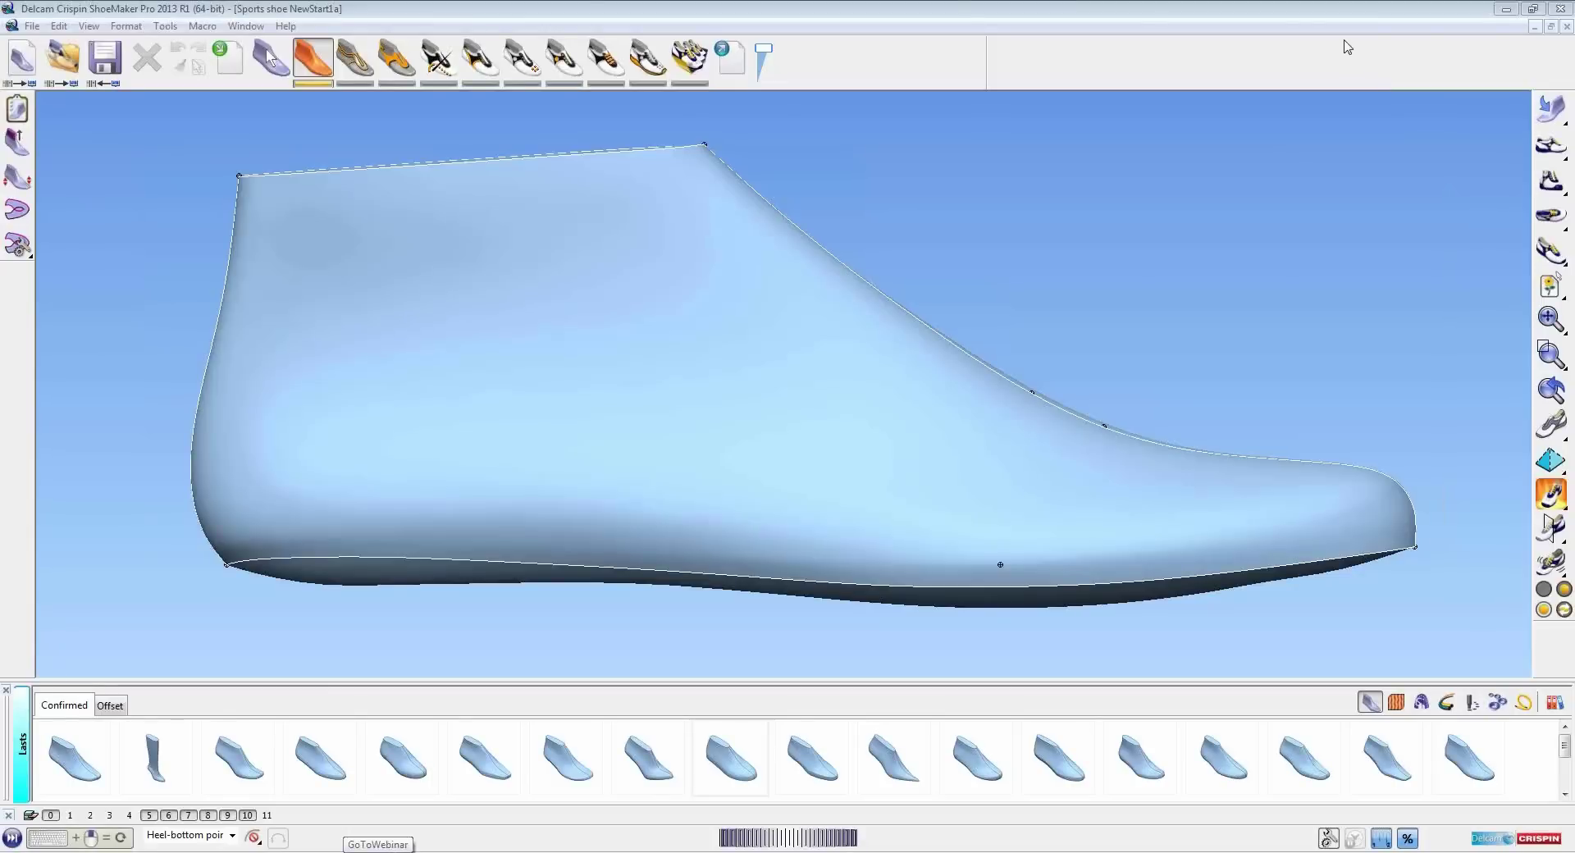
pyautogui.press('shift')
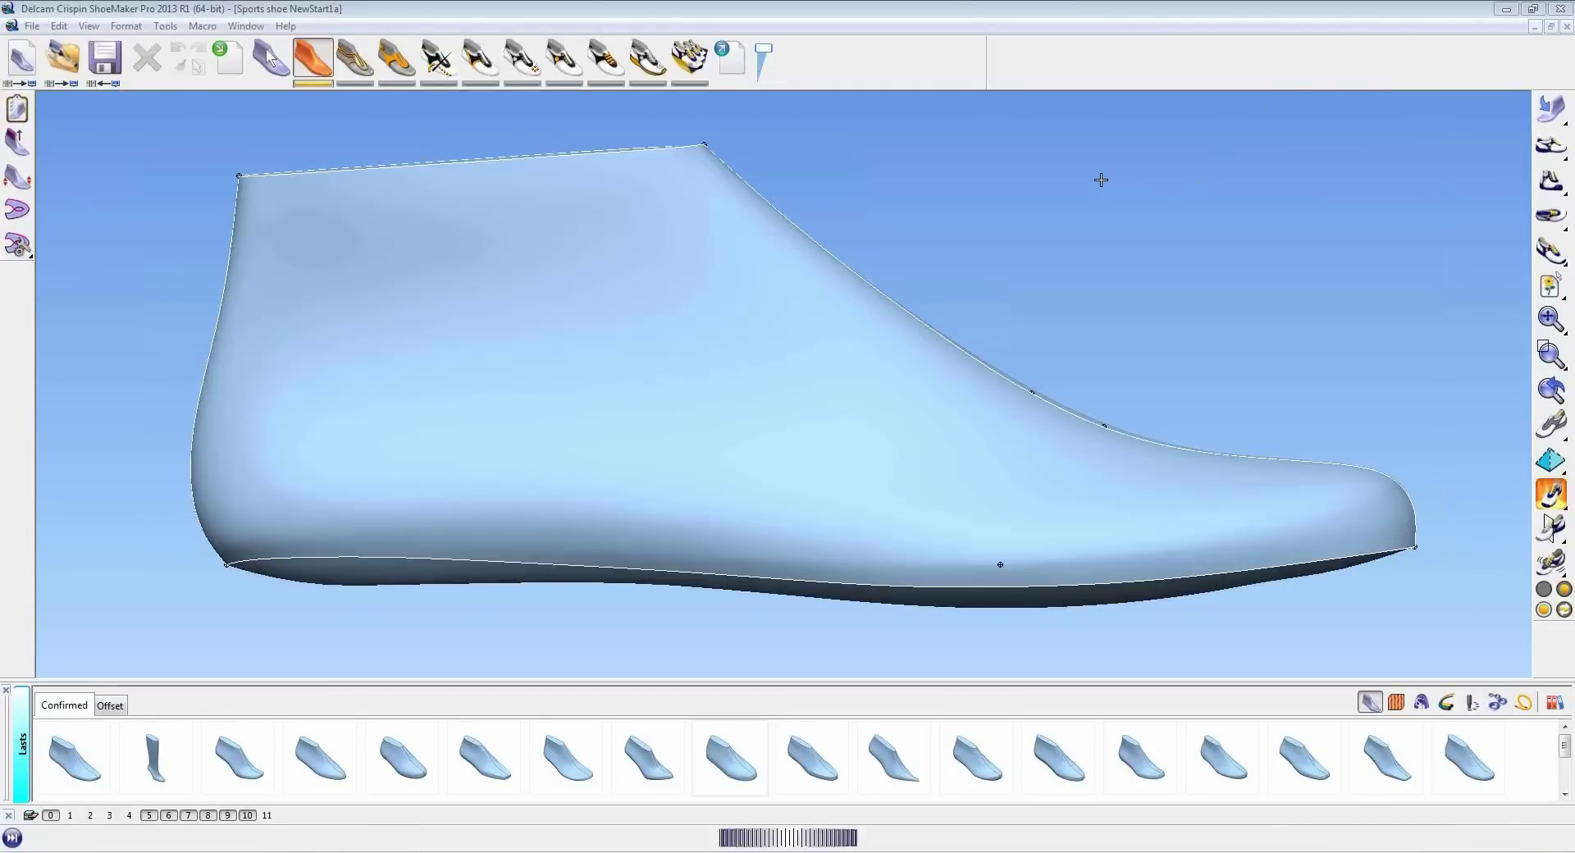
pyautogui.press('ctrl')
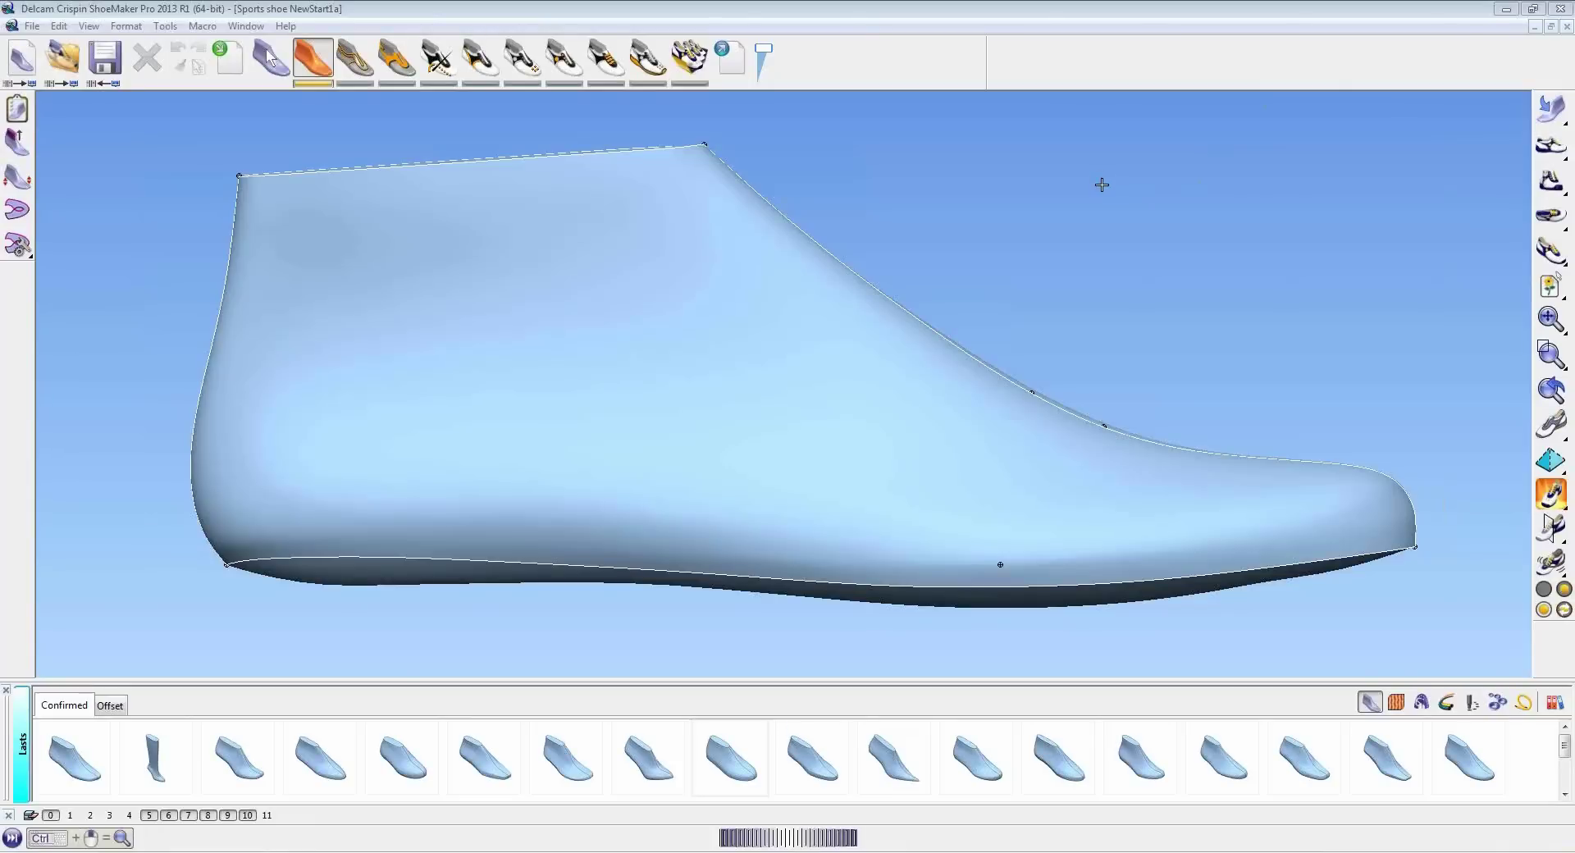
pyautogui.hotkey('ctrl', 'shift')
pyautogui.press('shift')
pyautogui.press('ctrl')
pyautogui.hotkey('ctrl', 'shift')
pyautogui.press('shift')
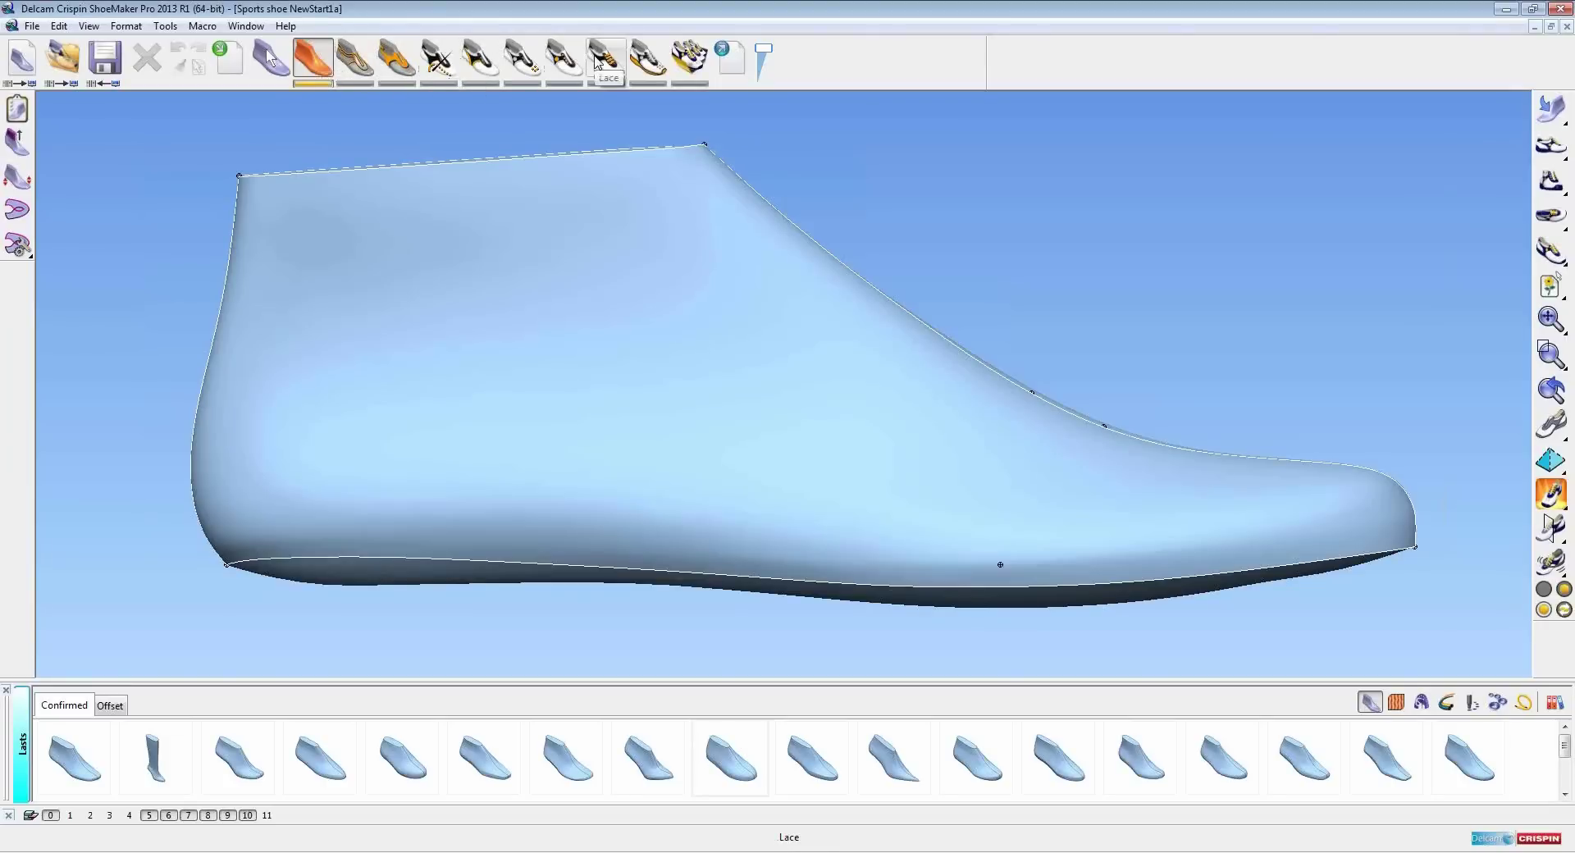
# Inspect the shoe last from the left, from behind and from below, and rotate it to see its upper side
pyautogui.click(692, 57)
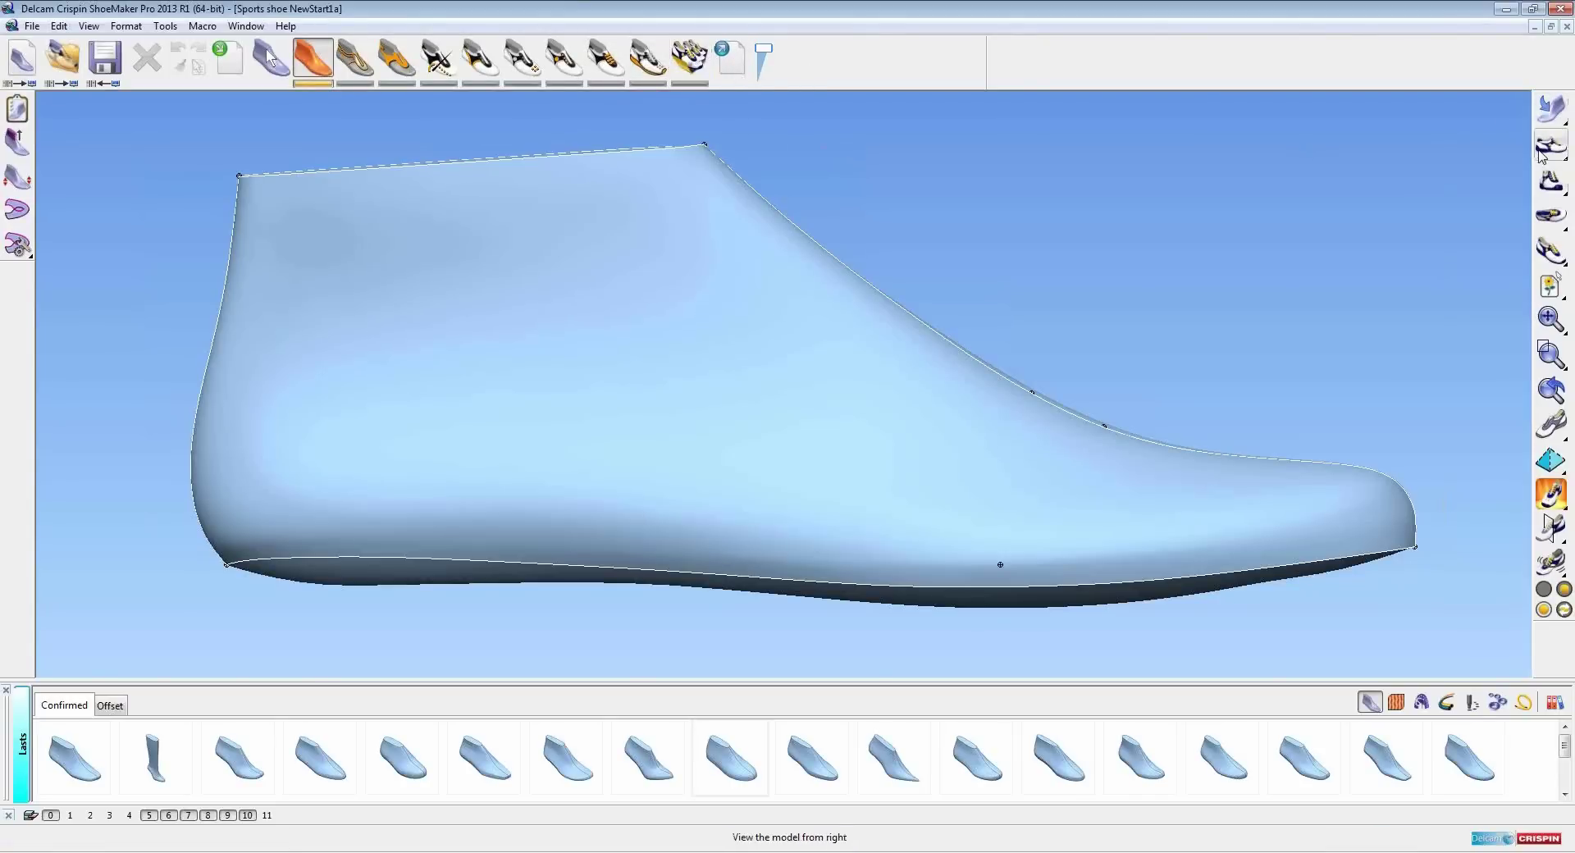
pyautogui.click(1512, 148)
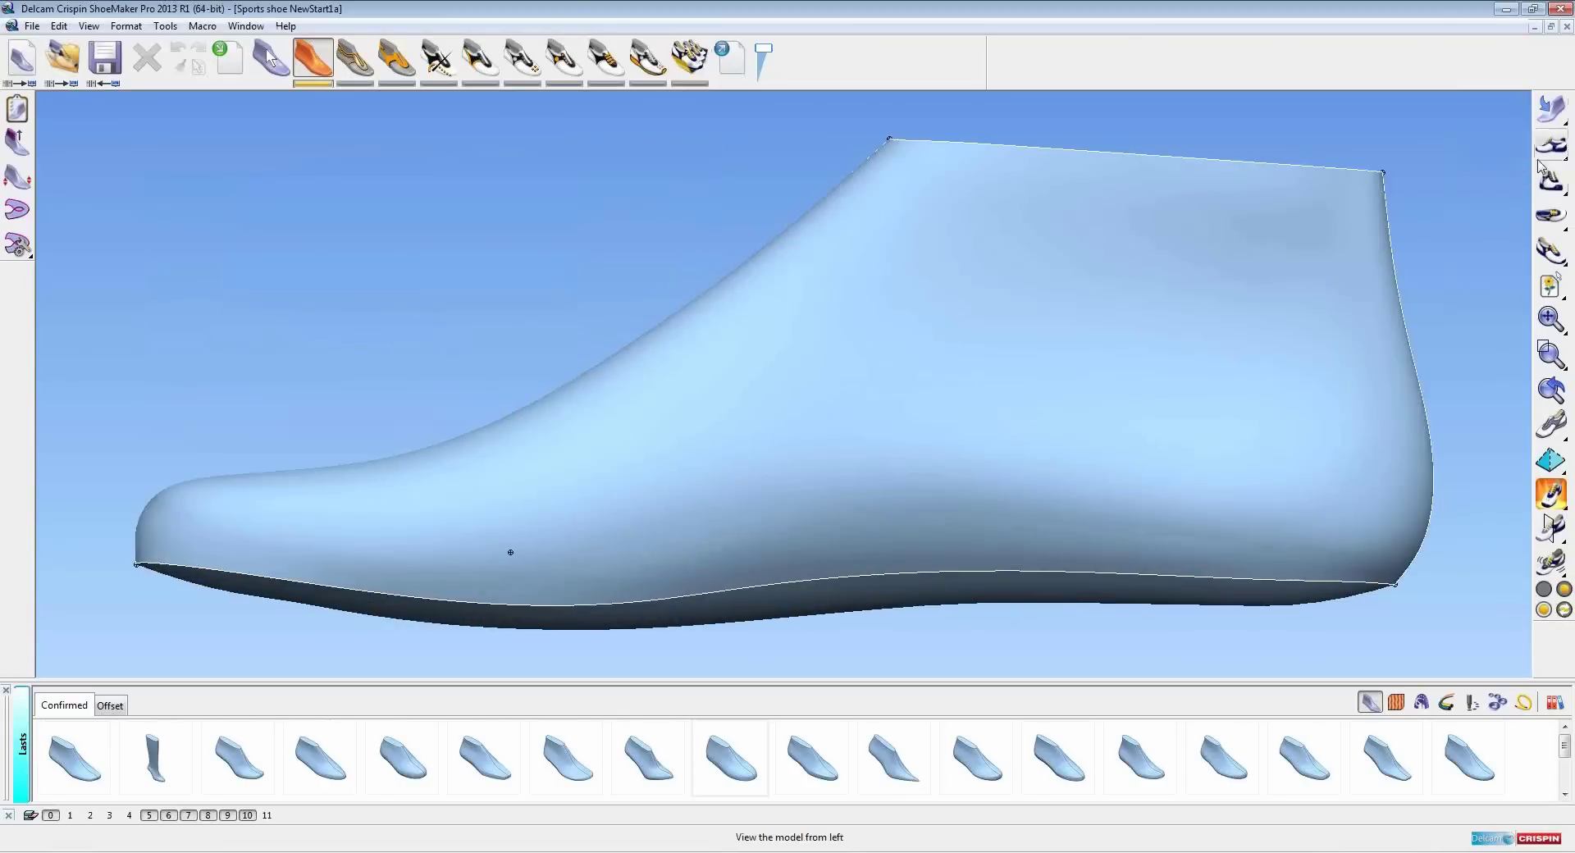
pyautogui.click(1534, 193)
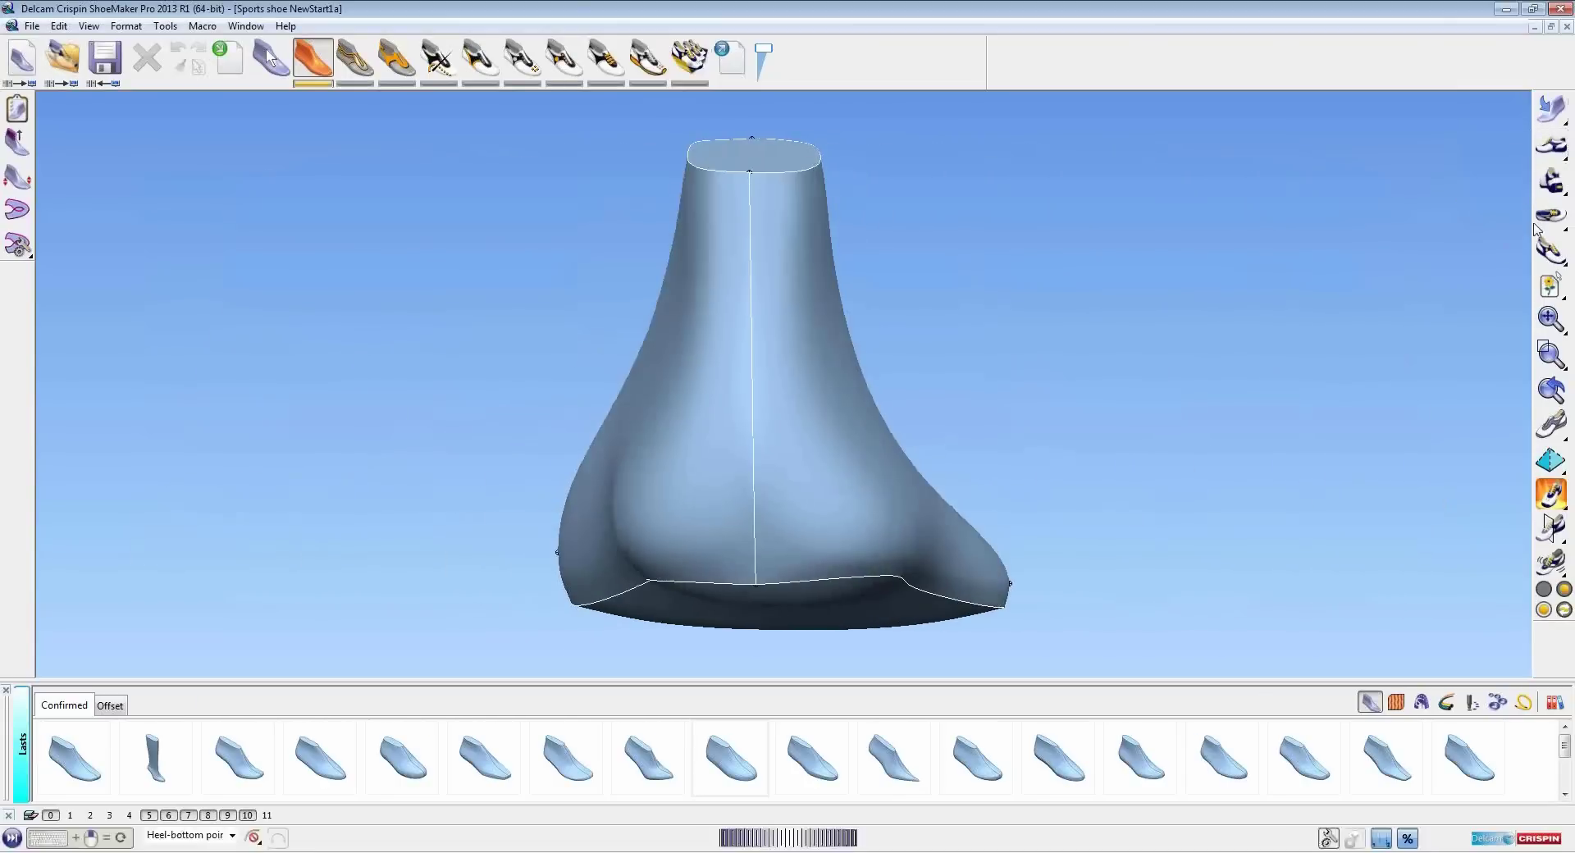
pyautogui.click(1548, 219)
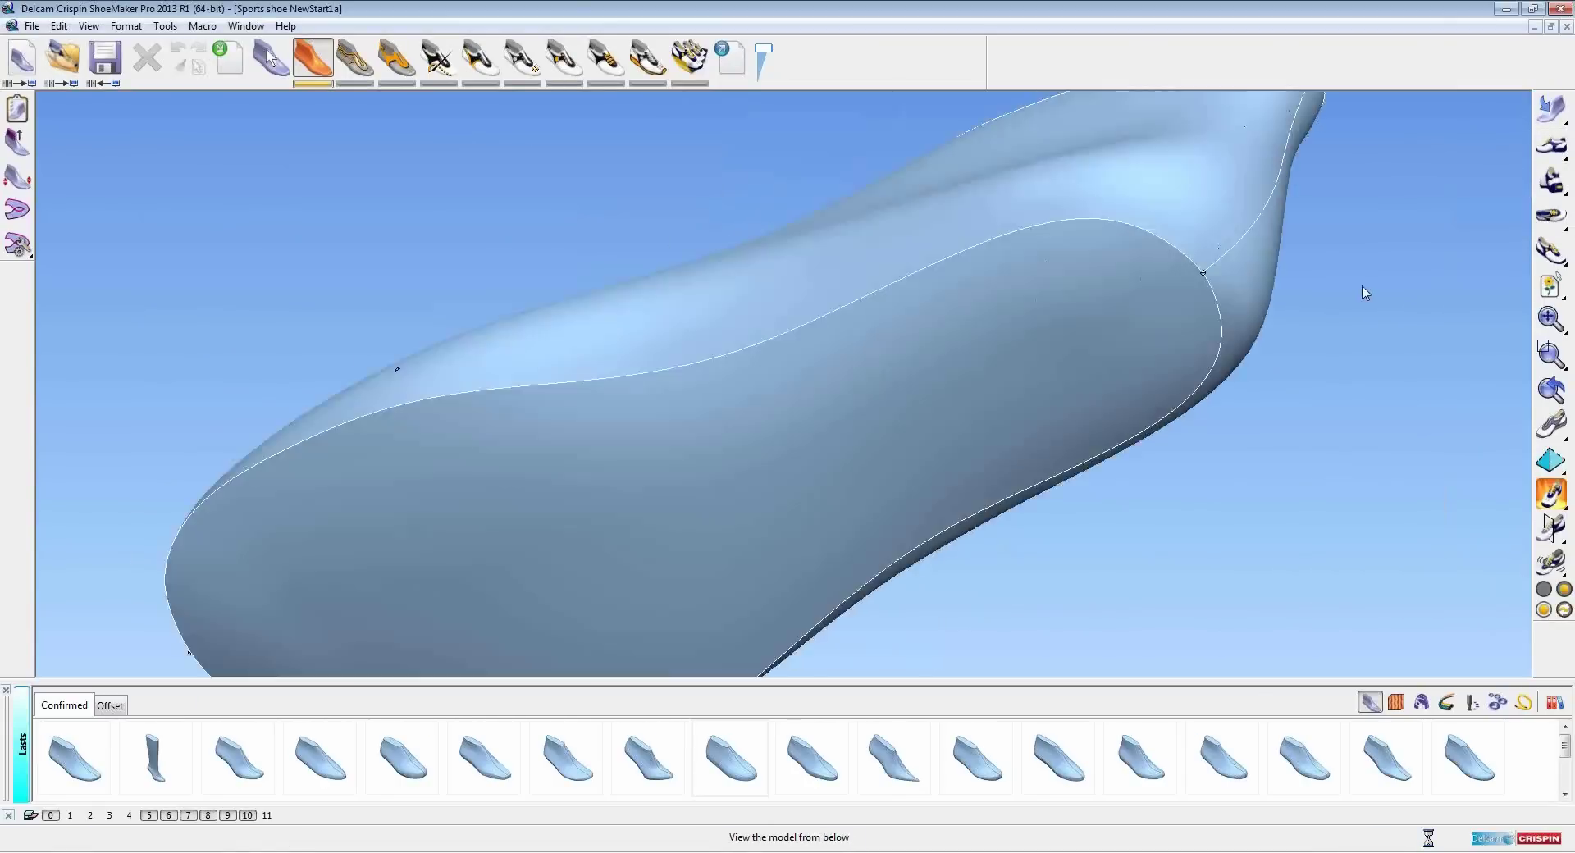
pyautogui.moveTo(984, 225); pyautogui.dragTo(527, 296, button='middle')
# Look through the style-line and subsequent design stages and browse the materials, pipe symbols, punches and eyelets libraries, ending at the lasts
pyautogui.click(353, 56)
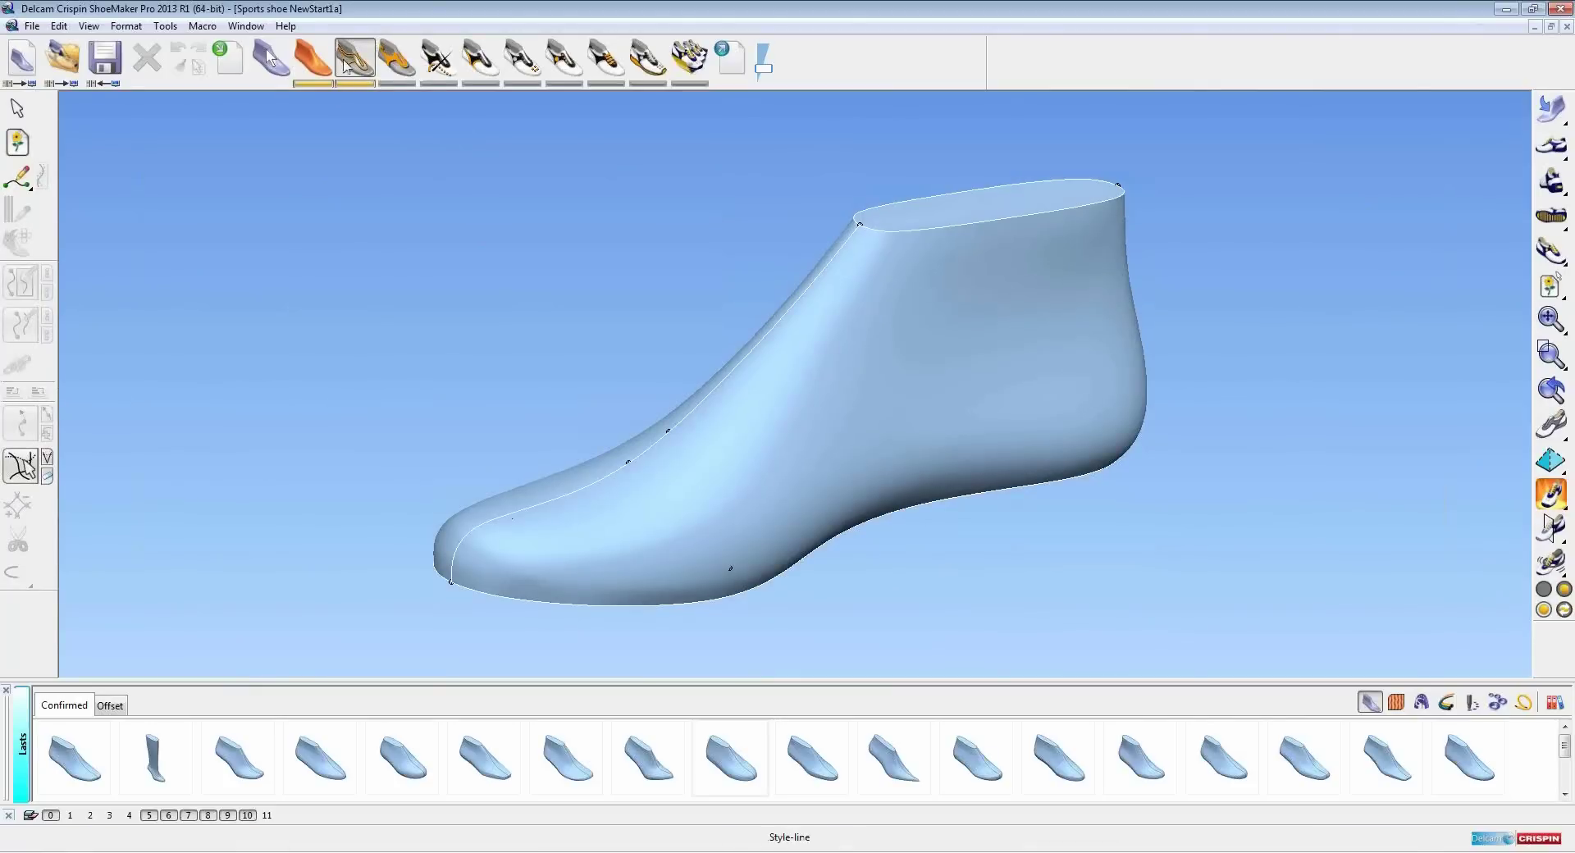
pyautogui.click(439, 58)
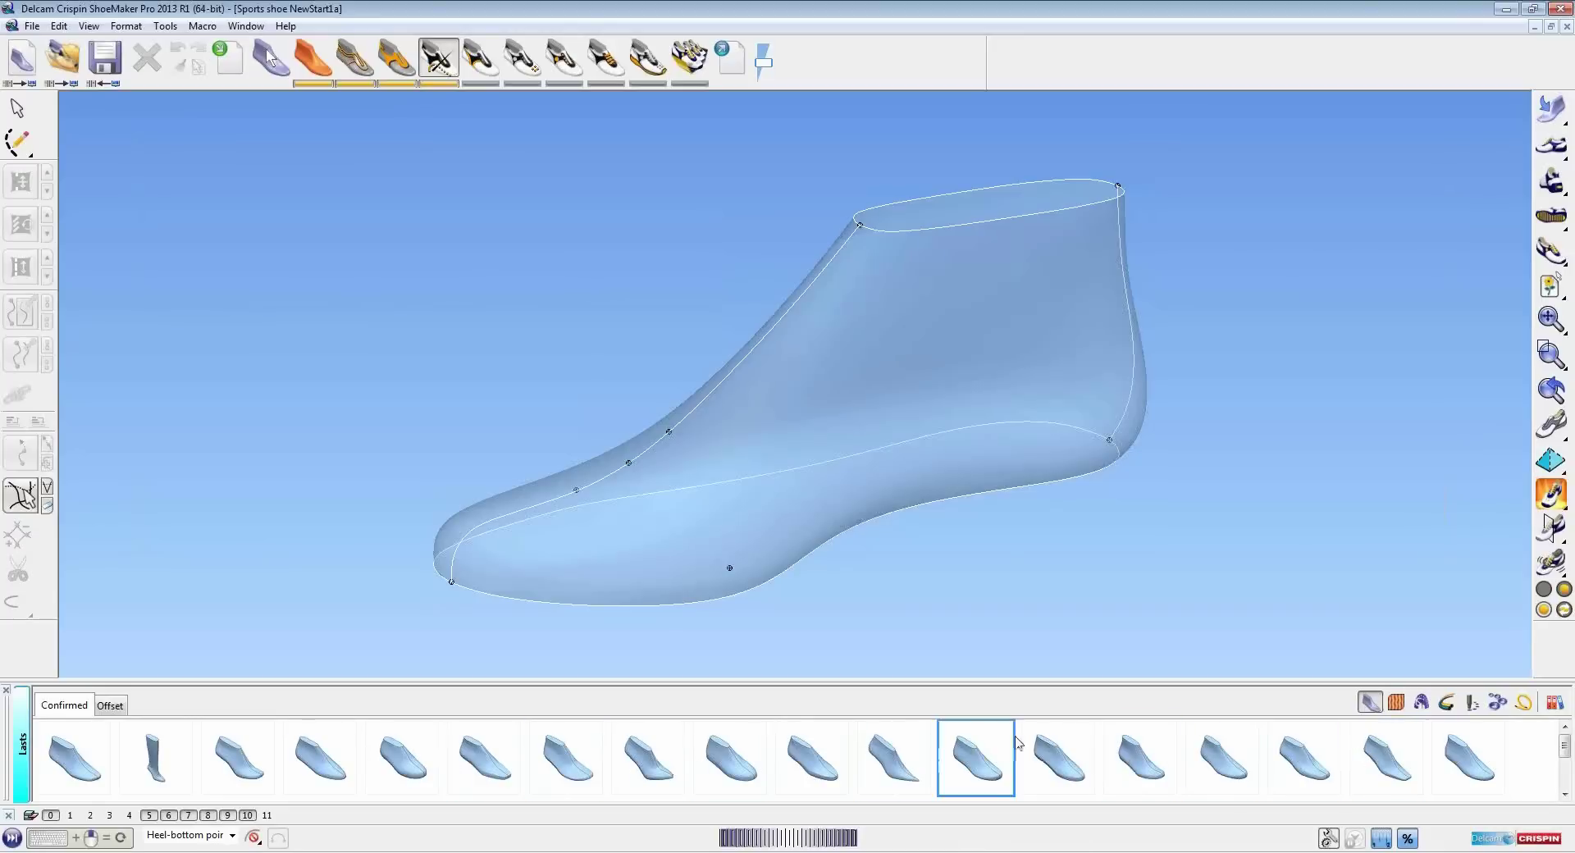
pyautogui.click(1397, 703)
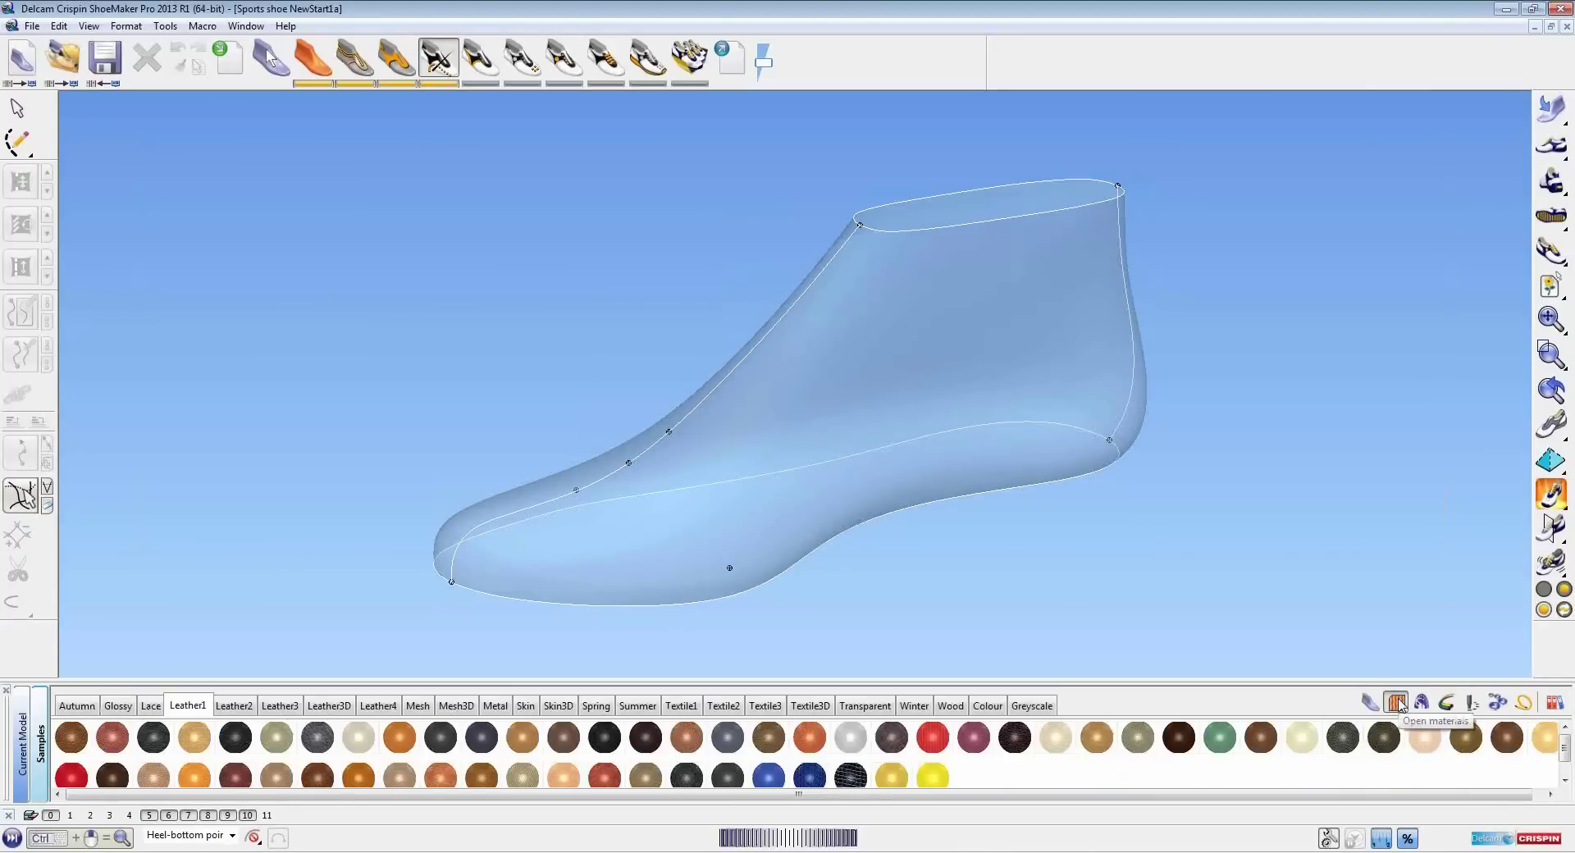
pyautogui.click(1423, 703)
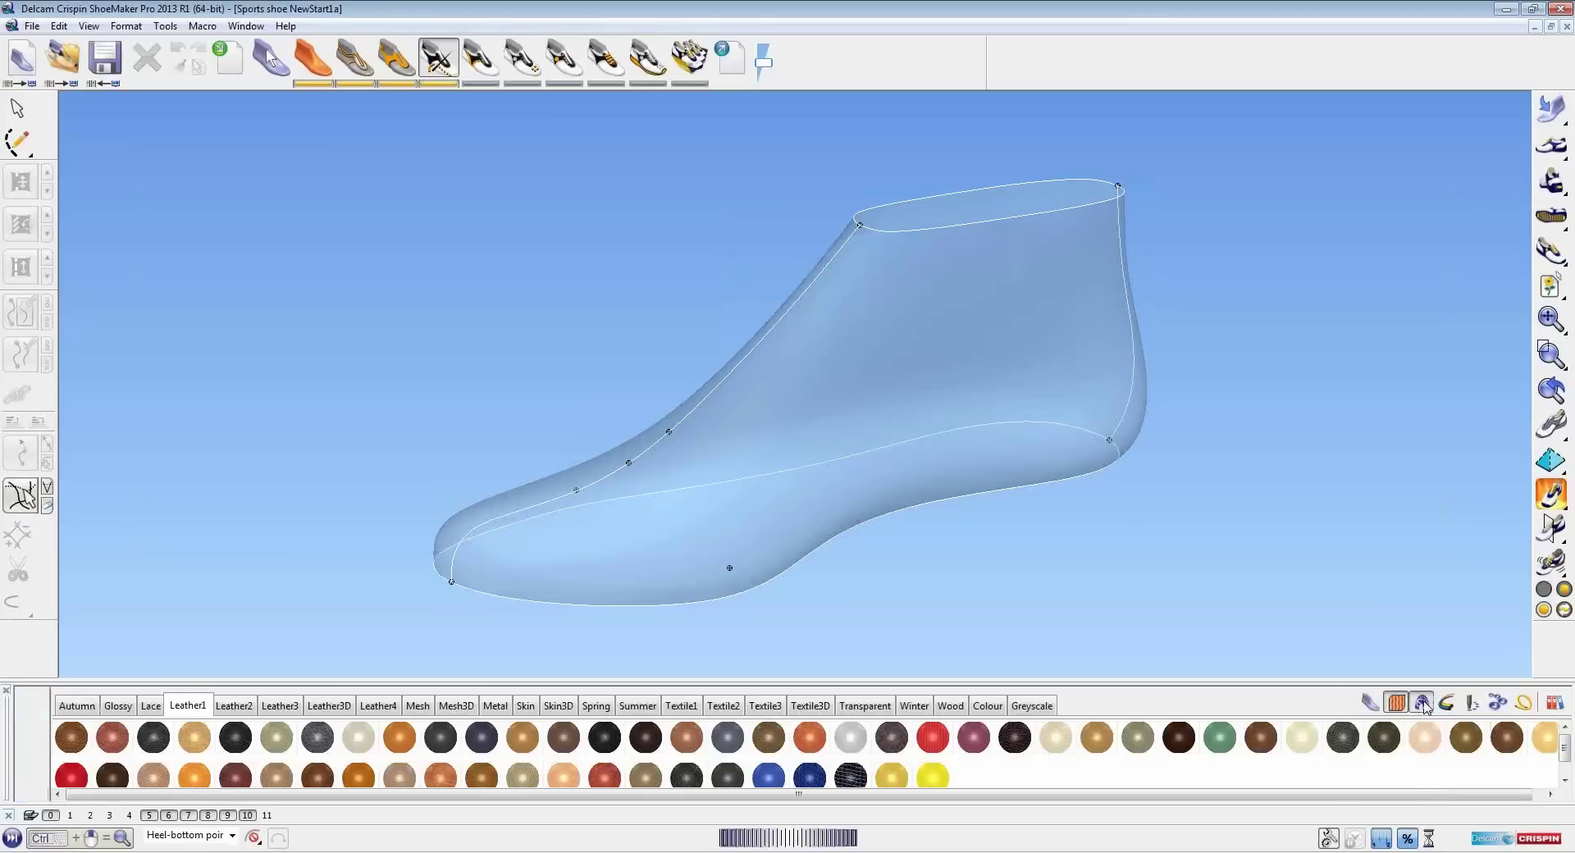
pyautogui.click(1447, 704)
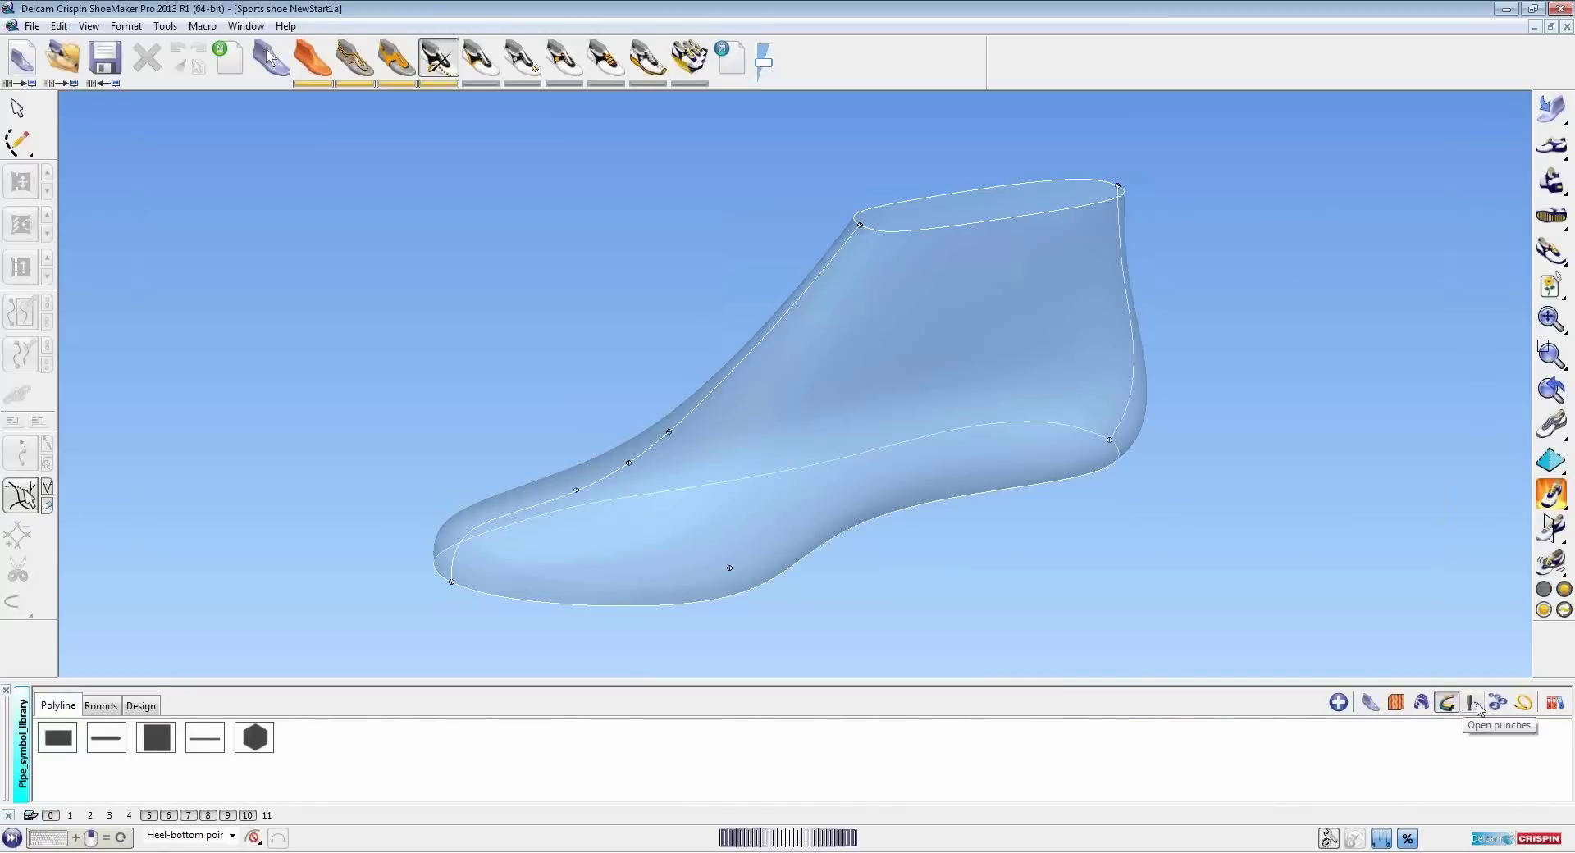
pyautogui.click(1475, 704)
pyautogui.click(1498, 703)
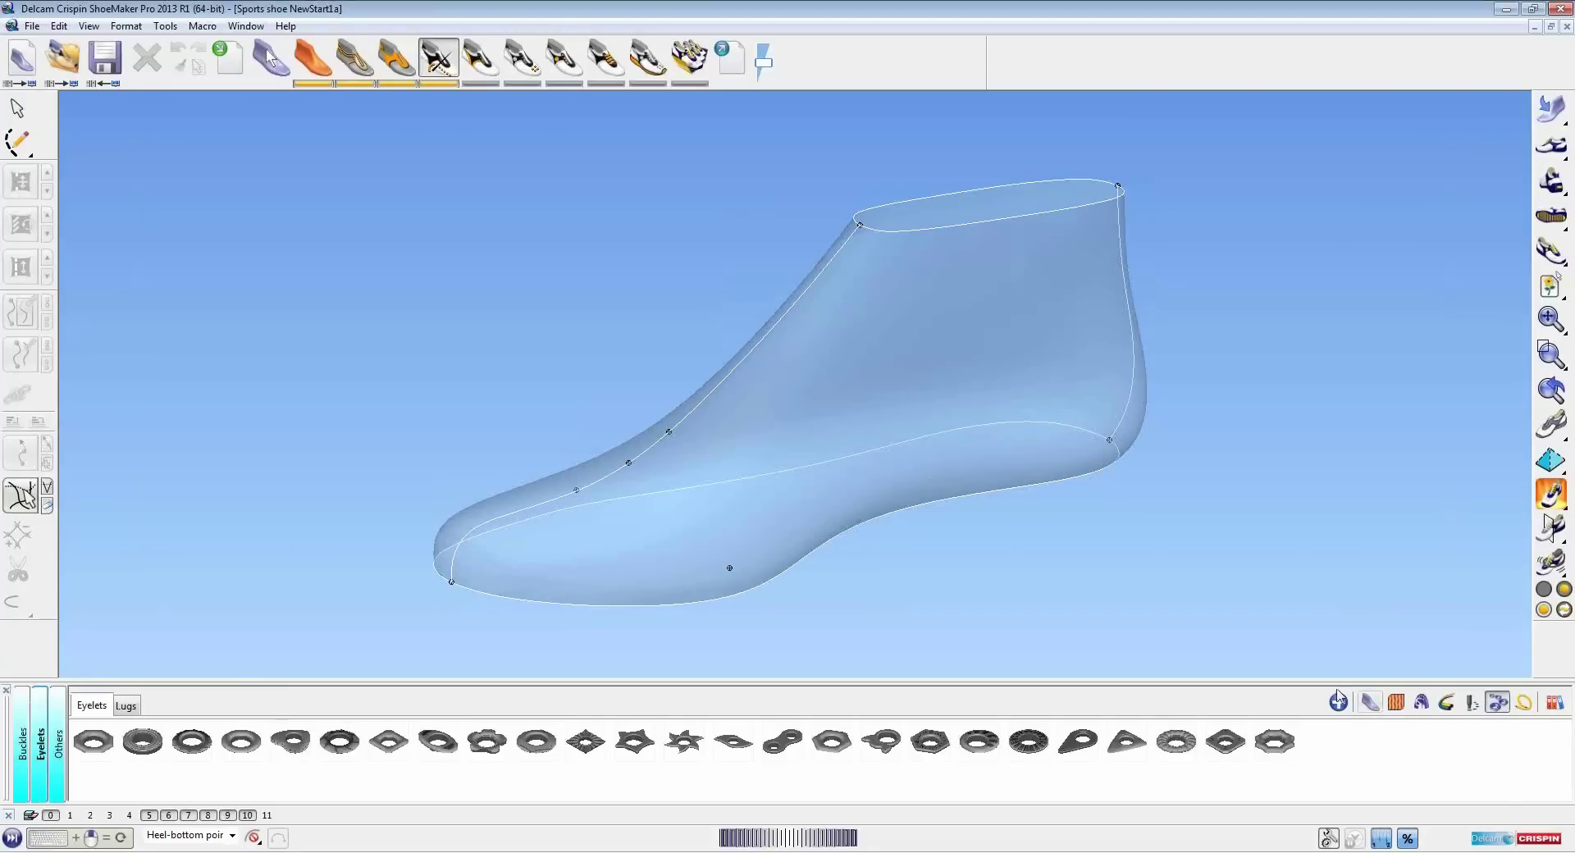
pyautogui.click(1368, 707)
# Return to the last design stage and examine the opposite side of the last
pyautogui.moveTo(920, 570); pyautogui.dragTo(940, 569, button='middle')
pyautogui.click(315, 60)
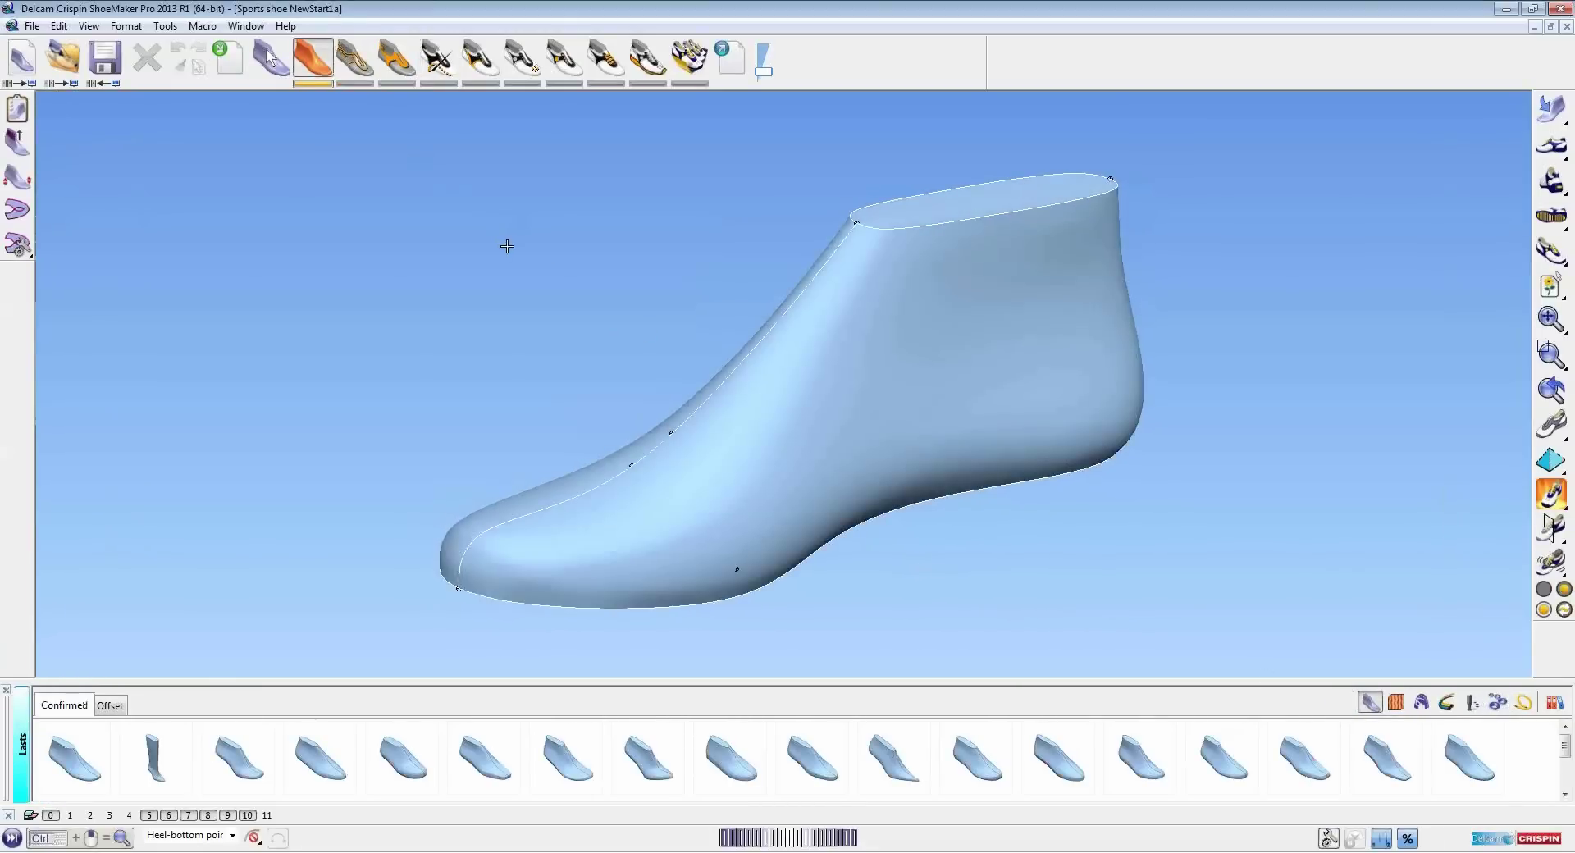
pyautogui.moveTo(318, 421); pyautogui.dragTo(477, 312, button='middle')
pyautogui.scroll(3, 815, 436)
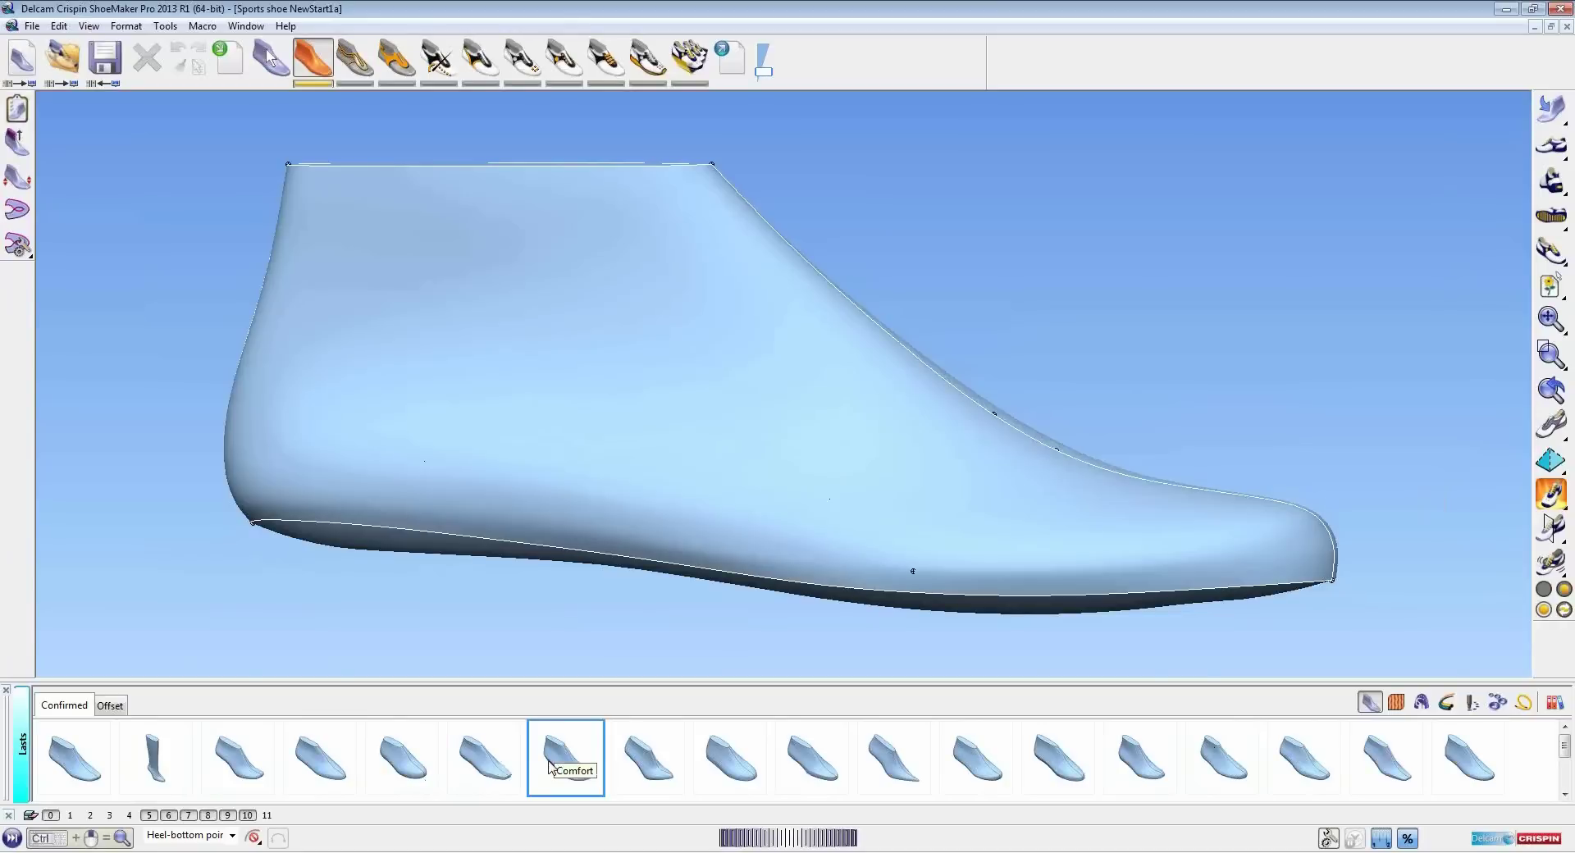
pyautogui.moveTo(654, 476); pyautogui.dragTo(607, 410, button='middle')
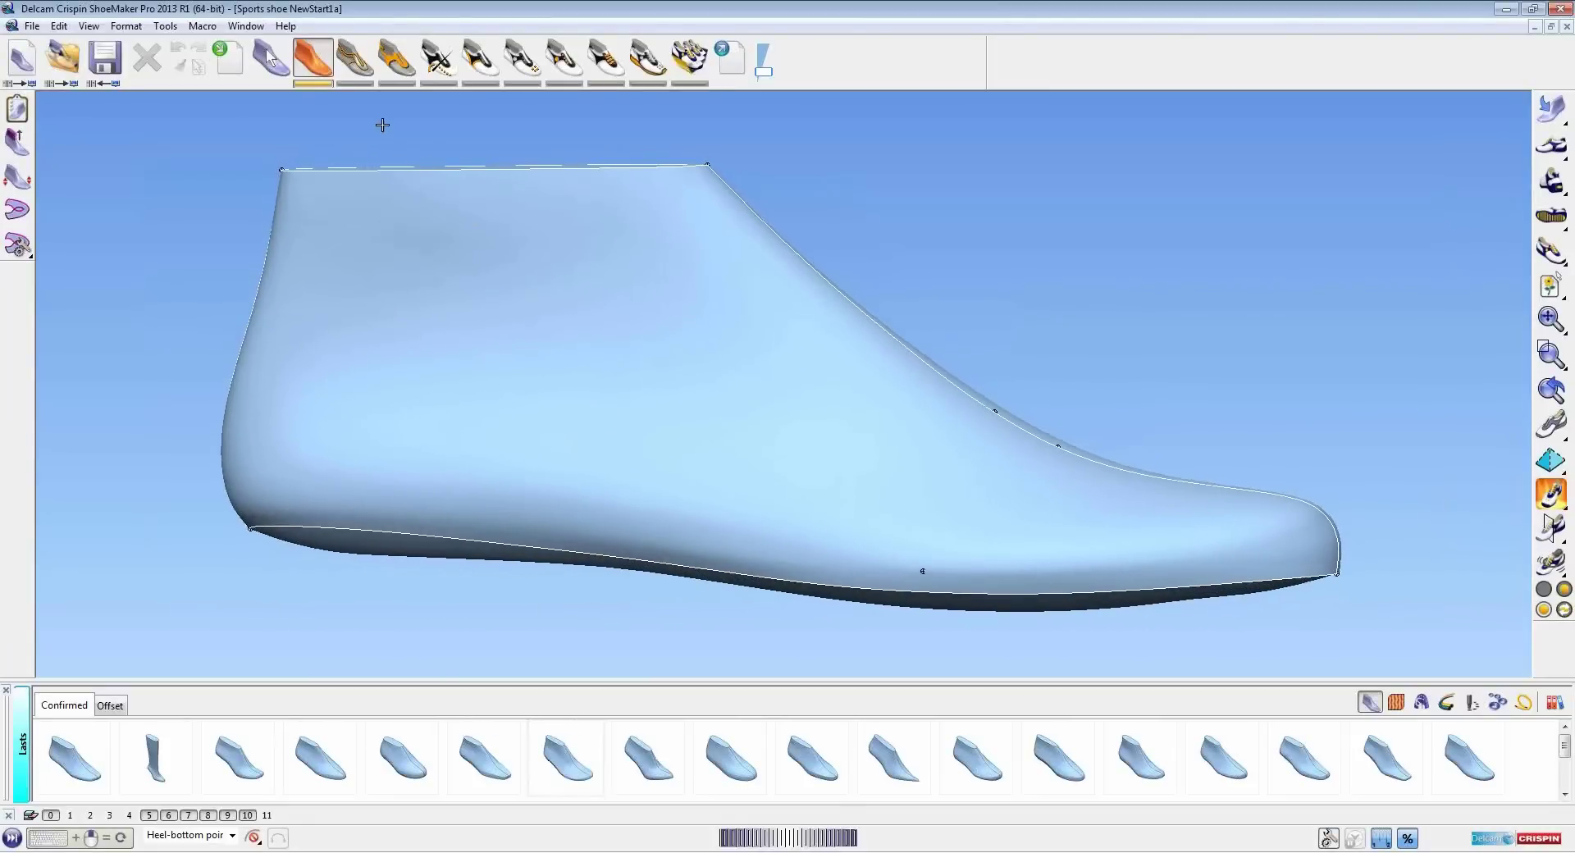
# Sketch a curved collar style-line with three points from the back of the last, dipping at the ankle and rising near the instep
pyautogui.click(353, 57)
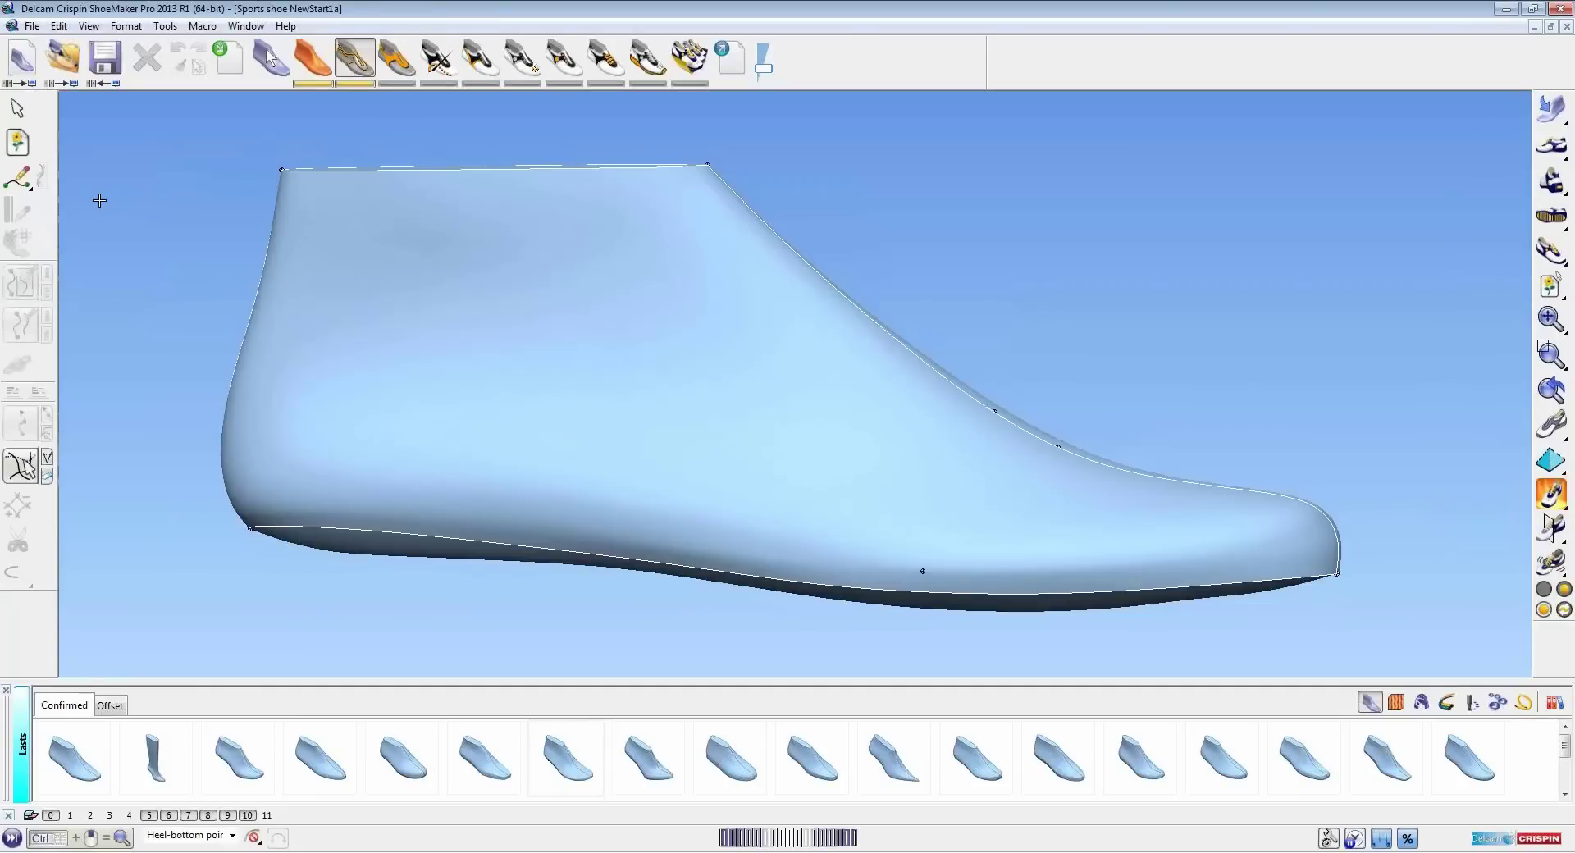
pyautogui.click(17, 176)
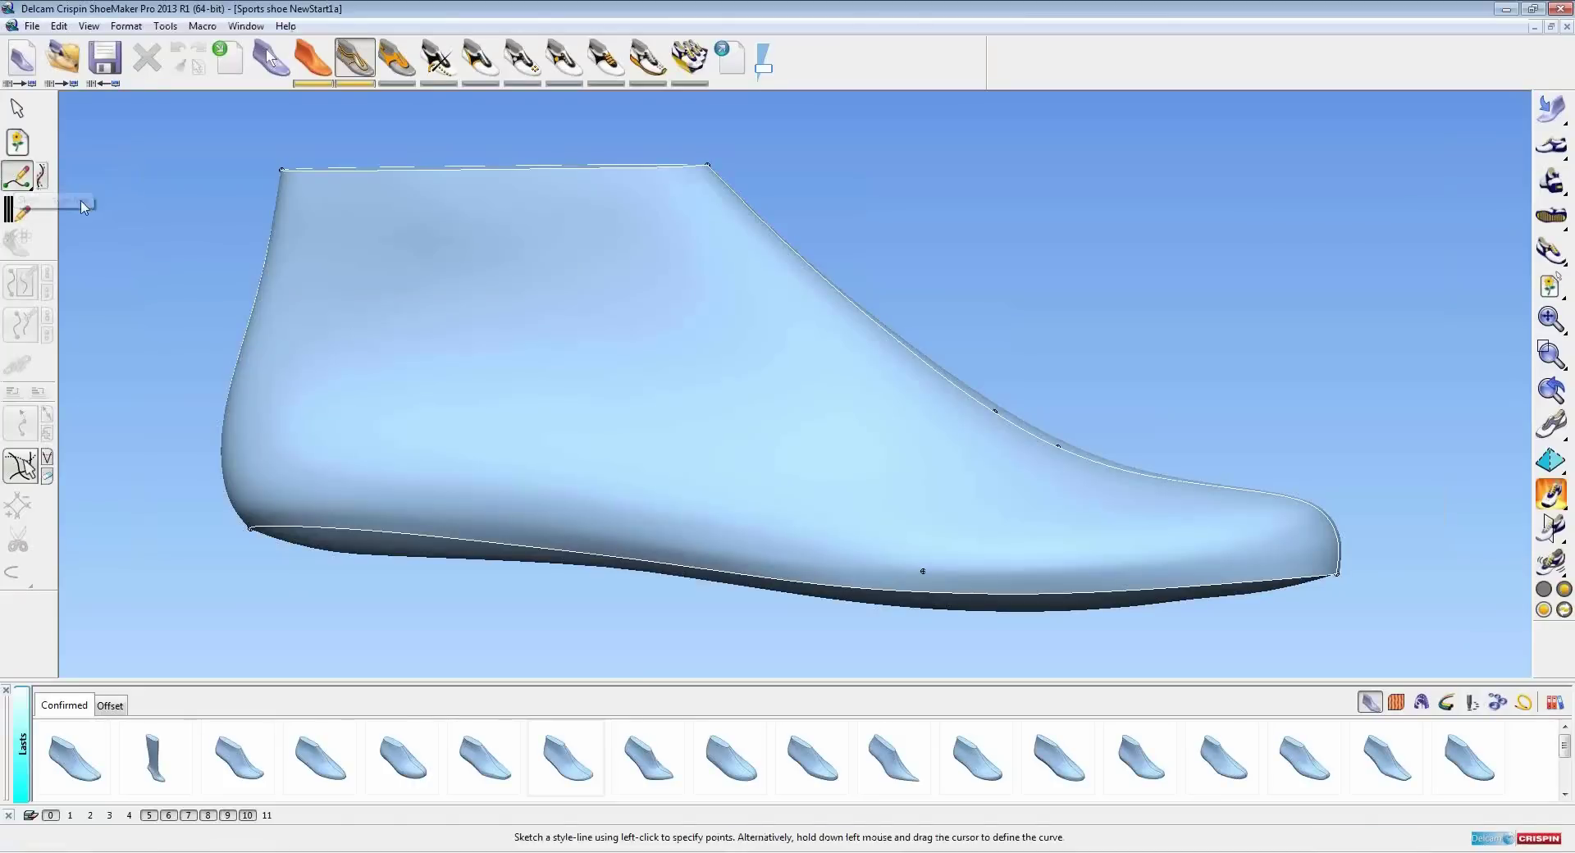
pyautogui.moveTo(183, 229); pyautogui.dragTo(553, 382, button='middle')
pyautogui.click(380, 278)
pyautogui.click(583, 331)
pyautogui.moveTo(738, 341); pyautogui.dragTo(711, 267, button='middle')
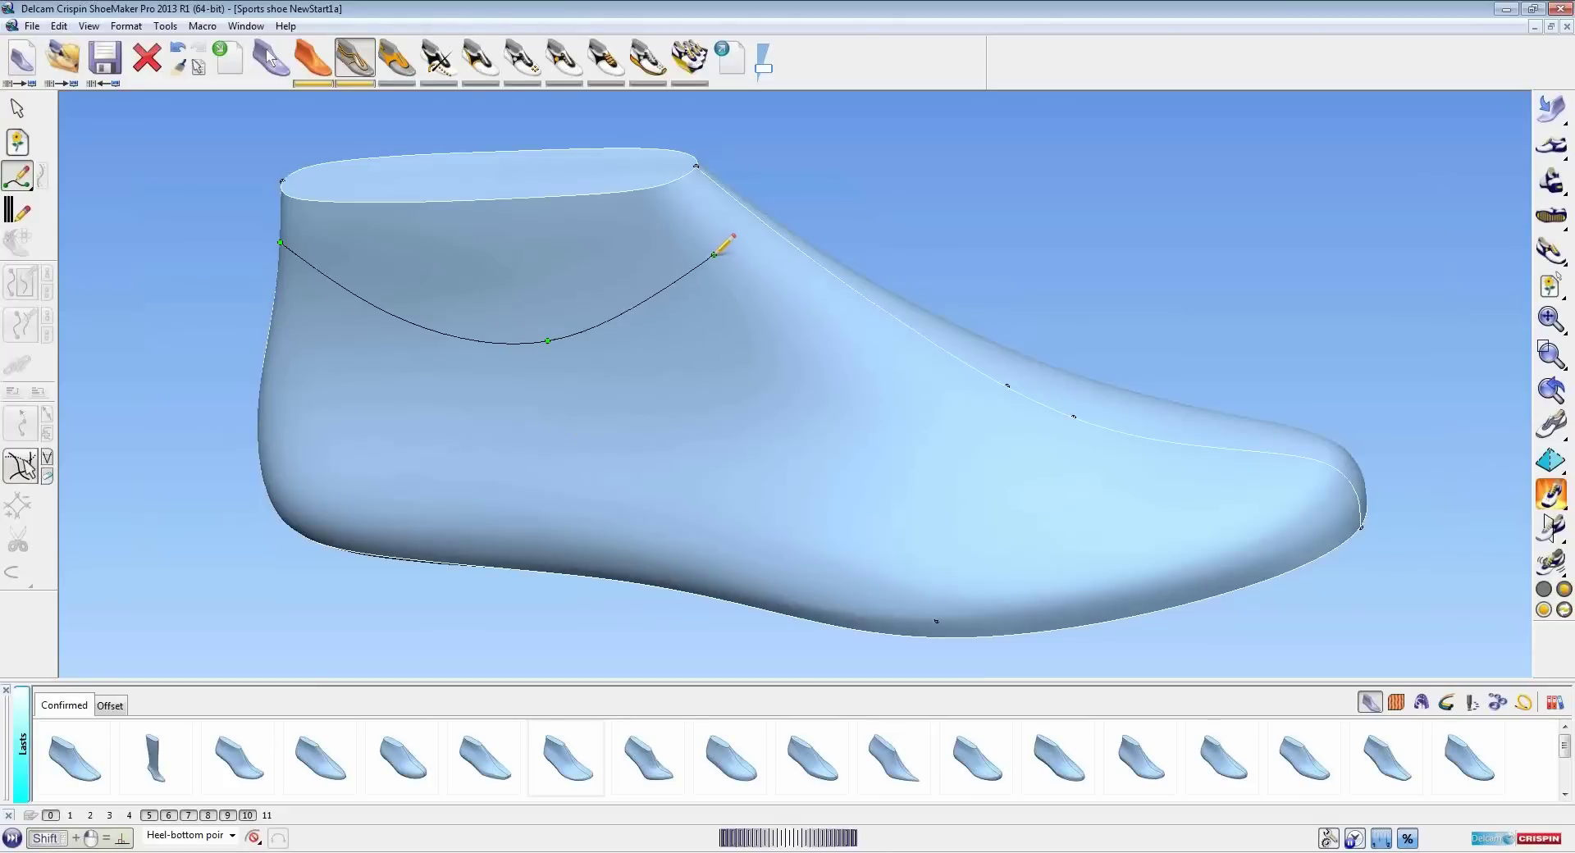
pyautogui.doubleClick(714, 254)
# Sketch the facing style-line from the collar's front end down the instep, curving around to the forepart's centre line
pyautogui.moveTo(1013, 492); pyautogui.dragTo(800, 335, button='middle')
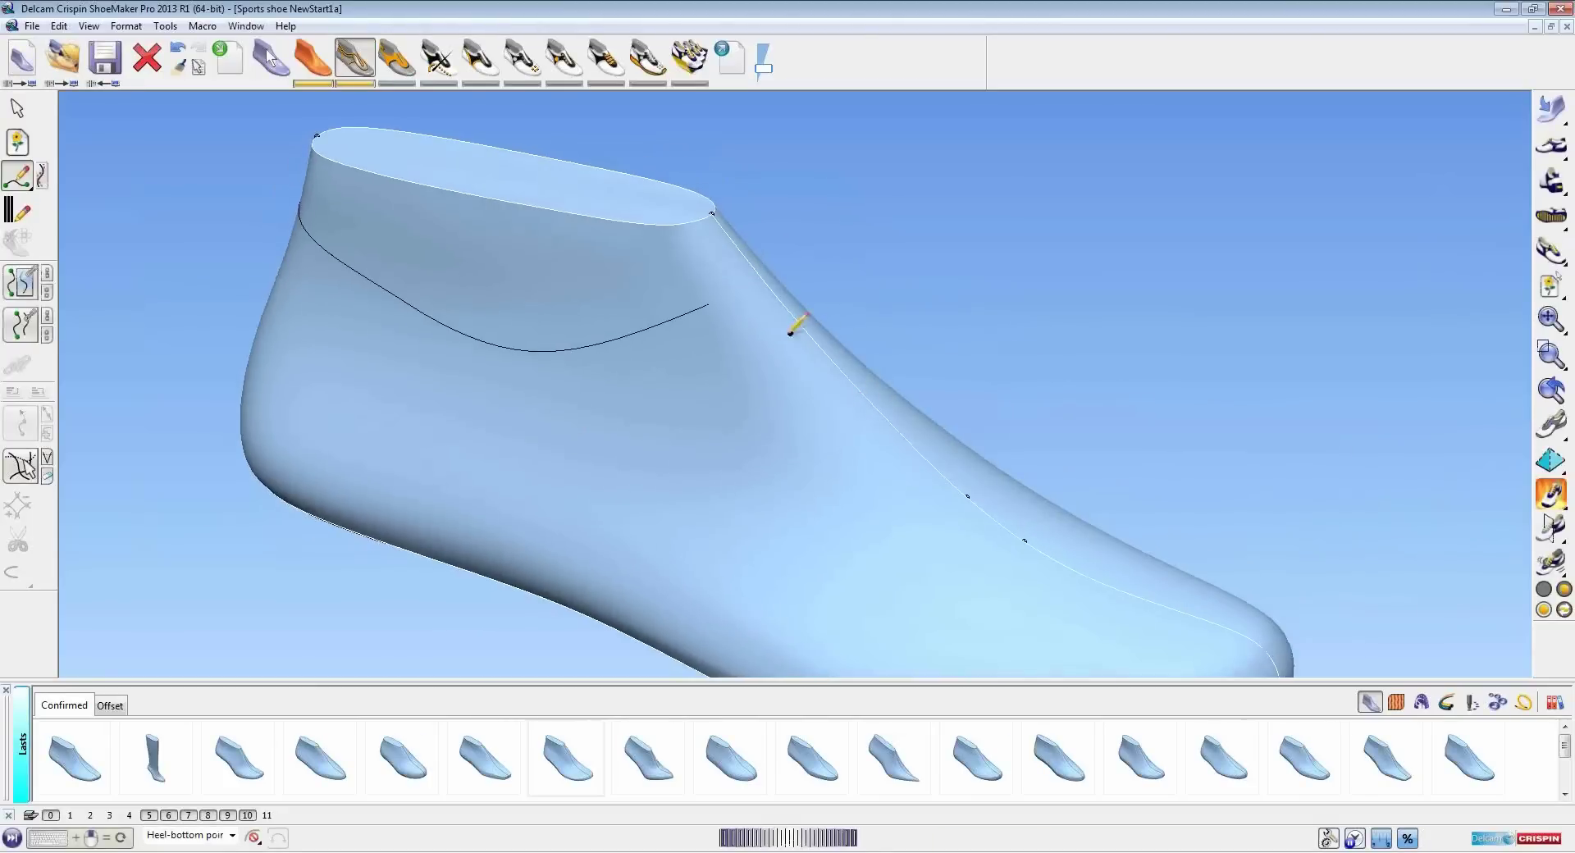
pyautogui.click(710, 304)
pyautogui.keyDown('shift'); pyautogui.moveTo(827, 425); pyautogui.dragTo(738, 267, button='middle'); pyautogui.keyUp('shift')
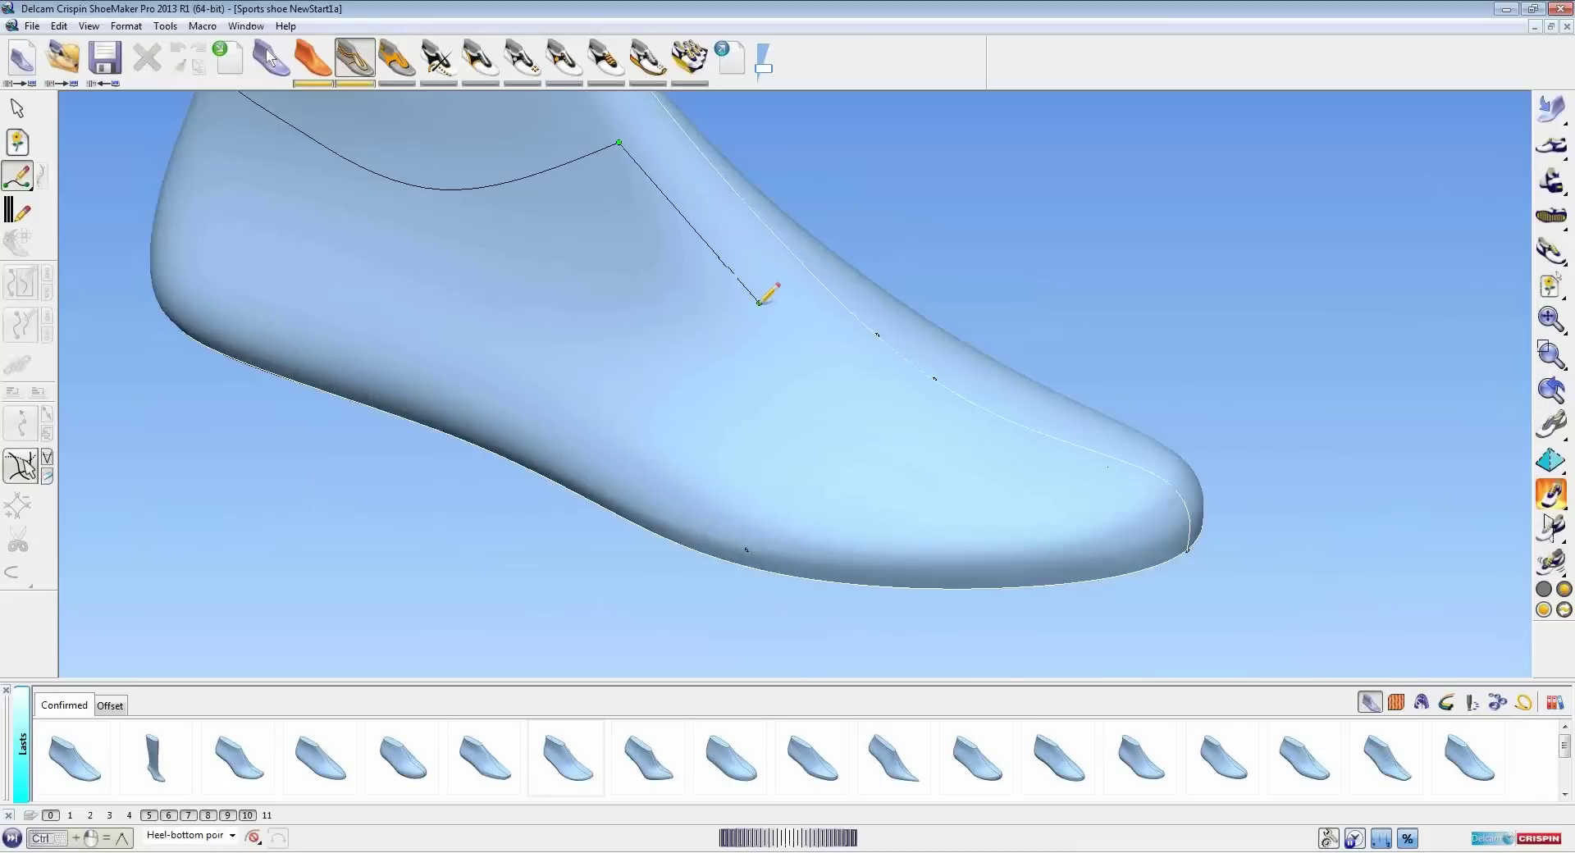
pyautogui.scroll(-1, 761, 316)
pyautogui.click(829, 398)
pyautogui.click(846, 414)
pyautogui.click(876, 440)
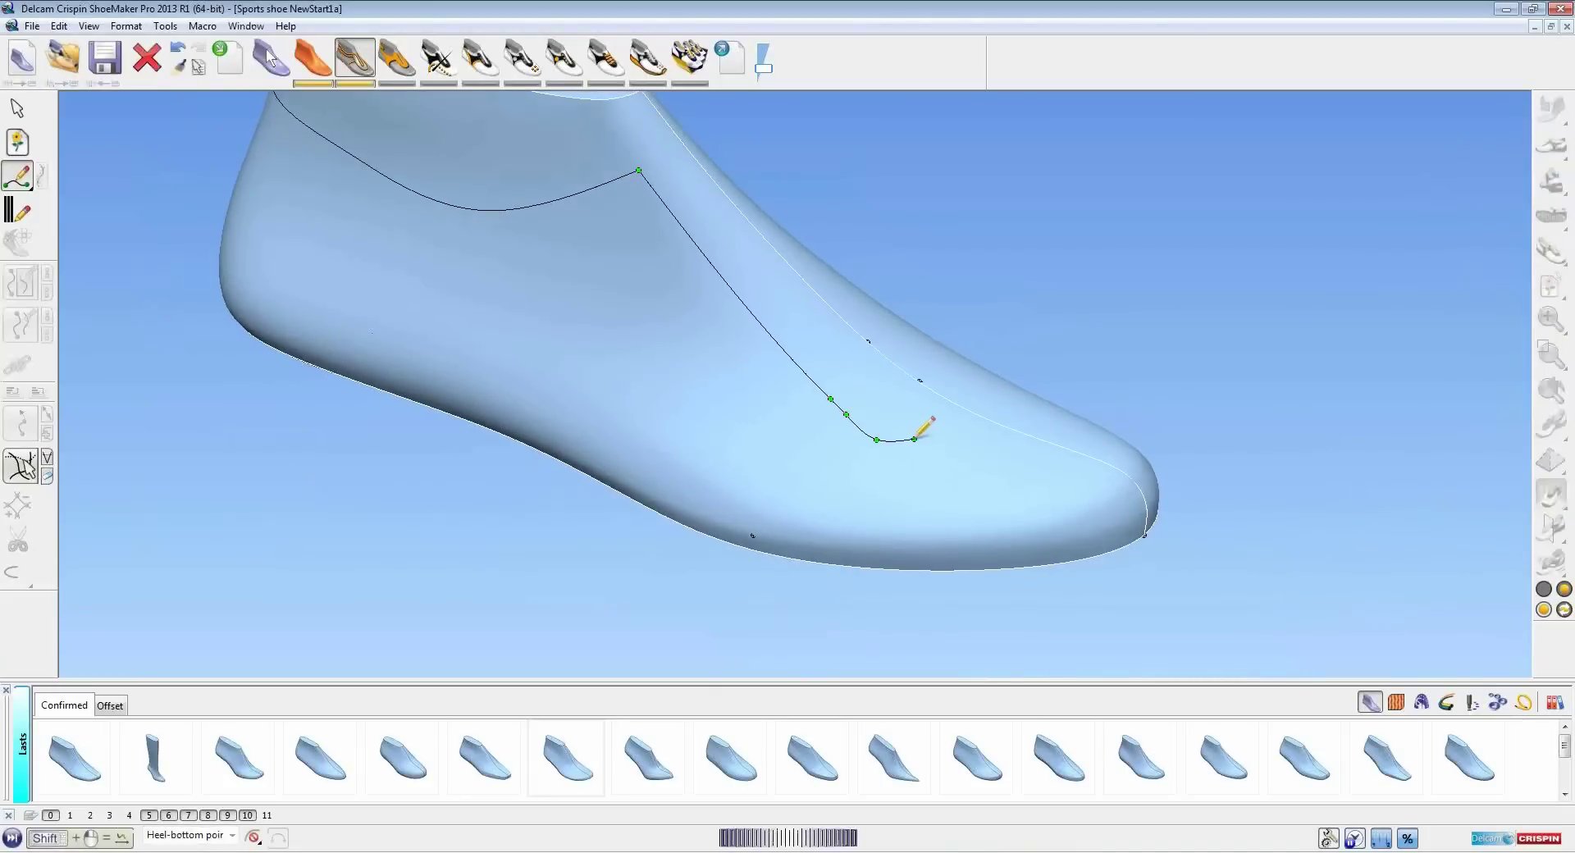
pyautogui.keyDown('shift'); pyautogui.doubleClick(964, 408); pyautogui.keyUp('shift')
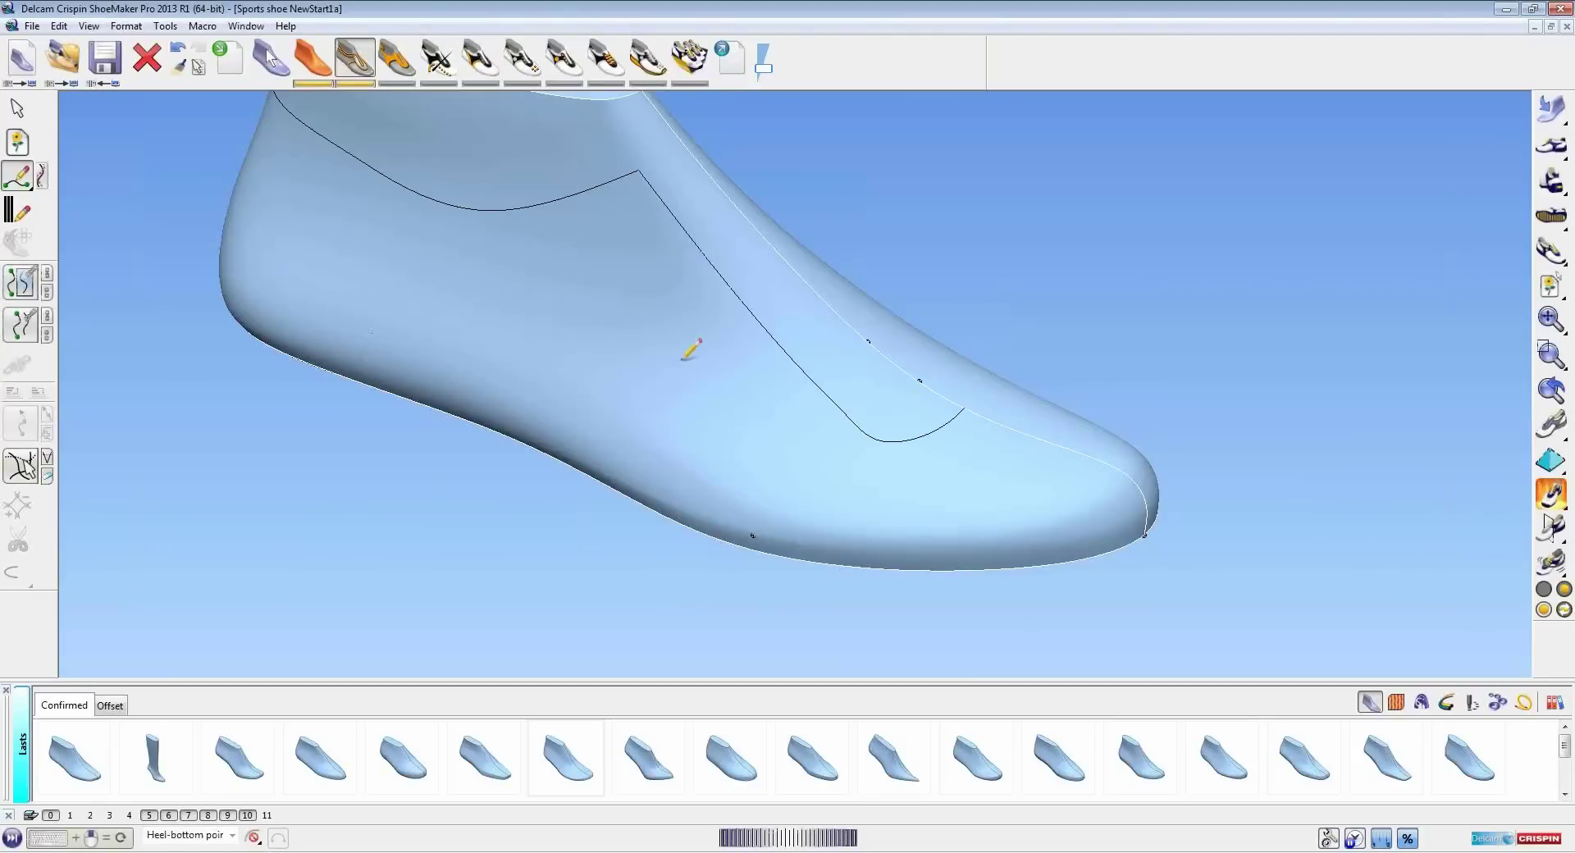
# Sketch a short curved tongue style-line from the collar line up to the centre line near the last's top opening
pyautogui.keyDown('shift'); pyautogui.moveTo(645, 298); pyautogui.dragTo(724, 420, button='middle'); pyautogui.keyUp('shift')
pyautogui.click(683, 304)
pyautogui.click(700, 255)
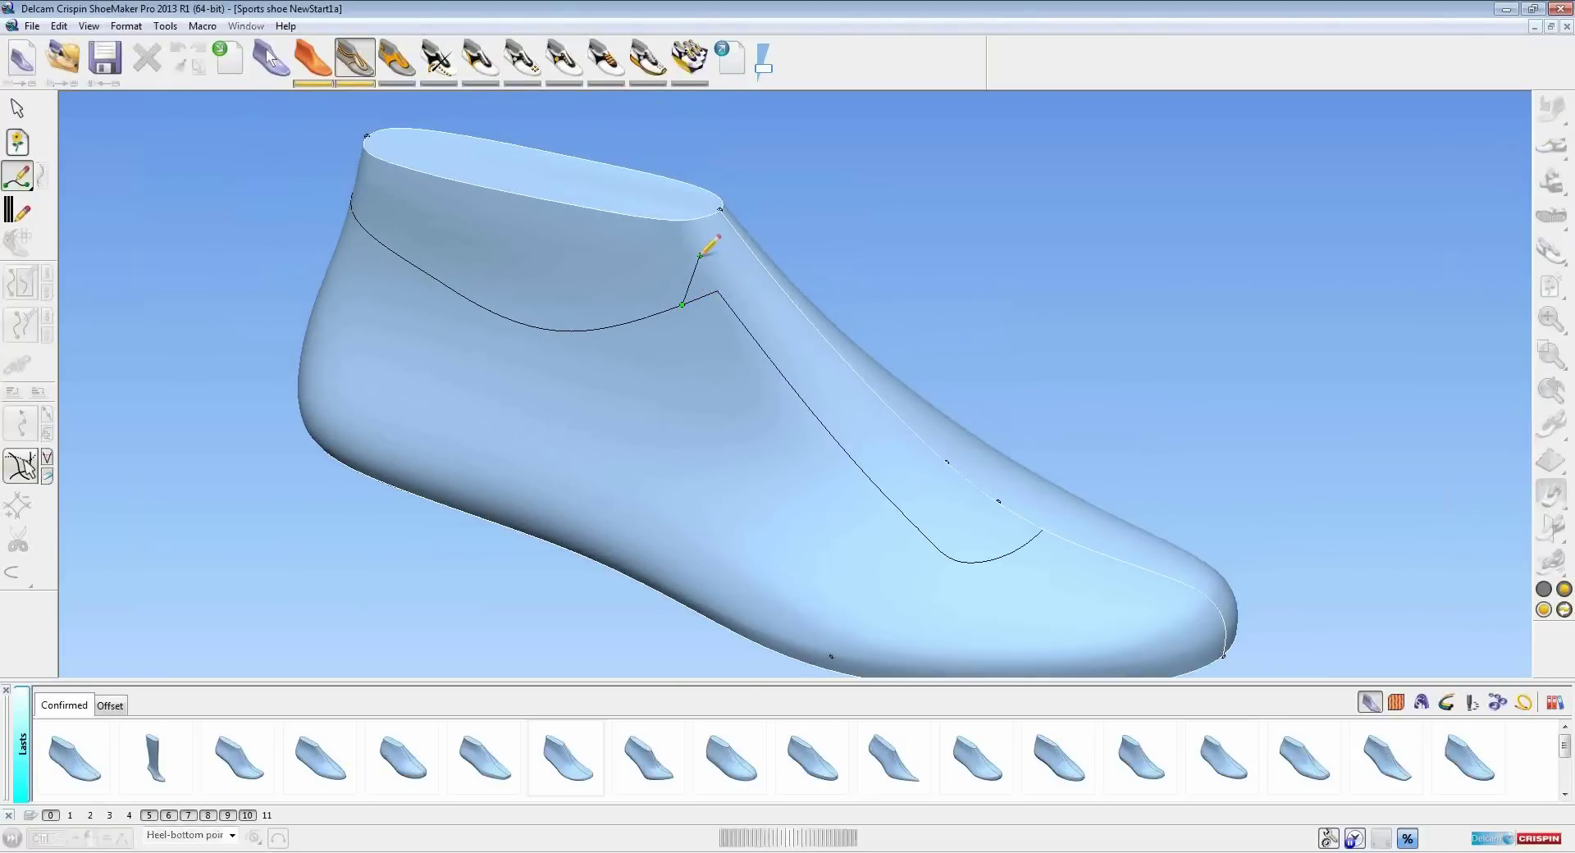
pyautogui.doubleClick(733, 226)
# Select the collar, facing and tongue style-lines and create linked mirrors of them on the other side of the last
pyautogui.moveTo(278, 217); pyautogui.dragTo(560, 320, button='middle')
pyautogui.moveTo(673, 383); pyautogui.dragTo(853, 382, button='middle')
pyautogui.click(741, 332)
pyautogui.moveTo(985, 492); pyautogui.dragTo(881, 410, button='middle')
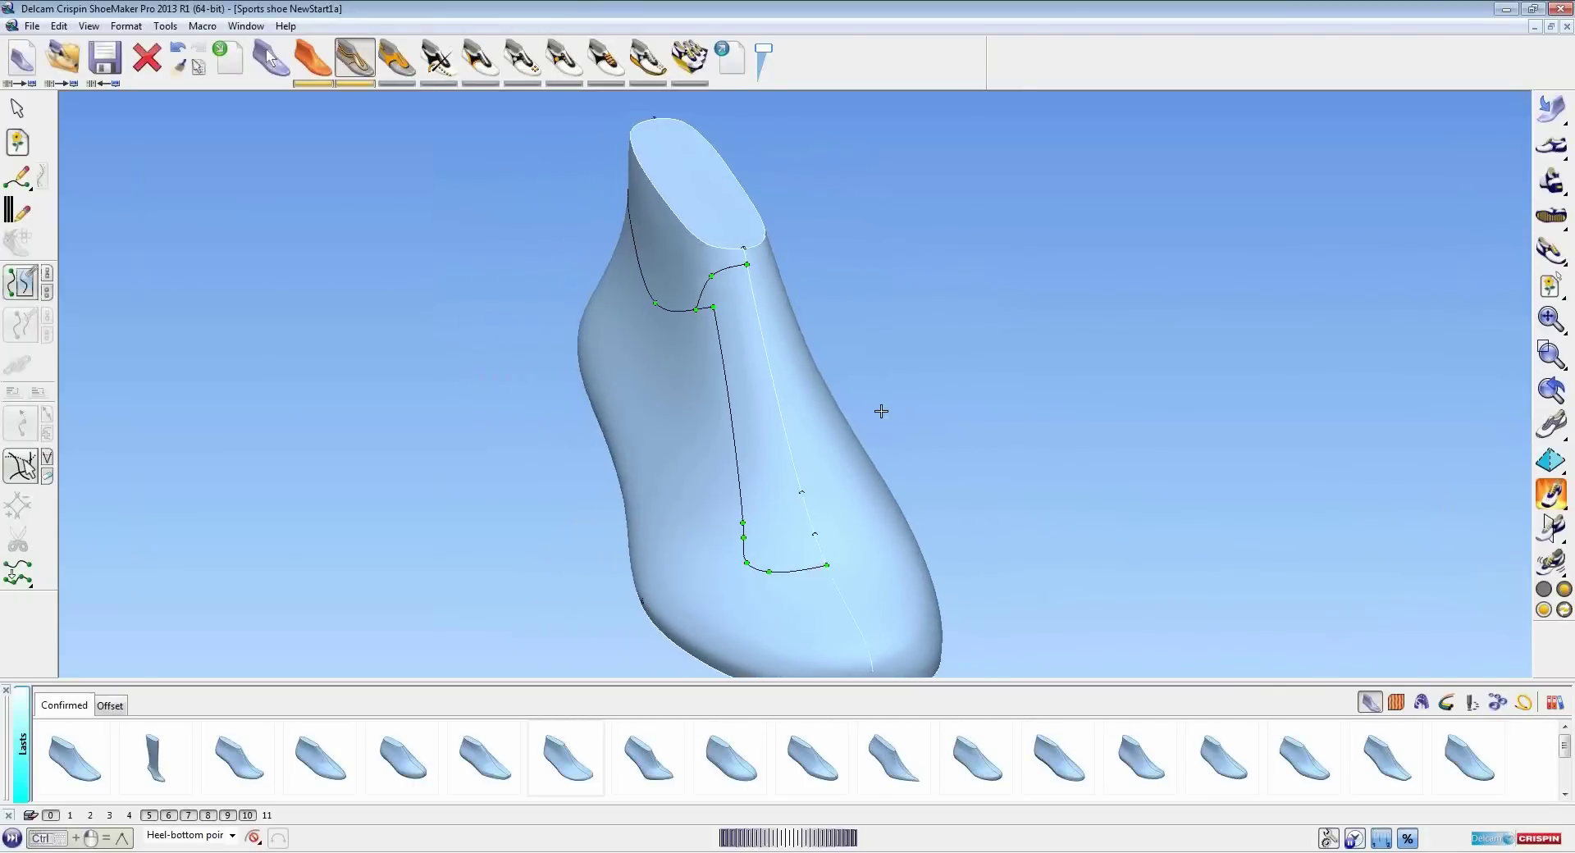
pyautogui.moveTo(923, 482); pyautogui.dragTo(742, 495, button='middle')
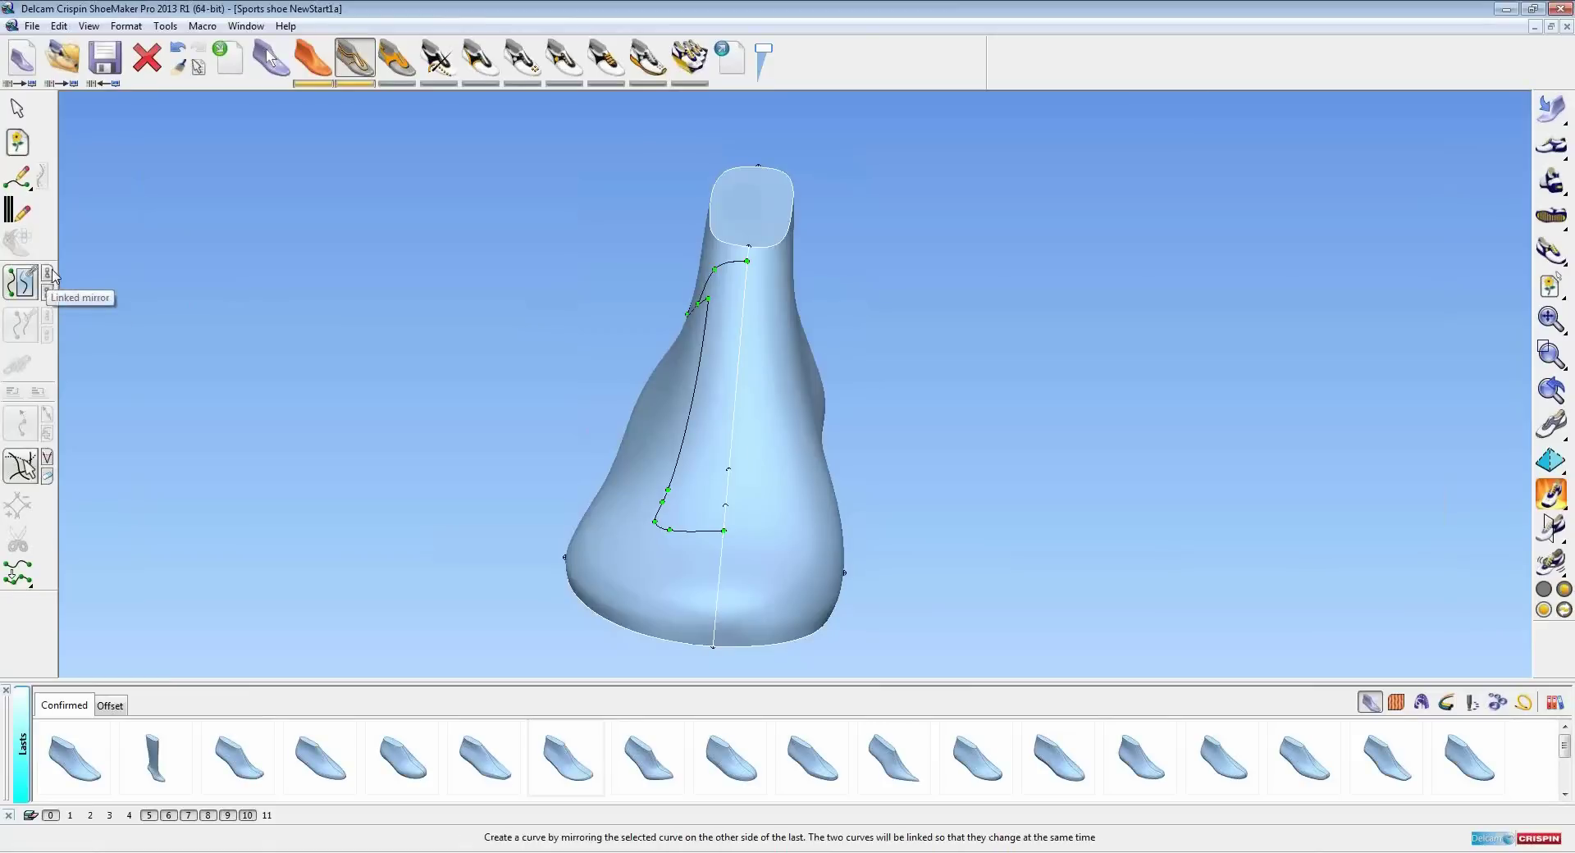
pyautogui.click(50, 276)
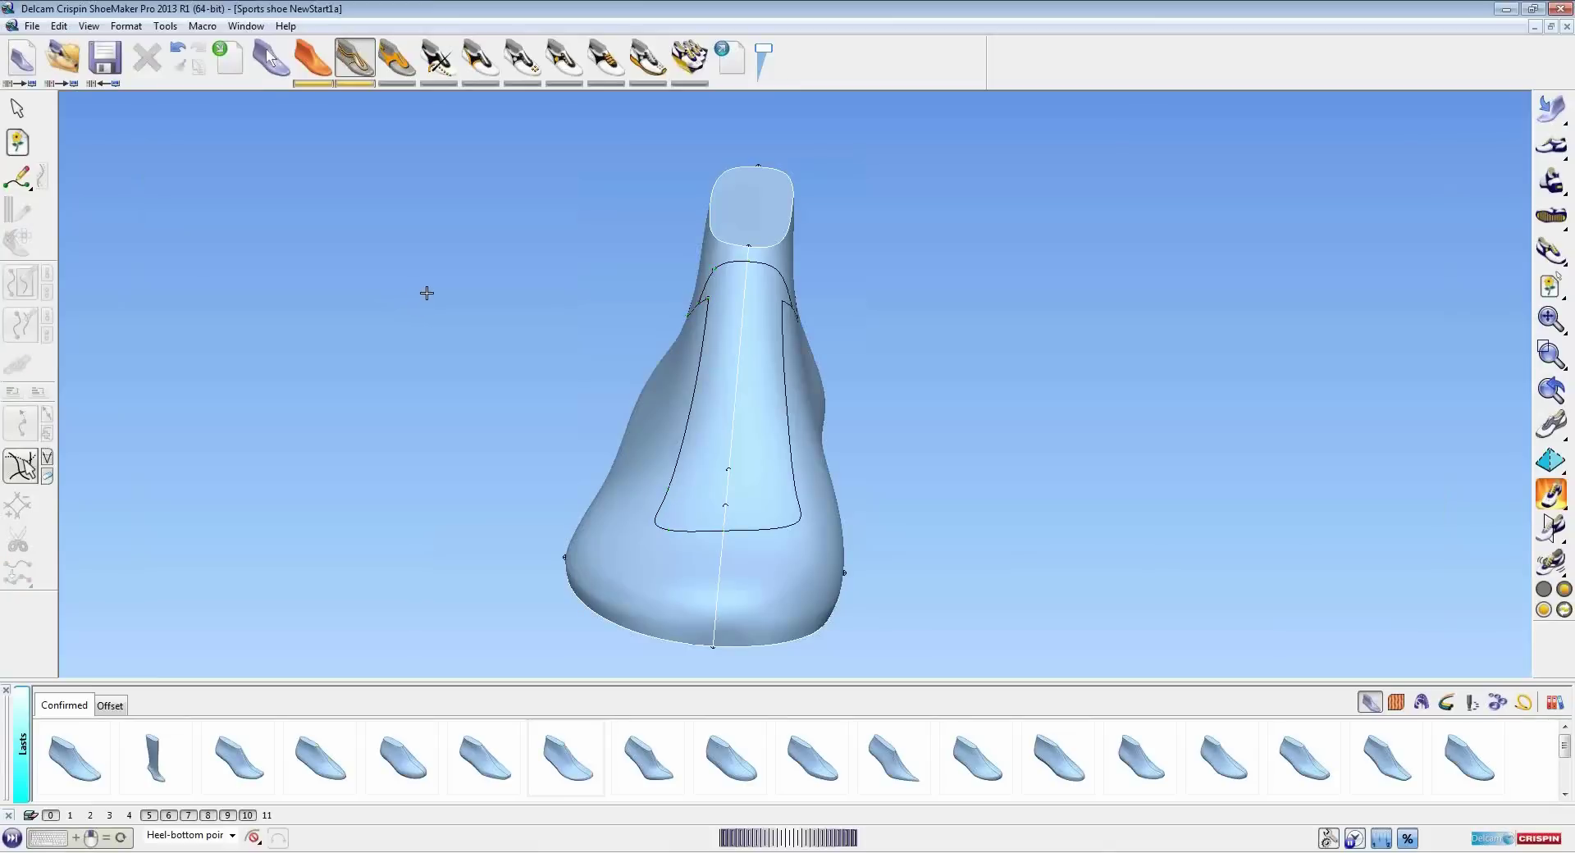
# Move a lower point of the facing style-line outward to reshape both linked sides
pyautogui.moveTo(556, 303); pyautogui.dragTo(563, 377, button='middle')
pyautogui.moveTo(792, 496); pyautogui.dragTo(690, 451, button='middle')
pyautogui.click(689, 460)
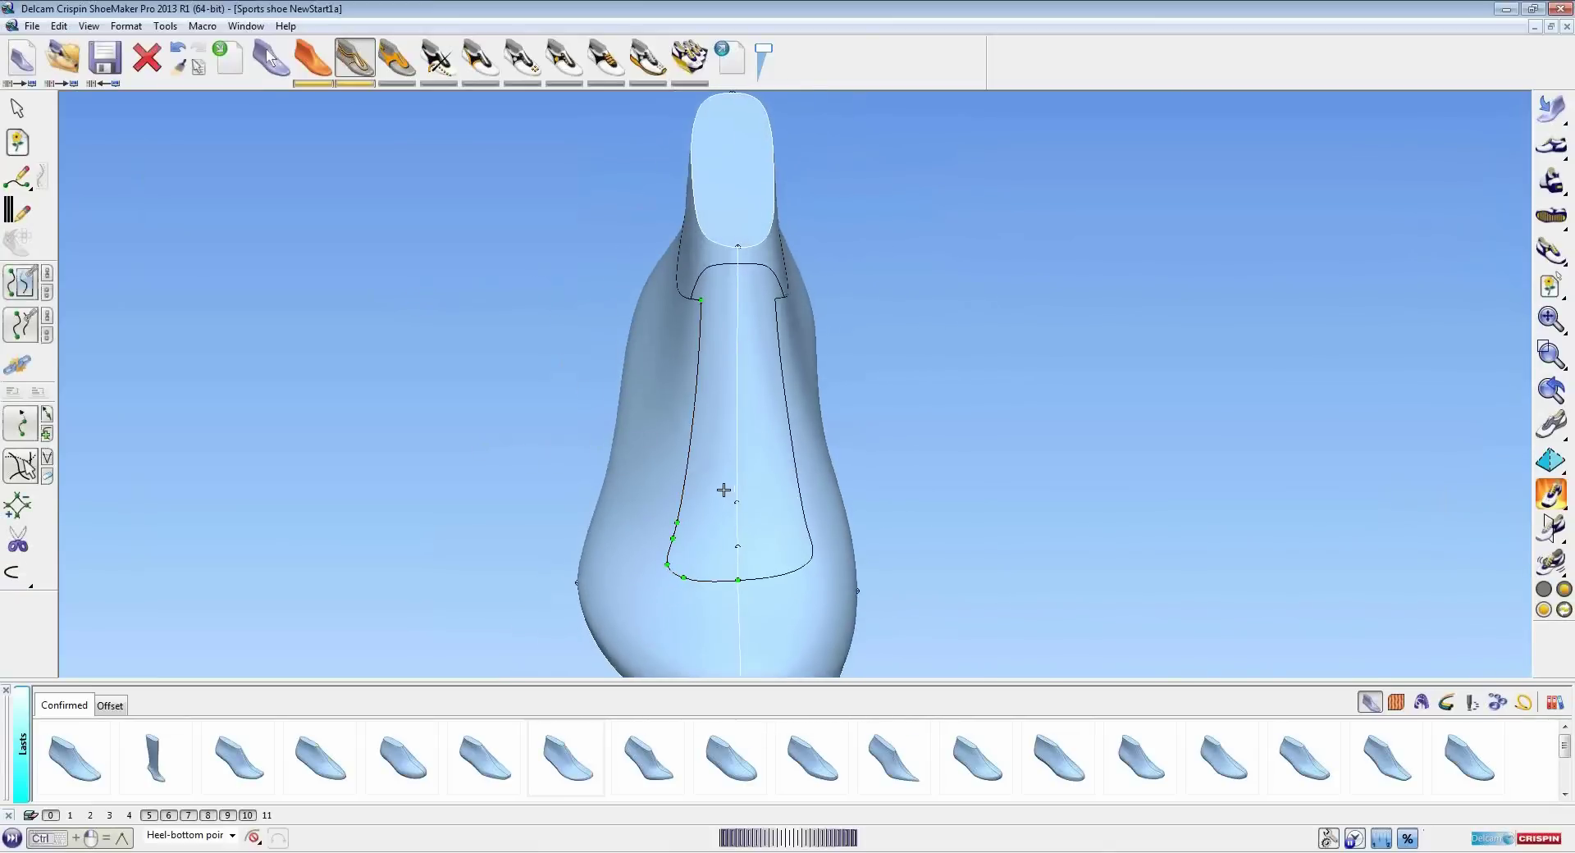
pyautogui.moveTo(681, 508); pyautogui.dragTo(657, 489)
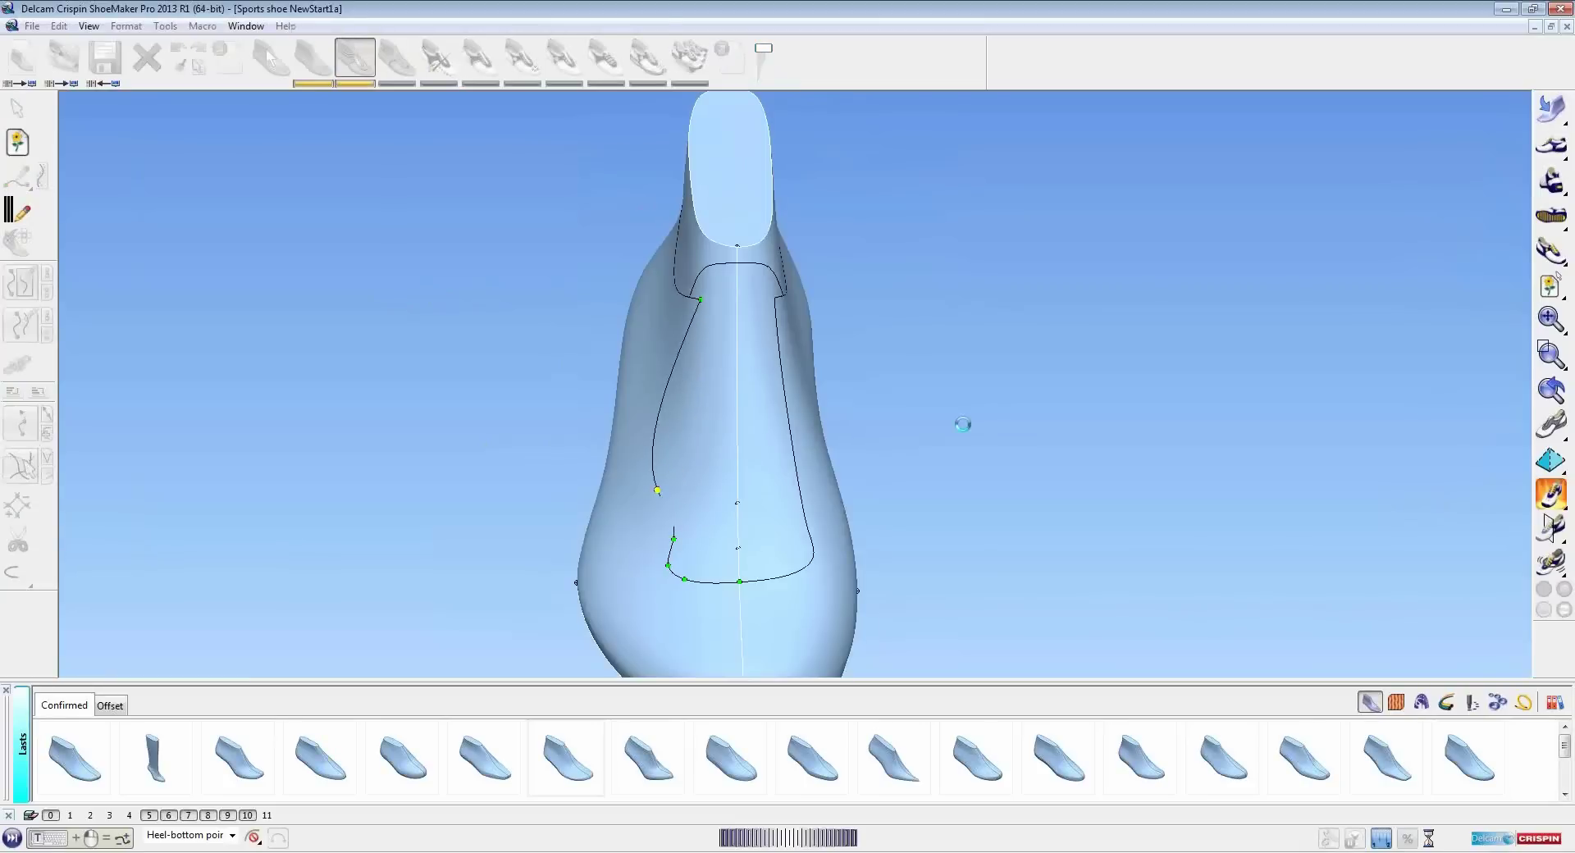
pyautogui.click(964, 420)
pyautogui.moveTo(961, 416); pyautogui.dragTo(856, 421, button='middle')
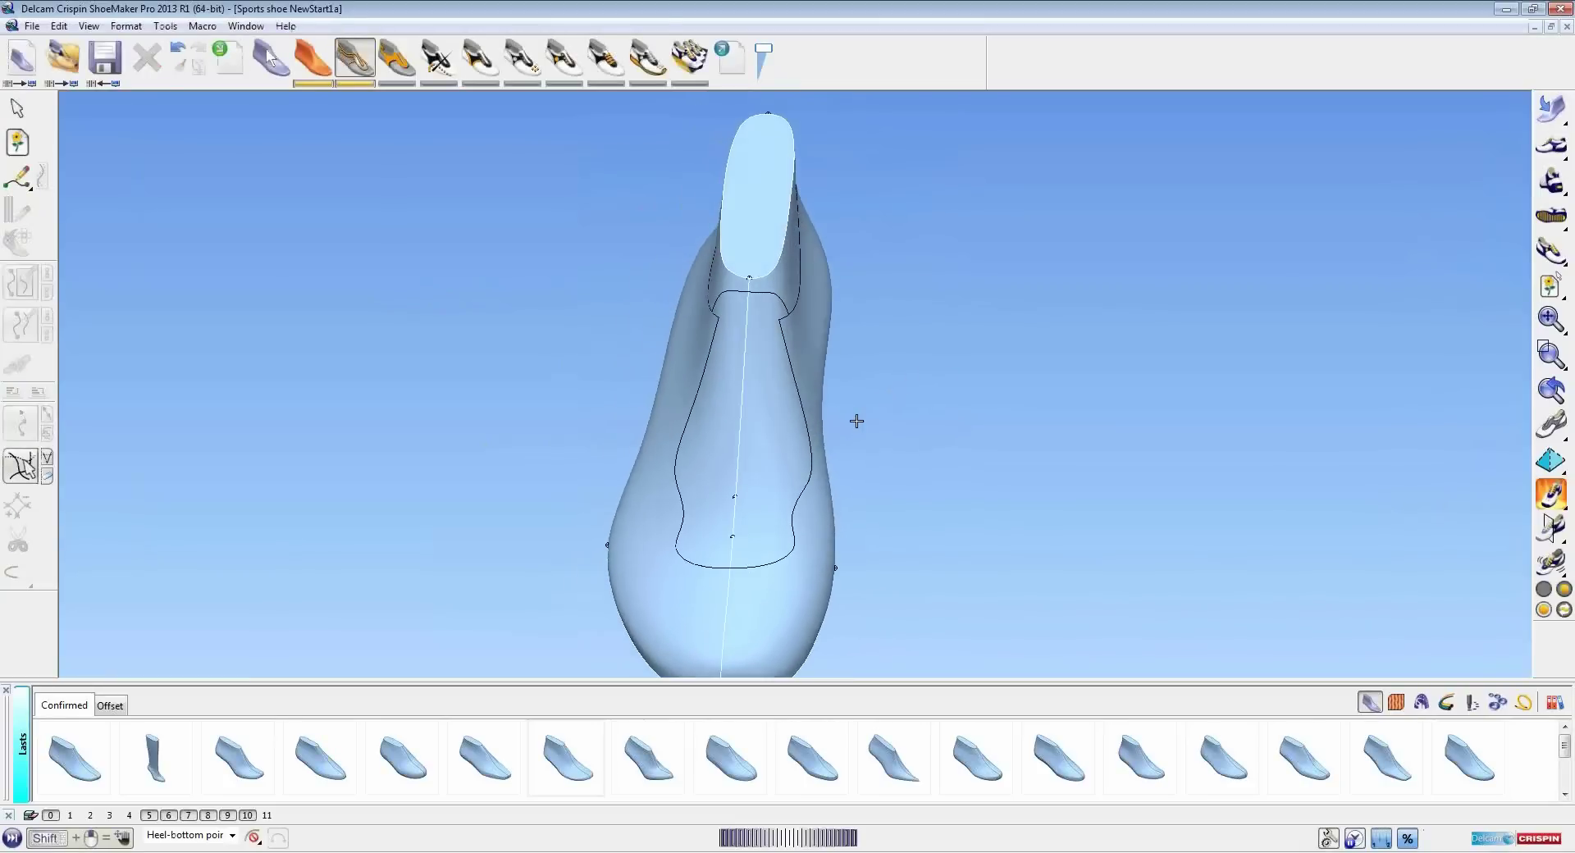
# Undo the last two changes and delete all style-lines from the last
pyautogui.click(176, 47)
pyautogui.click(176, 48)
pyautogui.moveTo(555, 330); pyautogui.dragTo(664, 320, button='middle')
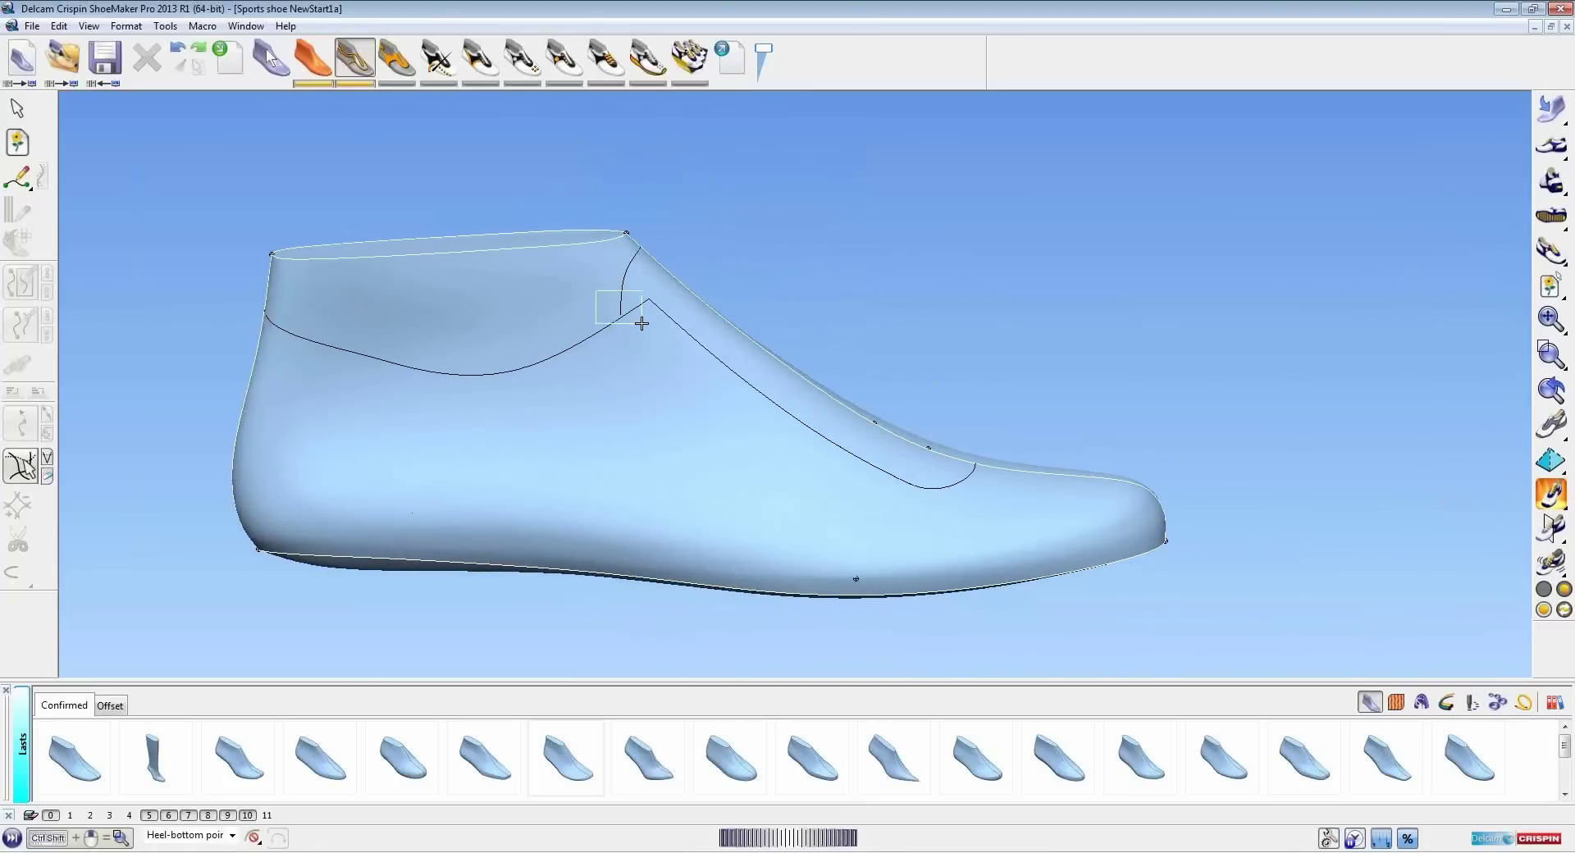
pyautogui.hotkey('ctrl', 'a')
pyautogui.moveTo(739, 427); pyautogui.dragTo(766, 465, button='middle')
pyautogui.click(146, 73)
# Load the green sneaker side-view image as a stencil over the last and line the last up with it
pyautogui.keyDown('shift'); pyautogui.moveTo(686, 236); pyautogui.dragTo(795, 242, button='middle'); pyautogui.keyUp('shift')
pyautogui.scroll(3, 763, 251)
pyautogui.scroll(-2, 795, 242)
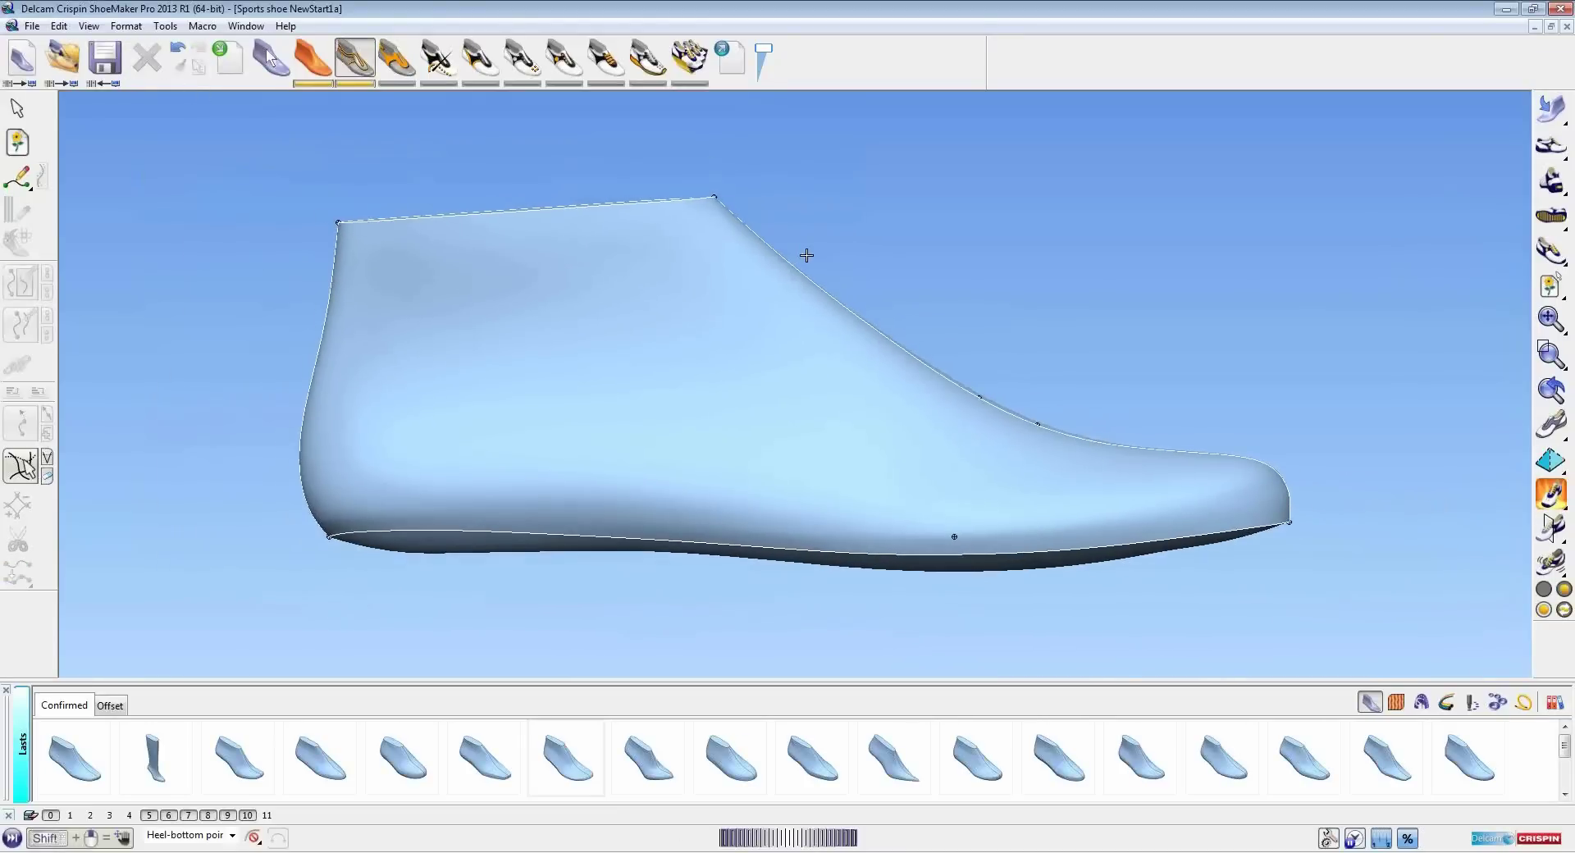
pyautogui.click(17, 143)
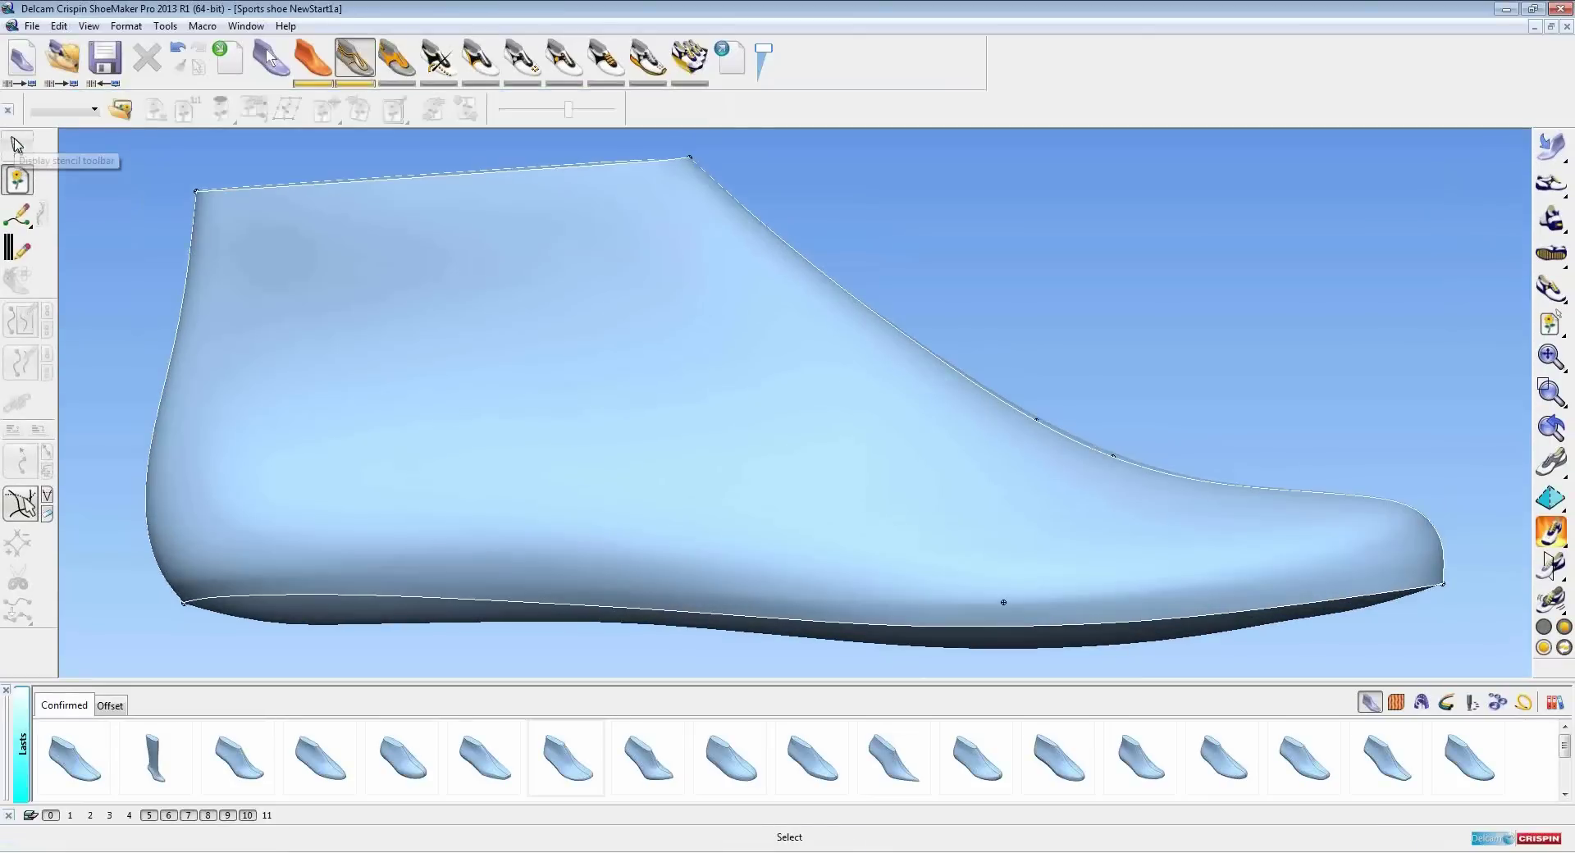
pyautogui.click(121, 109)
pyautogui.doubleClick(694, 445)
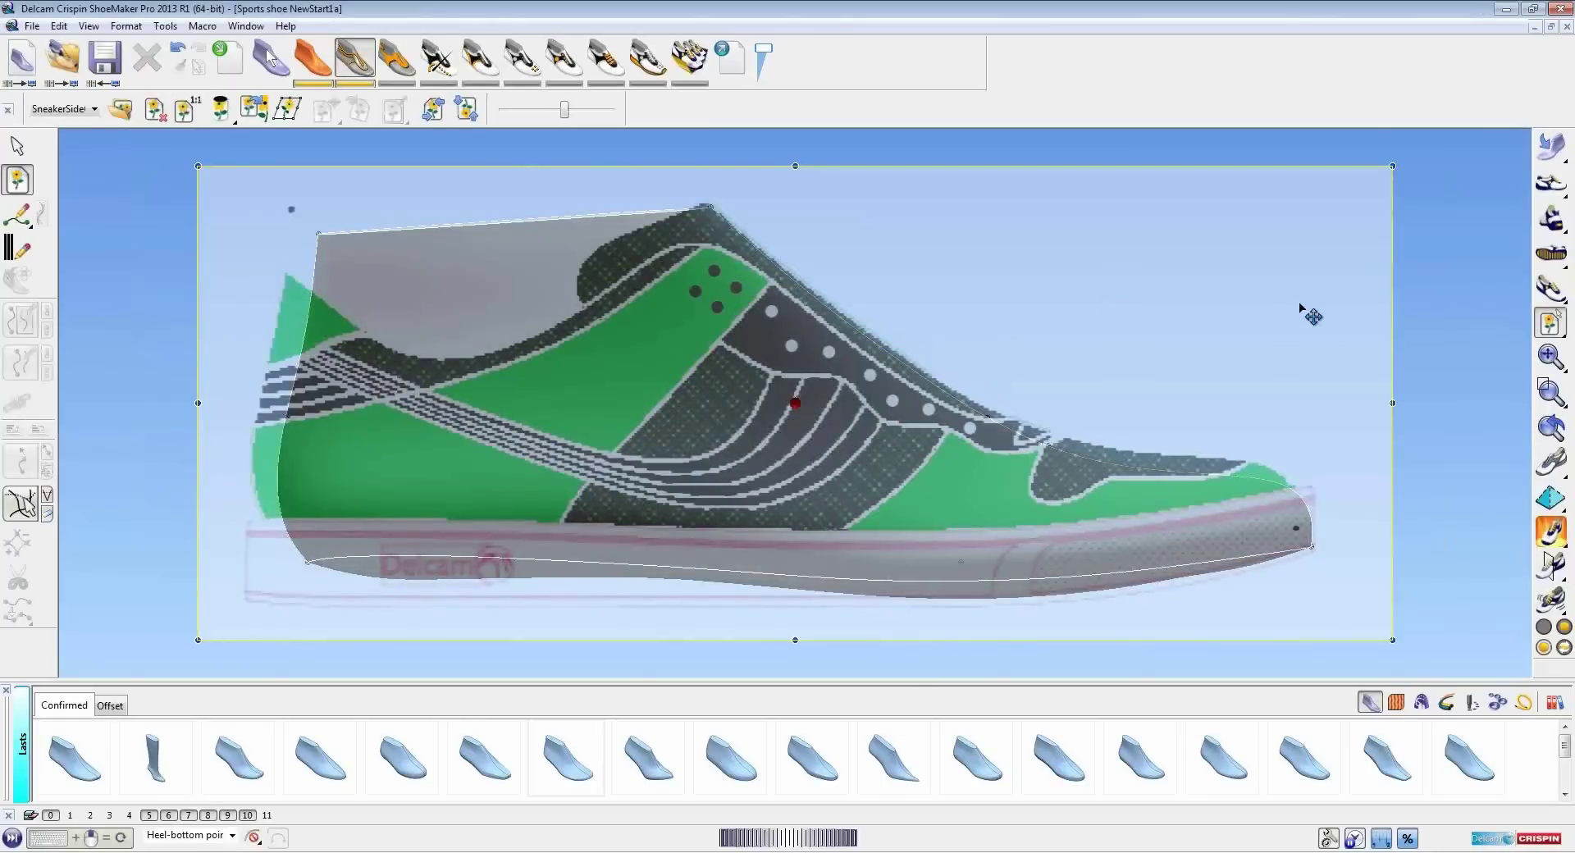
pyautogui.press('shift')
pyautogui.press('ctrl')
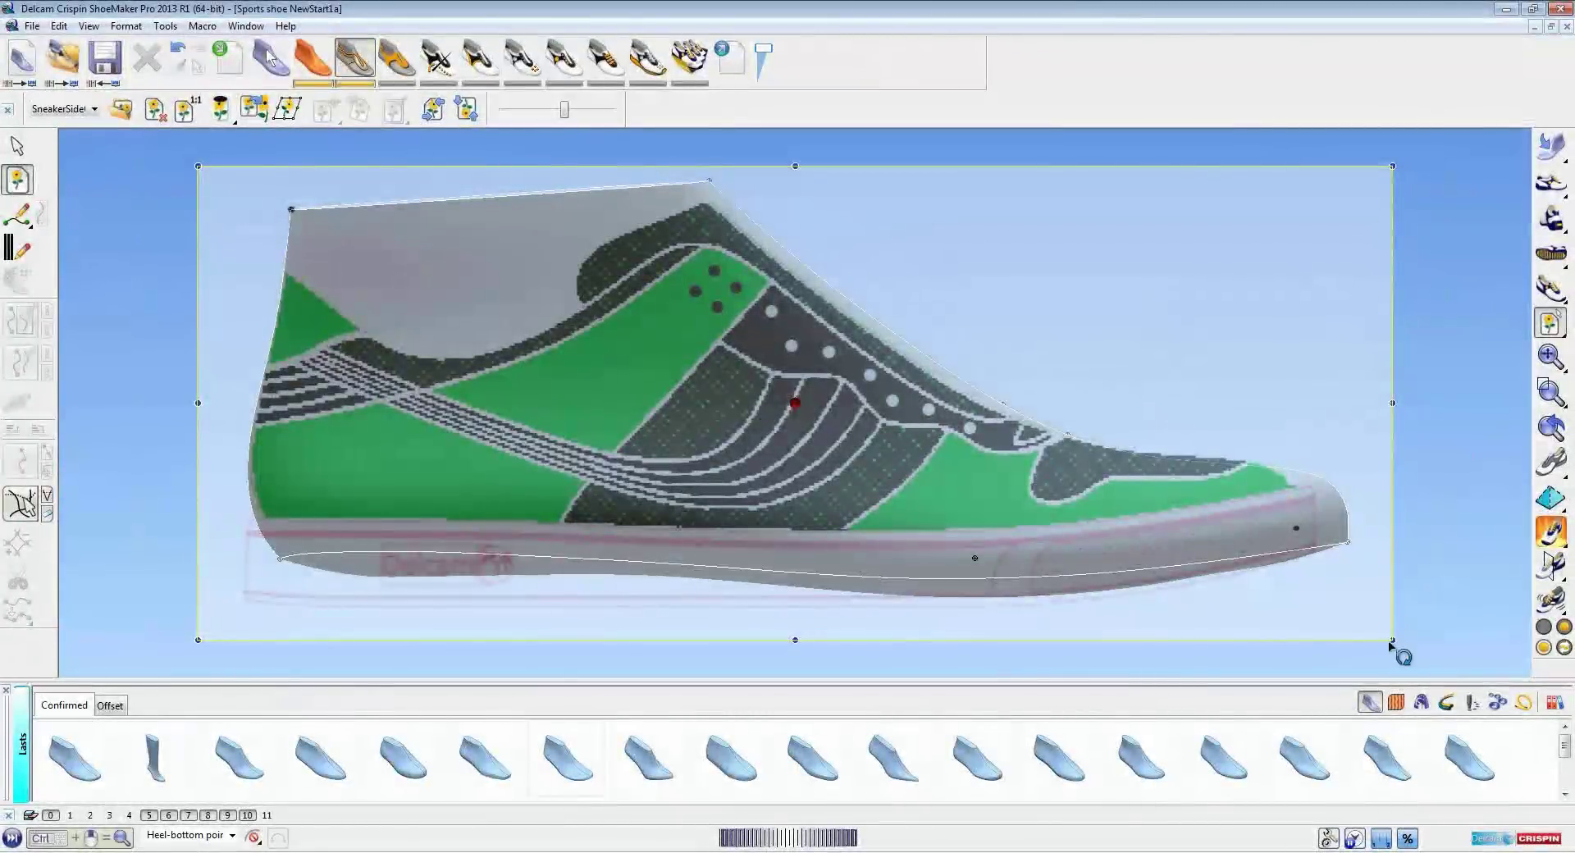
# Enlarge the sneaker stencil image to cover the last and finish adjusting it
pyautogui.moveTo(1392, 640); pyautogui.dragTo(1450, 659)
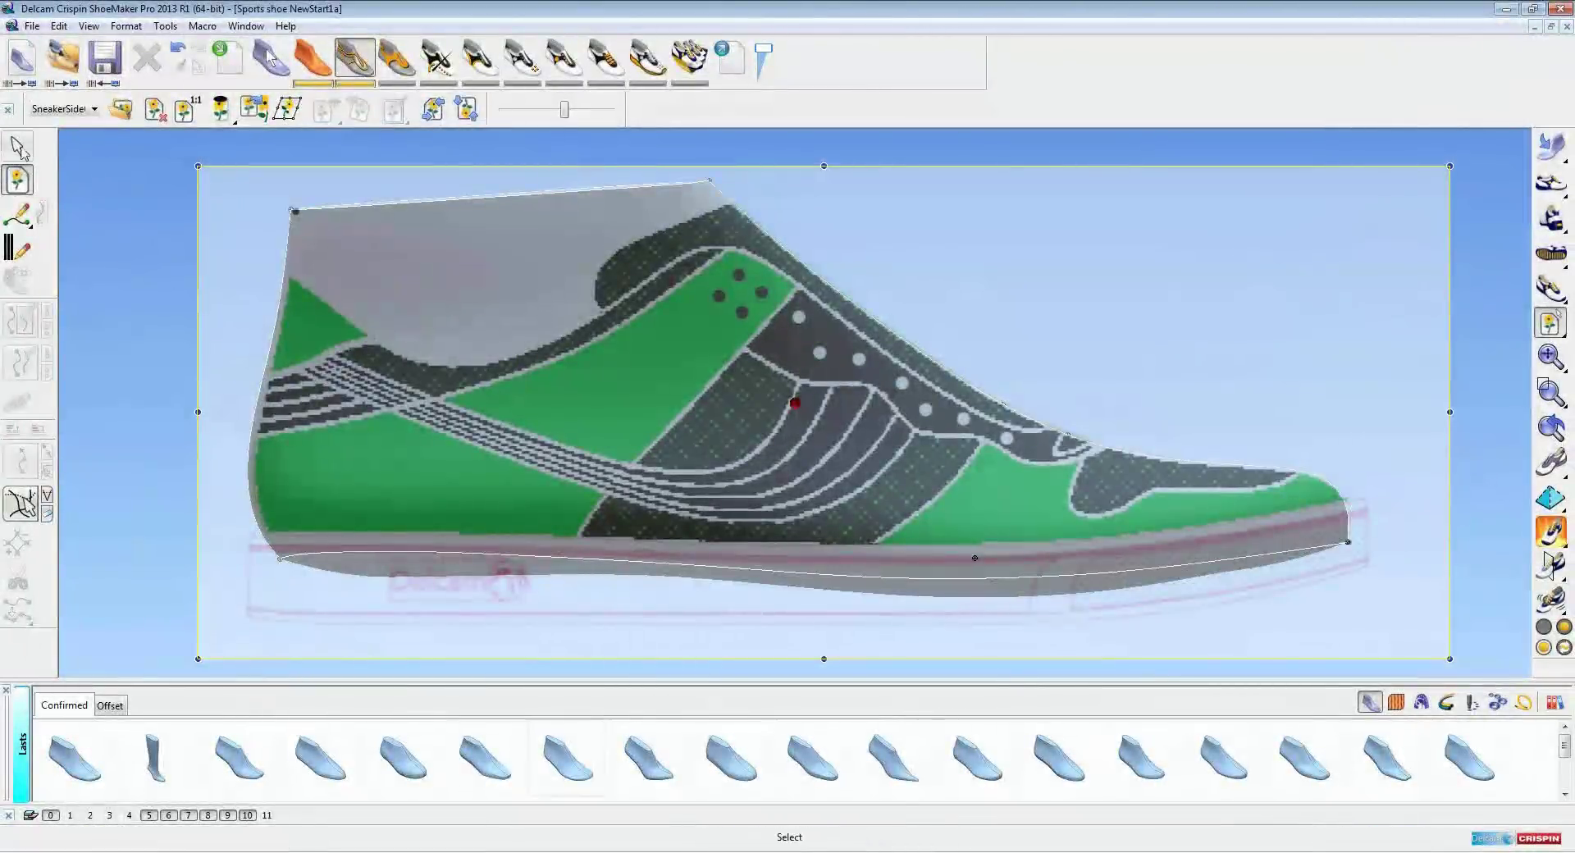
pyautogui.click(18, 148)
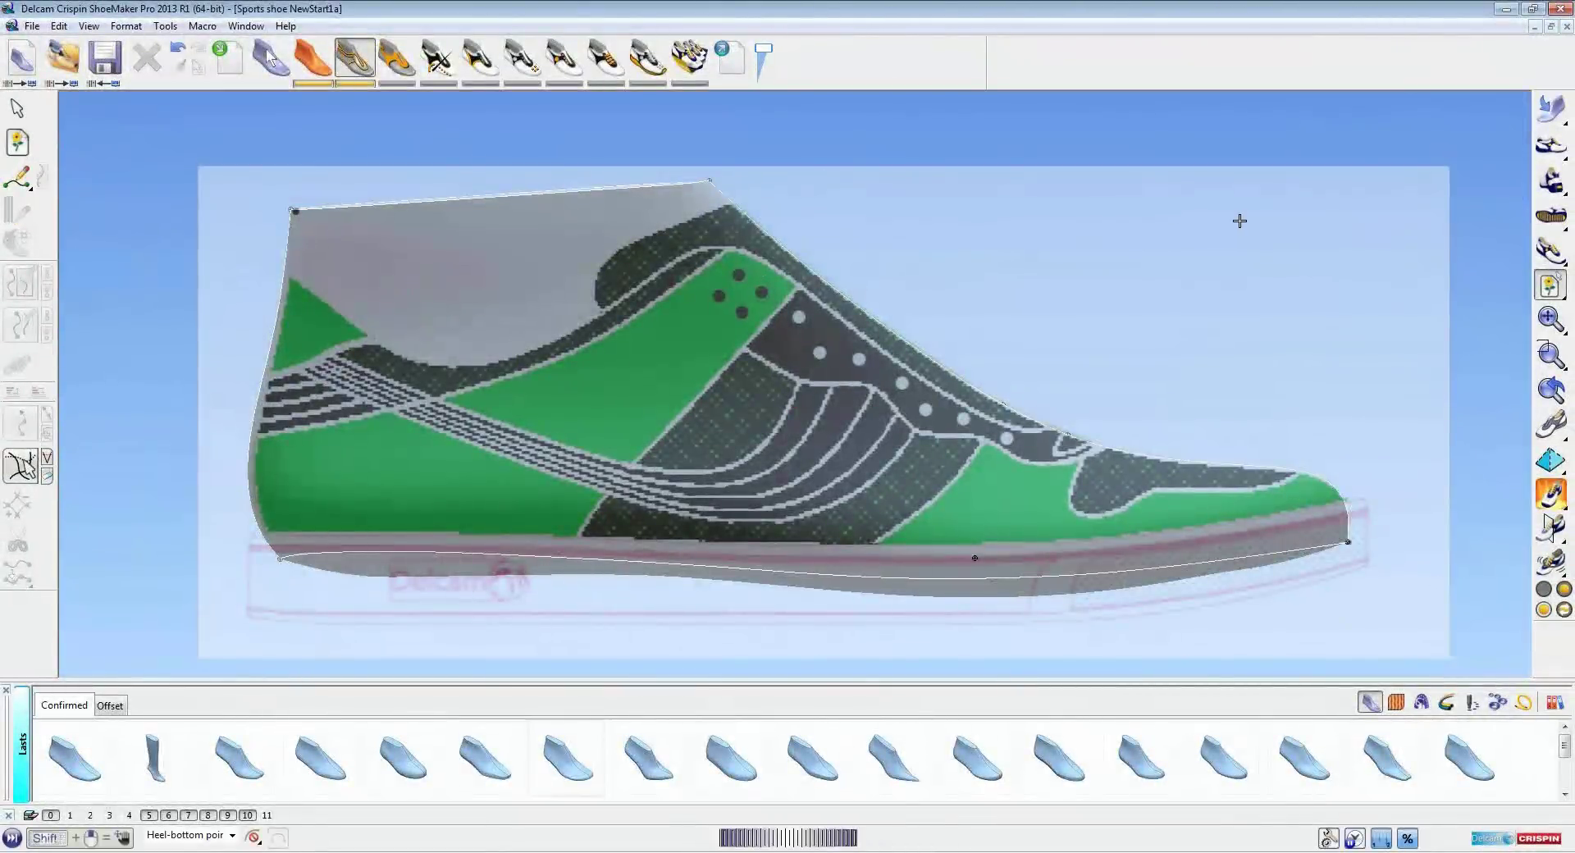
pyautogui.scroll(-3, 1230, 213)
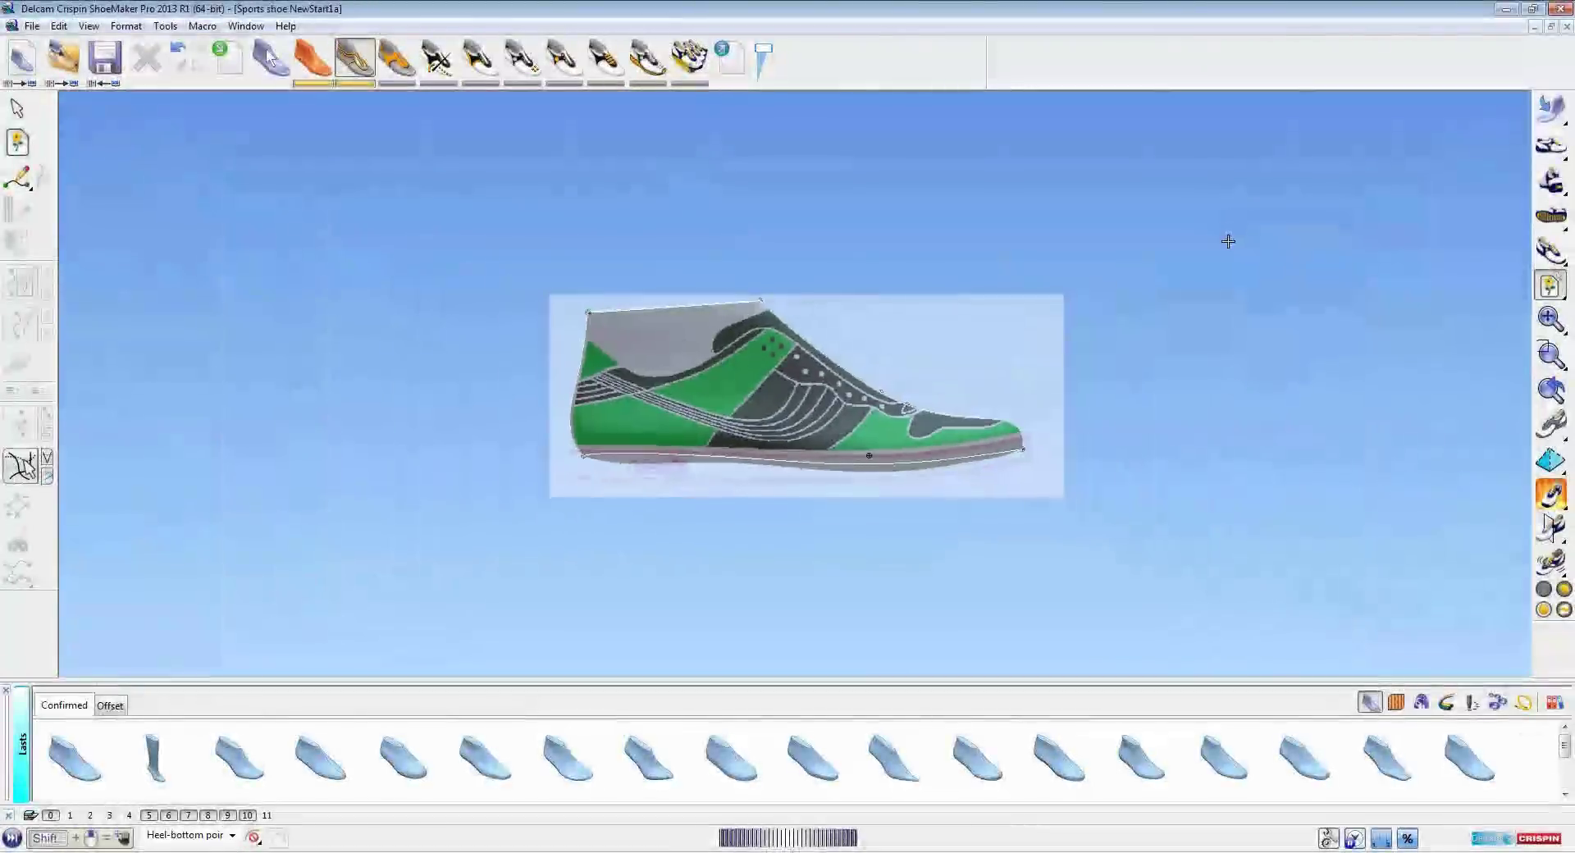
pyautogui.scroll(3, 1228, 238)
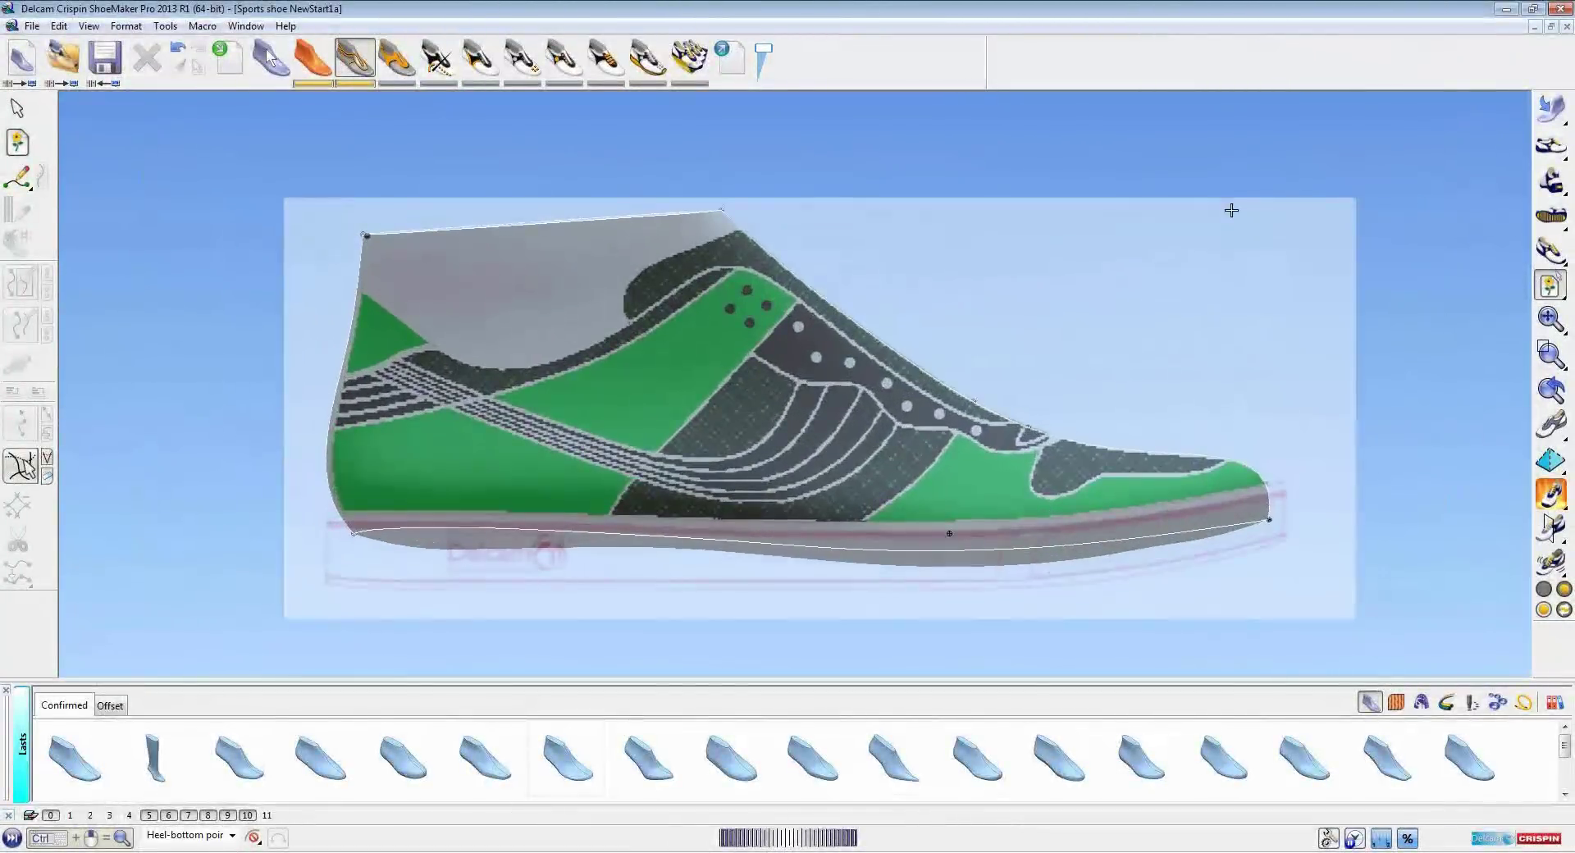
# Trace the dark toe panel's outline on the stencil as a style-line, from beside the facing around to the toe tip
pyautogui.keyDown('ctrl'); pyautogui.moveTo(986, 395); pyautogui.dragTo(1290, 579); pyautogui.keyUp('ctrl')
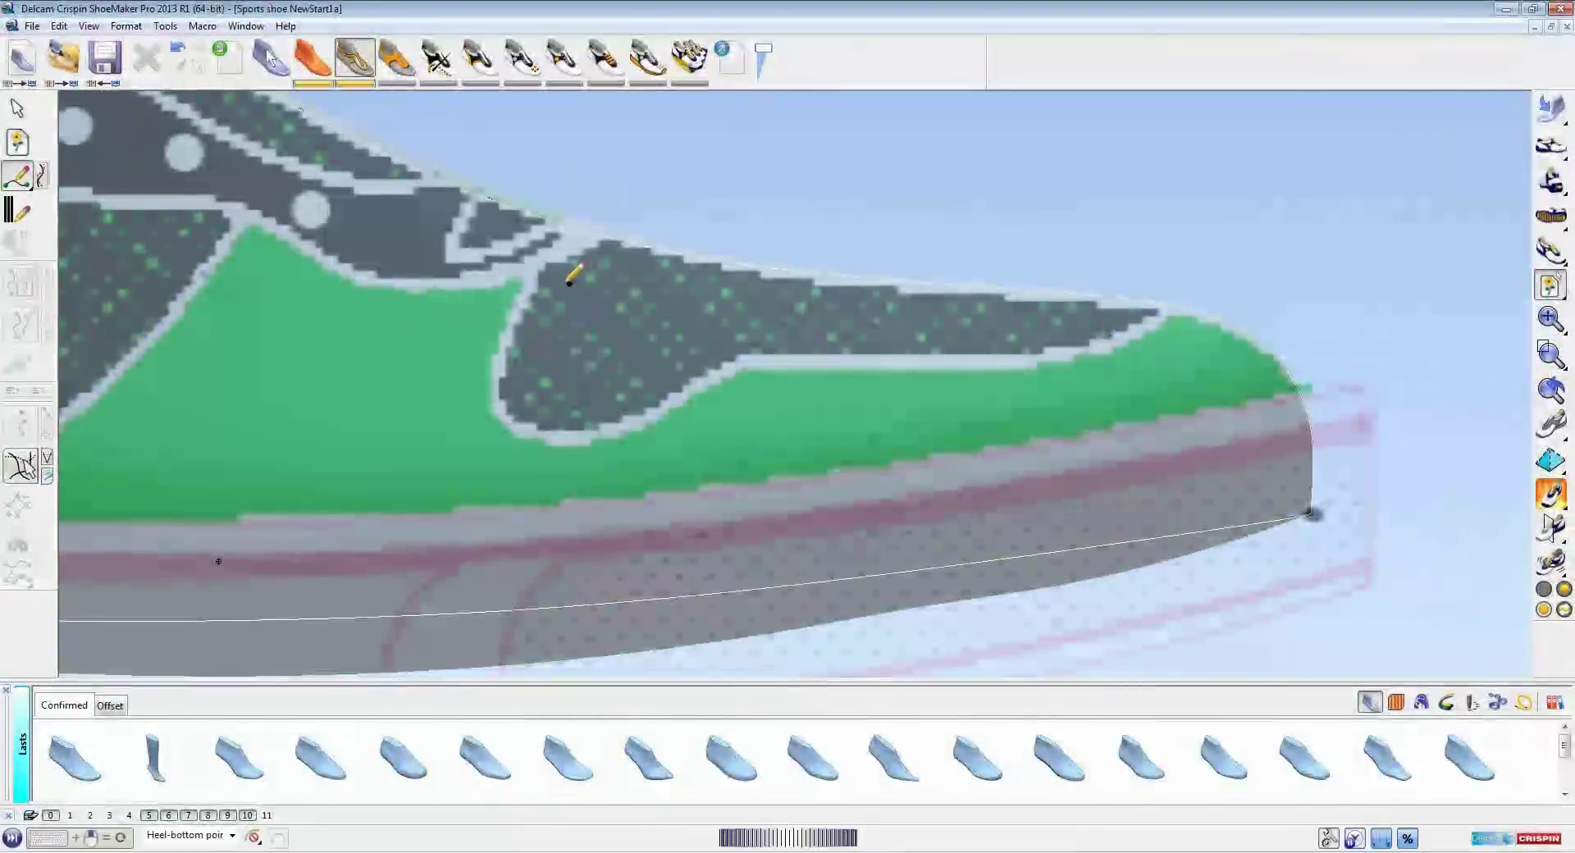
pyautogui.press('shift')
pyautogui.click(542, 266)
pyautogui.click(511, 334)
pyautogui.click(504, 400)
pyautogui.click(549, 432)
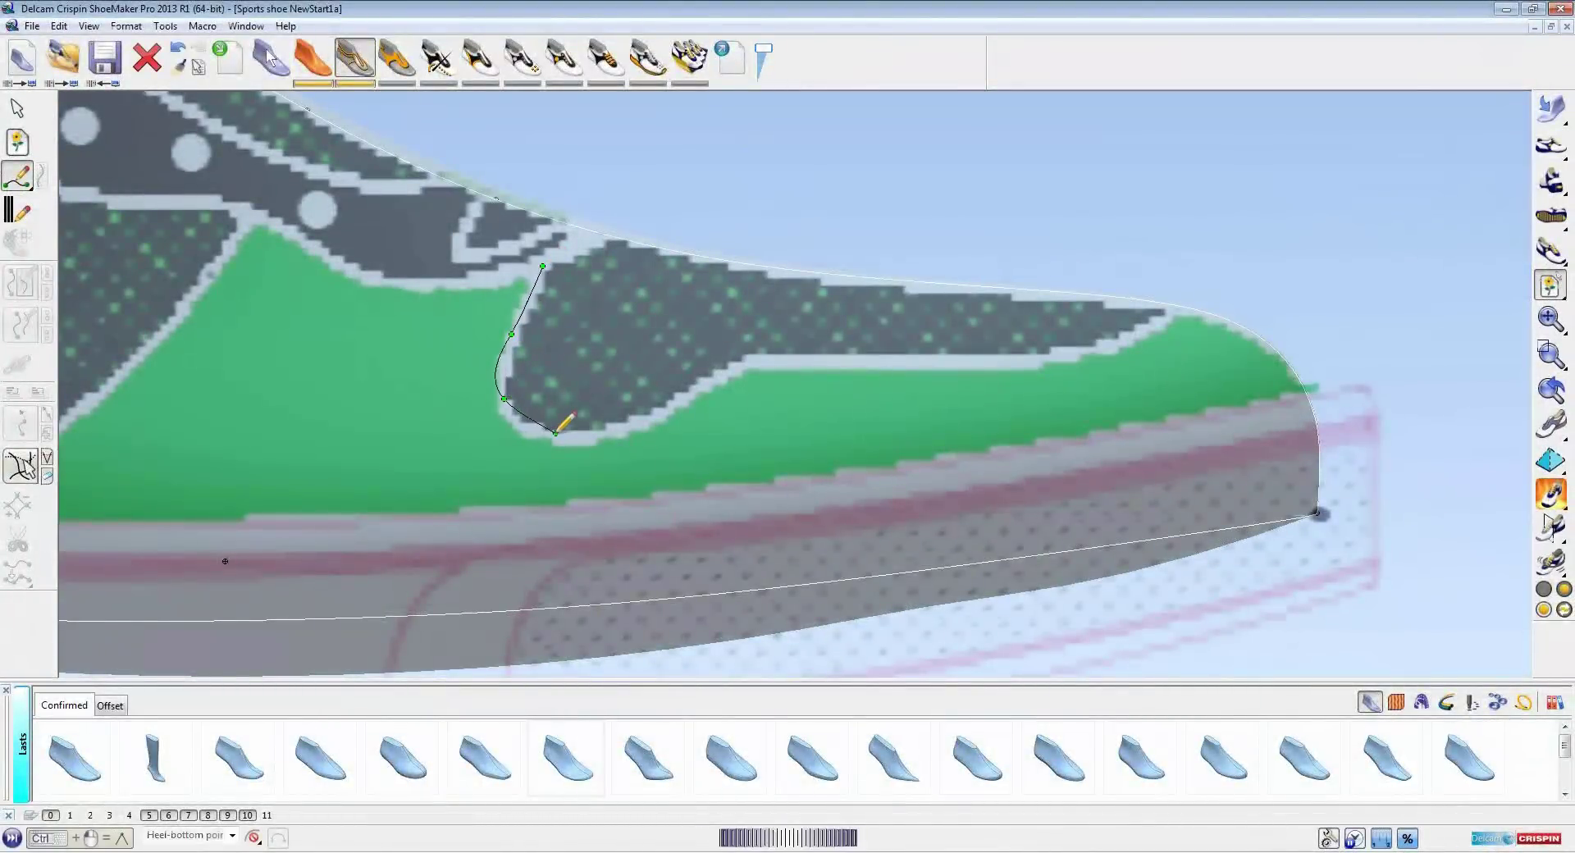
pyautogui.click(639, 423)
pyautogui.click(703, 386)
pyautogui.click(797, 364)
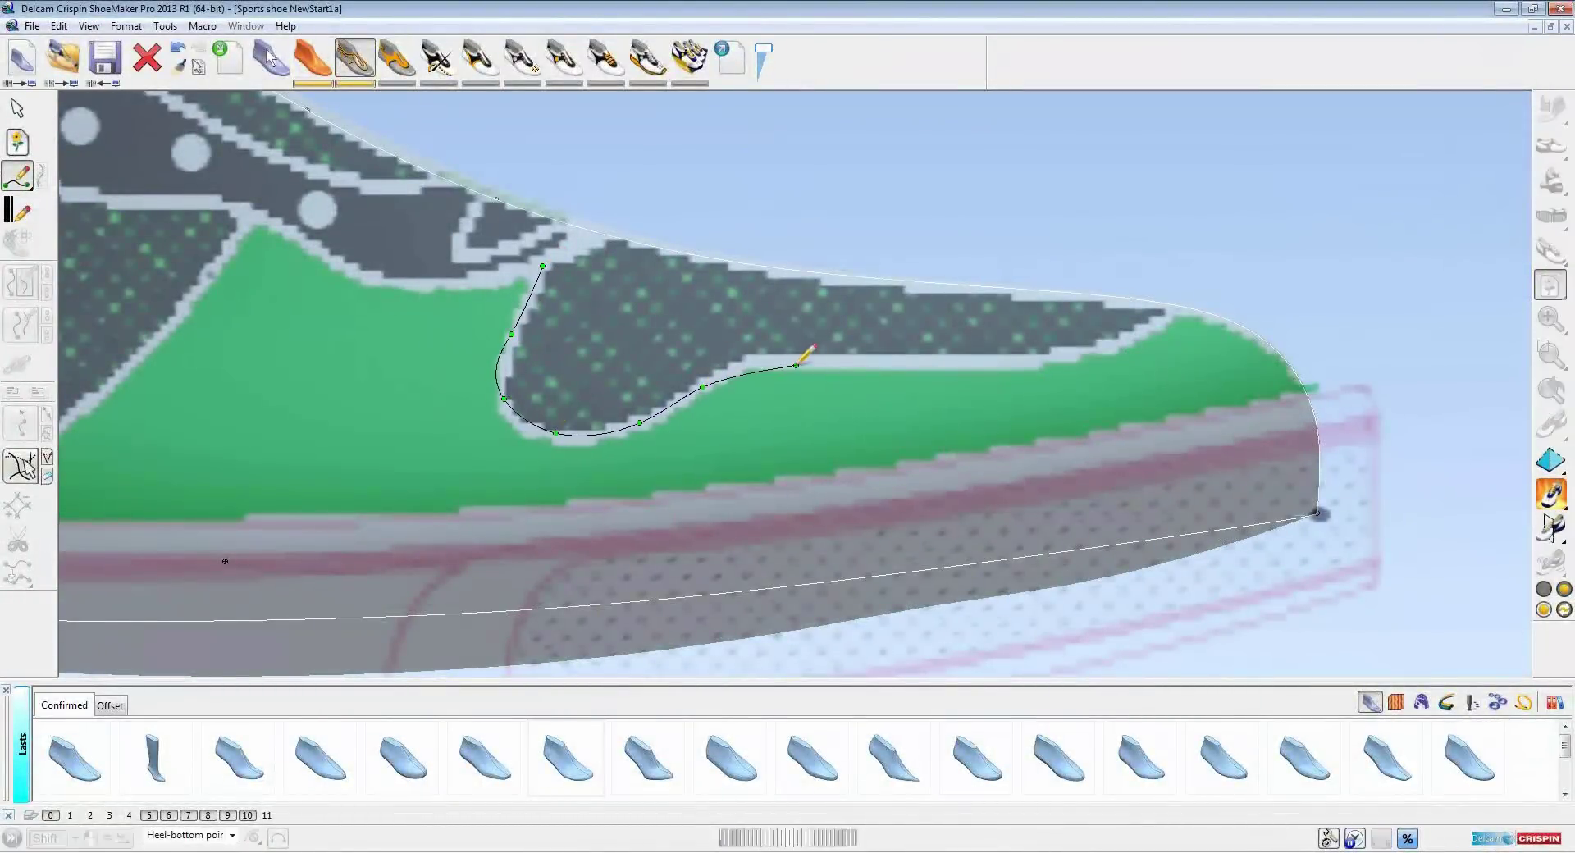
pyautogui.moveTo(799, 361); pyautogui.dragTo(580, 376, button='middle')
pyautogui.click(734, 380)
pyautogui.click(846, 375)
pyautogui.click(922, 356)
pyautogui.click(947, 337)
pyautogui.rightClick(736, 263)
# Hide the stencil image and display the style-lines on level 1 along with the toe panel line
pyautogui.scroll(-3, 849, 367)
pyautogui.keyDown('shift'); pyautogui.moveTo(849, 367); pyautogui.dragTo(932, 274, button='middle'); pyautogui.keyUp('shift')
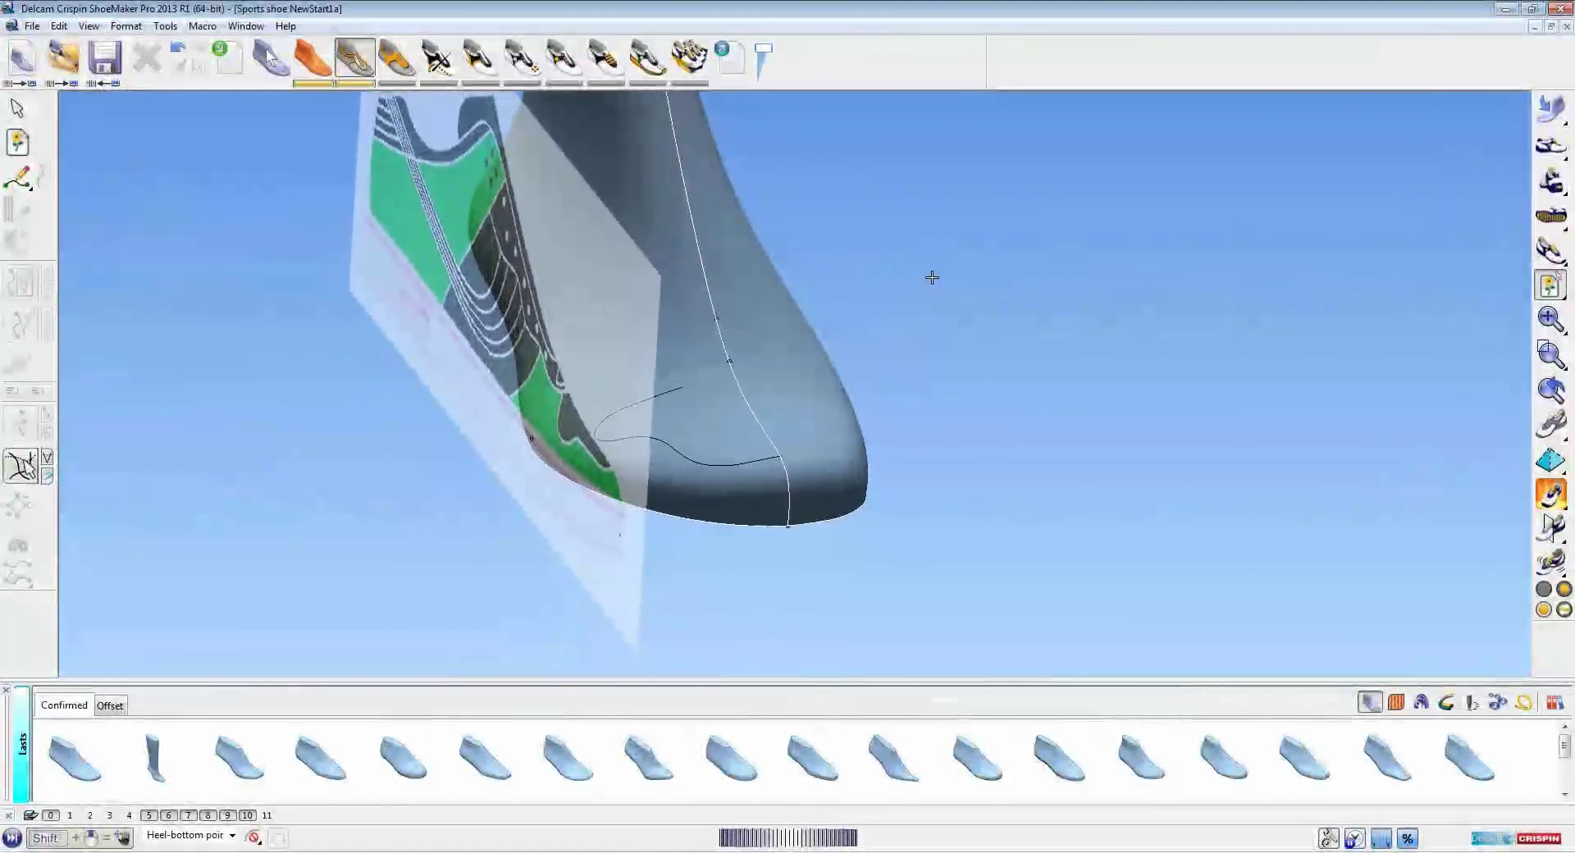
pyautogui.click(1550, 287)
pyautogui.keyDown('shift'); pyautogui.moveTo(1101, 483); pyautogui.dragTo(932, 292, button='middle'); pyautogui.keyUp('shift')
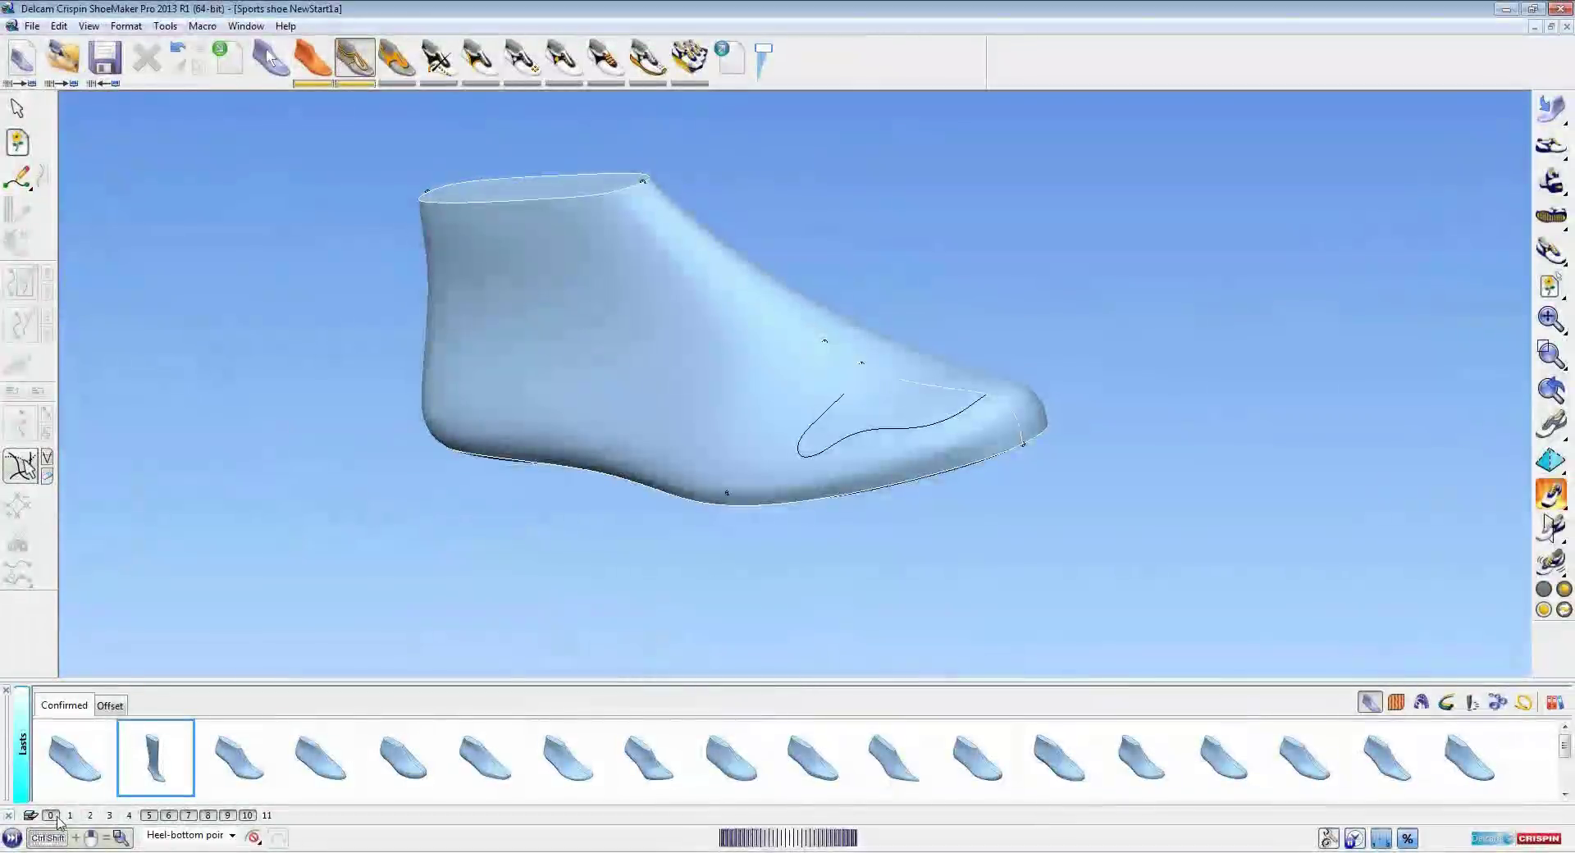
pyautogui.click(72, 817)
# Move the rear end point of the toe panel style-line onto the facing style-line's front edge
pyautogui.moveTo(1086, 423)
pyautogui.mouseDown(button='middle')
pyautogui.moveTo(1093, 468)
pyautogui.moveTo(953, 475)
pyautogui.mouseUp(button='middle')
pyautogui.keyDown('ctrl'); pyautogui.keyDown('shift'); pyautogui.moveTo(694, 382); pyautogui.dragTo(966, 477, button='middle'); pyautogui.keyUp('shift'); pyautogui.keyUp('ctrl')
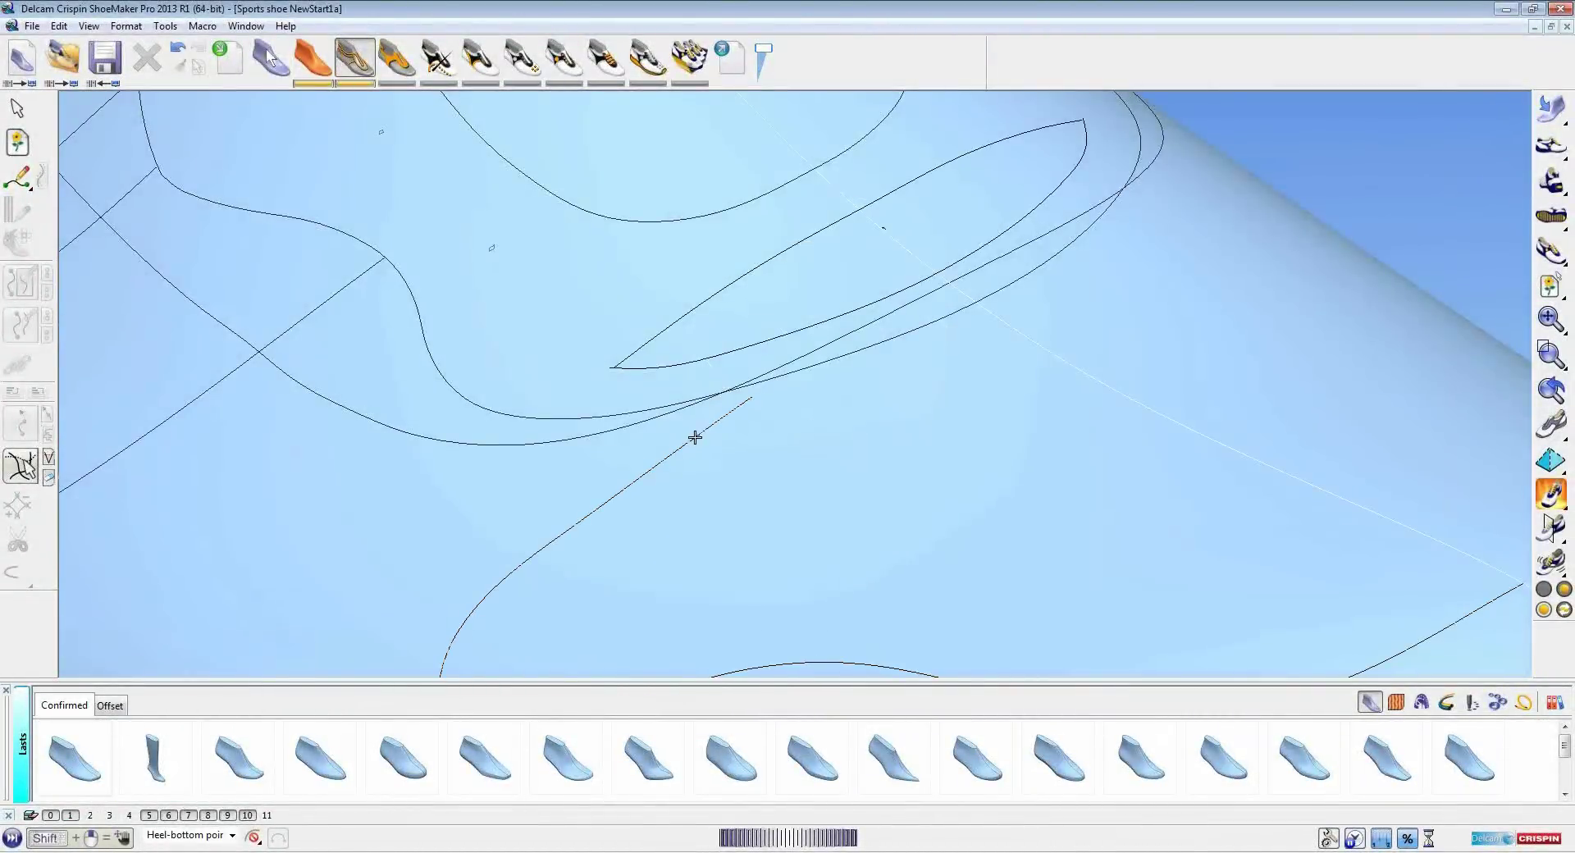
pyautogui.click(691, 443)
pyautogui.moveTo(753, 382); pyautogui.dragTo(721, 391)
pyautogui.scroll(-5, 858, 429)
pyautogui.scroll(-4, 846, 460)
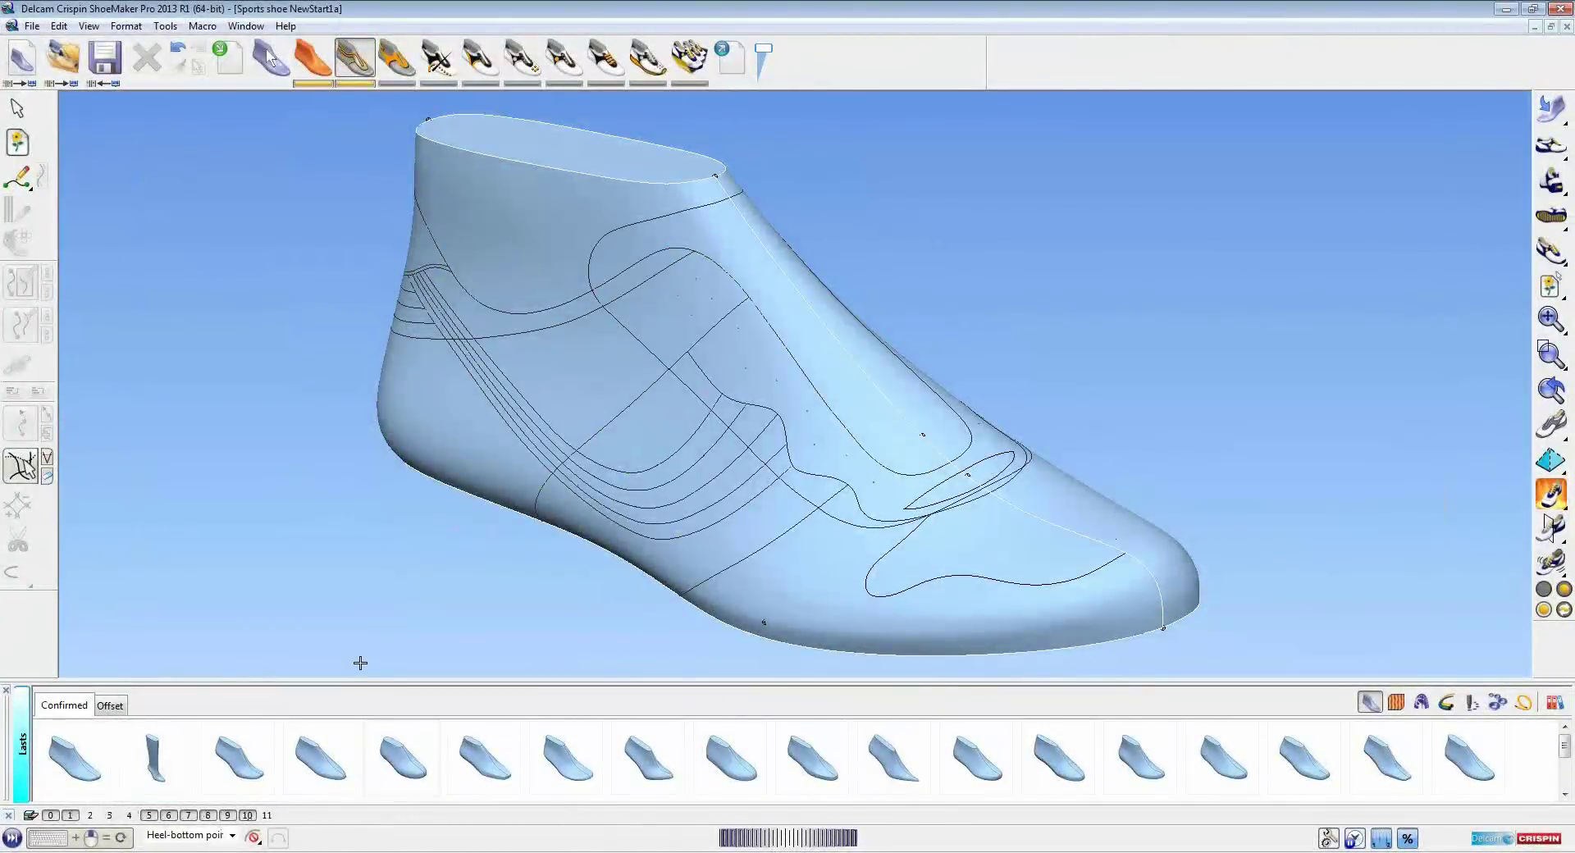
# Select the toe panel style-line and mirror it to the other side of the last
pyautogui.click(958, 577)
pyautogui.moveTo(989, 562); pyautogui.dragTo(873, 492, button='middle')
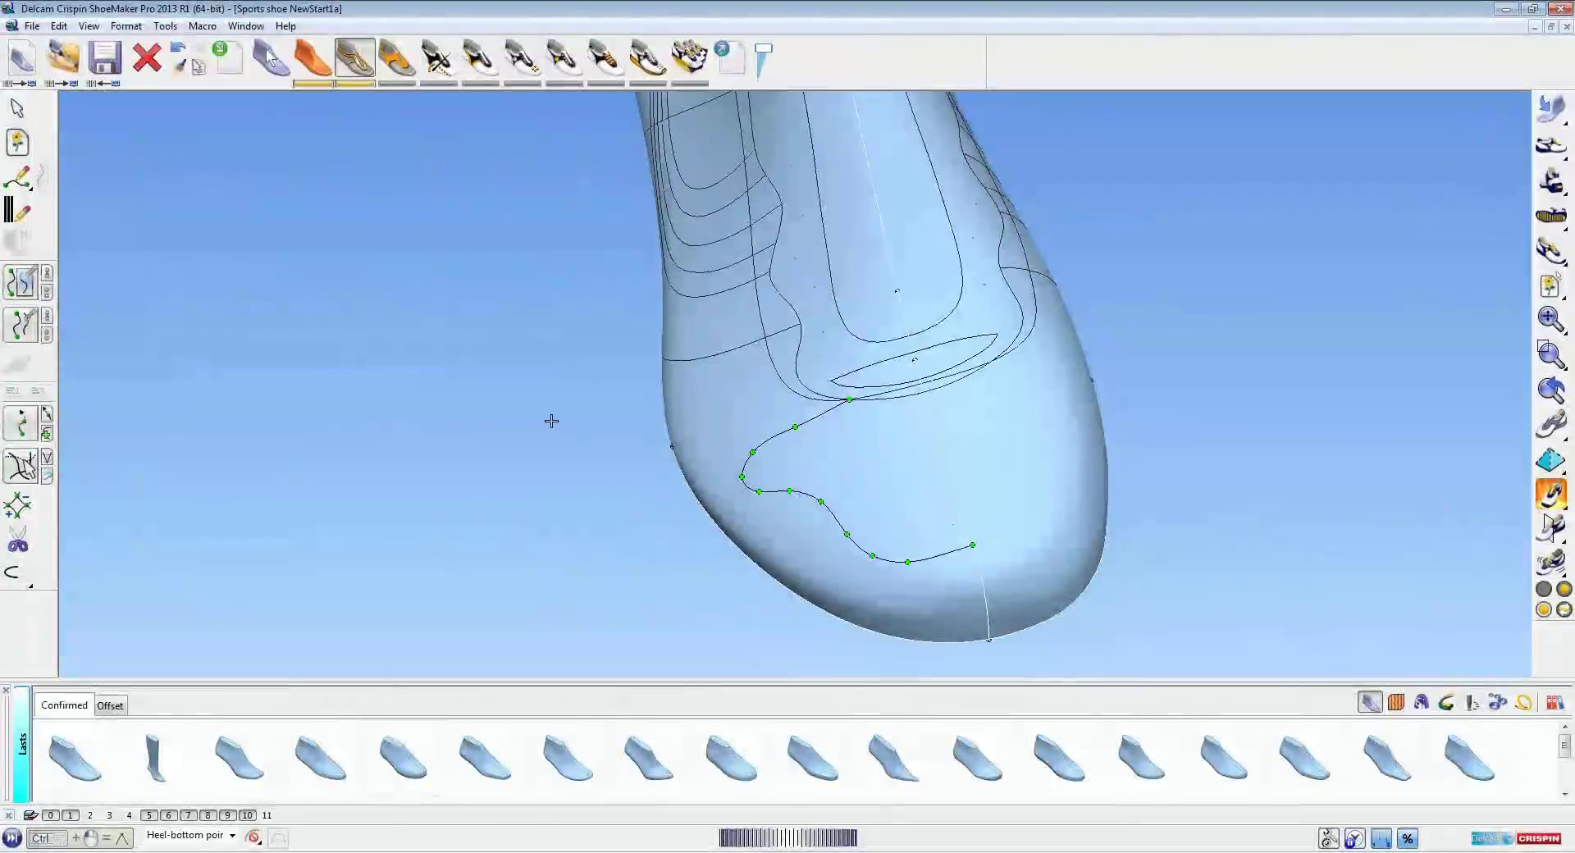
pyautogui.click(47, 296)
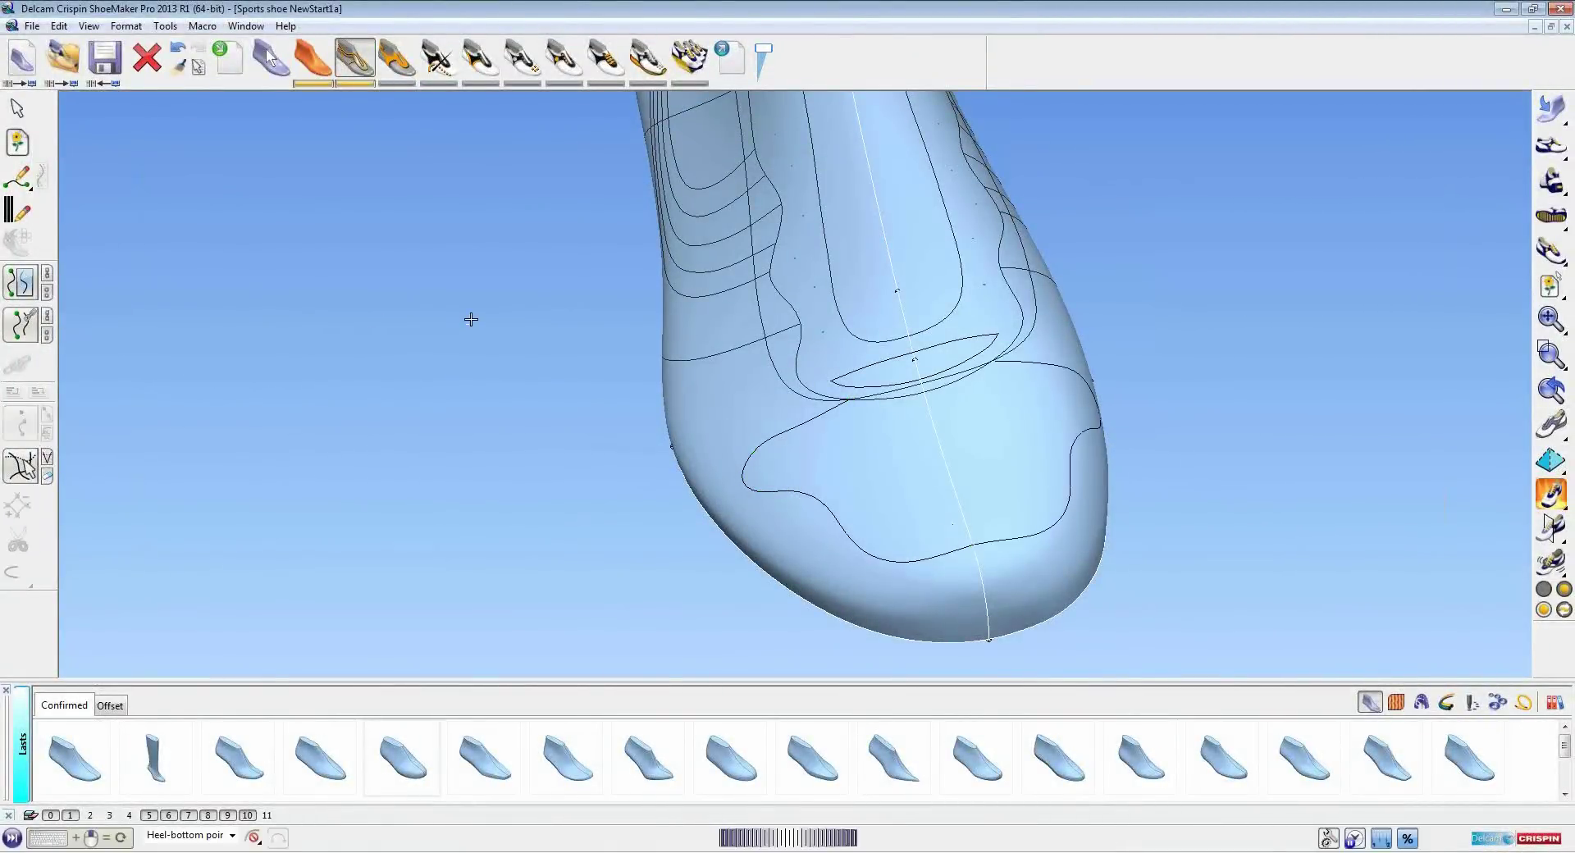
# Move the mirrored toe panel line's rear end point onto the junction of the facing lines on that side
pyautogui.moveTo(1083, 362); pyautogui.dragTo(1140, 324, button='middle')
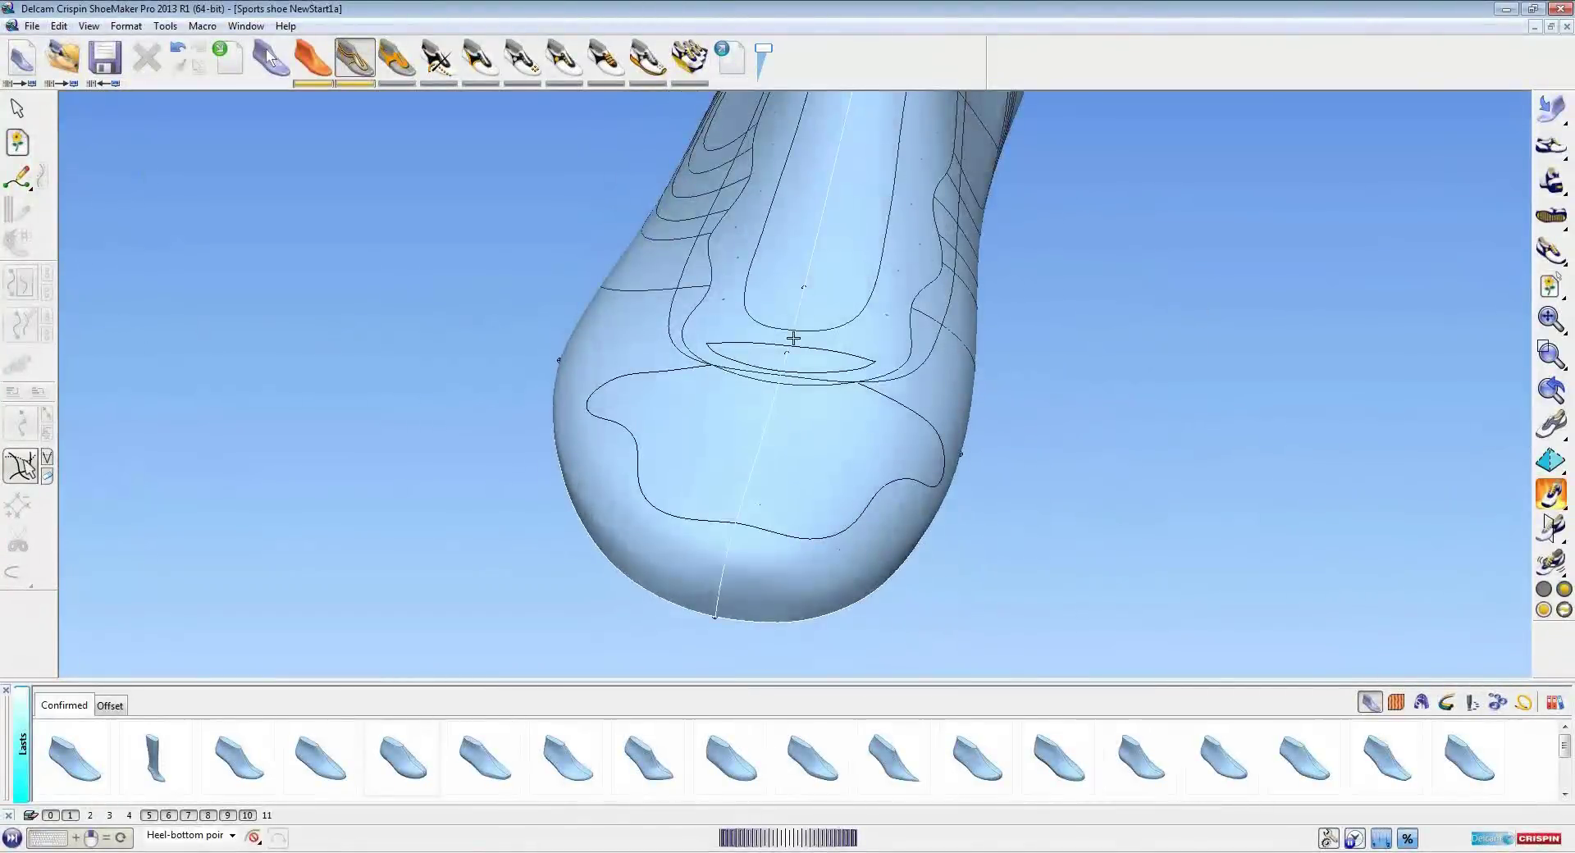
pyautogui.keyDown('ctrl'); pyautogui.keyDown('shift'); pyautogui.moveTo(794, 339); pyautogui.dragTo(943, 436, button='middle'); pyautogui.keyUp('shift'); pyautogui.keyUp('ctrl')
pyautogui.click(834, 384)
pyautogui.keyDown('shift'); pyautogui.moveTo(719, 347); pyautogui.dragTo(798, 393, button='middle'); pyautogui.keyUp('shift')
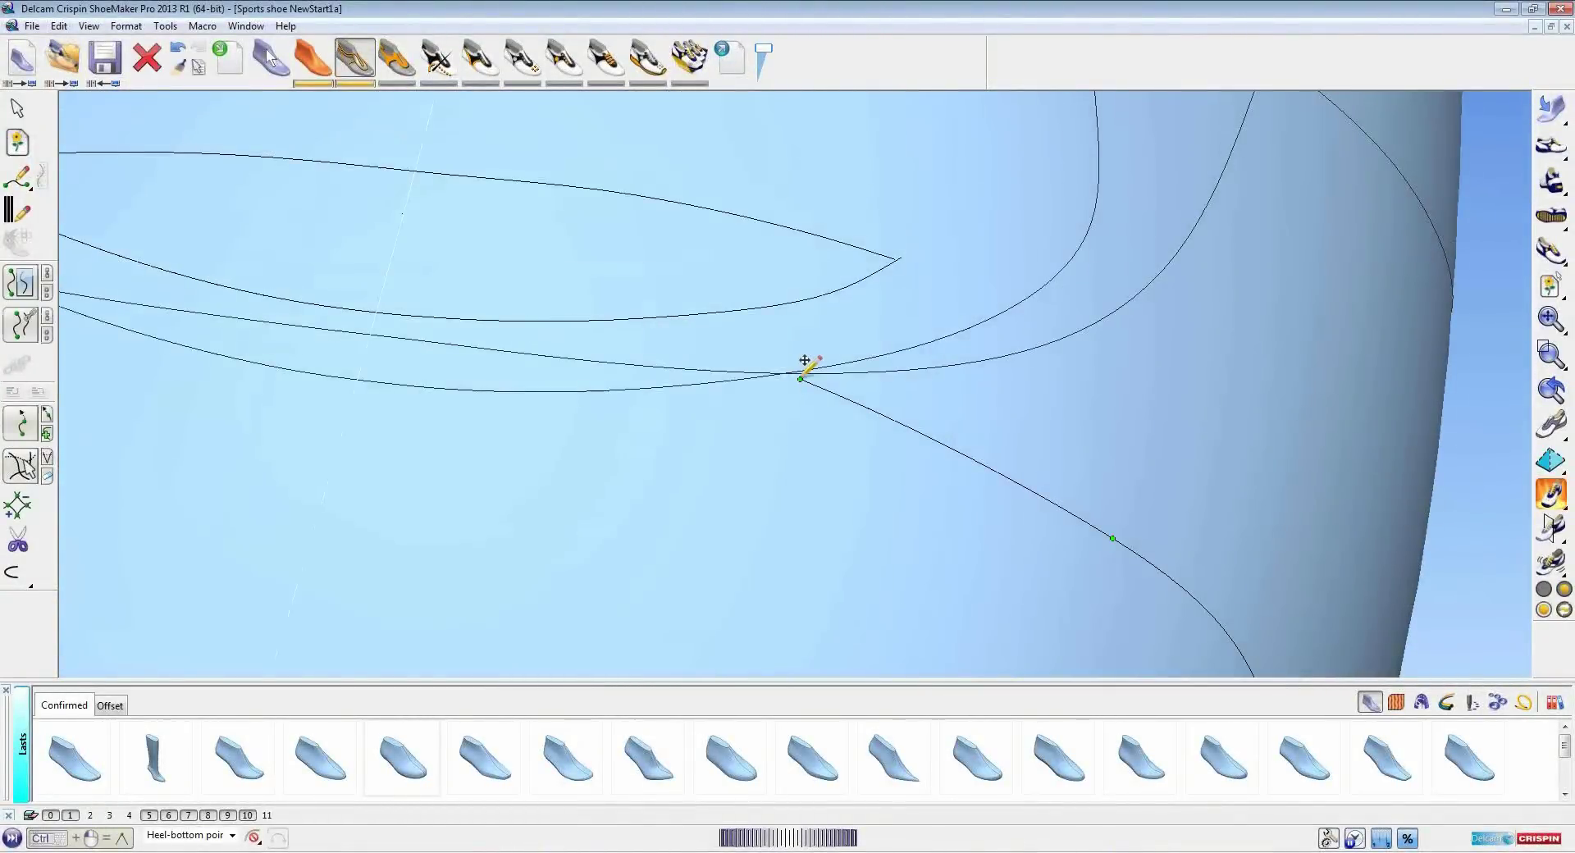
pyautogui.moveTo(801, 378); pyautogui.dragTo(784, 375)
pyautogui.keyDown('ctrl'); pyautogui.moveTo(758, 438); pyautogui.dragTo(808, 525, button='middle'); pyautogui.keyUp('ctrl')
pyautogui.click(1027, 467)
# Start a shoe-piece and pick the front side style-line and adjoining facing edge as its first boundary
pyautogui.scroll(-3, 768, 478)
pyautogui.moveTo(768, 477); pyautogui.dragTo(992, 361, button='middle')
pyautogui.scroll(-3, 921, 394)
pyautogui.keyDown('shift'); pyautogui.moveTo(854, 218); pyautogui.dragTo(857, 358, button='middle'); pyautogui.keyUp('shift')
pyautogui.moveTo(857, 426); pyautogui.dragTo(939, 482, button='middle')
pyautogui.scroll(3, 861, 328)
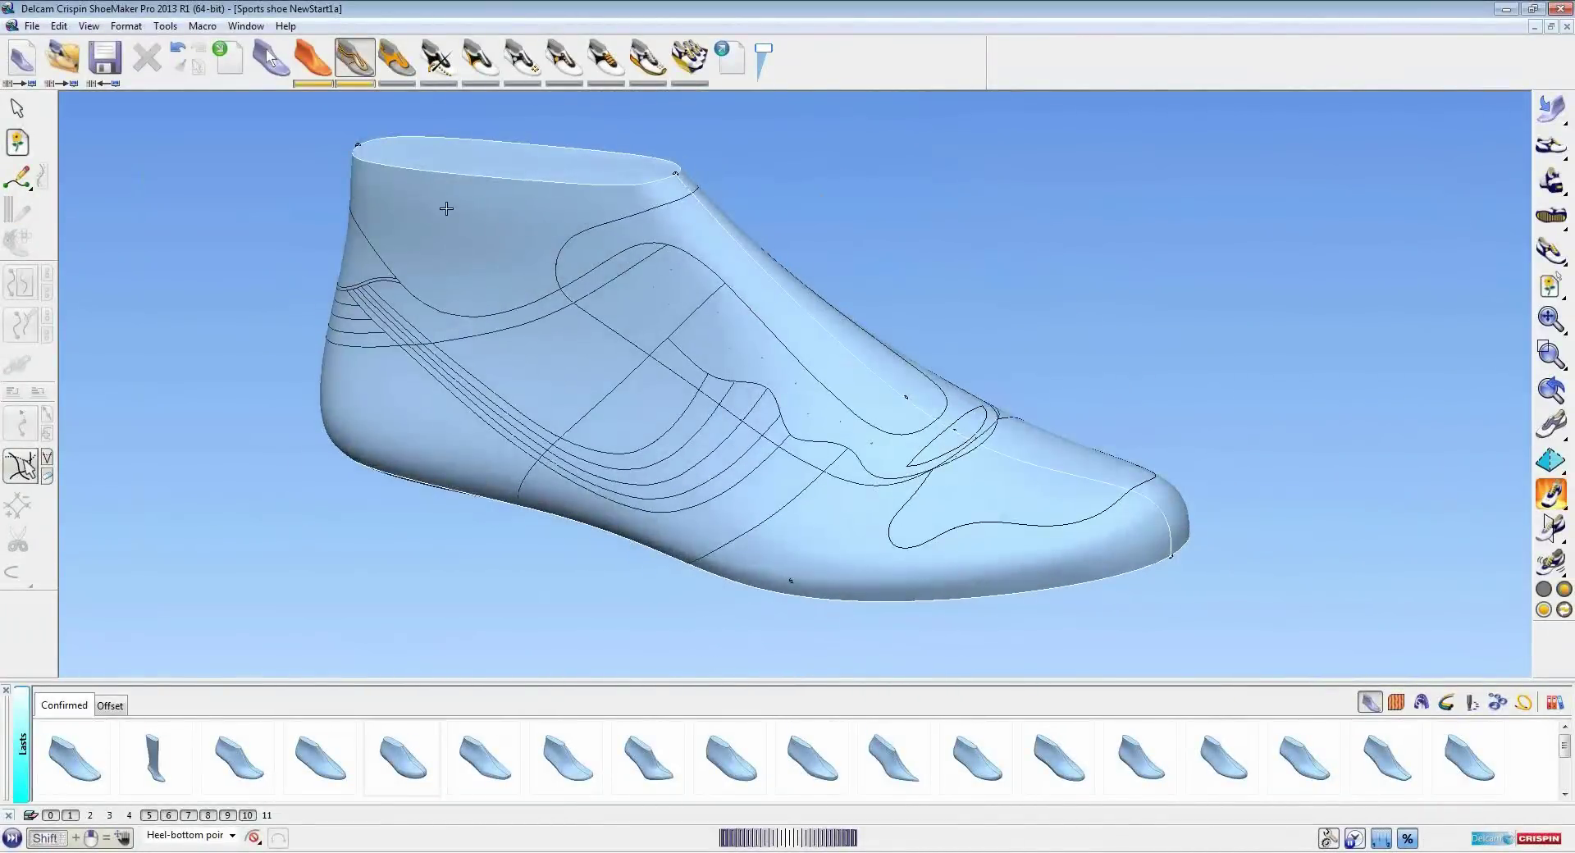
pyautogui.click(400, 72)
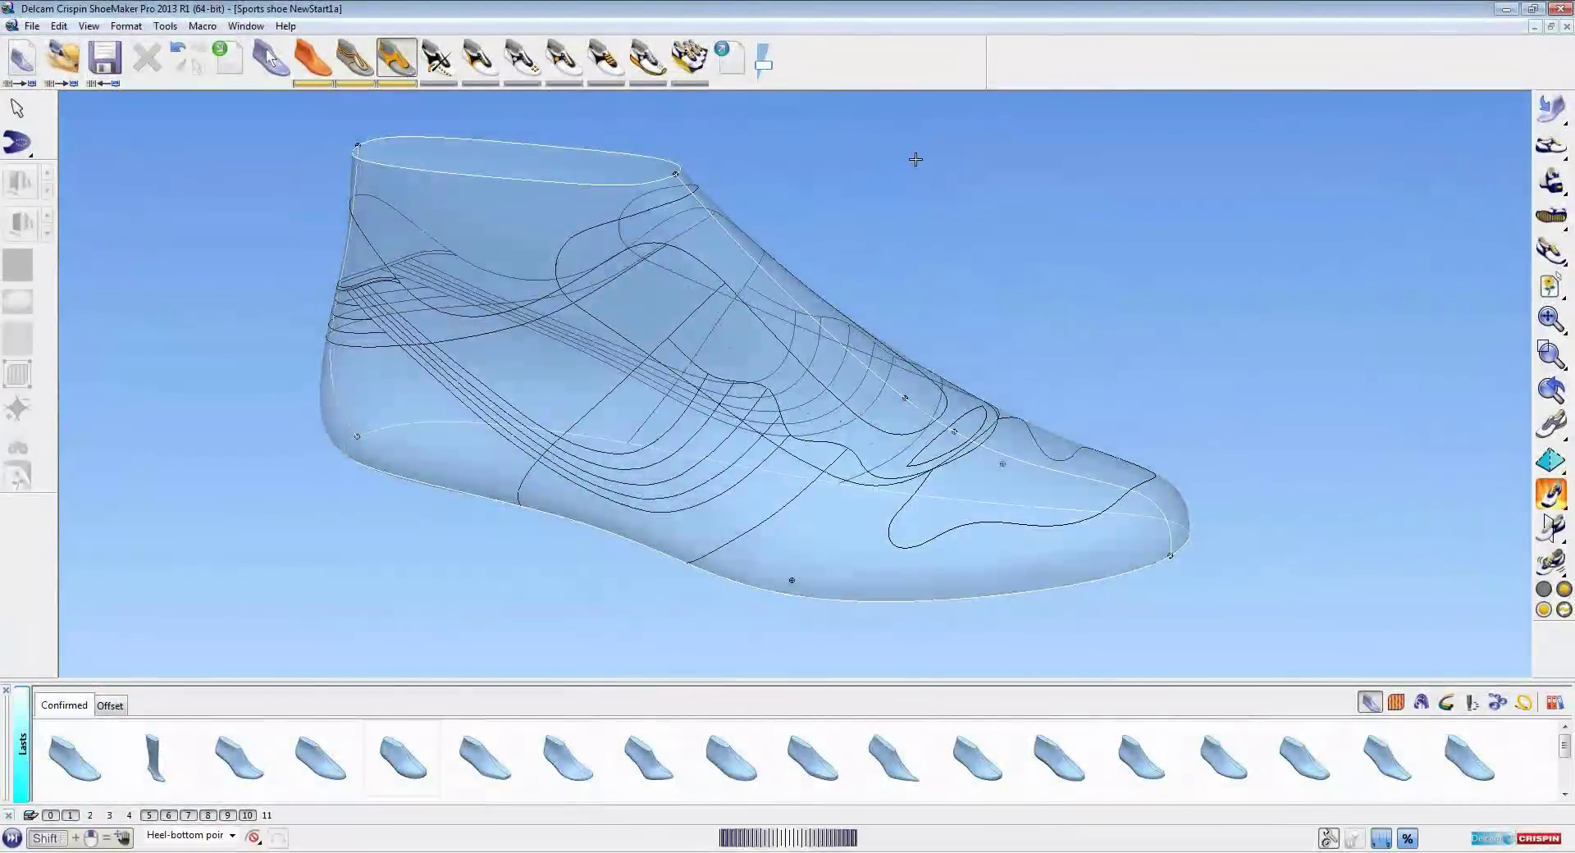
pyautogui.click(17, 142)
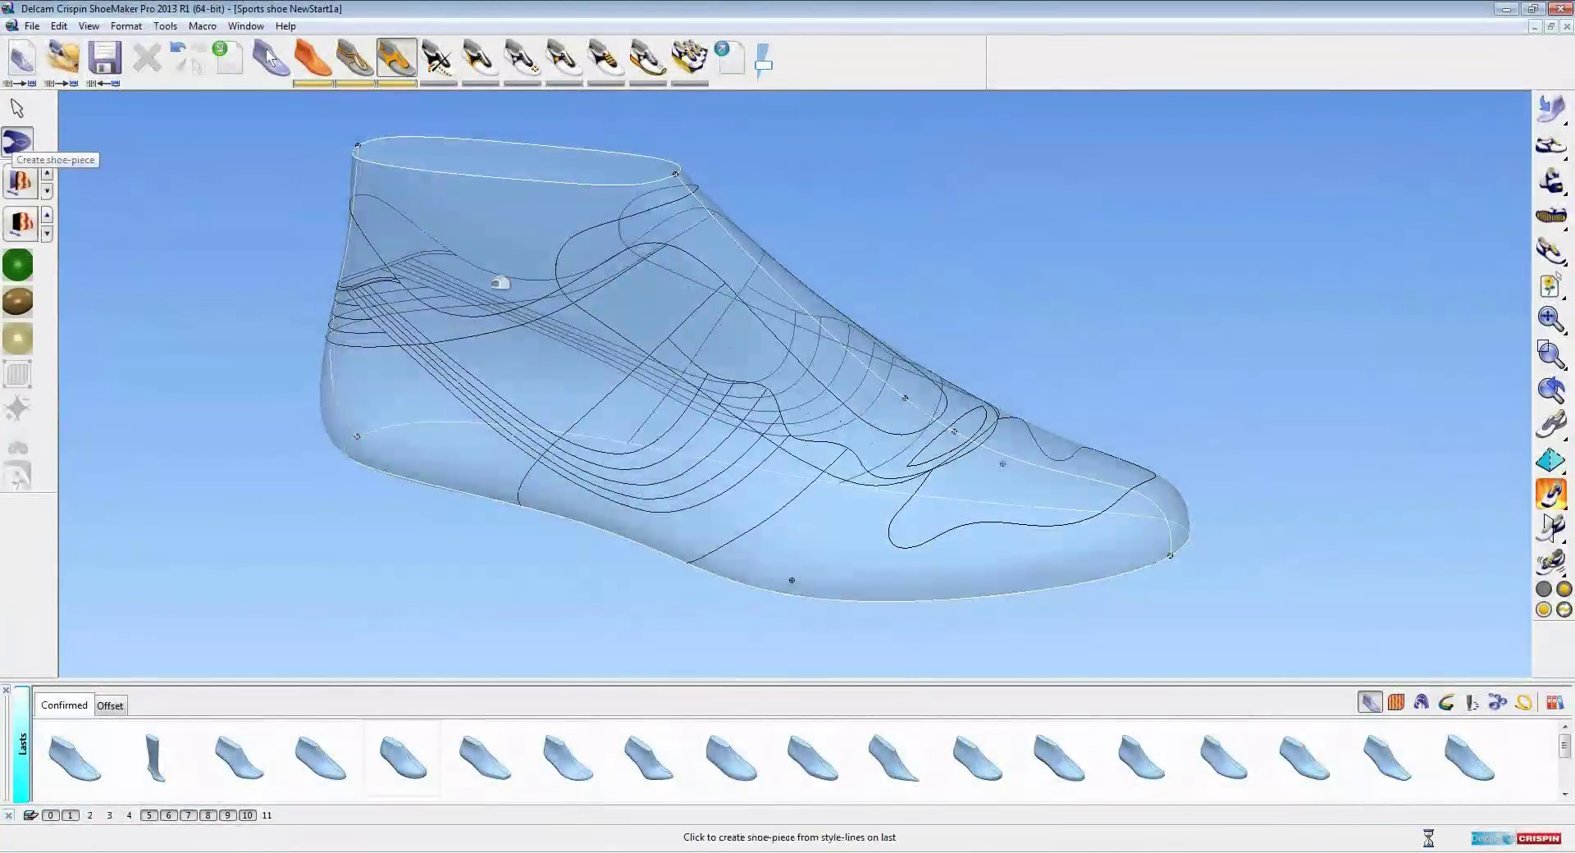
pyautogui.moveTo(994, 376); pyautogui.dragTo(850, 357, button='middle')
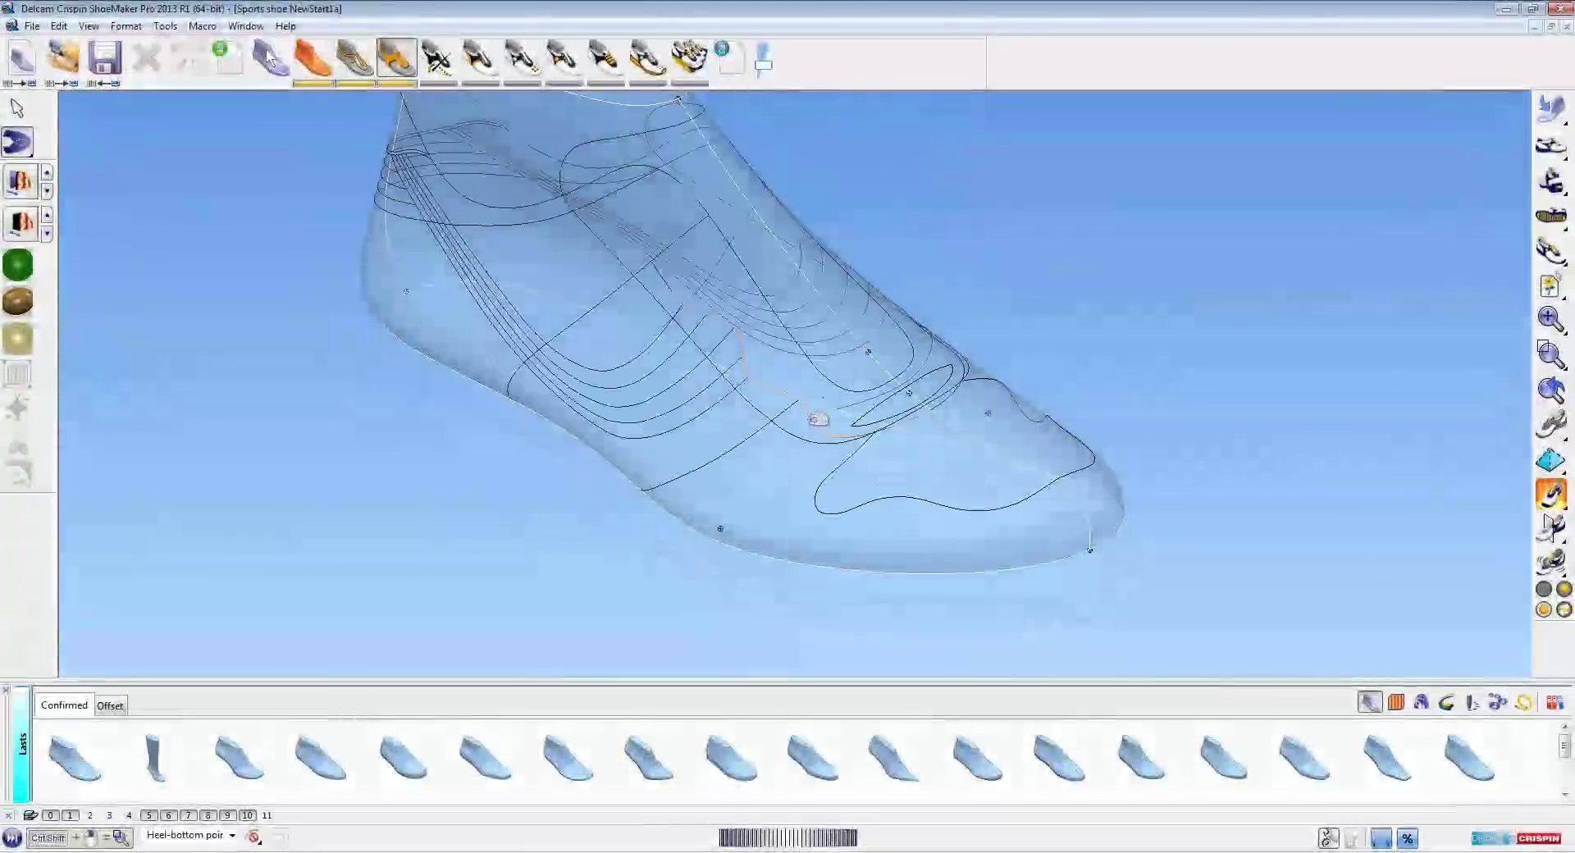
pyautogui.click(742, 445)
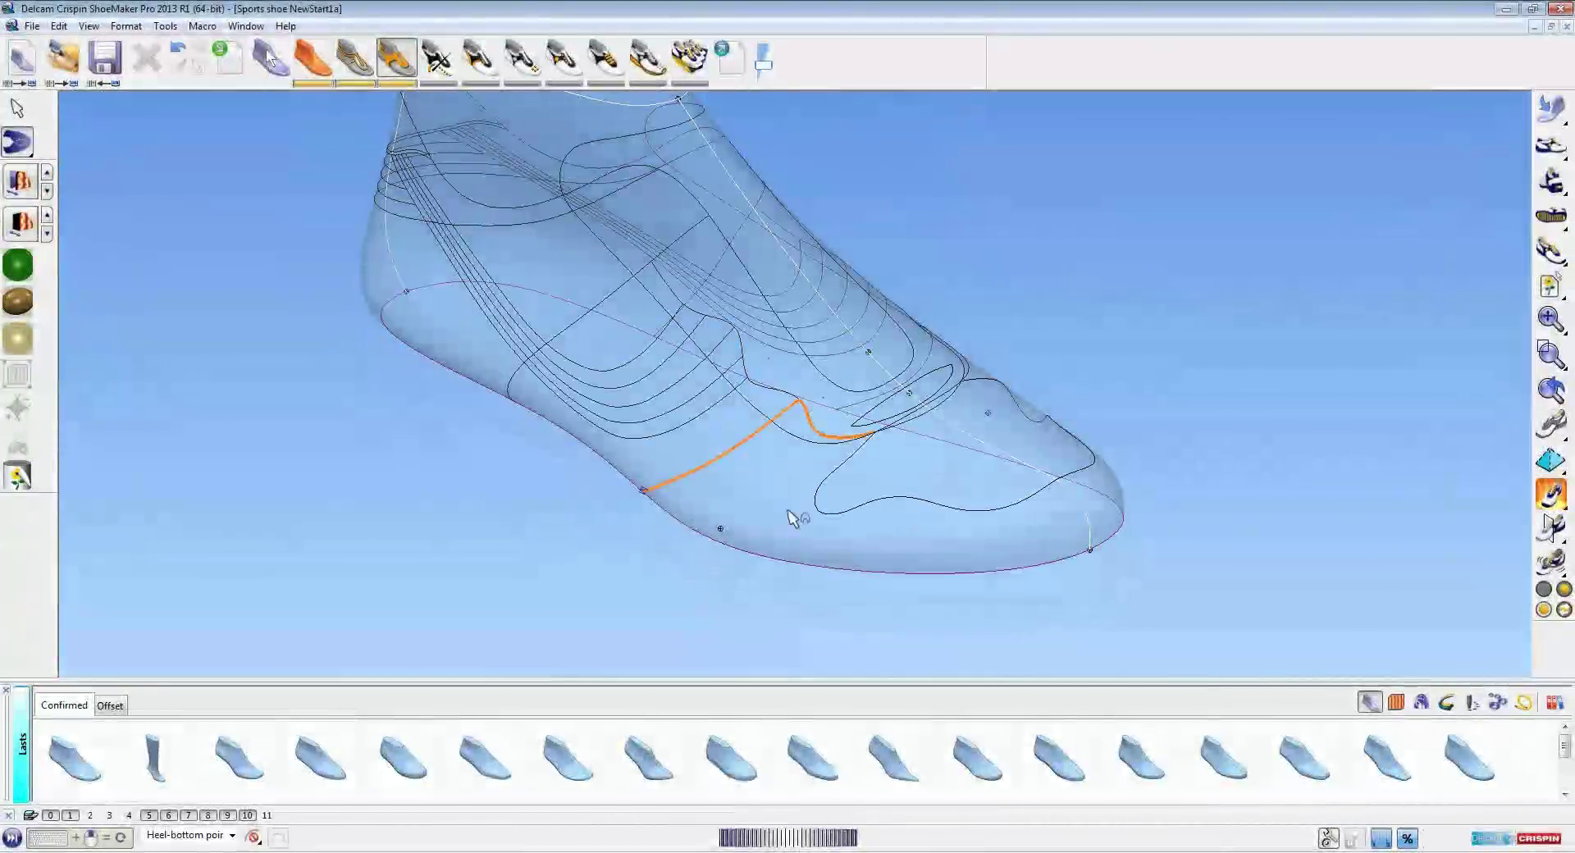
# Close the boundary along the last's bottom edge, the opposite side lines and the toe panel outline to create the front piece
pyautogui.moveTo(1020, 393); pyautogui.dragTo(732, 584, button='middle')
pyautogui.click(720, 561)
pyautogui.moveTo(1019, 410); pyautogui.dragTo(964, 468, button='middle')
pyautogui.scroll(2, 965, 468)
pyautogui.click(727, 432)
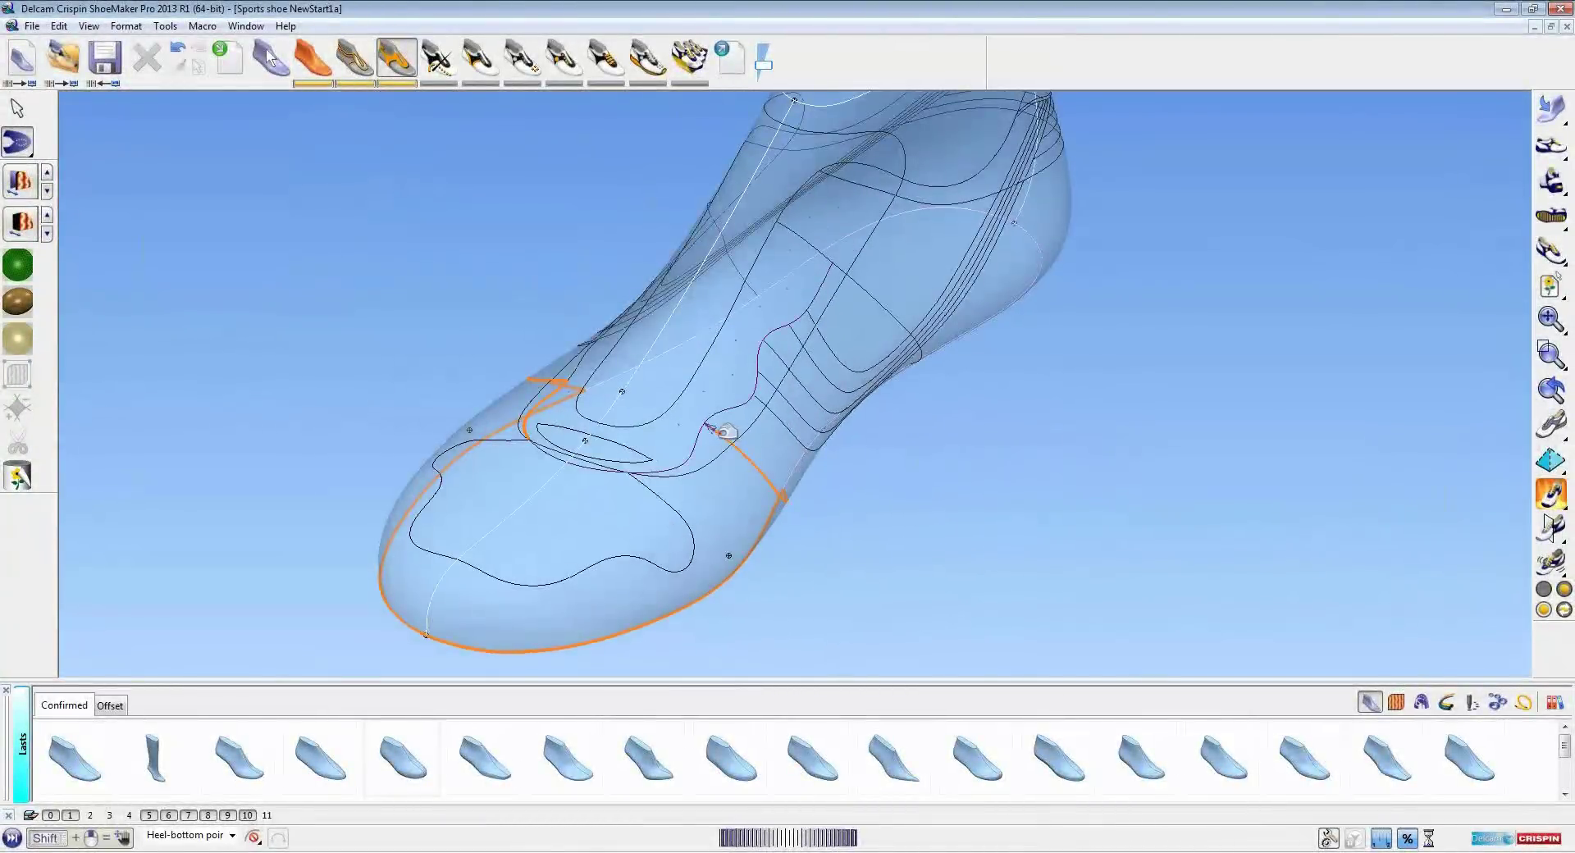
pyautogui.click(712, 441)
pyautogui.moveTo(670, 500); pyautogui.dragTo(915, 535, button='middle')
pyautogui.click(914, 535)
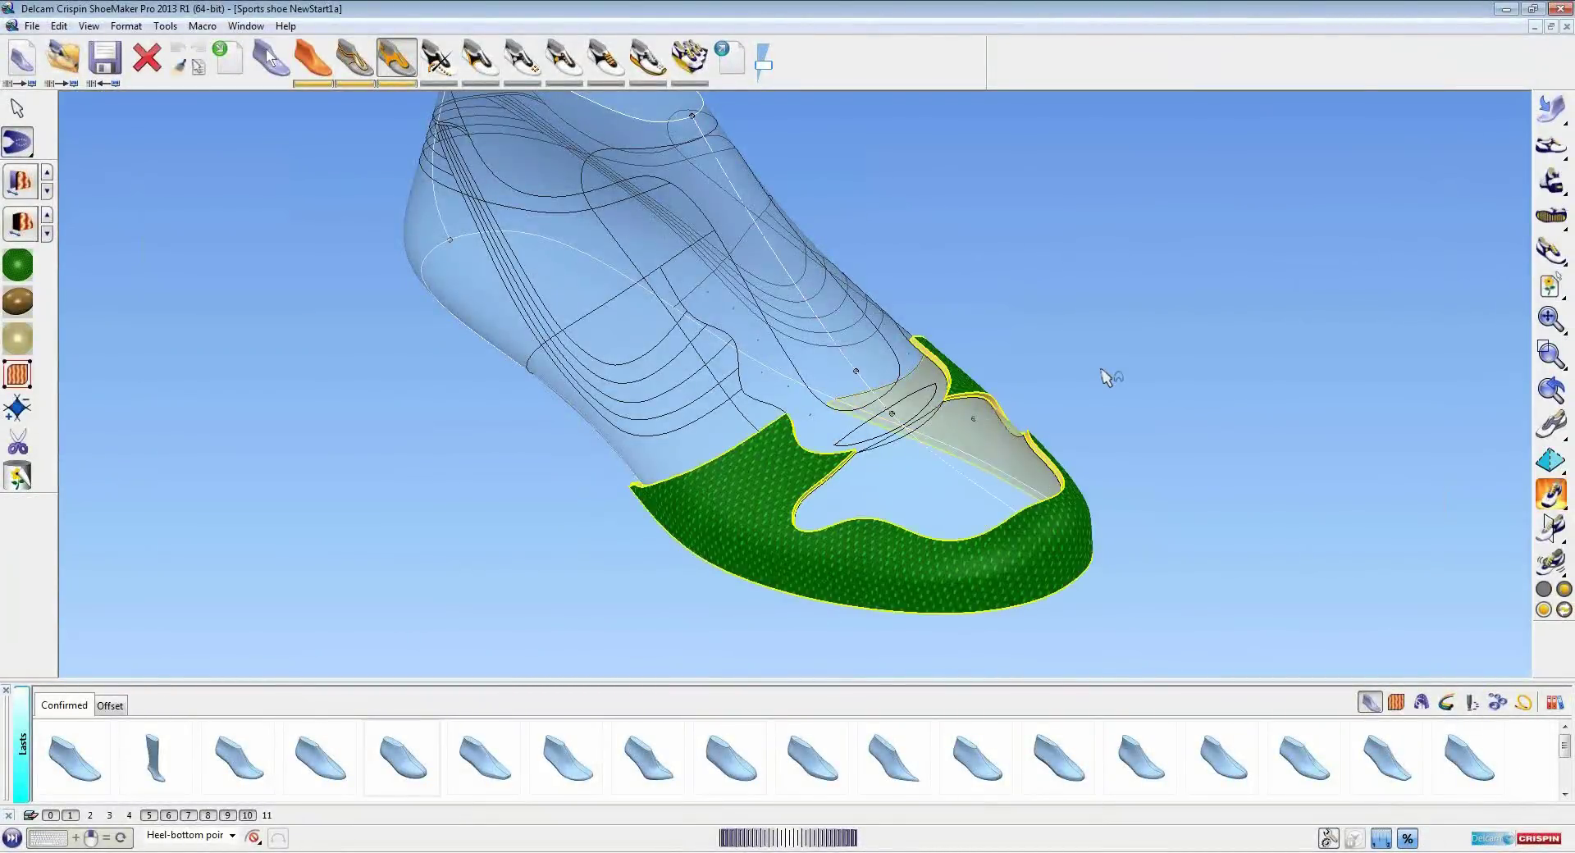
# Hide the style-lines and the last, and examine the front piece's edge thickness and inner surface
pyautogui.moveTo(1101, 370); pyautogui.dragTo(1138, 325, button='middle')
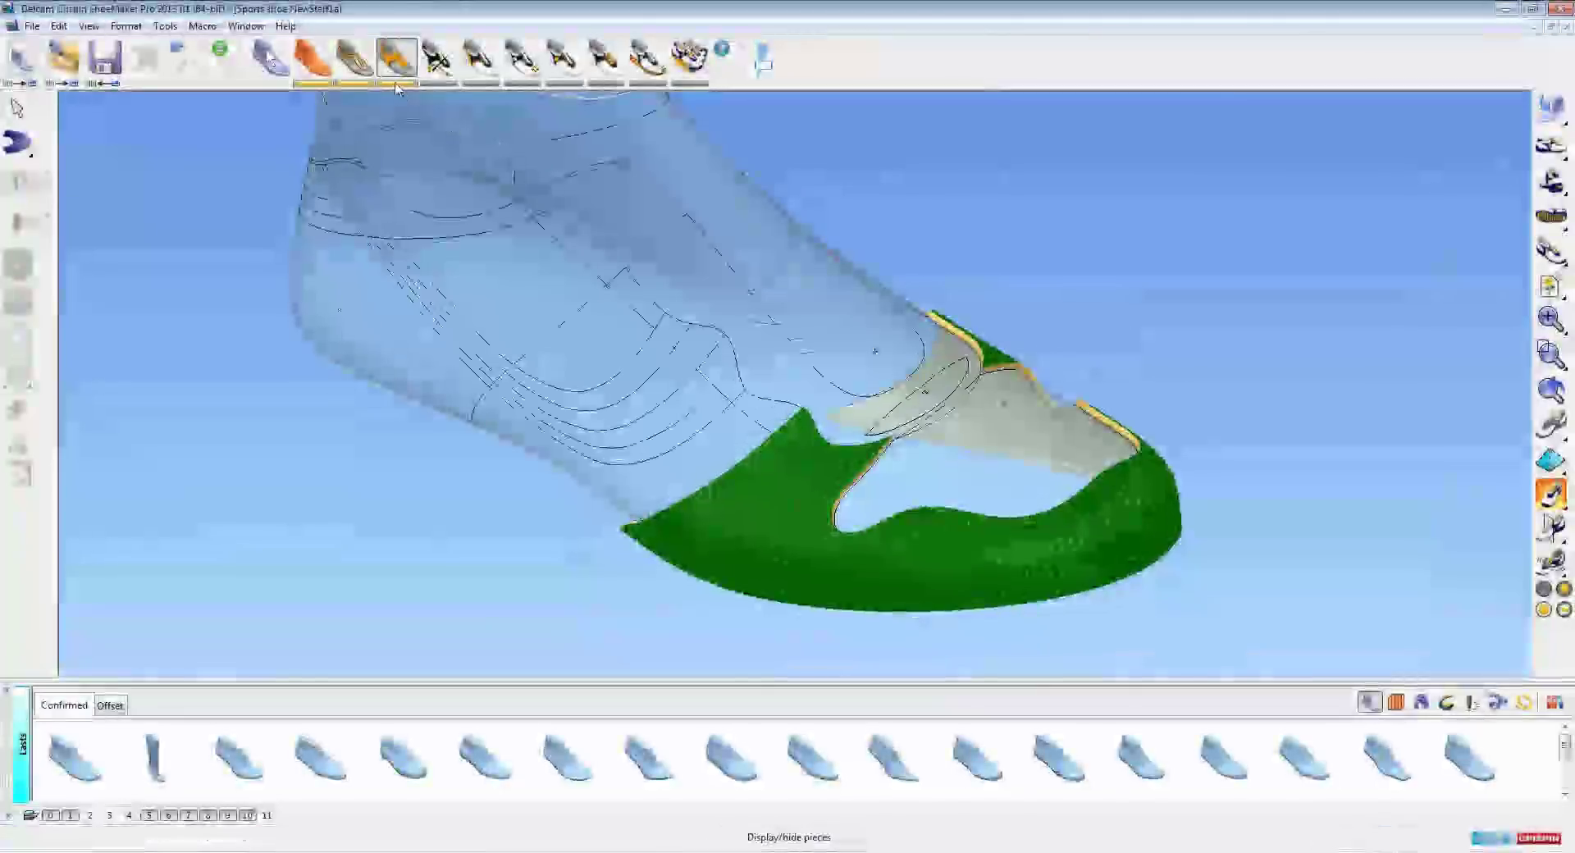
pyautogui.click(357, 85)
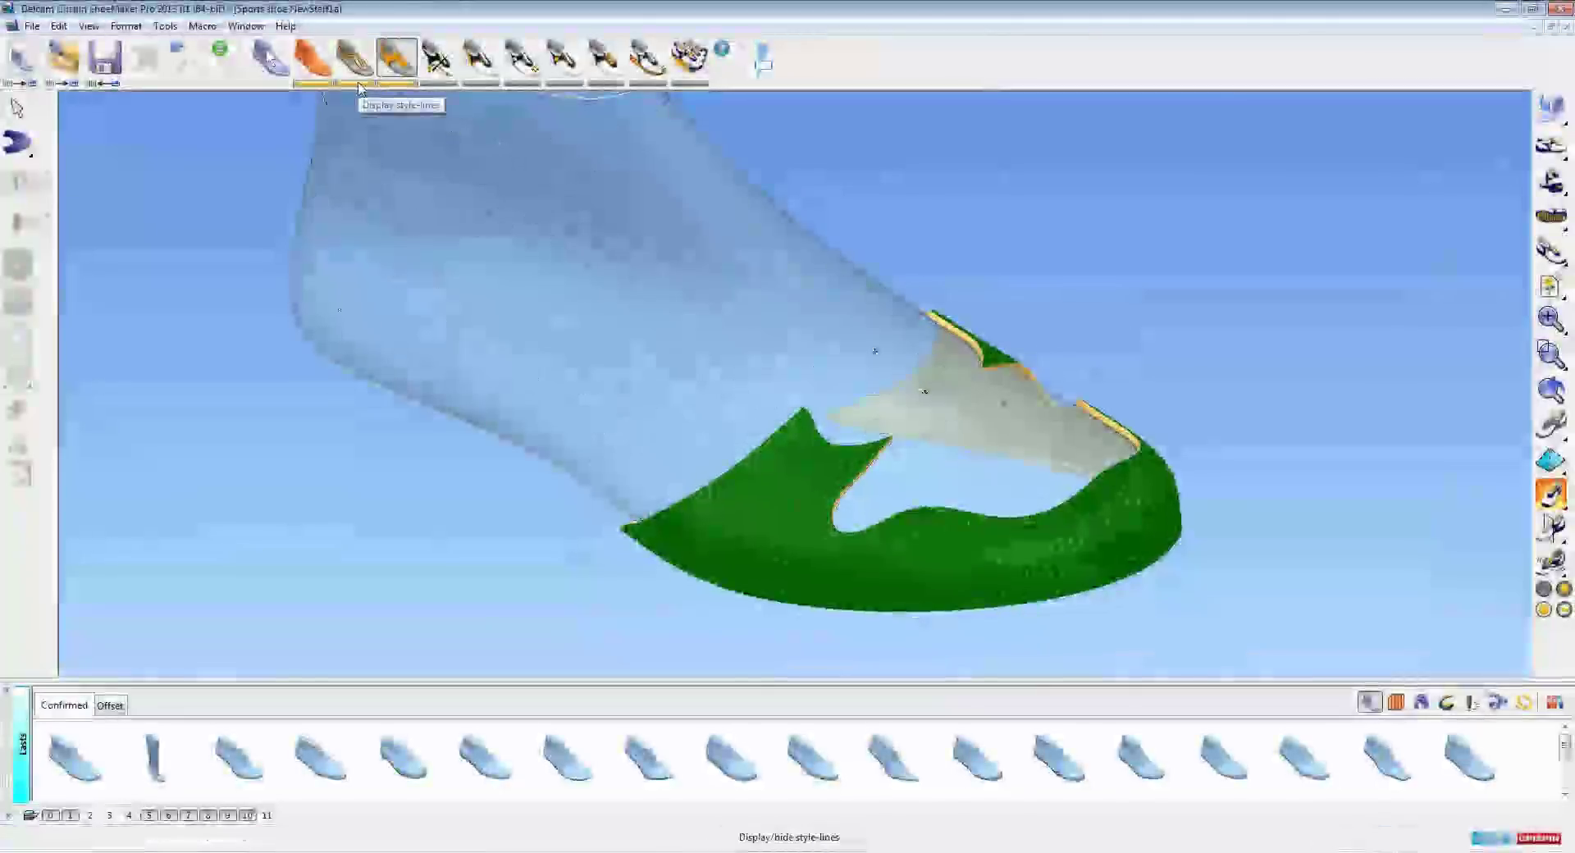
pyautogui.click(311, 83)
pyautogui.moveTo(1009, 257); pyautogui.dragTo(1061, 283, button='middle')
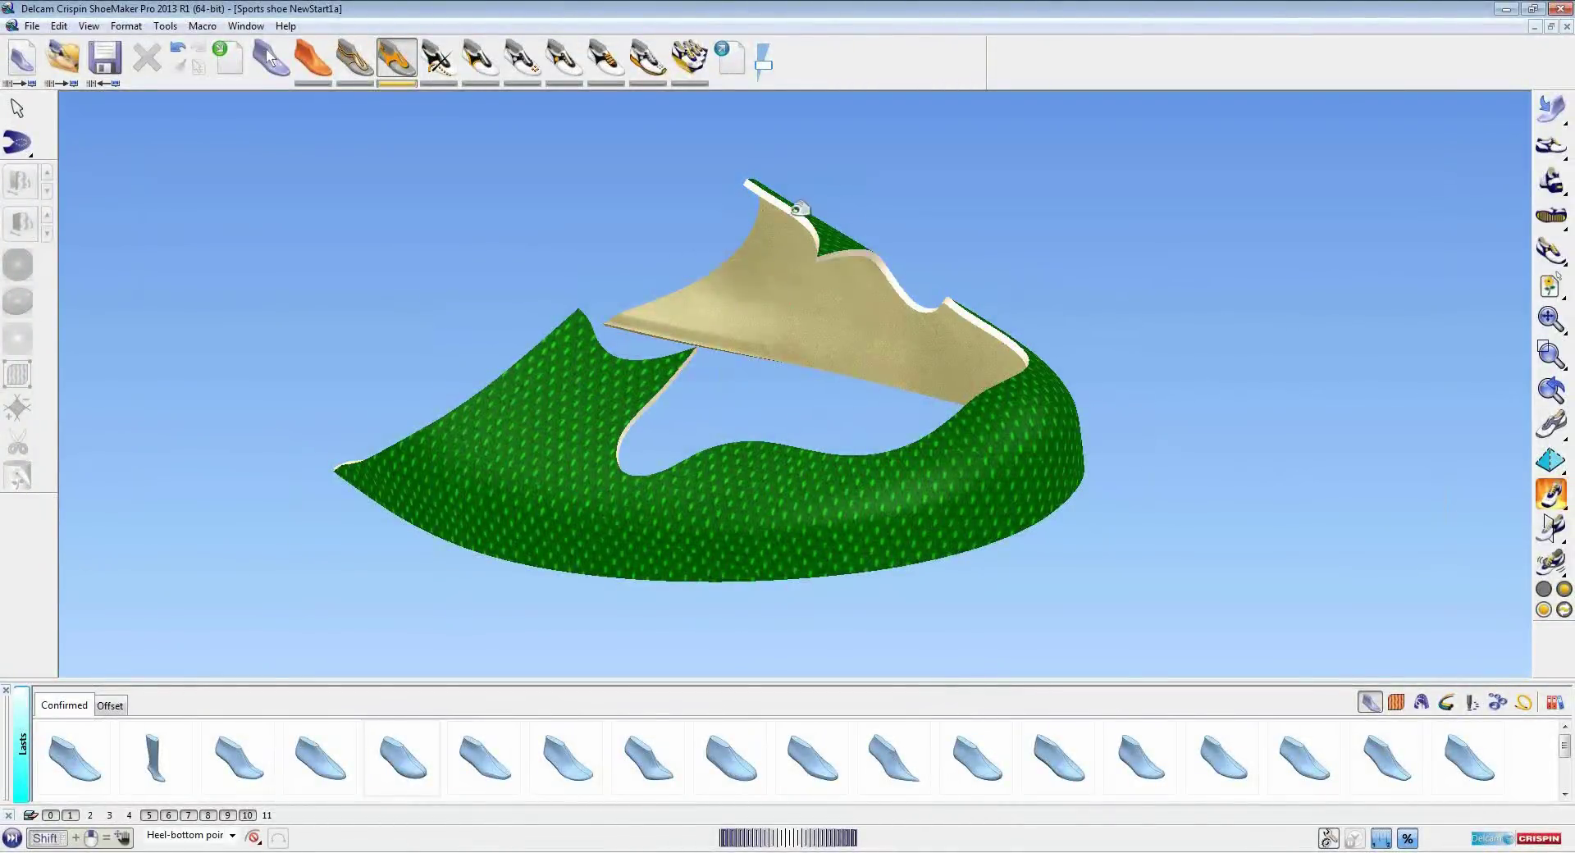
pyautogui.scroll(5, 782, 194)
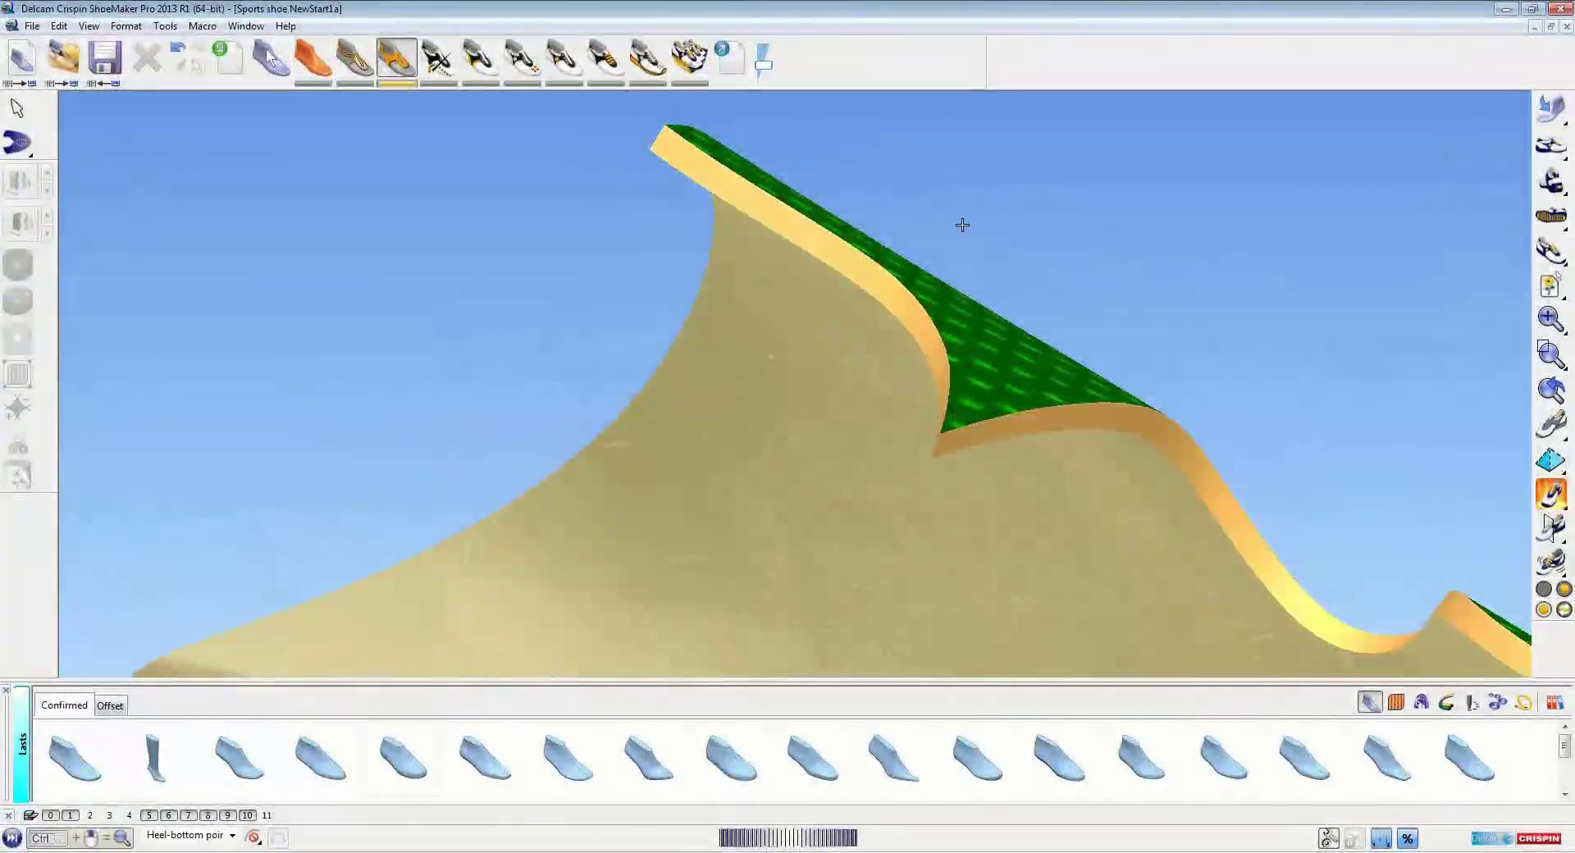
pyautogui.scroll(-6, 960, 238)
pyautogui.keyDown('shift'); pyautogui.moveTo(996, 323); pyautogui.dragTo(966, 226, button='middle'); pyautogui.keyUp('shift')
pyautogui.scroll(1, 1019, 242)
# Select the front piece and try Leather1 samples on it, including dark brown, finishing with the green leather
pyautogui.click(1028, 389)
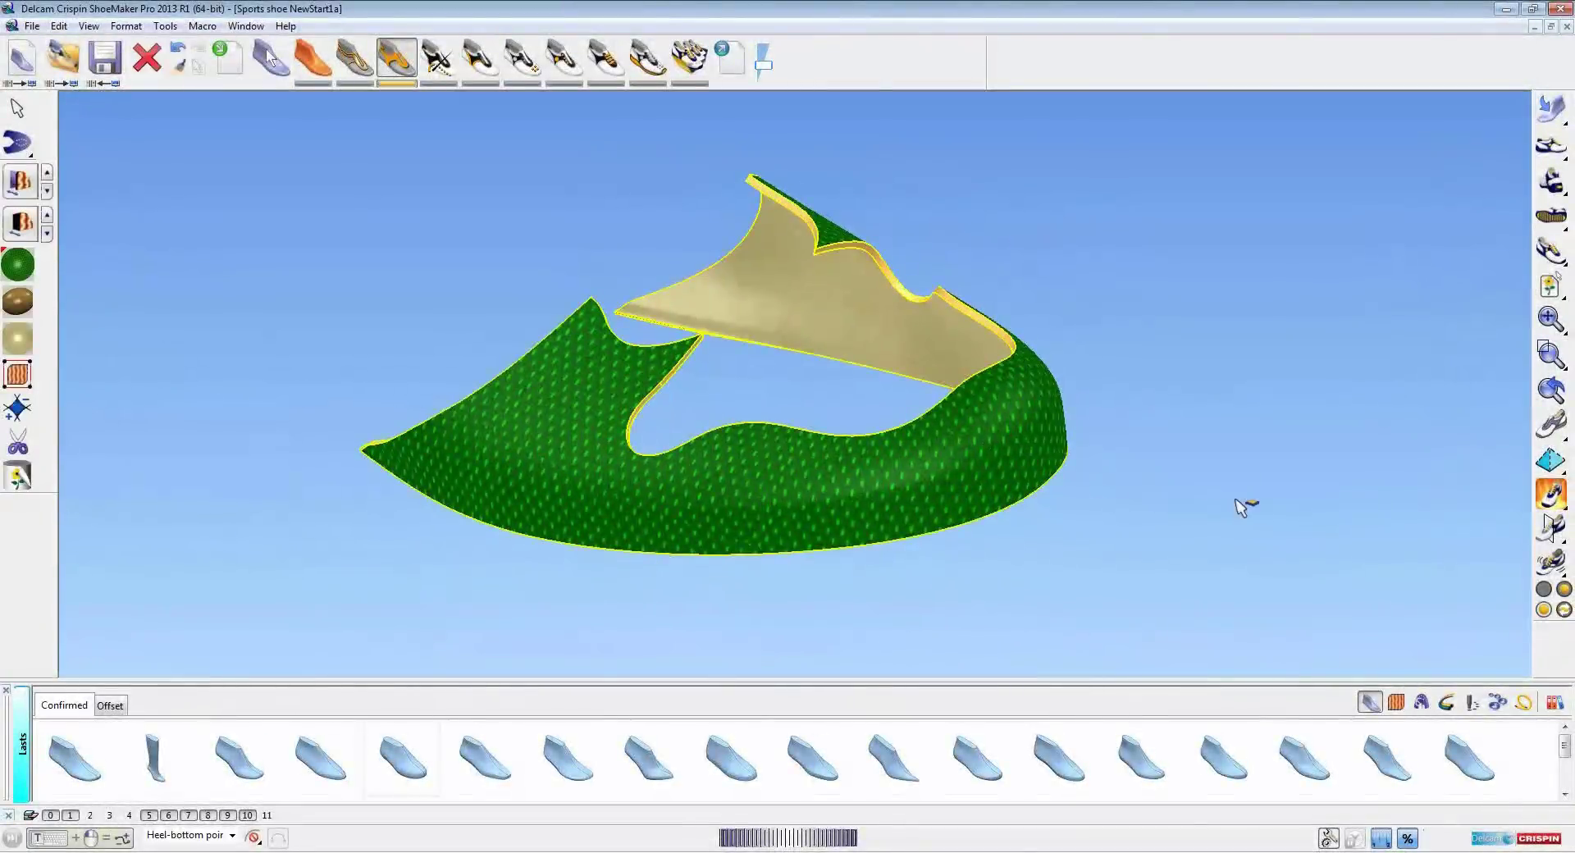
pyautogui.keyDown('shift'); pyautogui.moveTo(1238, 499); pyautogui.dragTo(1226, 500, button='middle'); pyautogui.keyUp('shift')
pyautogui.click(1396, 702)
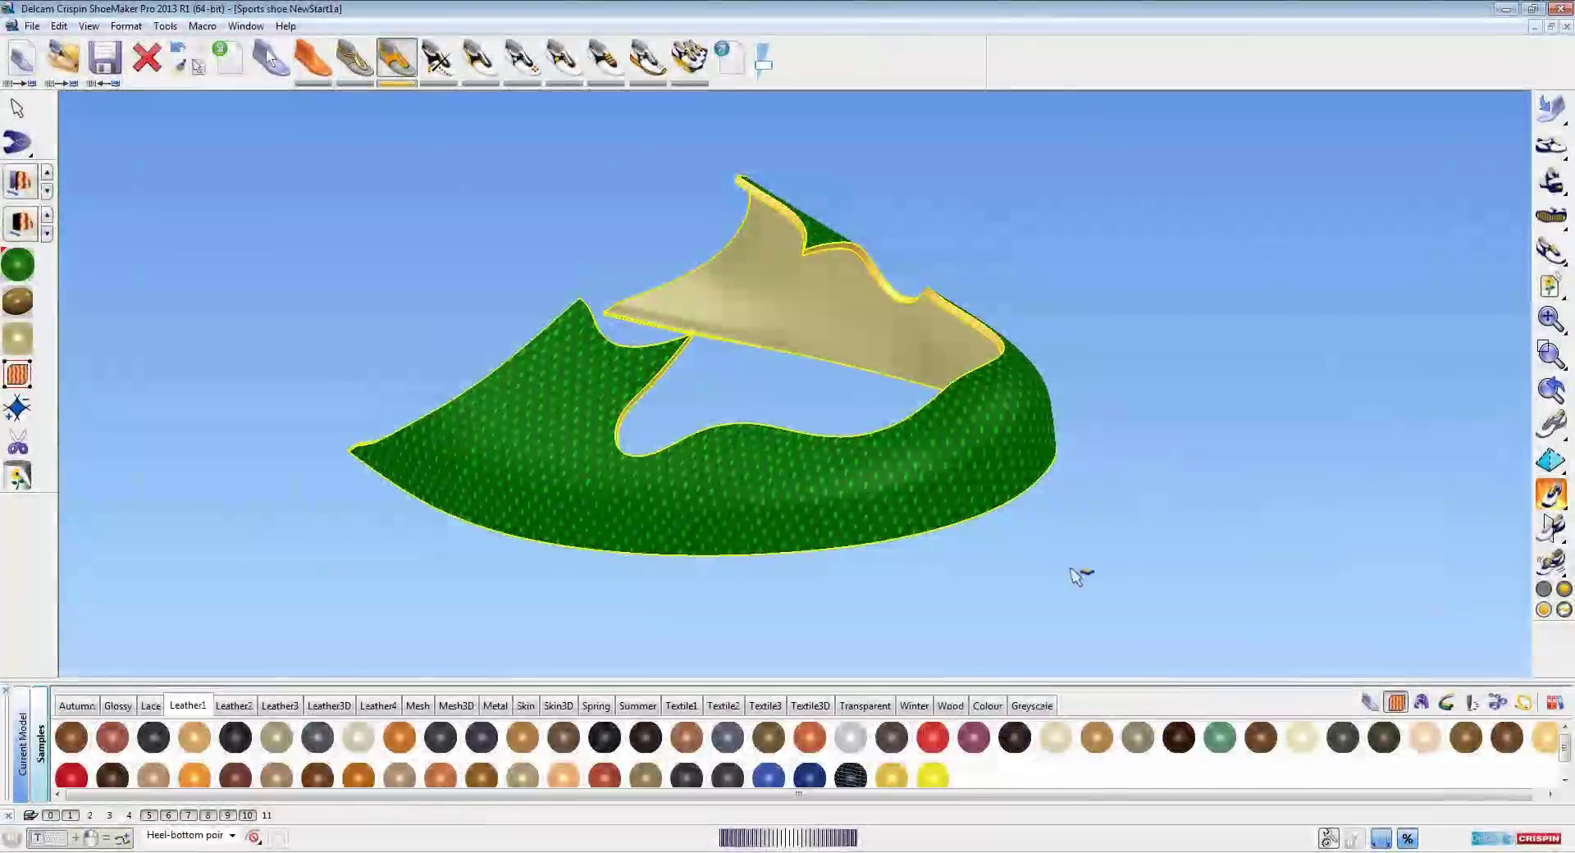
pyautogui.moveTo(903, 743); pyautogui.dragTo(1018, 630)
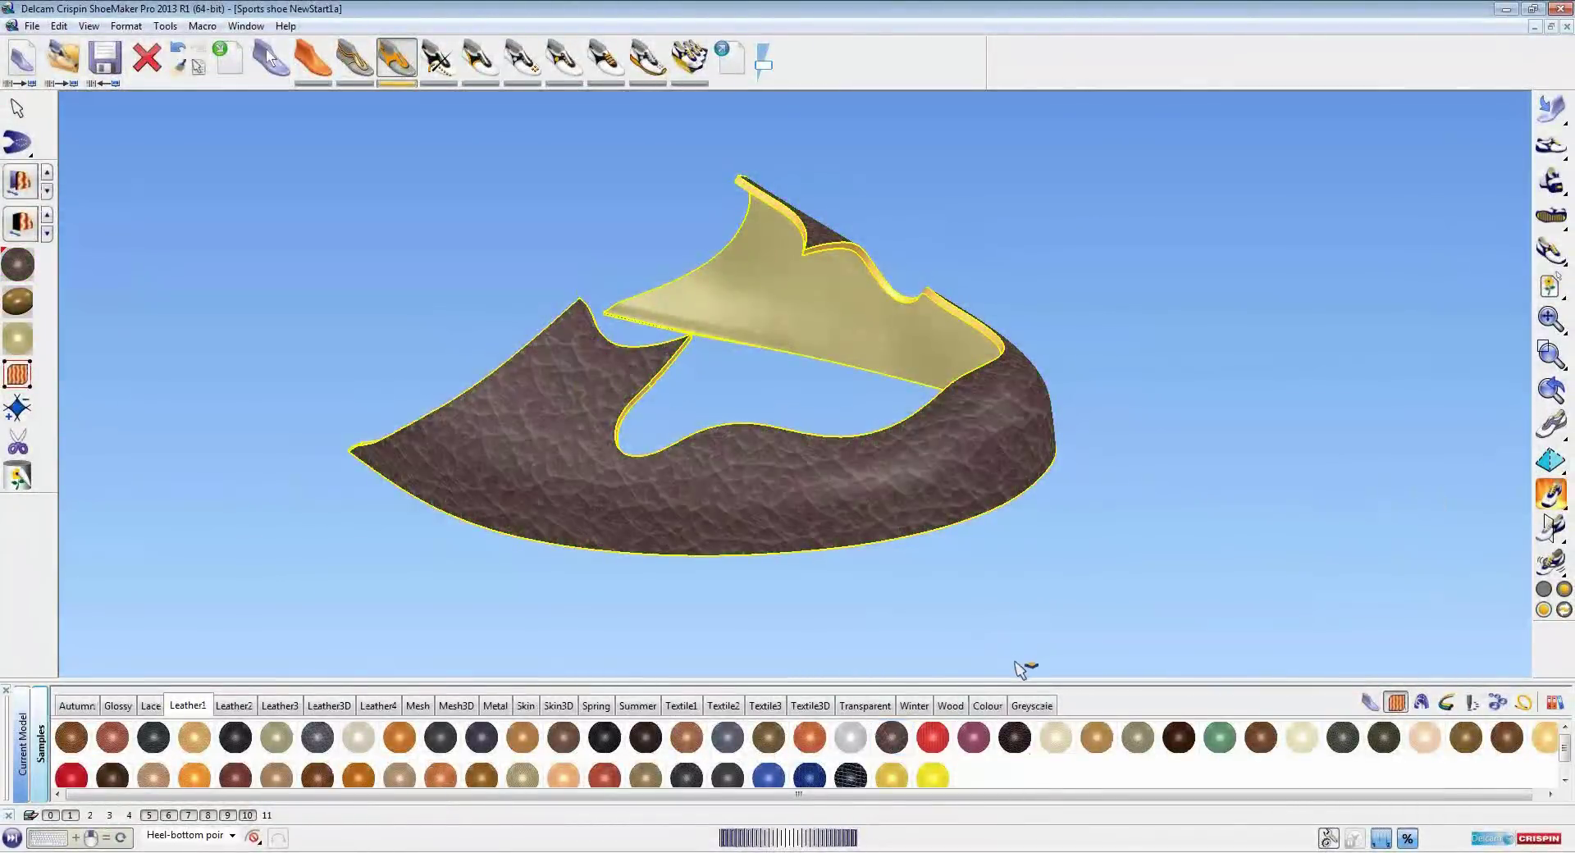
pyautogui.keyDown('shift'); pyautogui.moveTo(973, 738); pyautogui.dragTo(1037, 622); pyautogui.keyUp('shift')
pyautogui.moveTo(1223, 737); pyautogui.dragTo(992, 654)
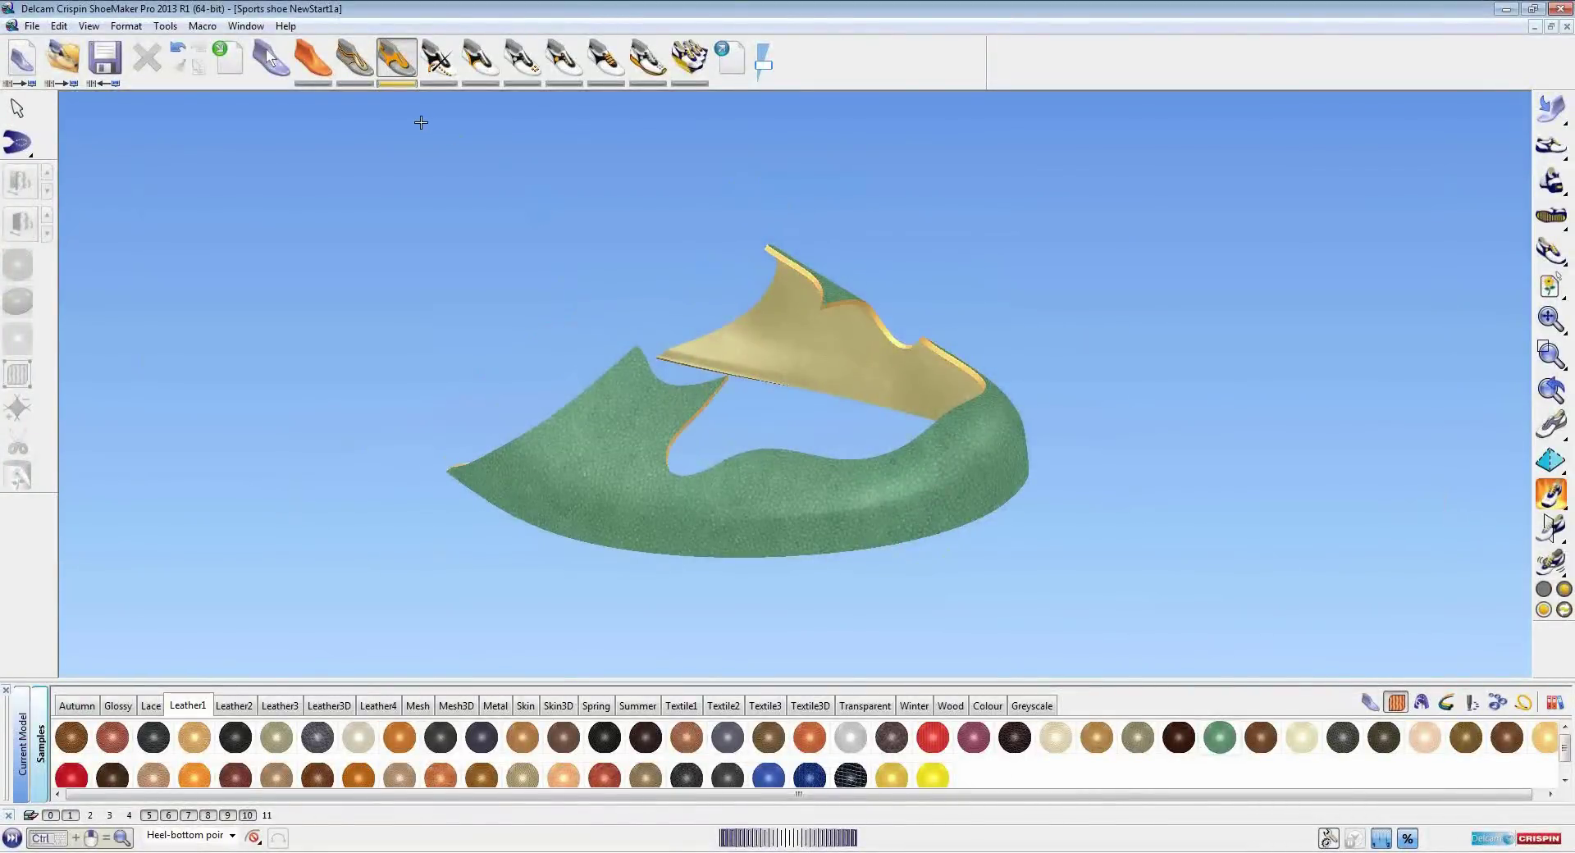
# Show the last and style-lines again and create a shoe-piece for the toe panel from its outline and the facing's front edge
pyautogui.click(354, 83)
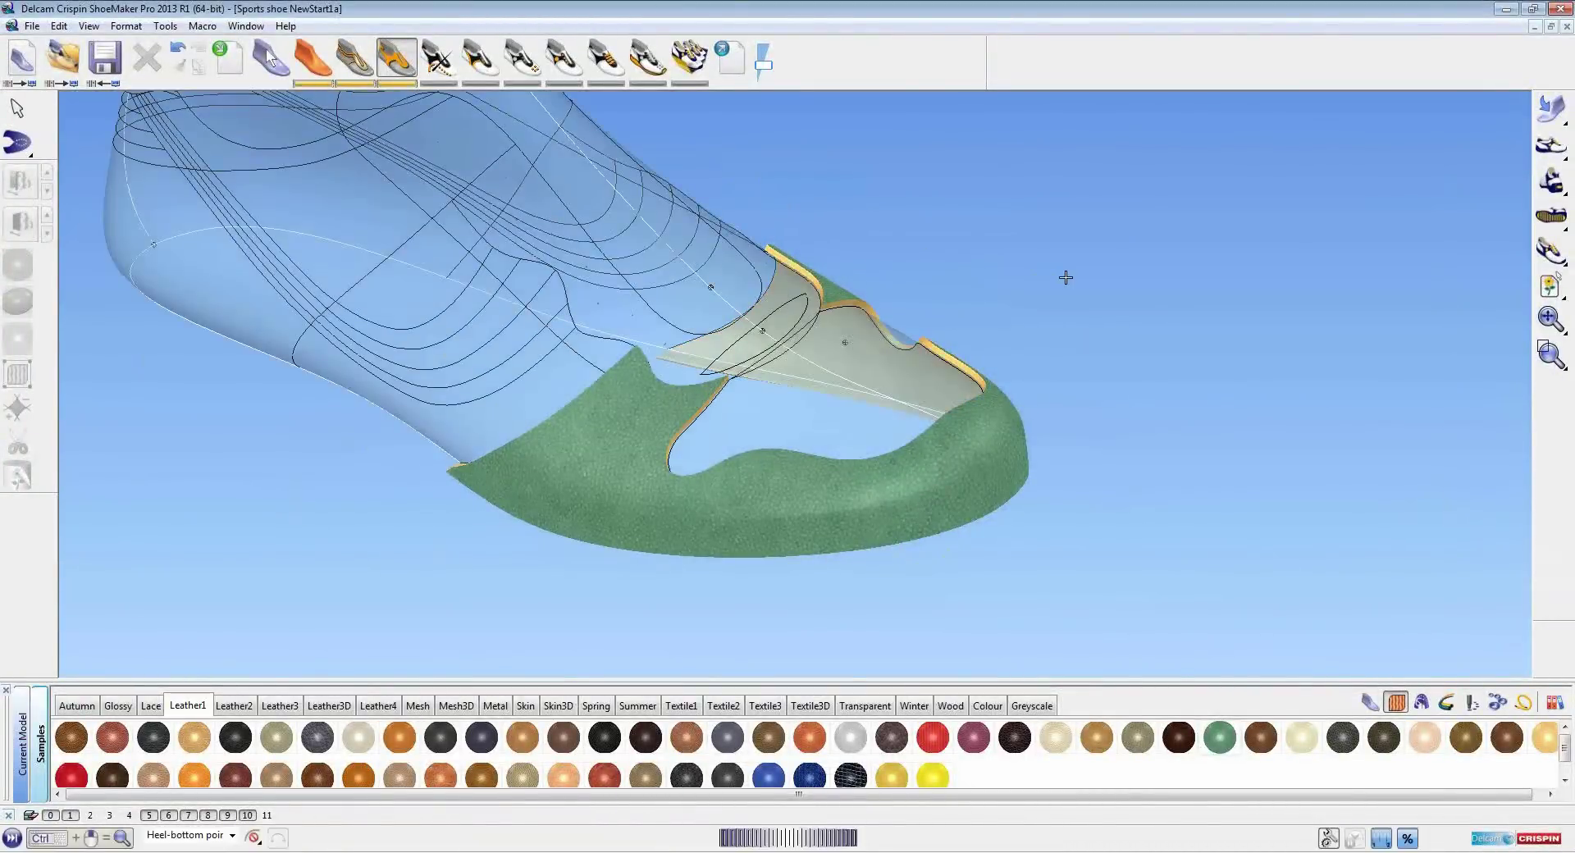
pyautogui.moveTo(1234, 414); pyautogui.dragTo(1148, 443, button='middle')
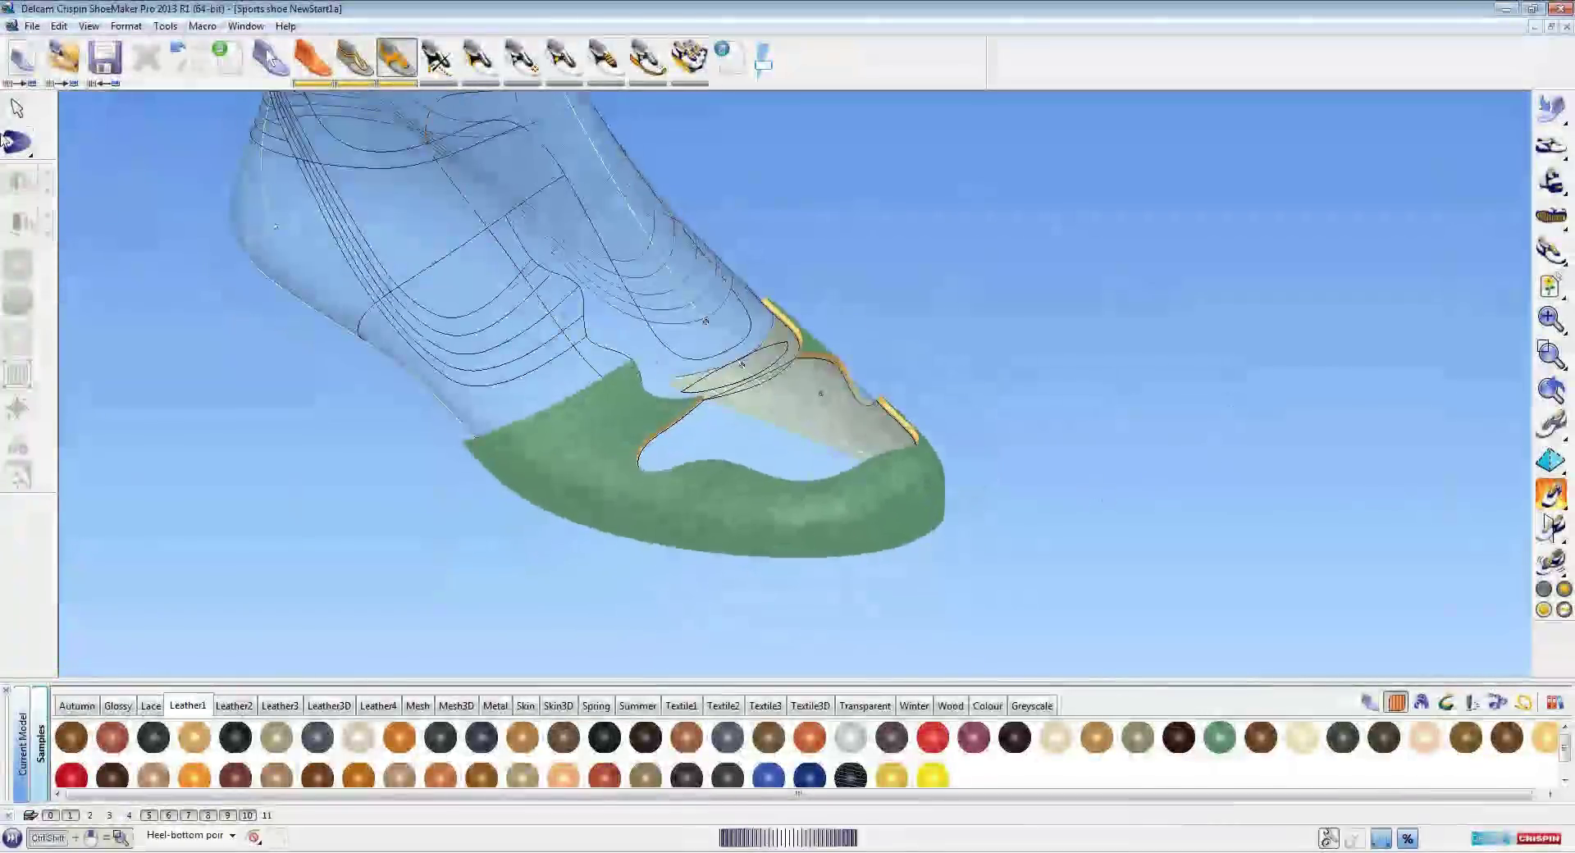
pyautogui.click(16, 143)
pyautogui.scroll(8, 763, 299)
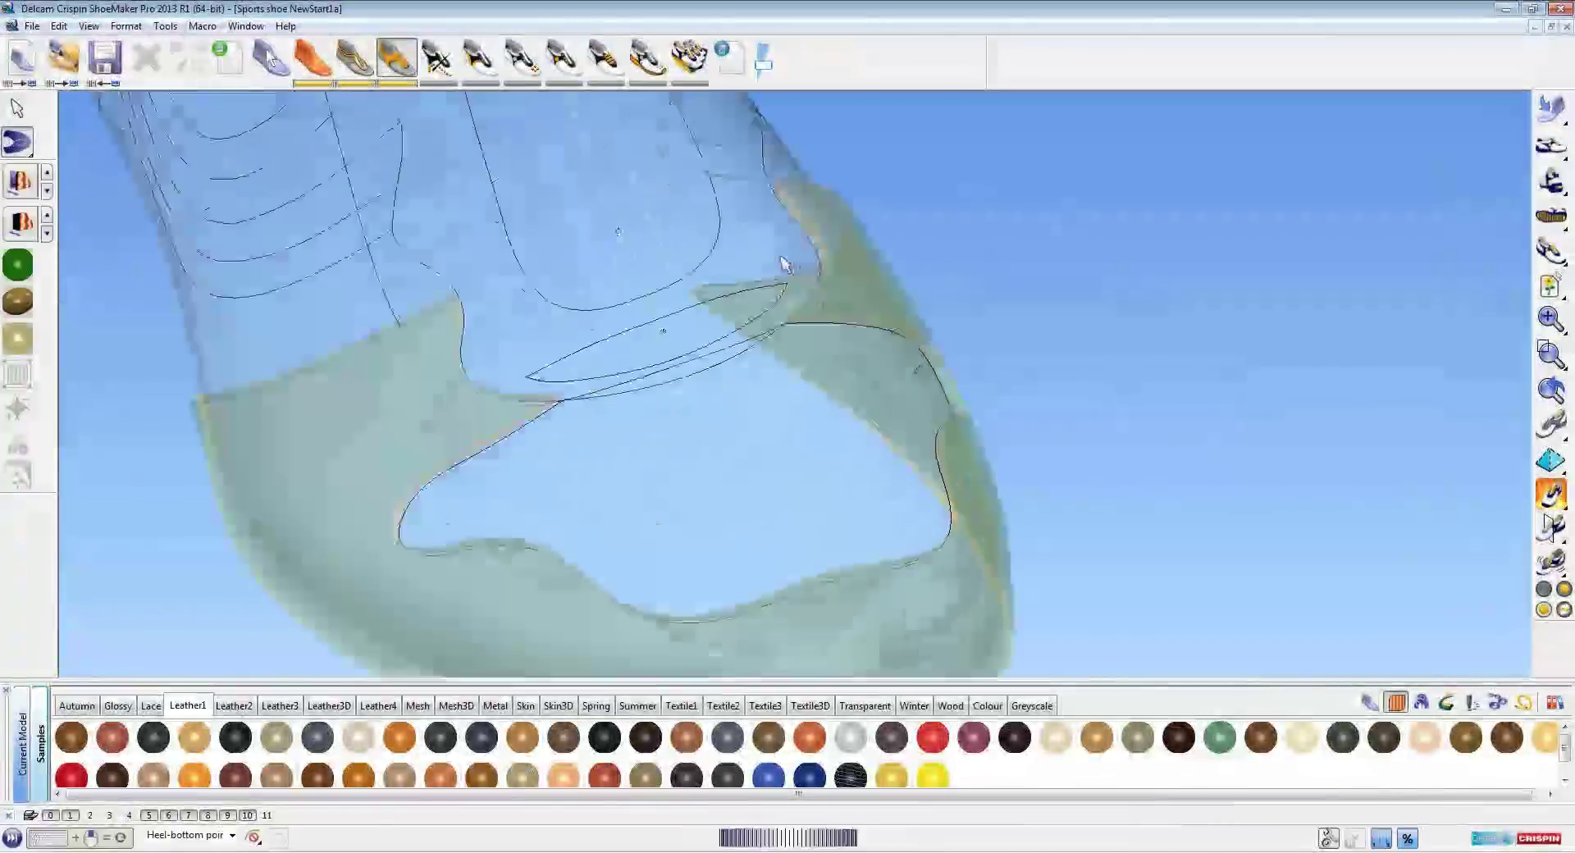
pyautogui.click(688, 349)
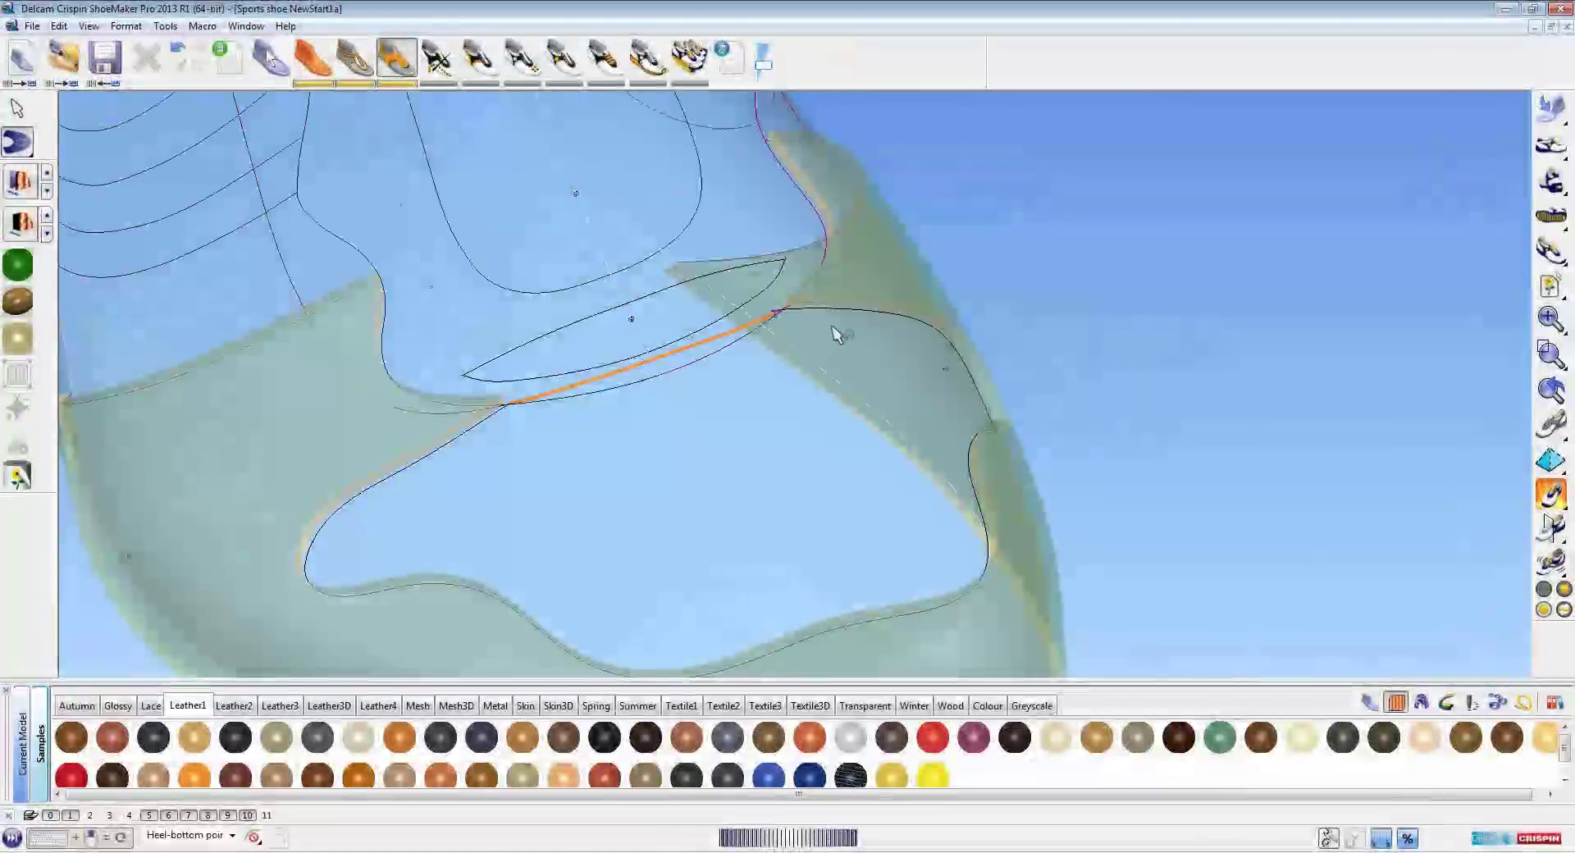
pyautogui.click(845, 310)
pyautogui.click(583, 652)
pyautogui.moveTo(1230, 345); pyautogui.dragTo(822, 176, button='middle')
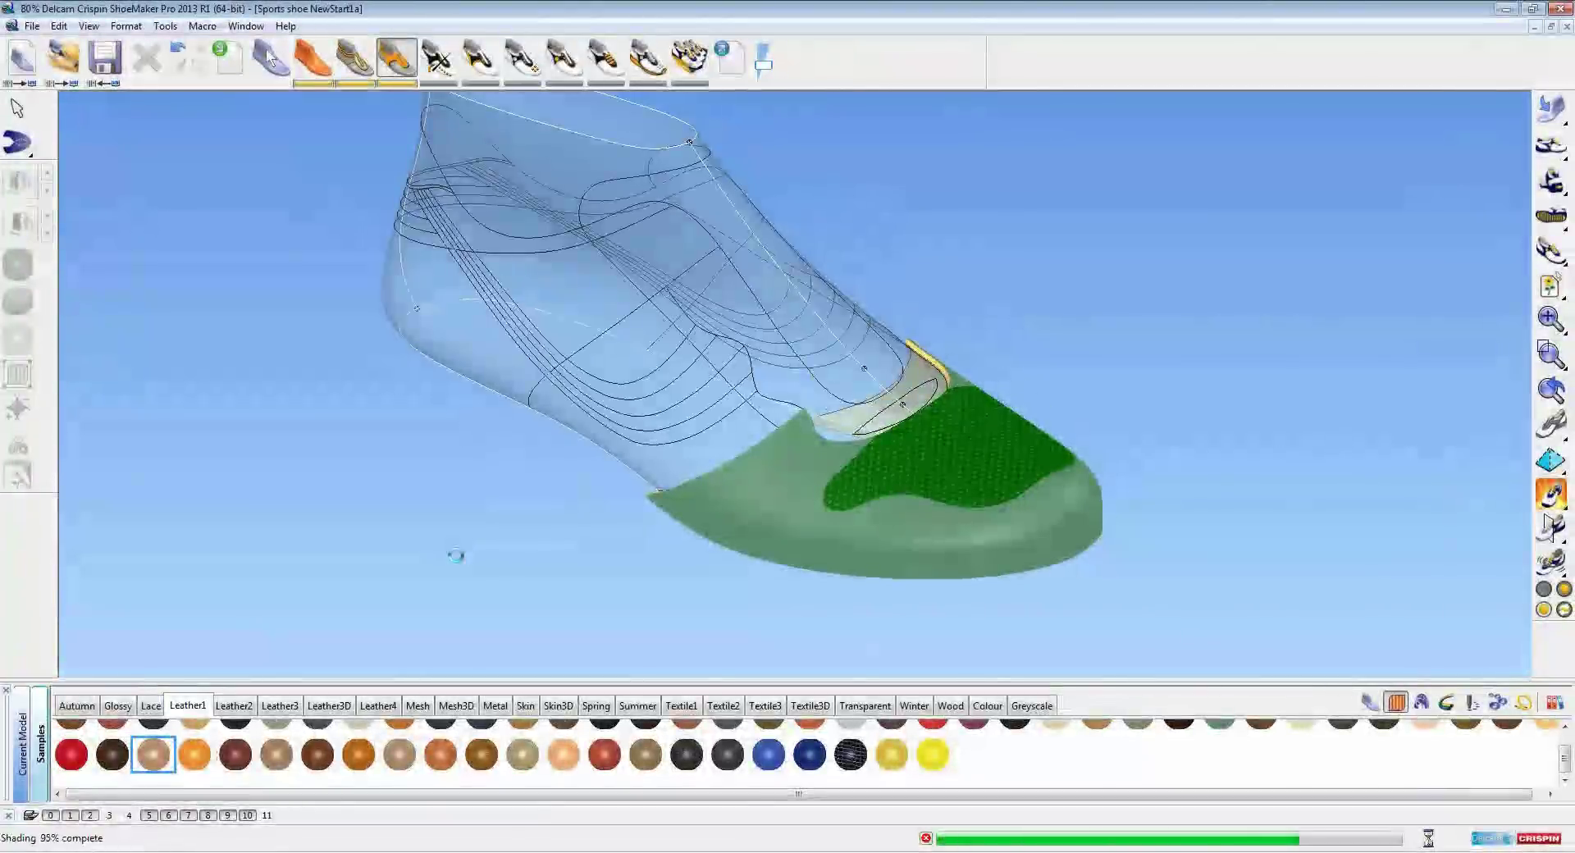
# Show the remaining shoe-pieces of the upper together with the front piece and toe panel on the last
pyautogui.moveTo(437, 564); pyautogui.dragTo(570, 440, button='middle')
pyautogui.click(195, 754)
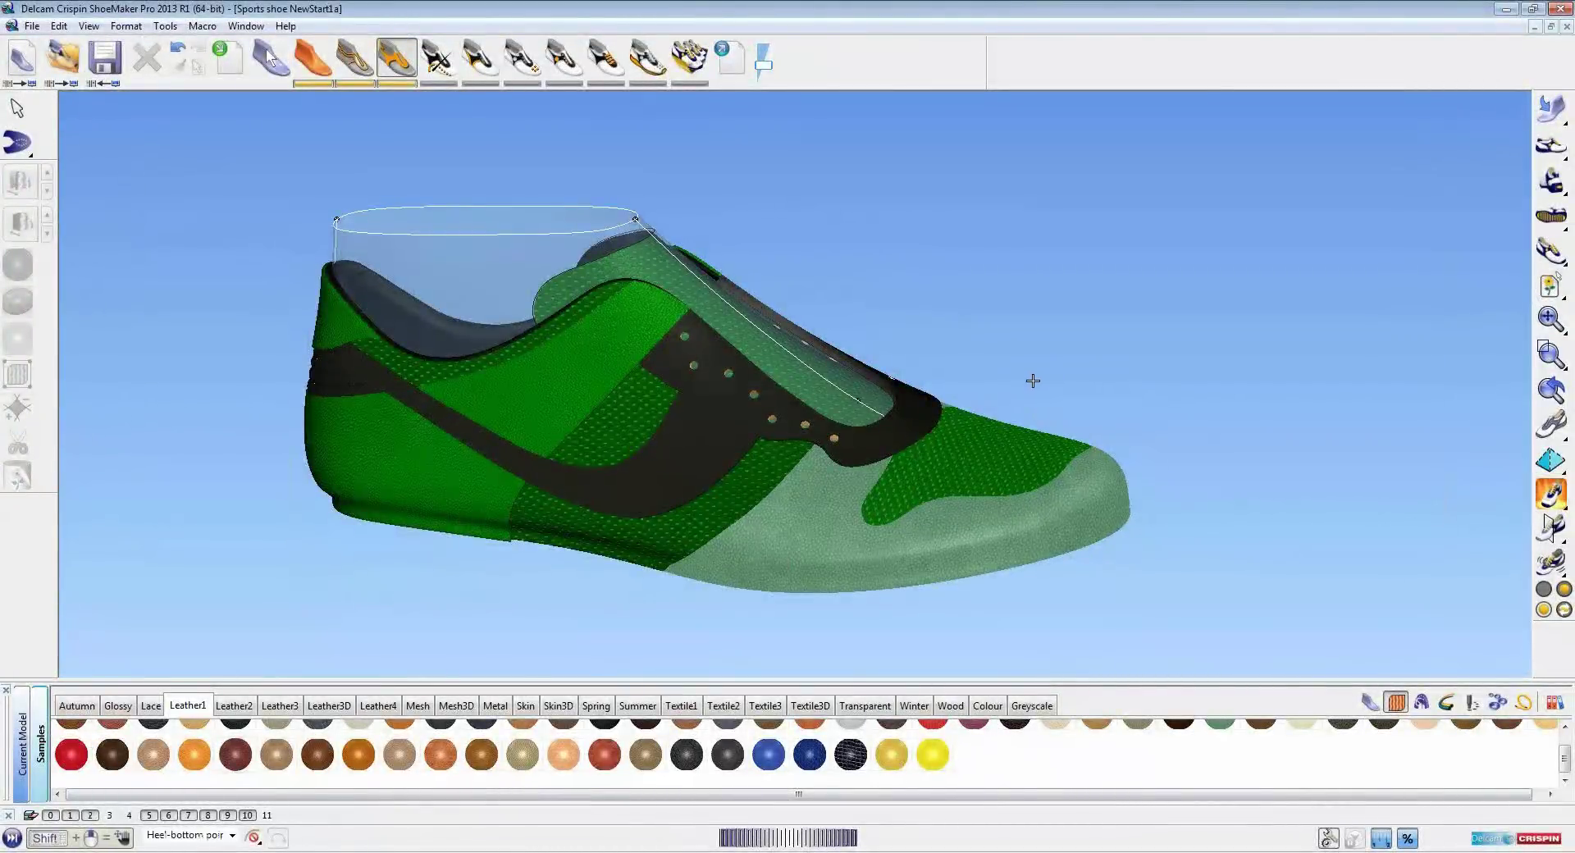
pyautogui.scroll(3, 1026, 351)
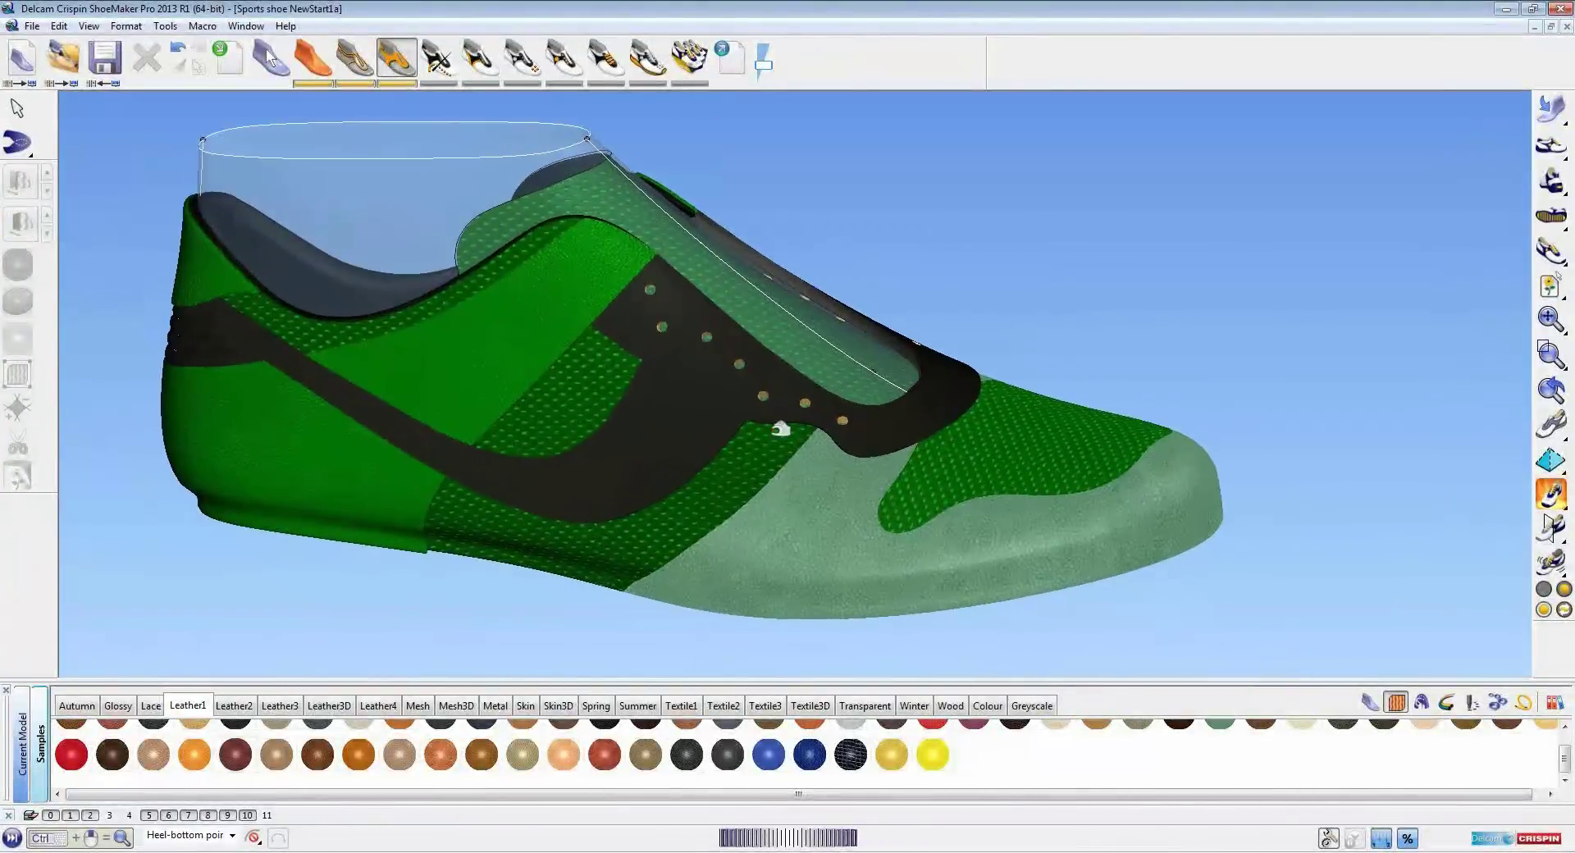
# Copy the black side stripe's attributes onto the front piece, including style, level, transparency, materials, offset and thickness
pyautogui.click(653, 451)
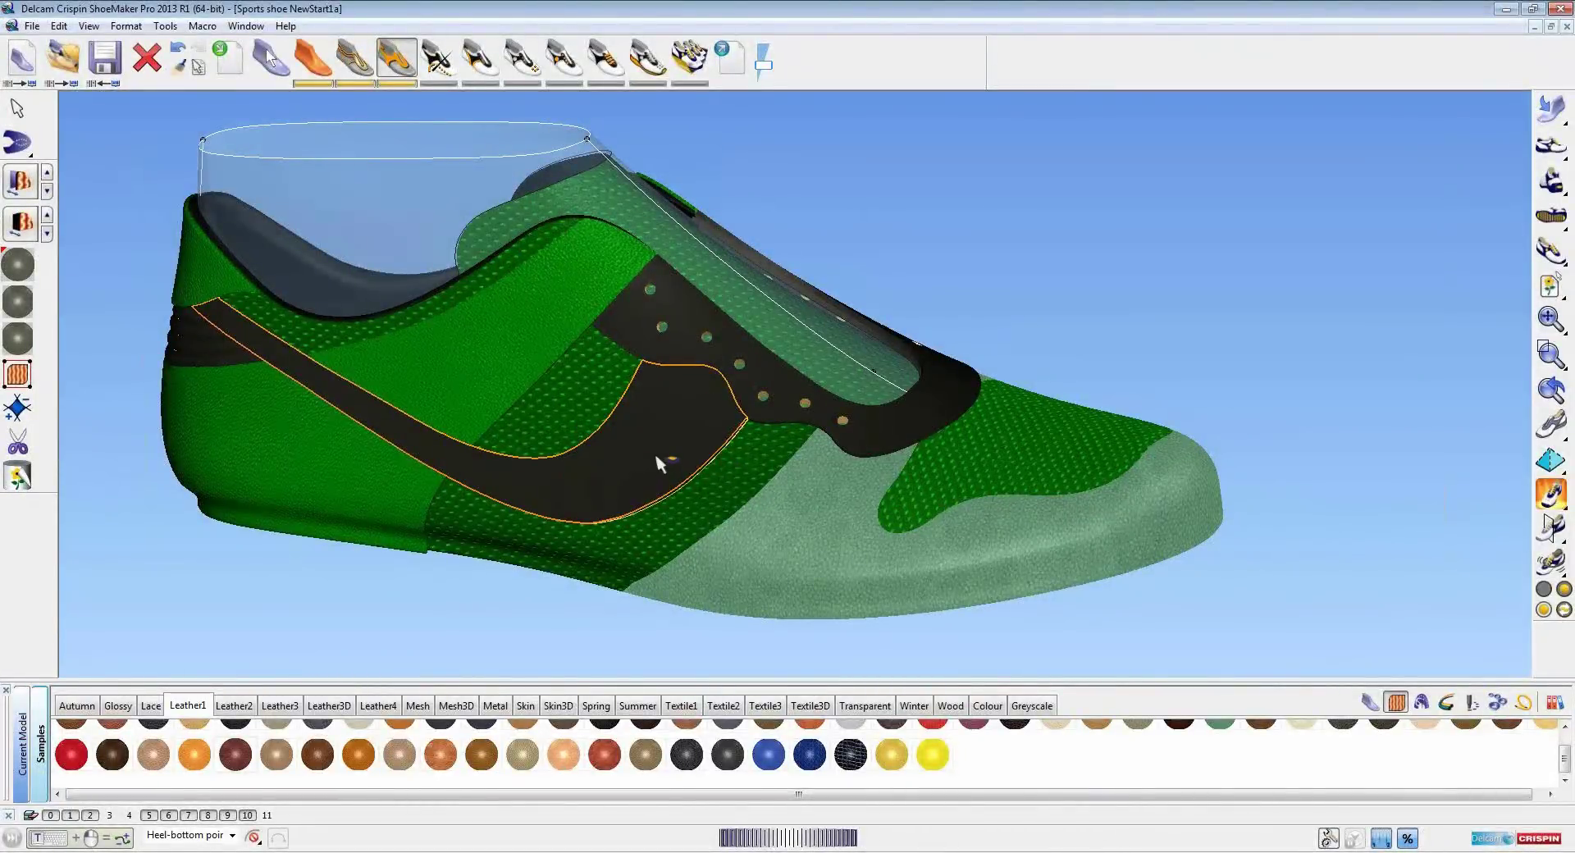
pyautogui.click(179, 70)
pyautogui.press('shift')
pyautogui.click(48, 147)
pyautogui.click(45, 166)
pyautogui.click(35, 186)
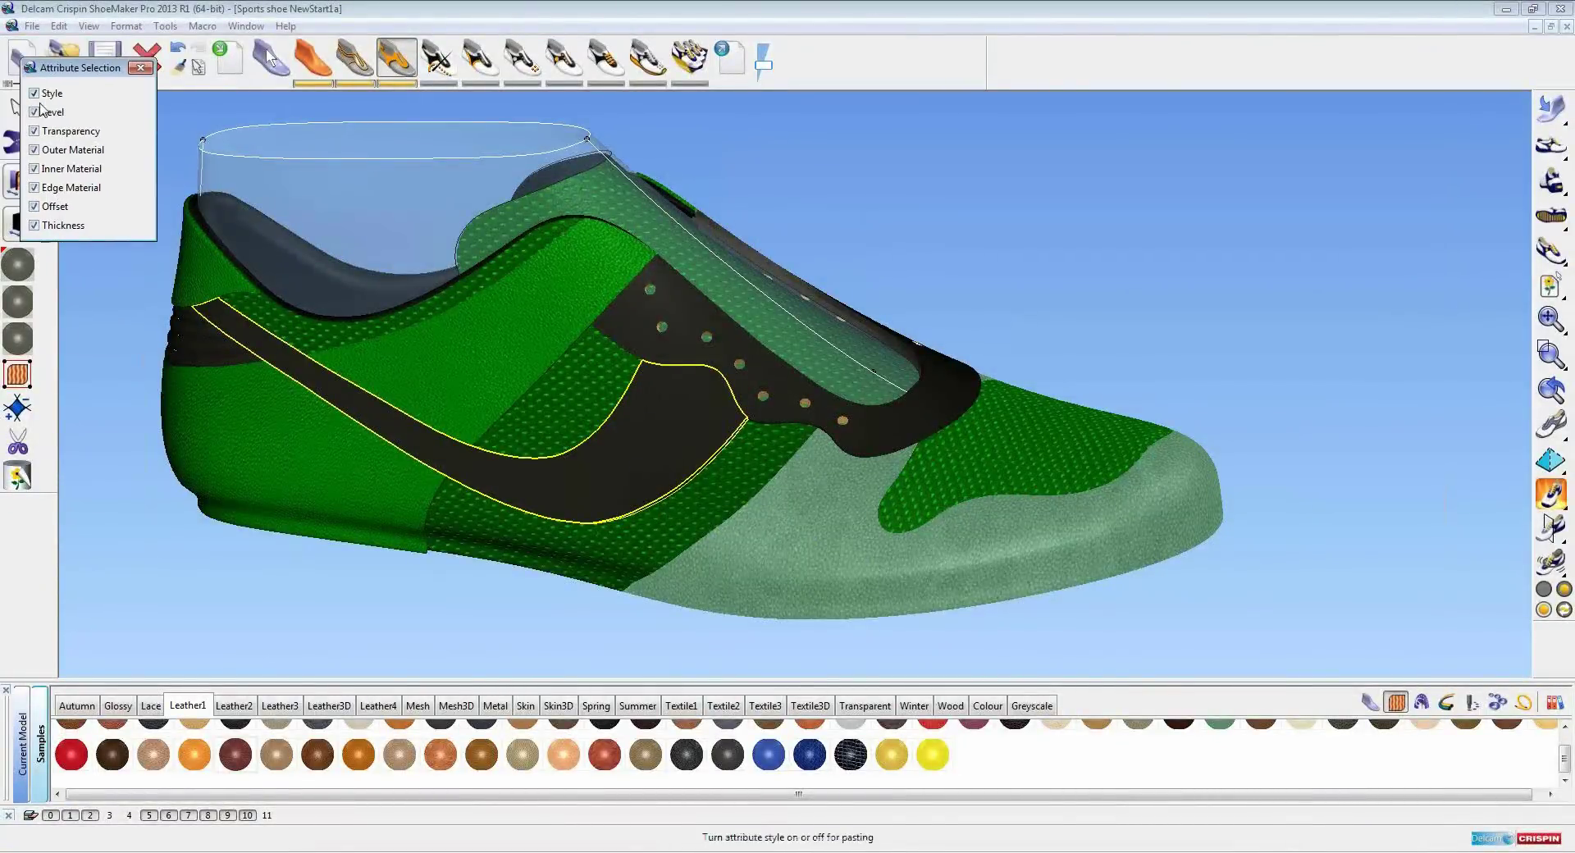
pyautogui.click(817, 566)
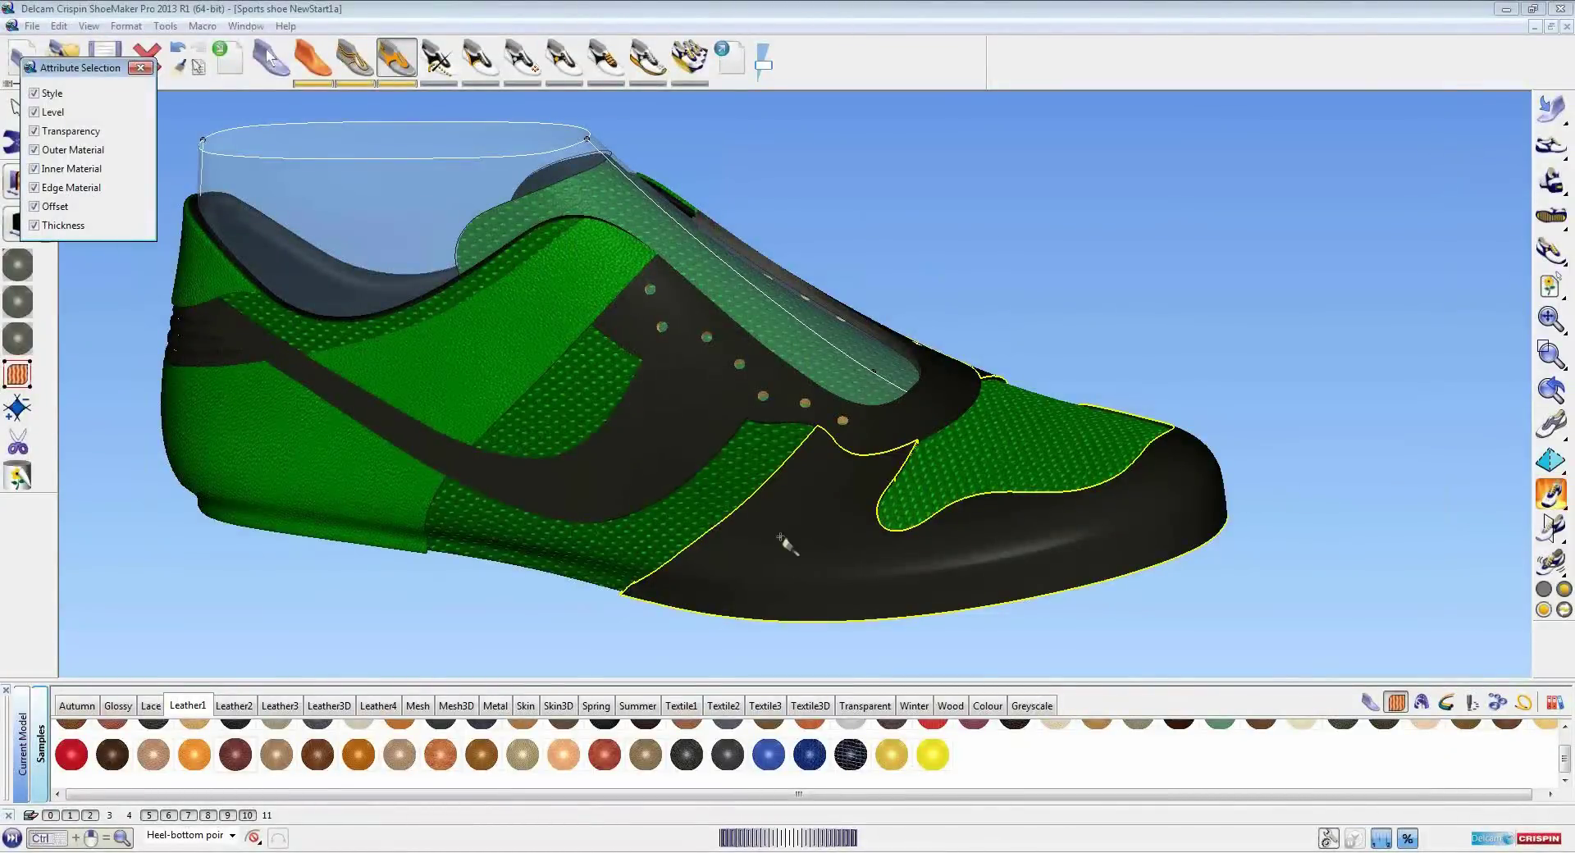
# Copy the attributes of the green mesh side piece onto the toe panel
pyautogui.click(707, 512)
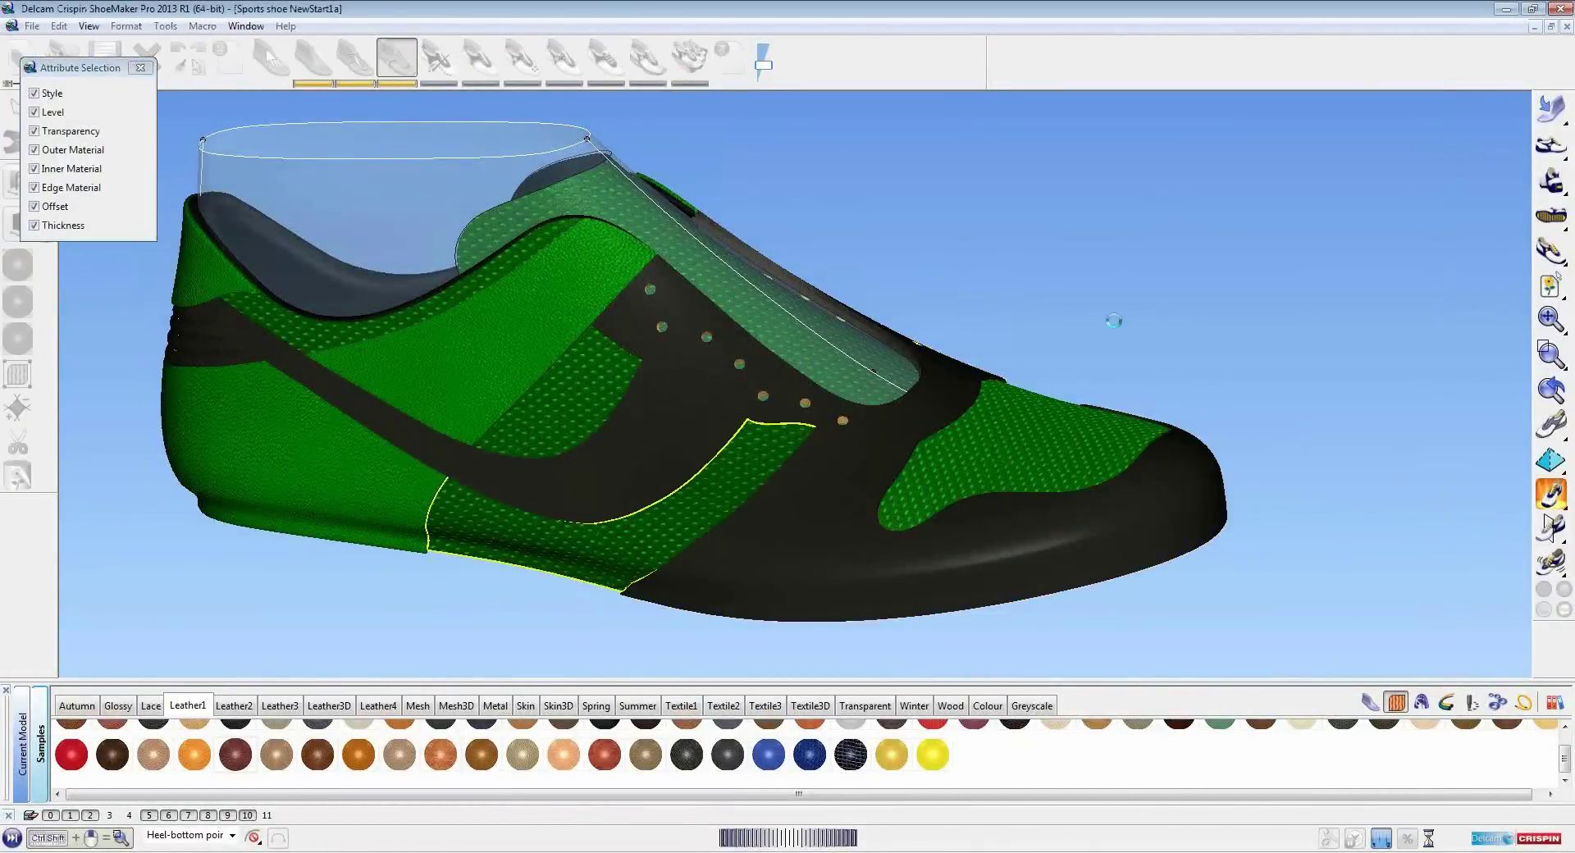
pyautogui.click(1003, 450)
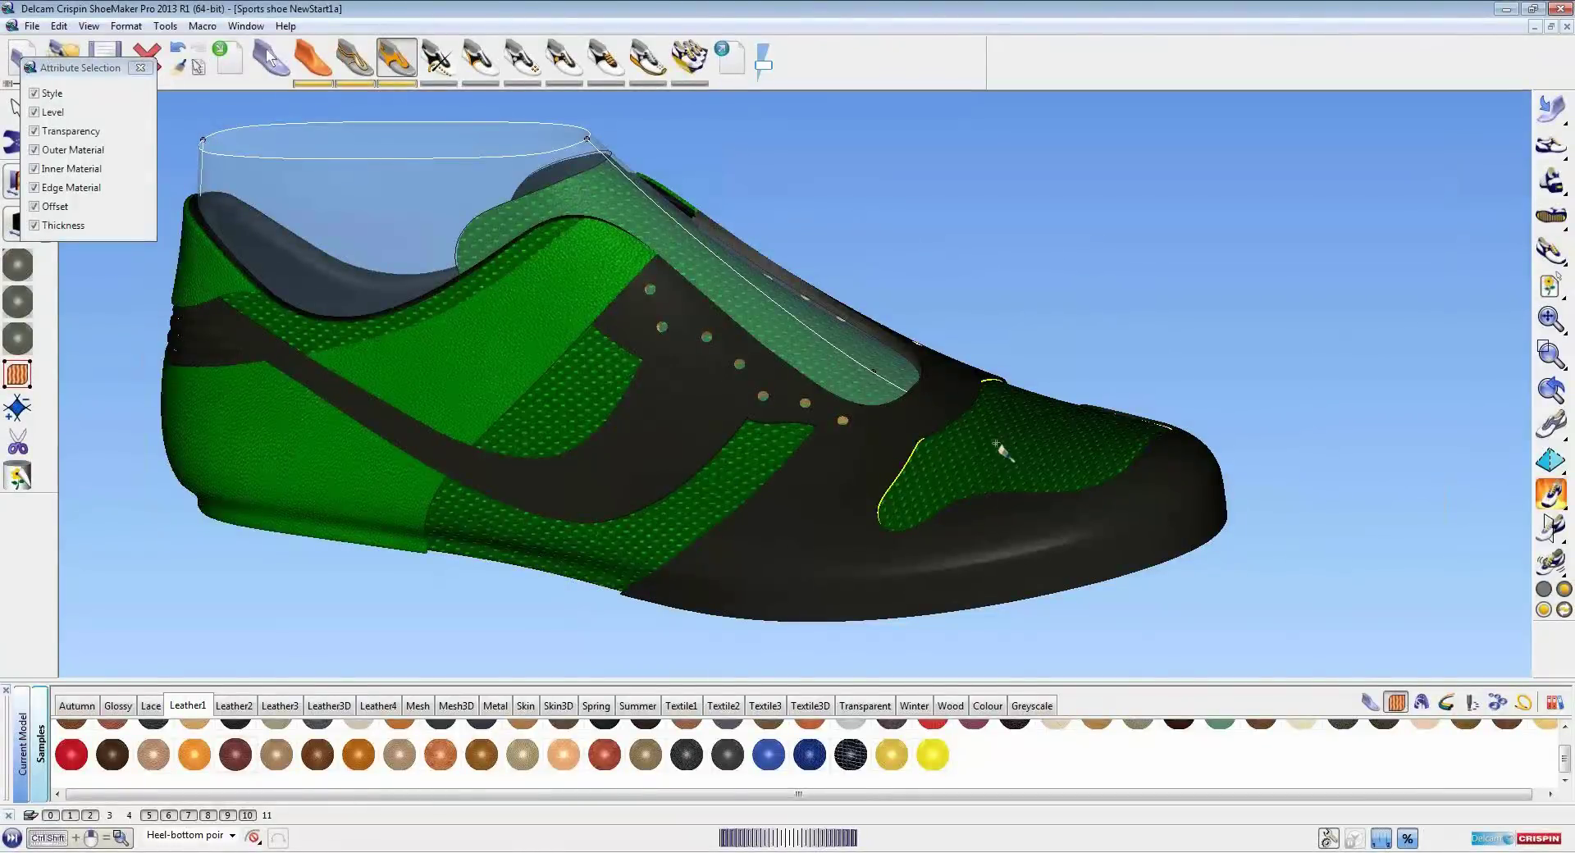
pyautogui.rightClick(875, 219)
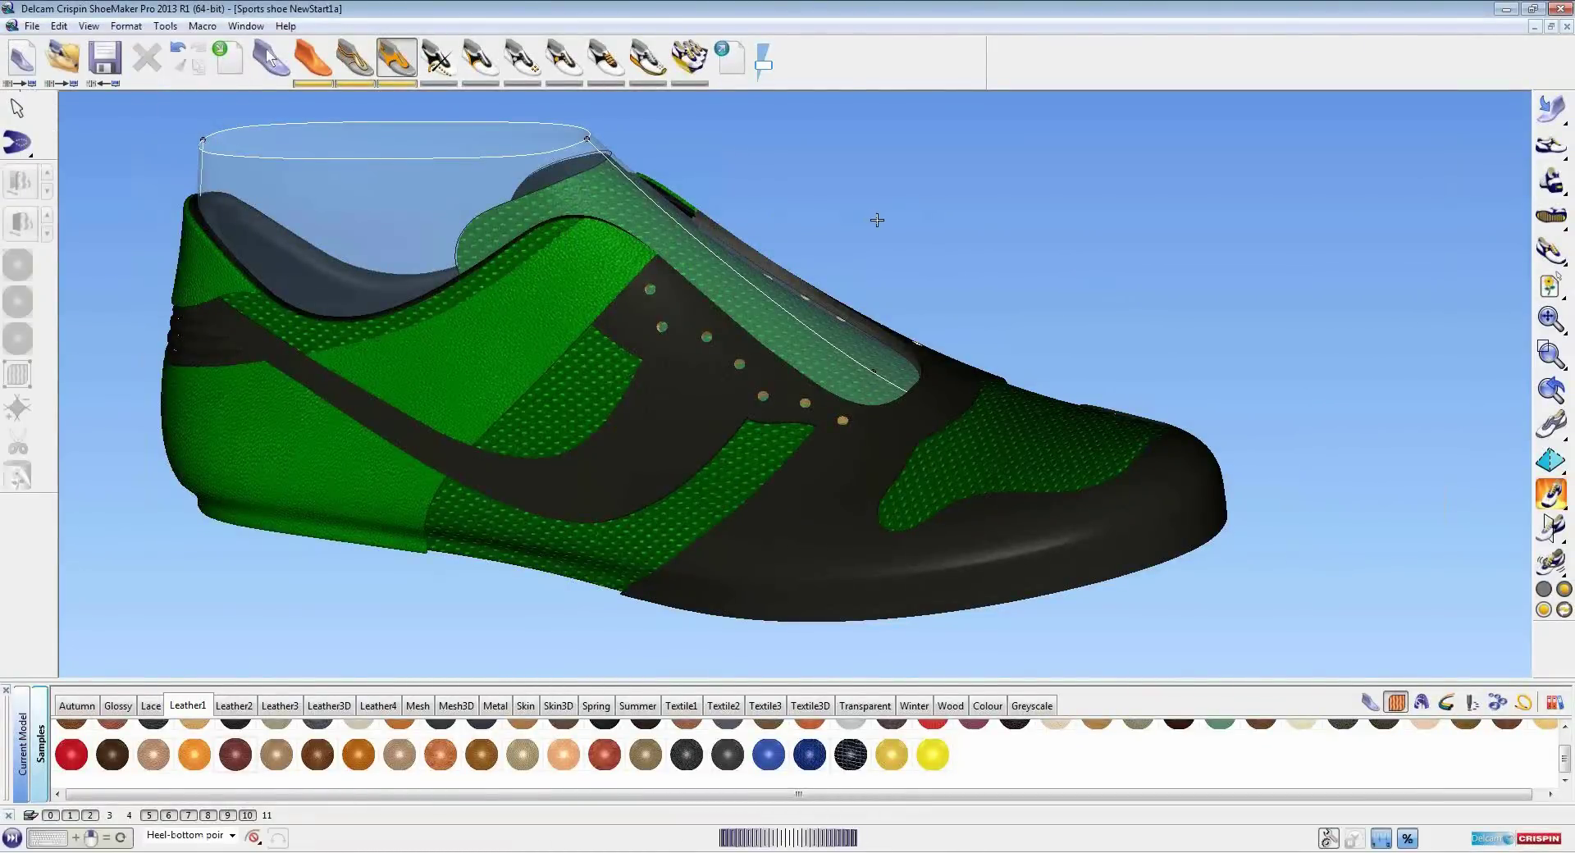
pyautogui.moveTo(777, 169)
pyautogui.mouseDown(button='middle')
pyautogui.moveTo(738, 182)
pyautogui.moveTo(776, 271)
pyautogui.moveTo(777, 183)
pyautogui.mouseUp(button='middle')
pyautogui.keyDown('shift'); pyautogui.moveTo(834, 282); pyautogui.dragTo(837, 290, button='middle'); pyautogui.keyUp('shift')
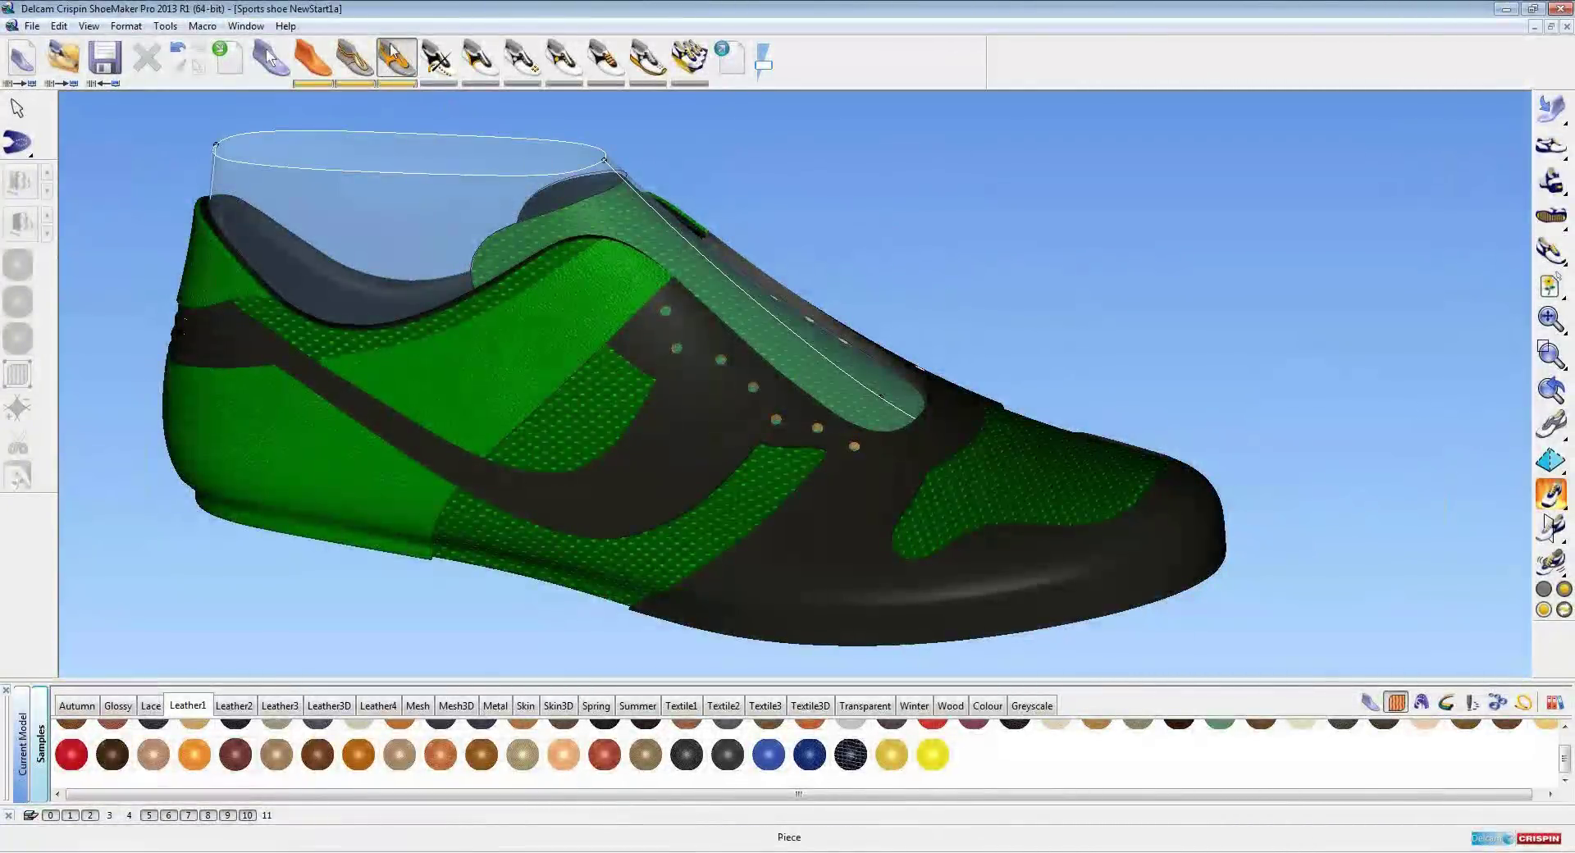
# Switch to stitch creation and look through the stitch patterns in the Simple library
pyautogui.click(441, 60)
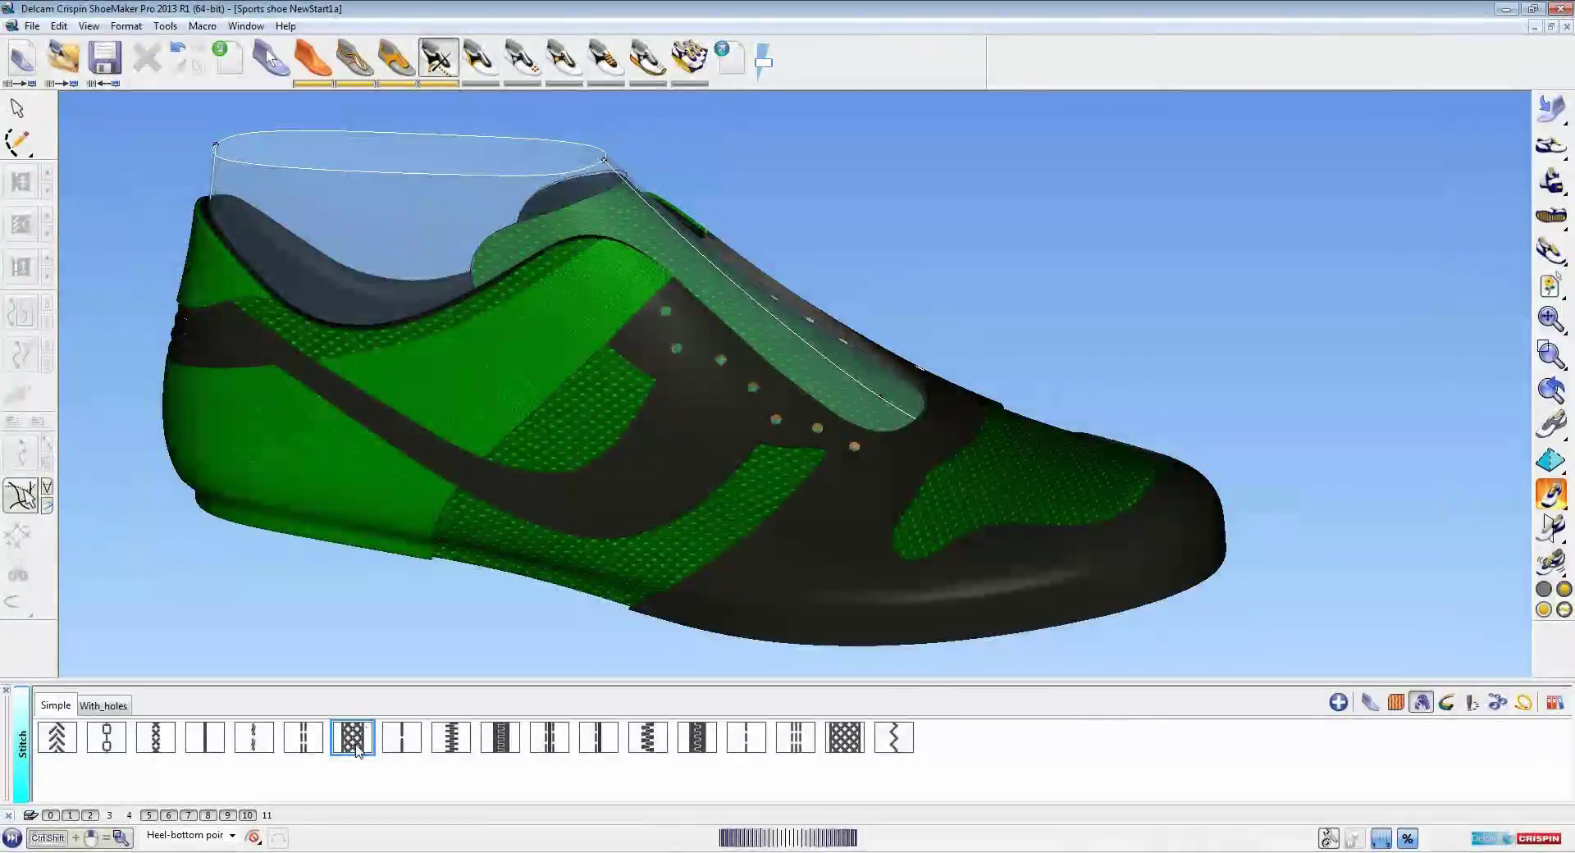
pyautogui.click(106, 737)
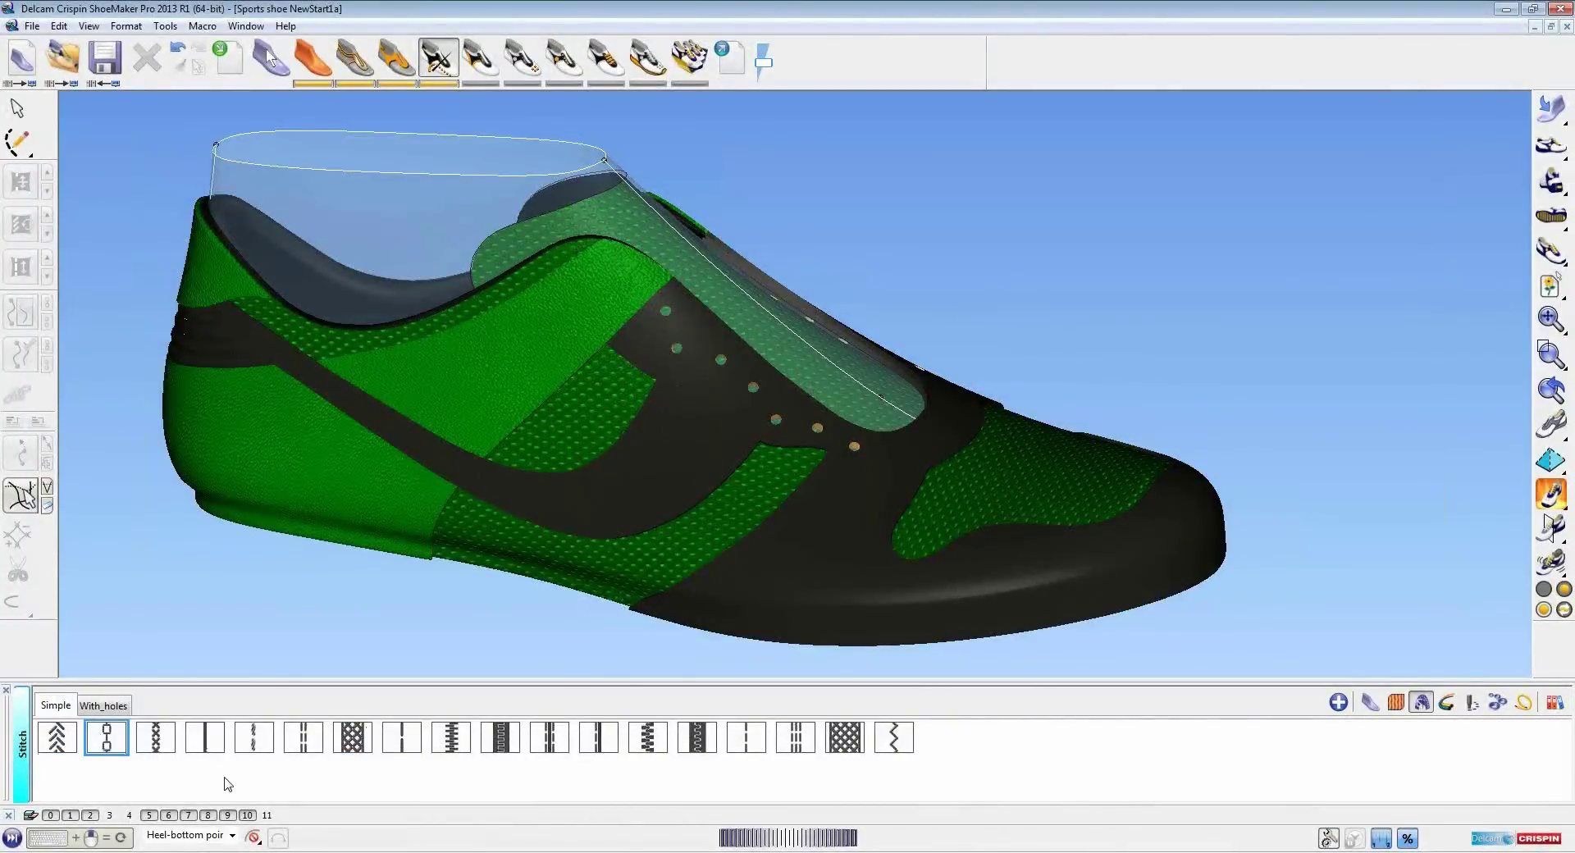
pyautogui.click(56, 738)
pyautogui.click(303, 737)
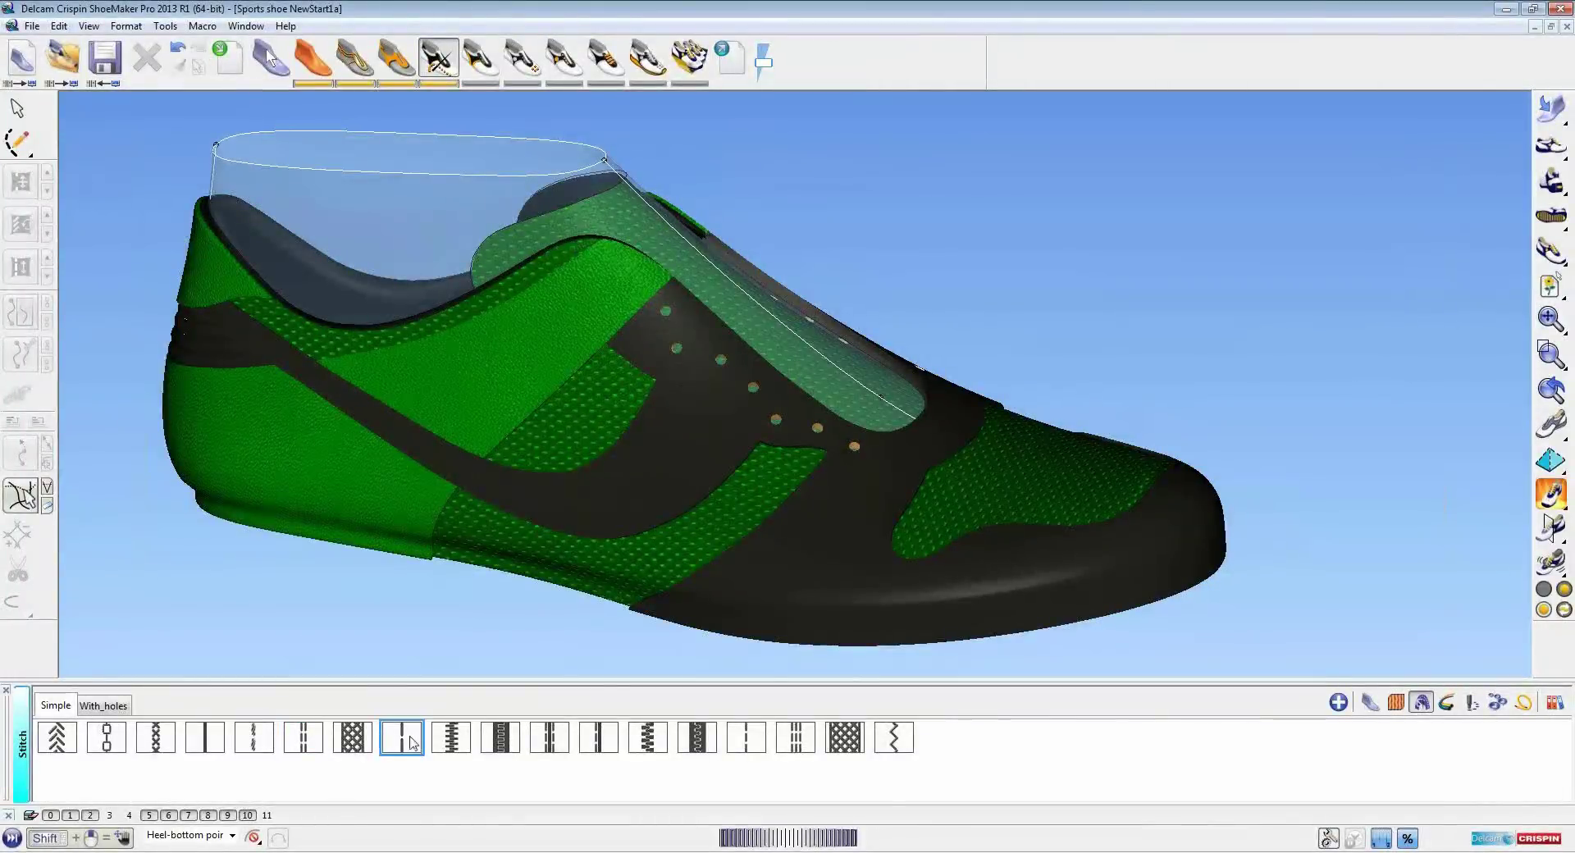
# Create stitches from the front piece along its side edges, the facing edge and the toe panel outline, leaving out the bottom edge
pyautogui.moveTo(18, 141)
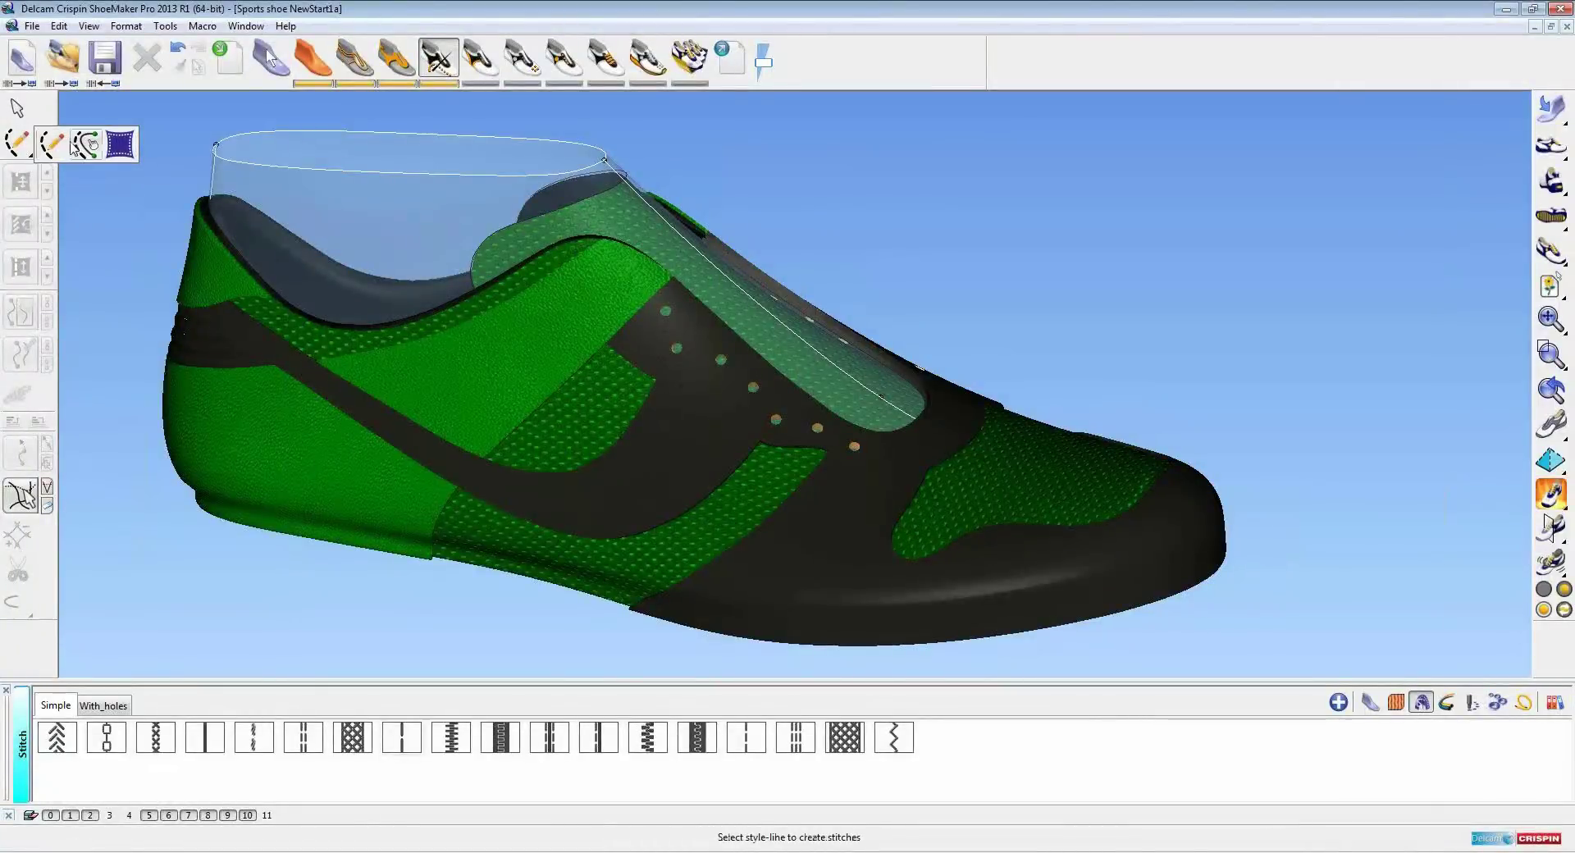
pyautogui.click(120, 146)
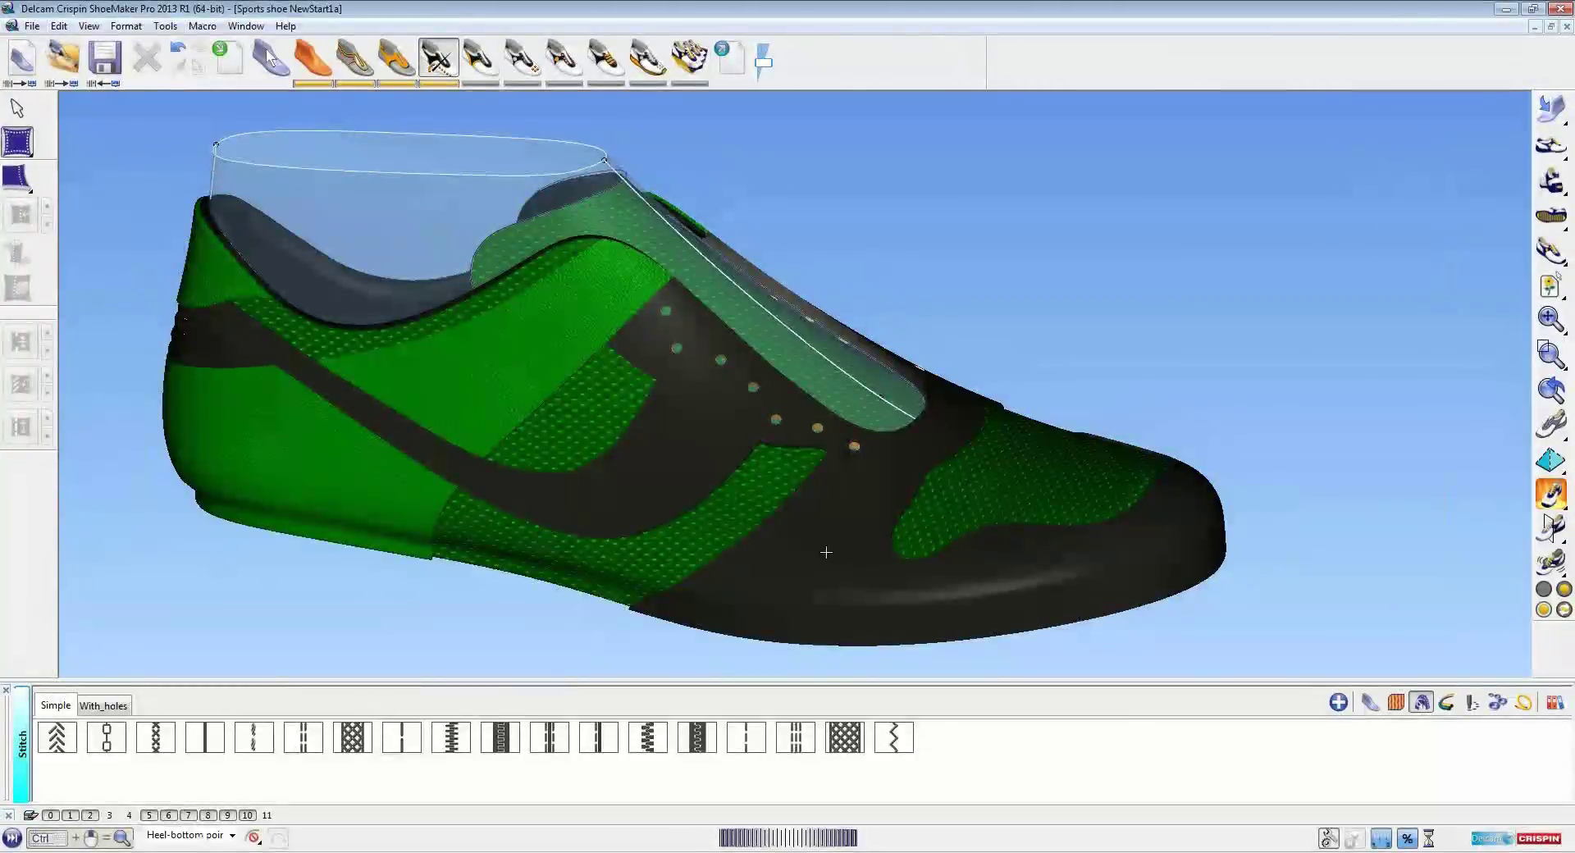
pyautogui.click(809, 536)
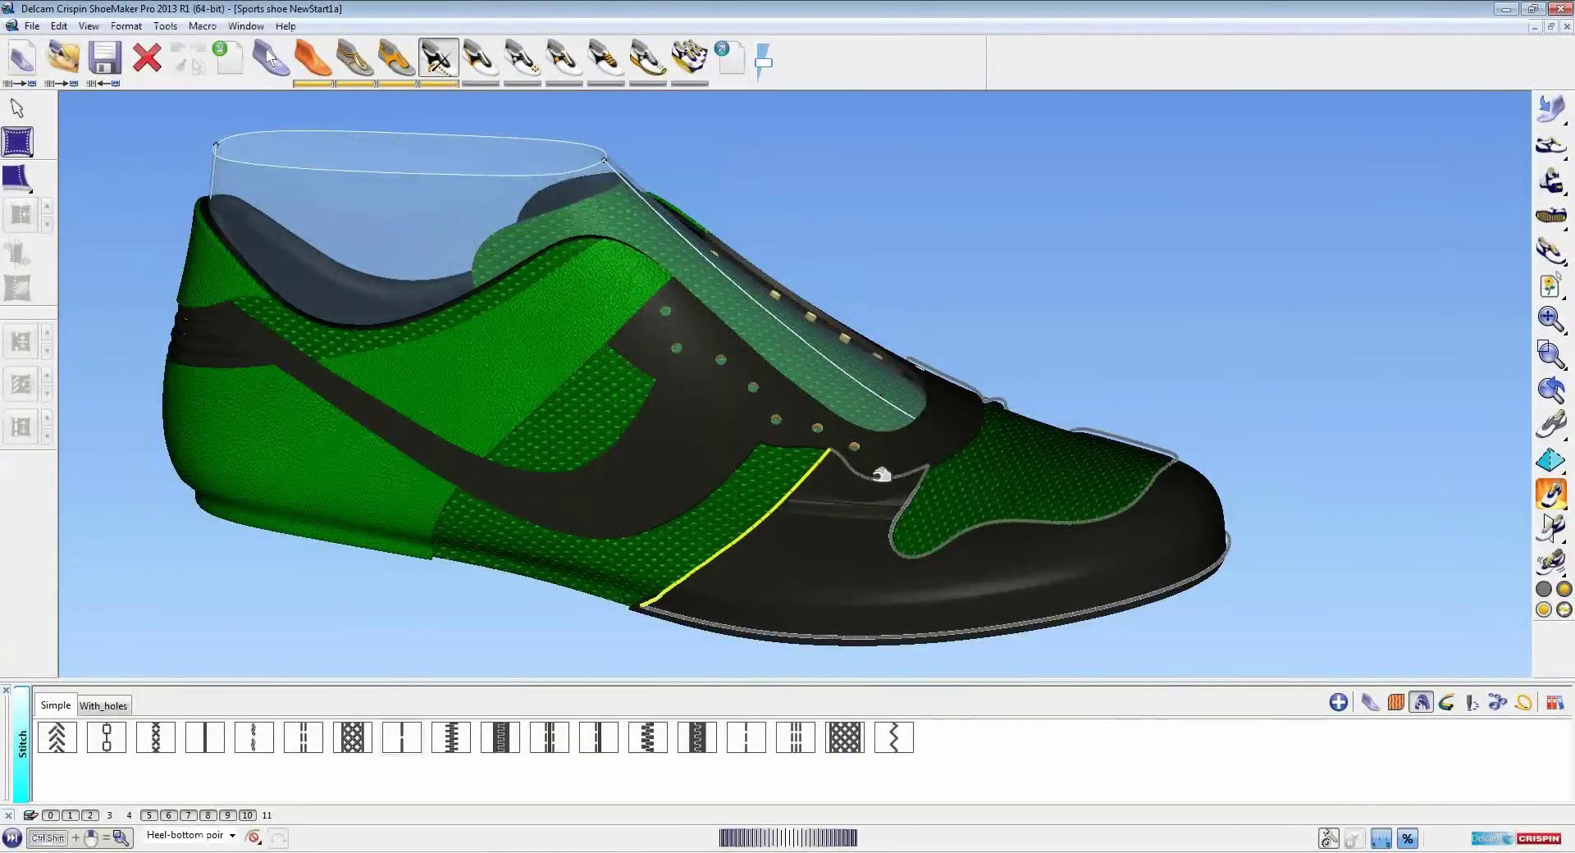
pyautogui.click(905, 518)
pyautogui.scroll(-3, 1032, 484)
pyautogui.moveTo(1032, 484); pyautogui.dragTo(1124, 568, button='middle')
pyautogui.scroll(3, 1125, 569)
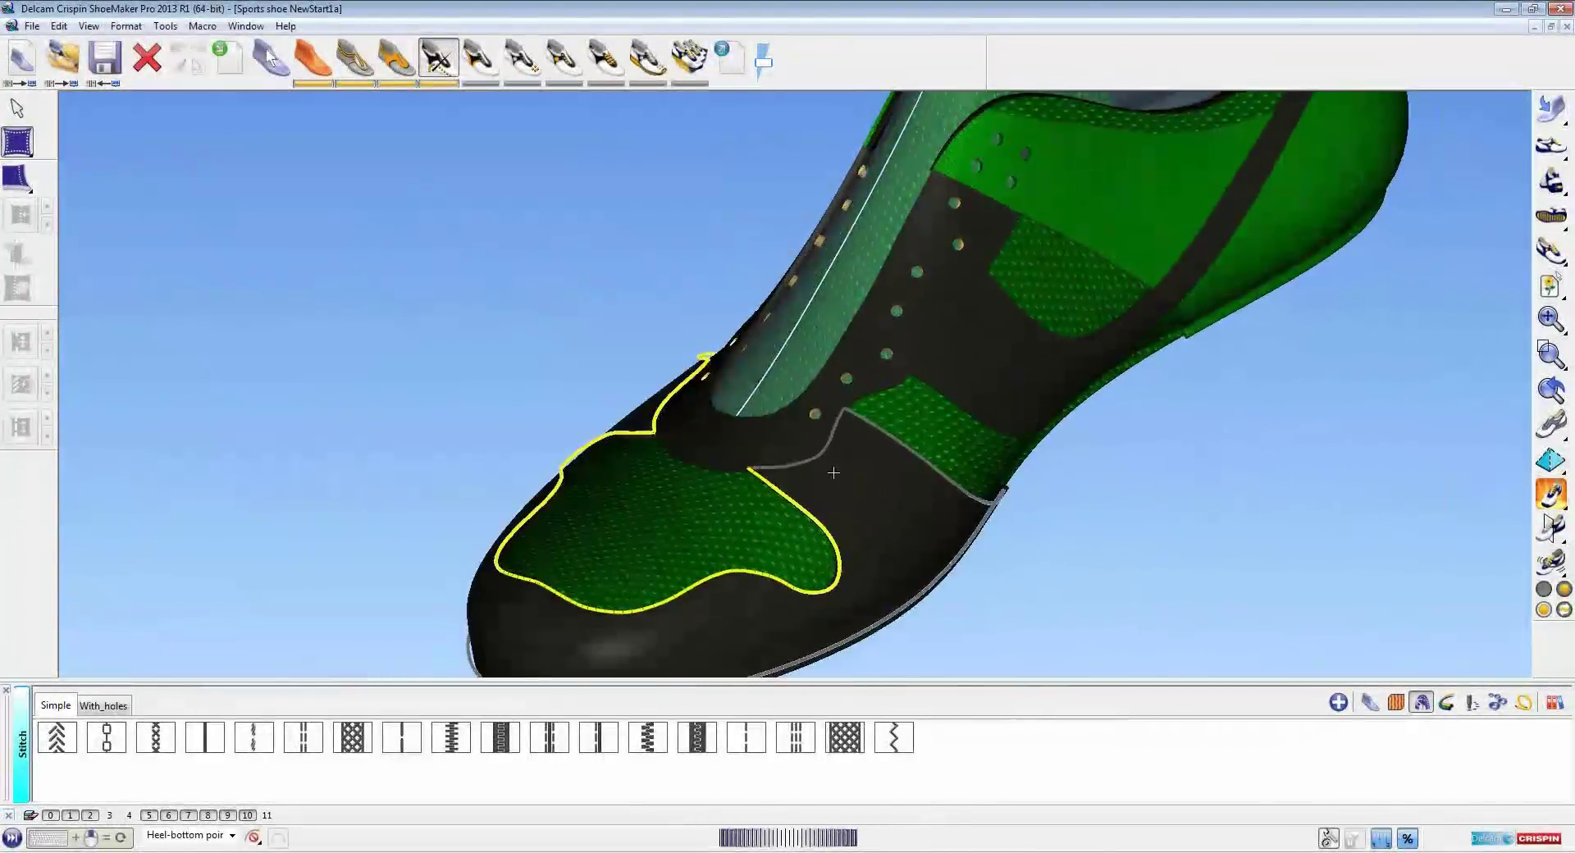
pyautogui.keyDown('shift'); pyautogui.click(894, 435); pyautogui.keyUp('shift')
pyautogui.click(18, 178)
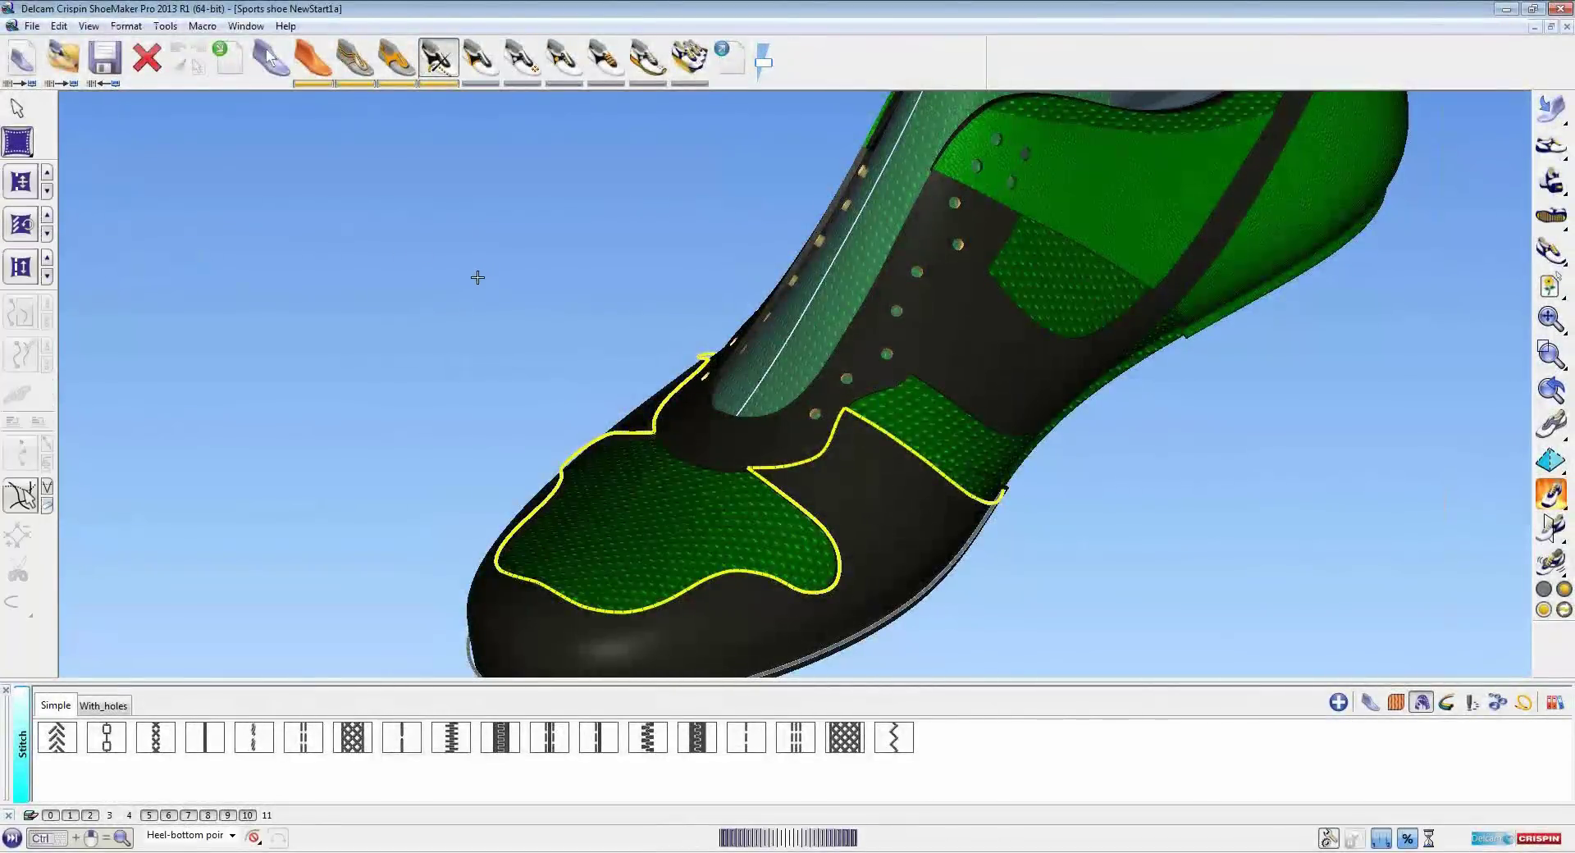
# Show the existing stitches on level 3 alongside the front piece's new stitches
pyautogui.moveTo(447, 289); pyautogui.dragTo(704, 274, button='middle')
pyautogui.keyDown('ctrl'); pyautogui.keyDown('shift'); pyautogui.moveTo(855, 361); pyautogui.dragTo(1036, 464, button='middle'); pyautogui.keyUp('shift'); pyautogui.keyUp('ctrl')
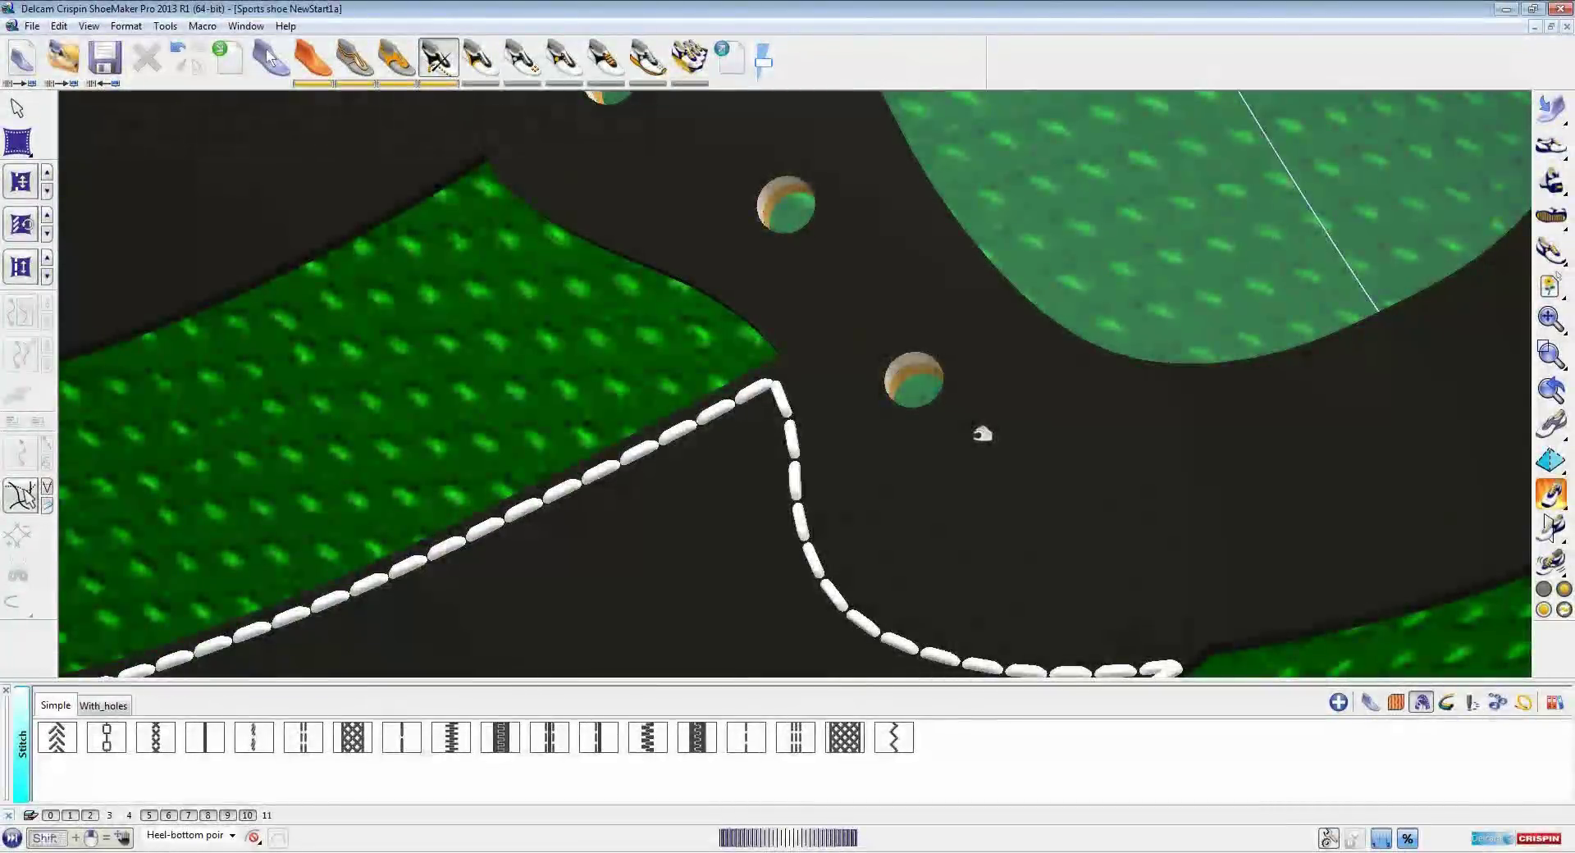
pyautogui.click(304, 737)
pyautogui.click(111, 815)
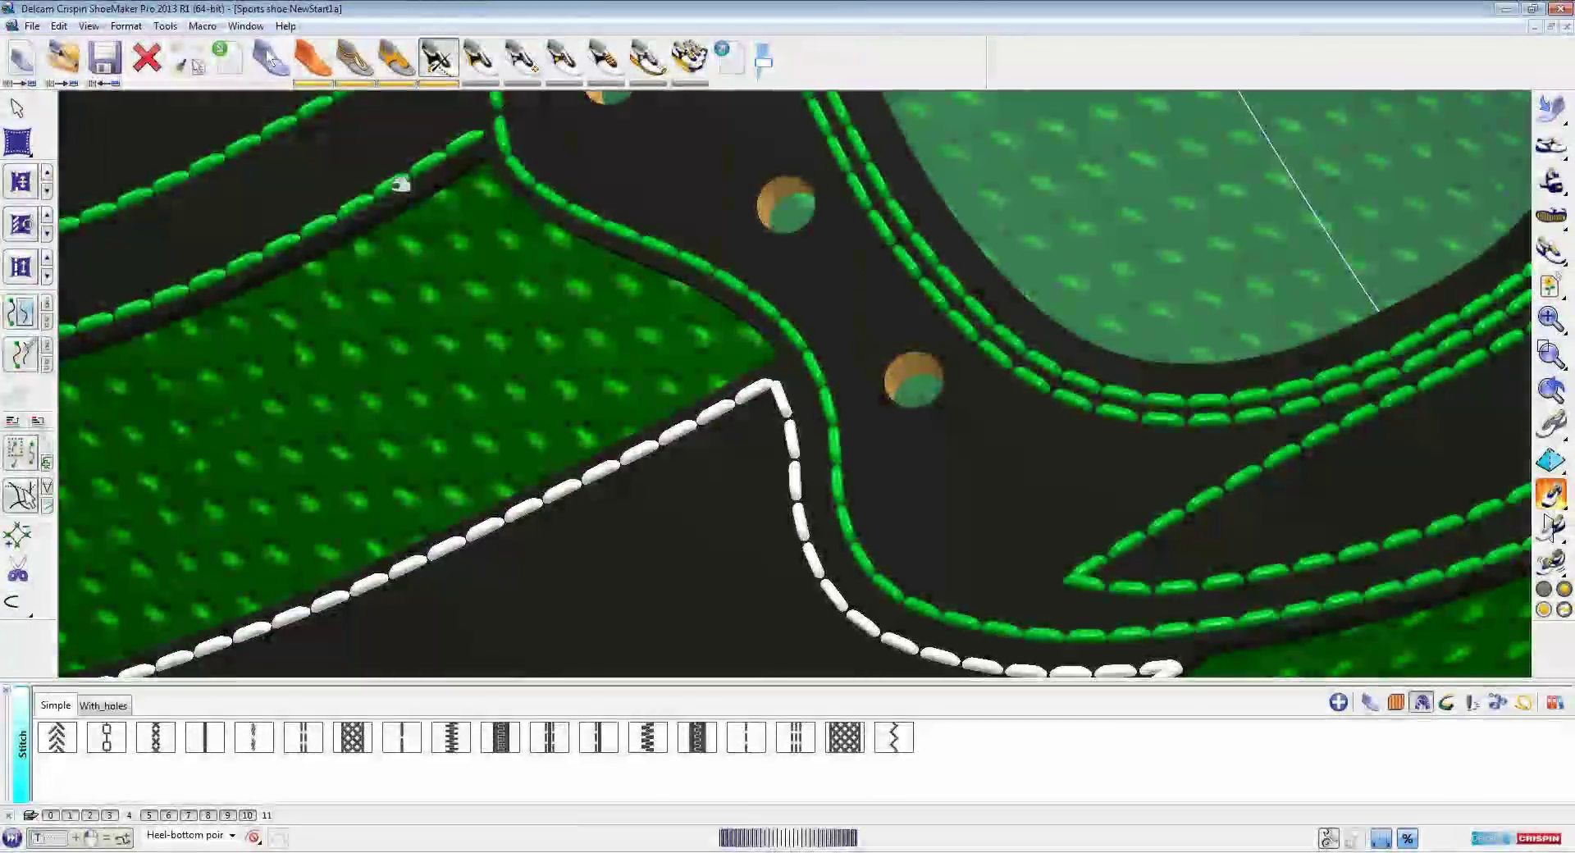
# Copy a green stitch's style, level, transparency and material onto the front piece's new stitches on both sides and around the toe panel
pyautogui.press('shift')
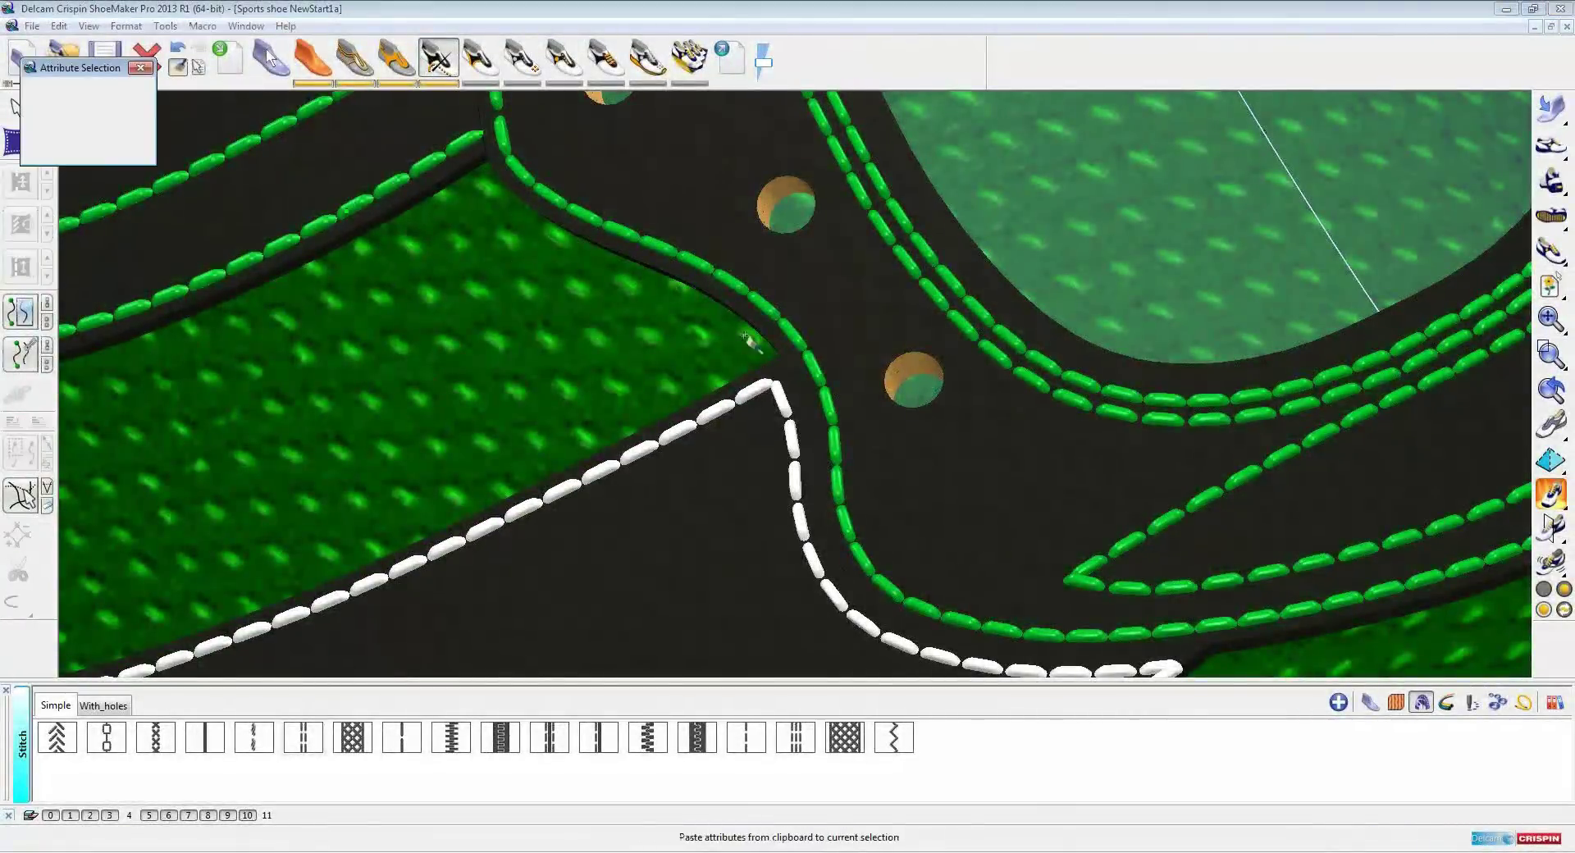
pyautogui.click(722, 430)
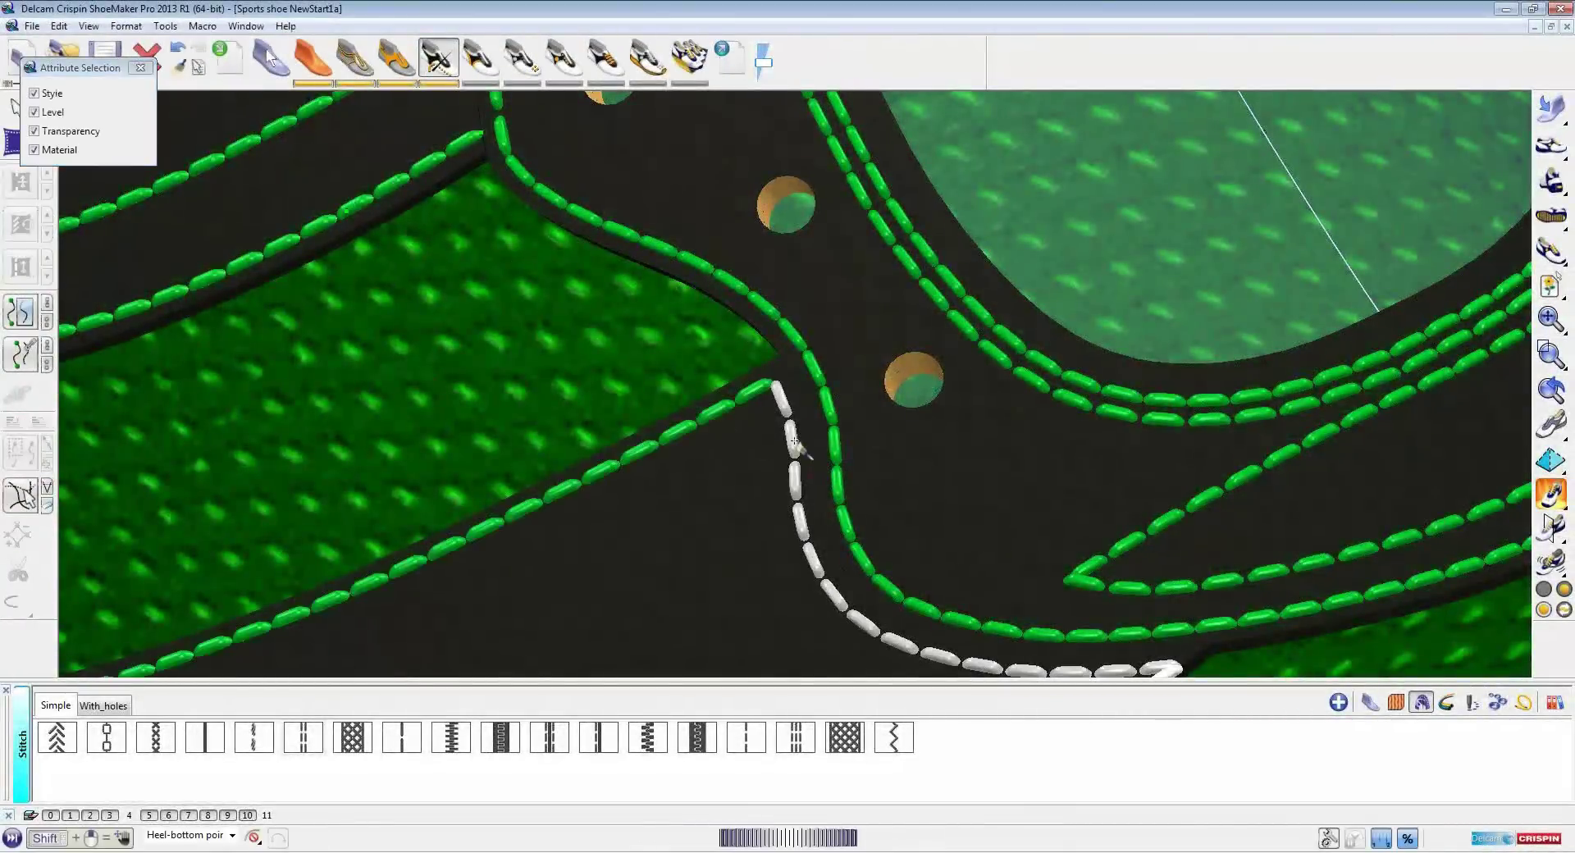
pyautogui.scroll(-6, 720, 430)
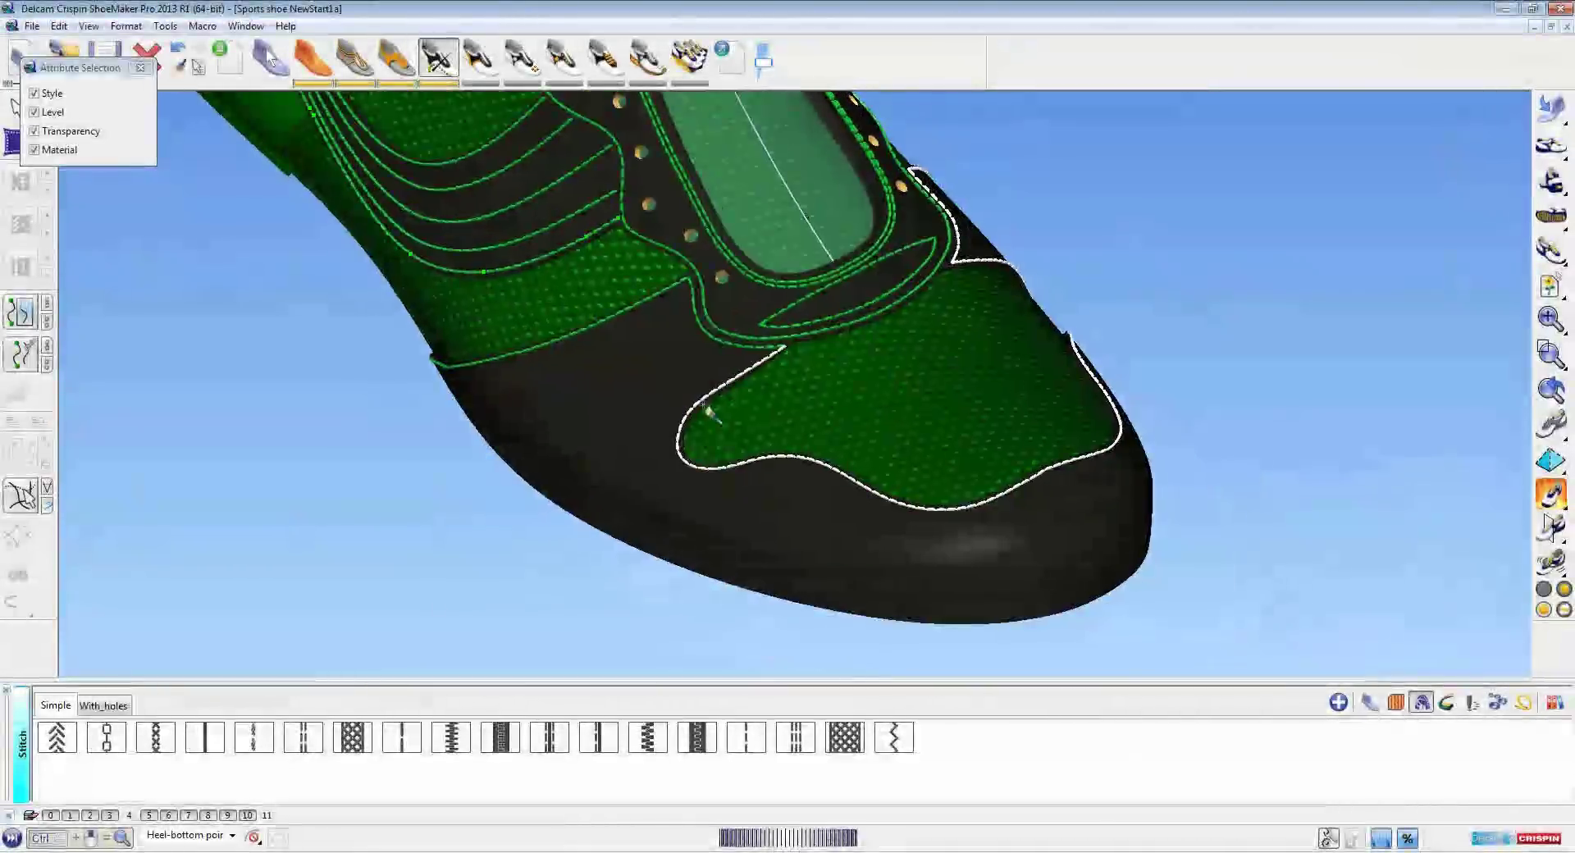
pyautogui.scroll(2, 710, 386)
pyautogui.click(712, 363)
pyautogui.scroll(-4, 1171, 376)
pyautogui.moveTo(1171, 376); pyautogui.dragTo(944, 579, button='middle')
pyautogui.keyDown('ctrl'); pyautogui.keyDown('shift'); pyautogui.moveTo(877, 347); pyautogui.dragTo(1084, 509, button='middle'); pyautogui.keyUp('shift'); pyautogui.keyUp('ctrl')
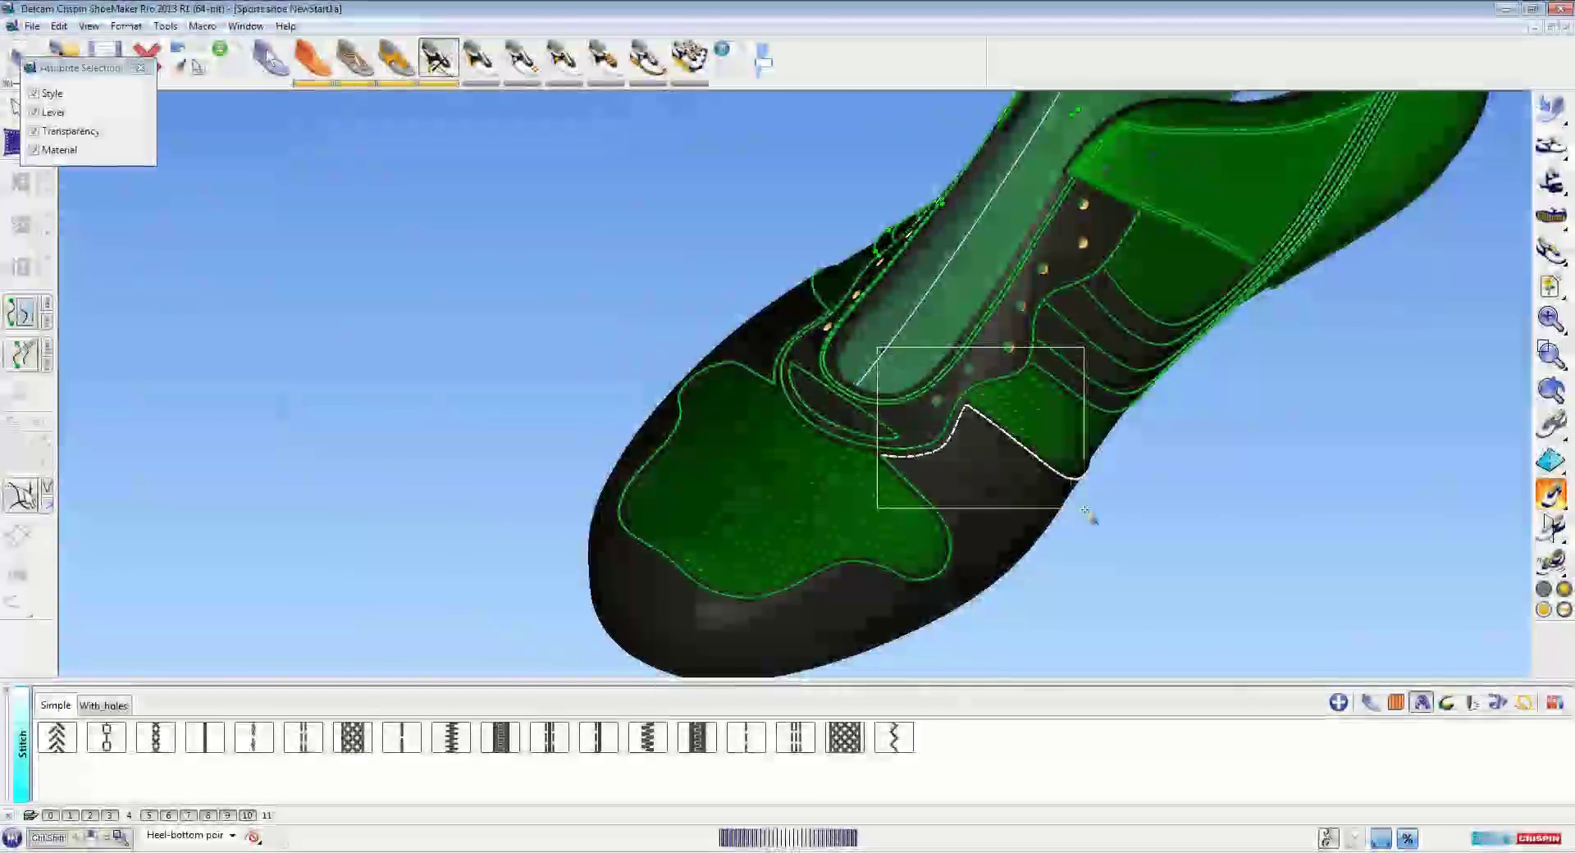
pyautogui.scroll(-2, 617, 448)
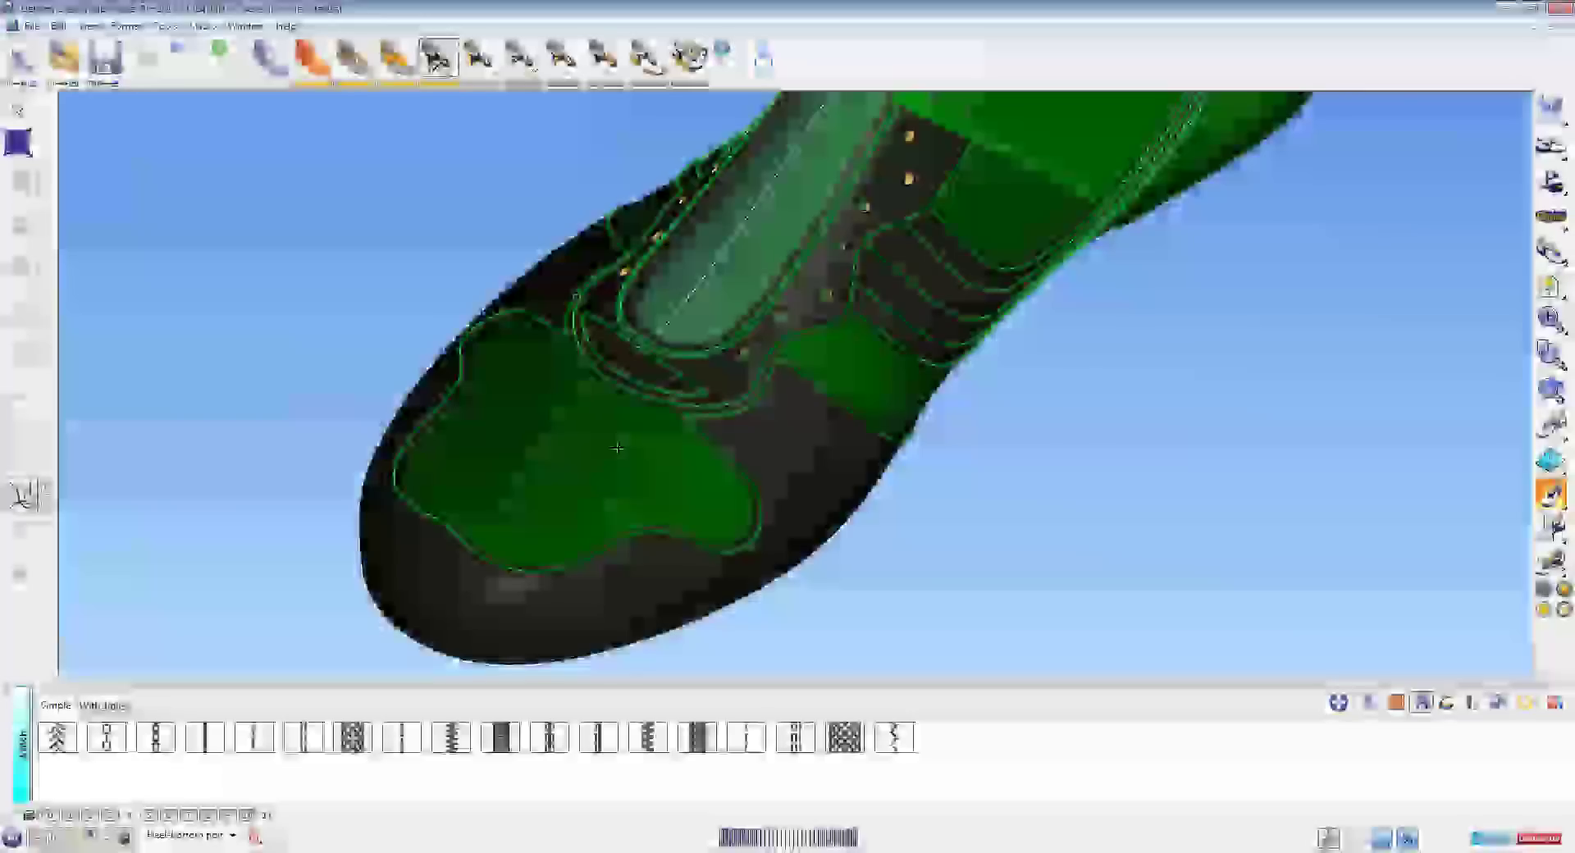
pyautogui.moveTo(617, 447); pyautogui.dragTo(836, 427, button='middle')
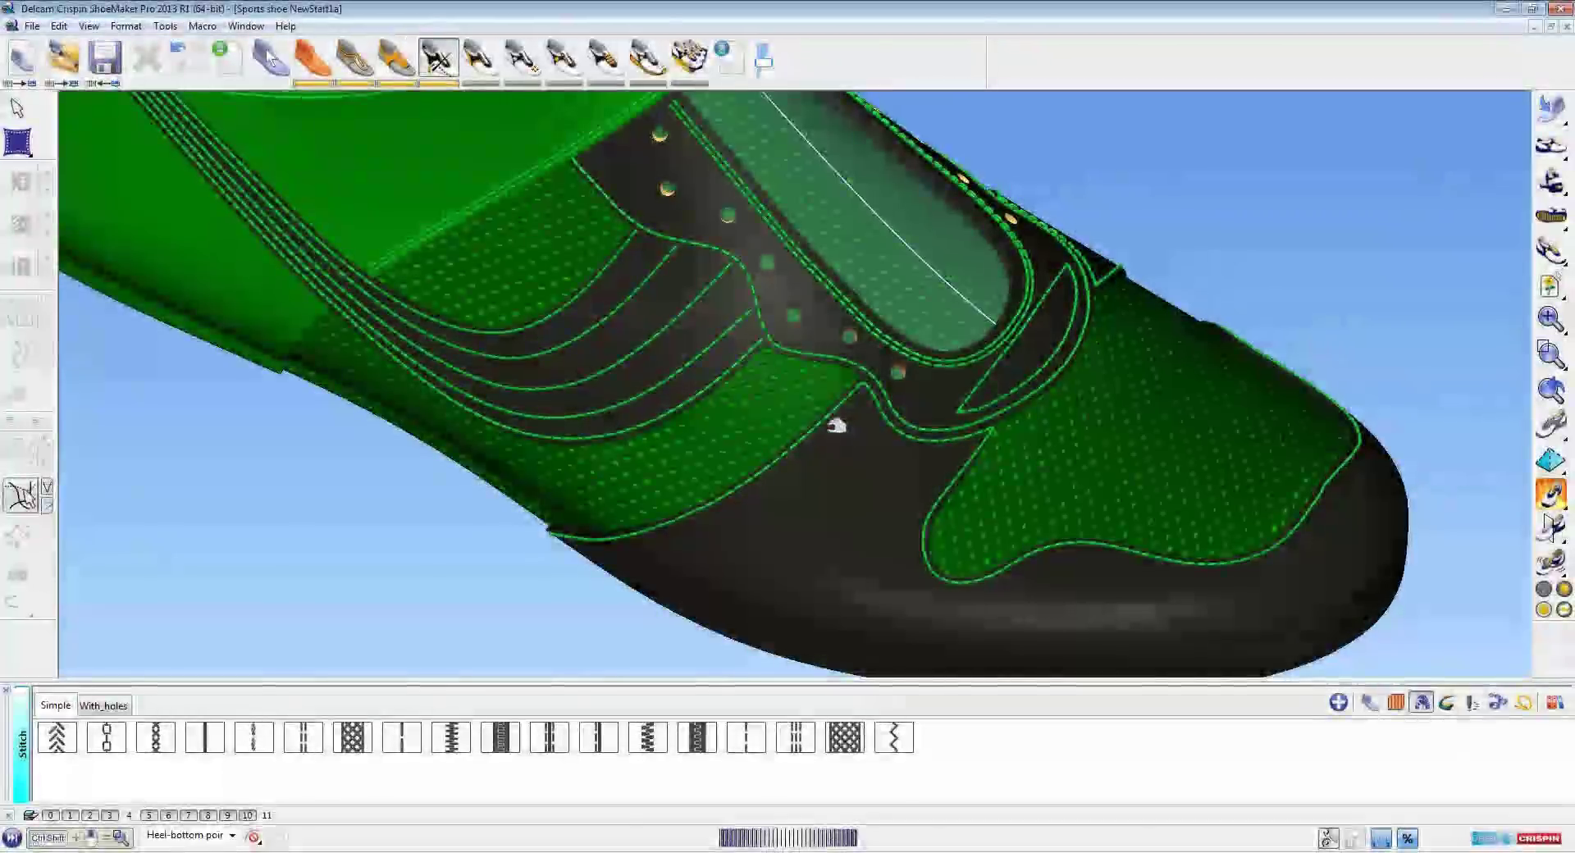
# Hide the shoe-pieces and create a round pipe along the style-line of the collar and lacing opening
pyautogui.click(478, 61)
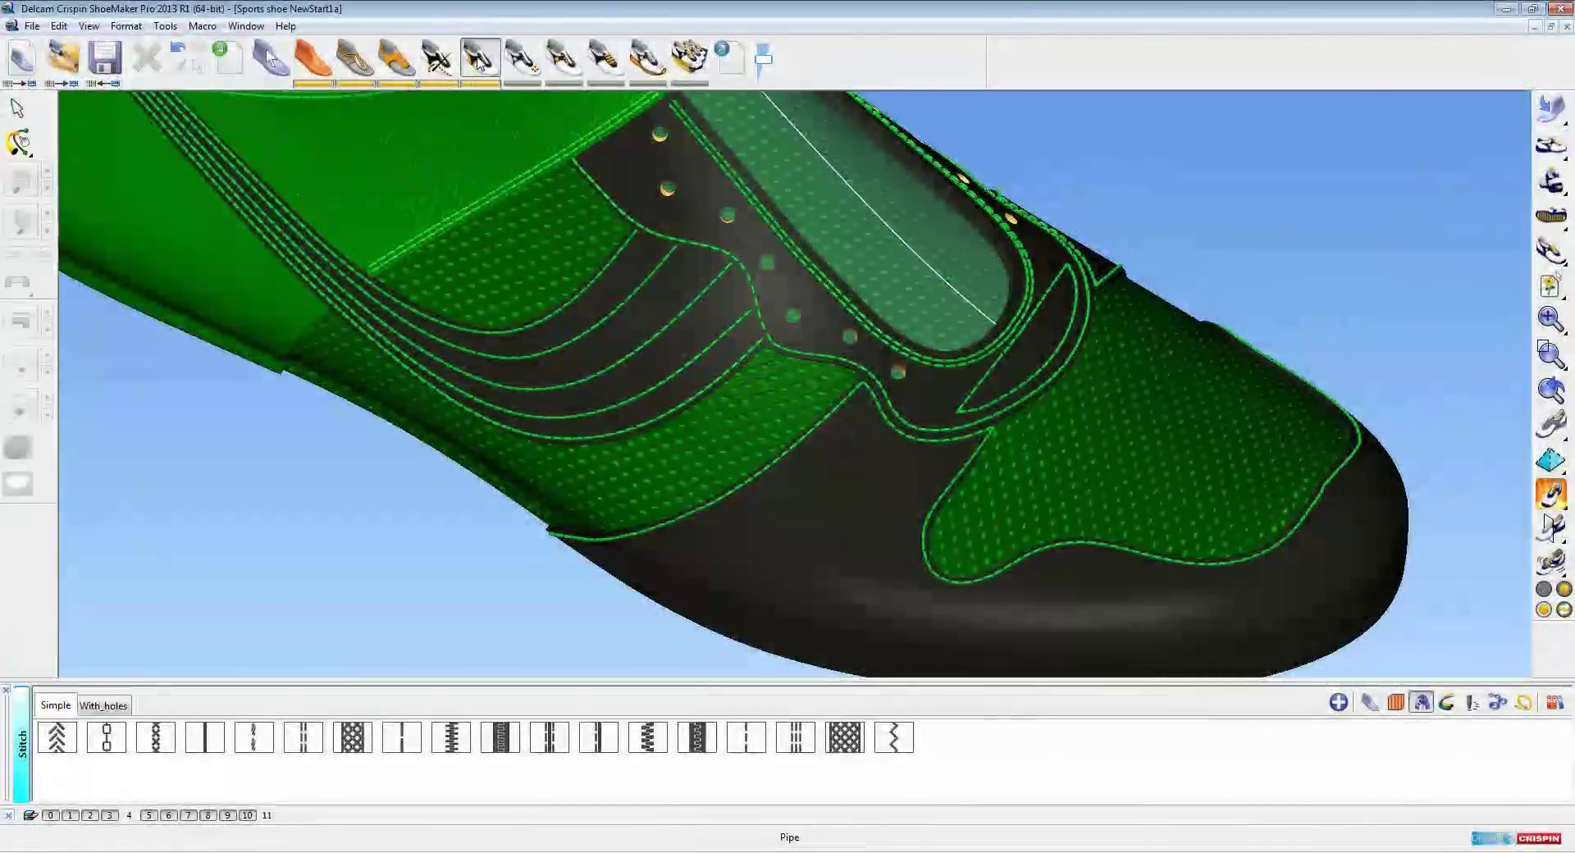
pyautogui.scroll(-3, 492, 175)
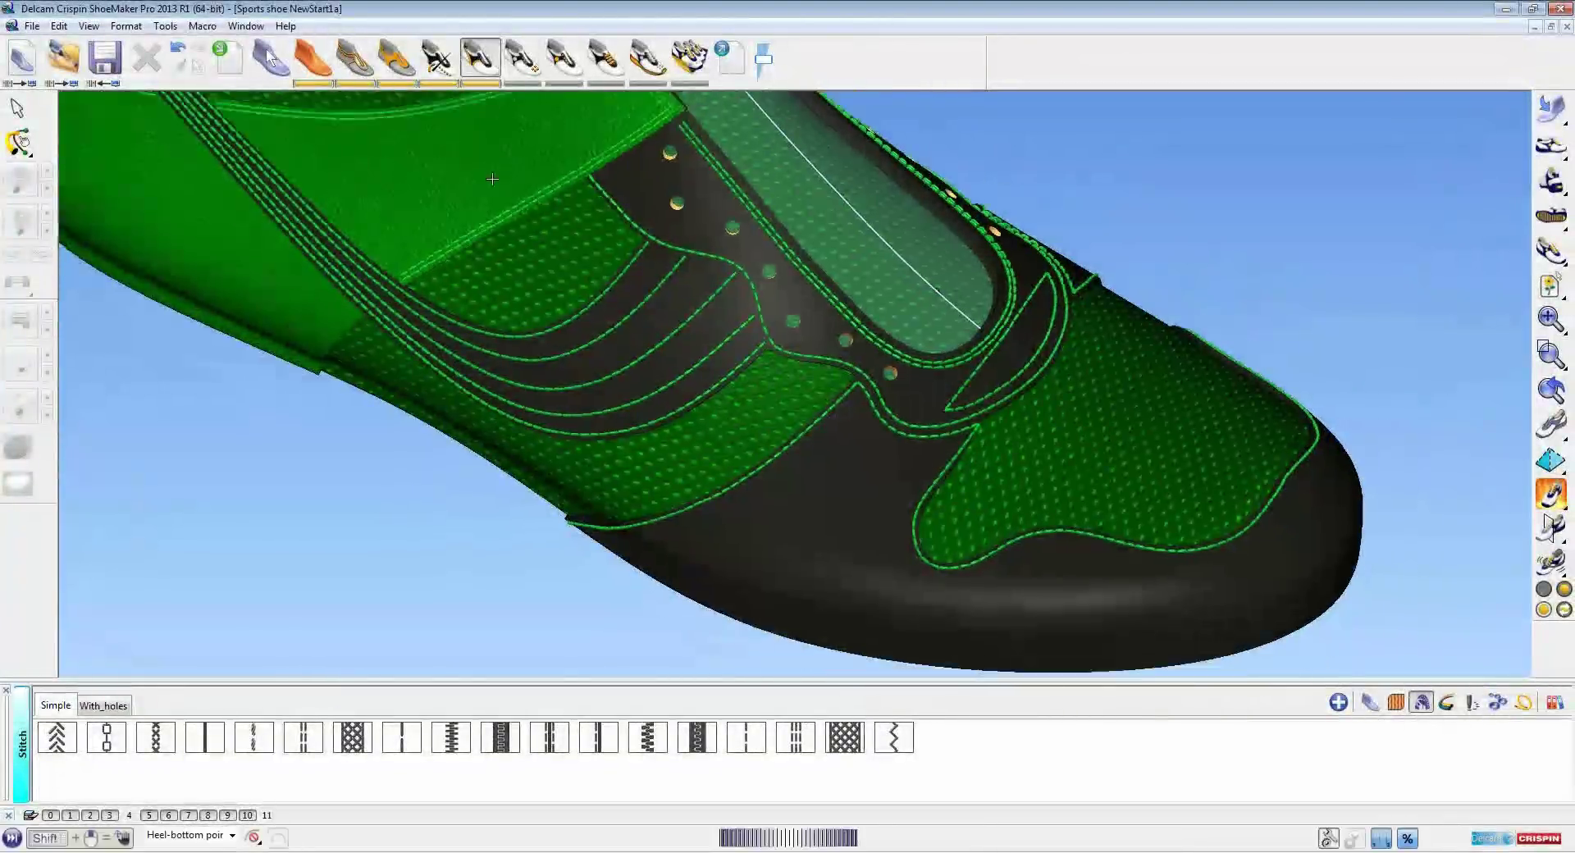
pyautogui.click(402, 85)
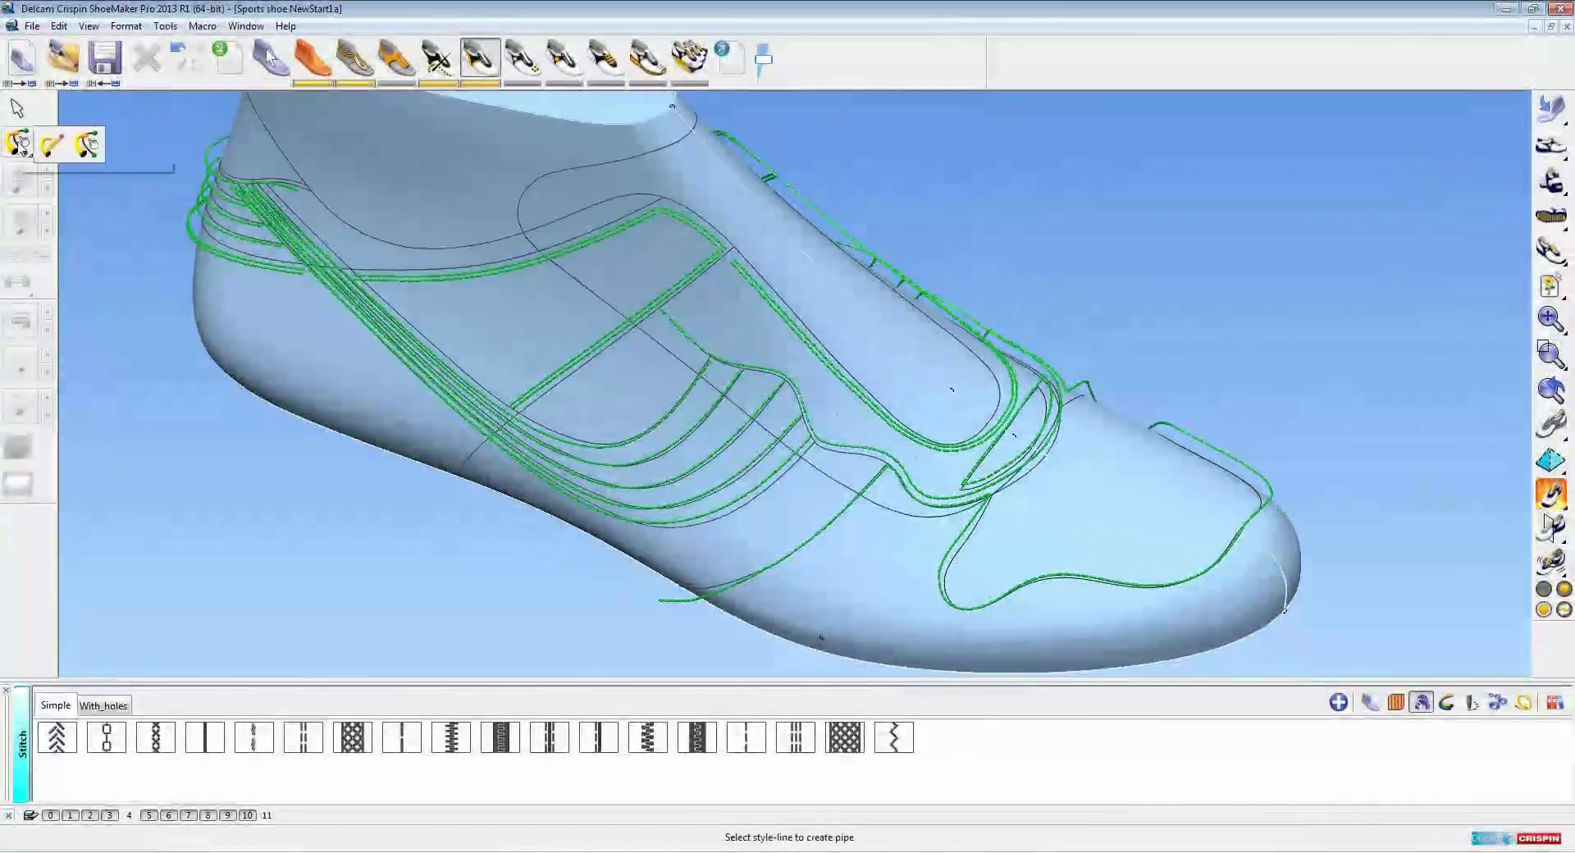
pyautogui.click(1447, 703)
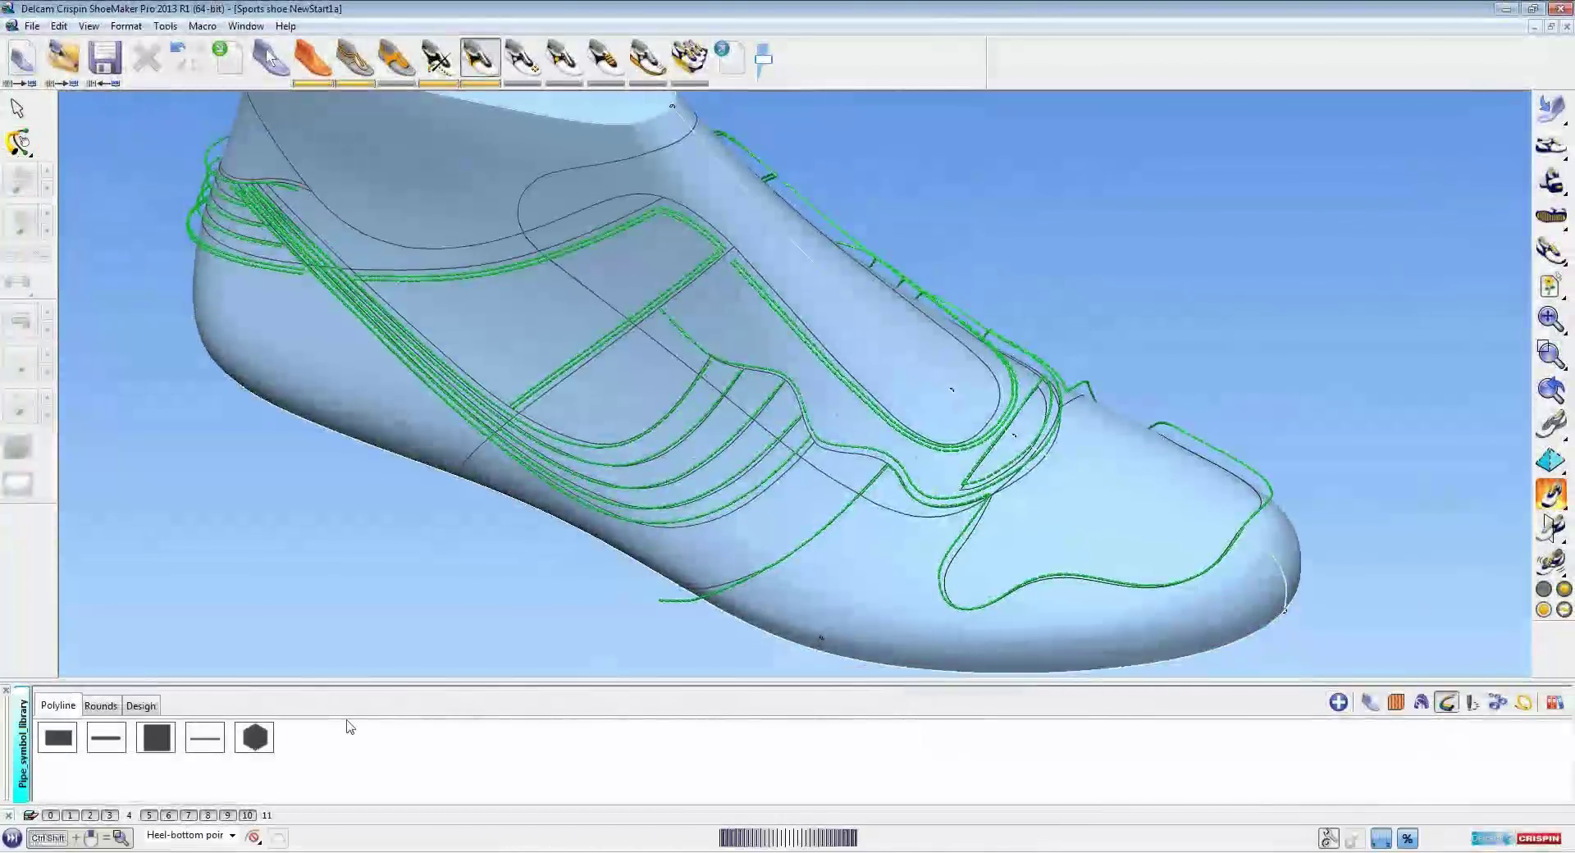
pyautogui.click(18, 142)
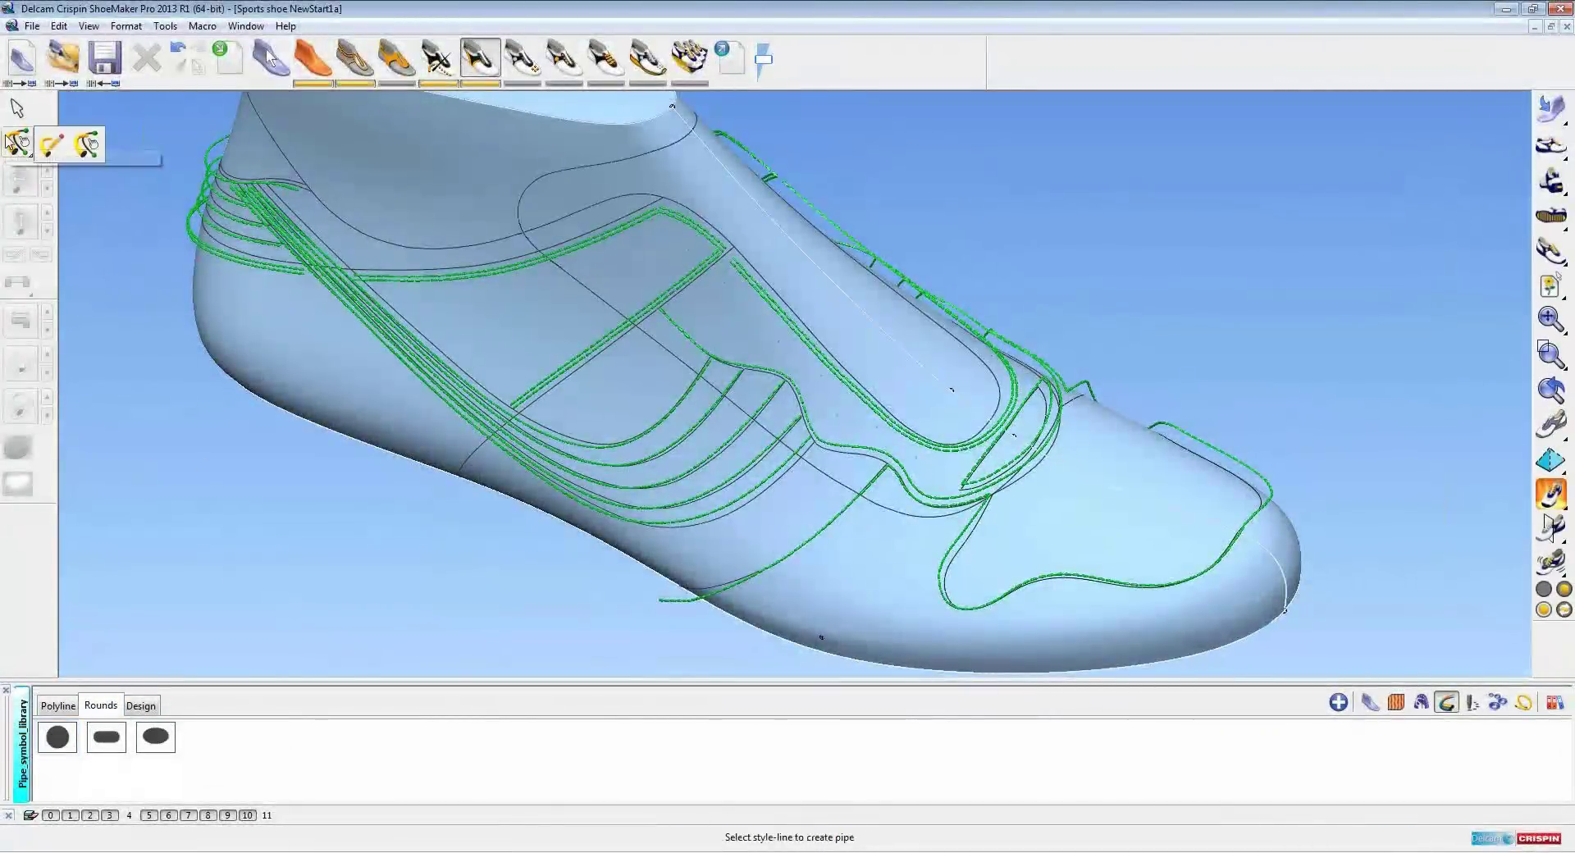
pyautogui.click(89, 145)
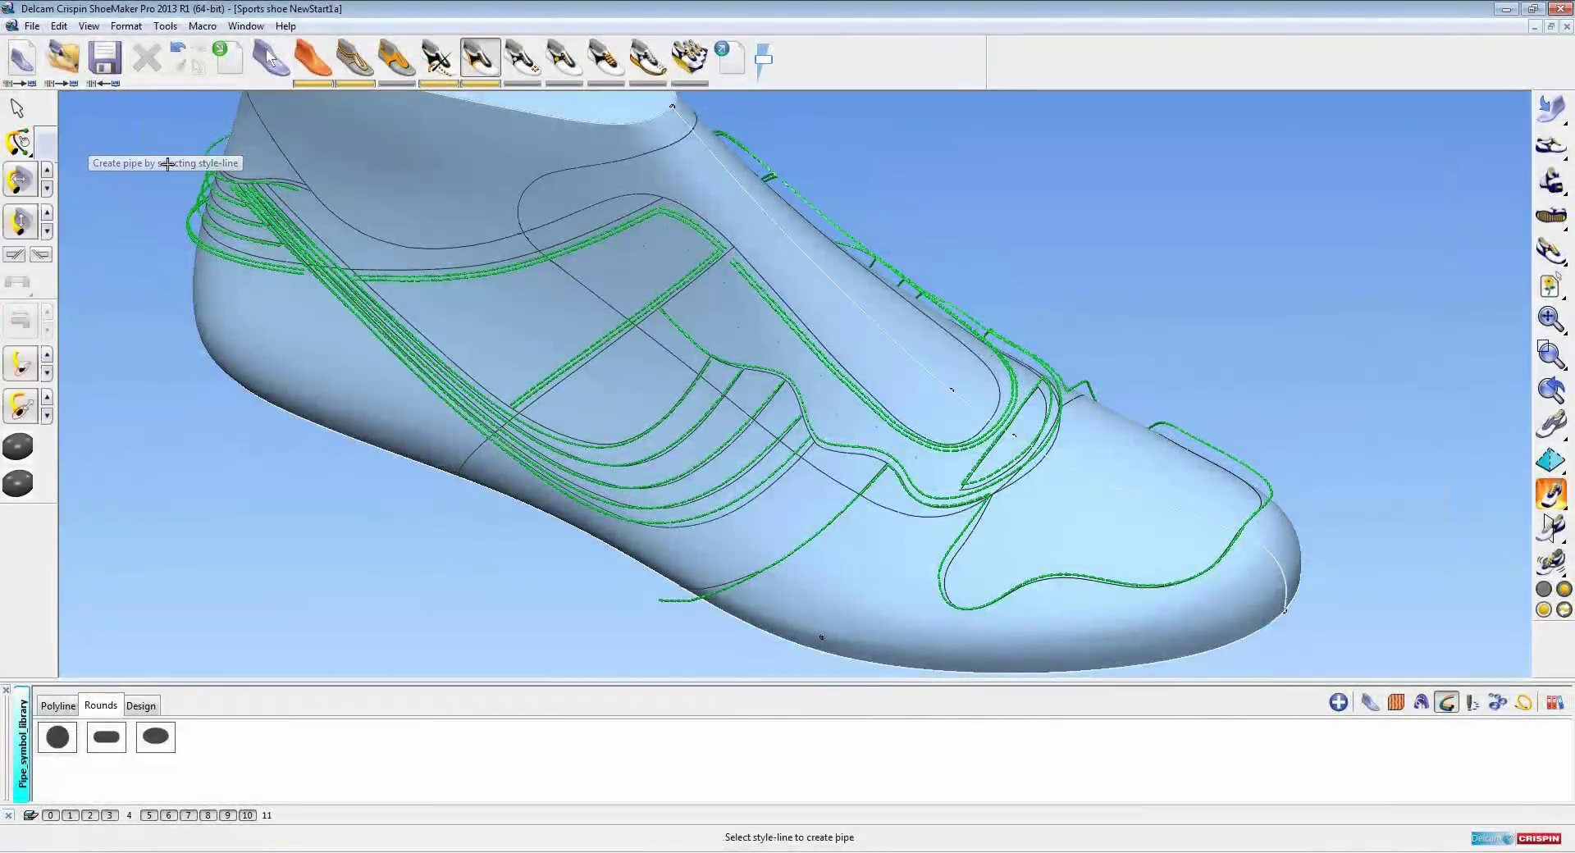
pyautogui.click(508, 239)
pyautogui.scroll(3, 811, 312)
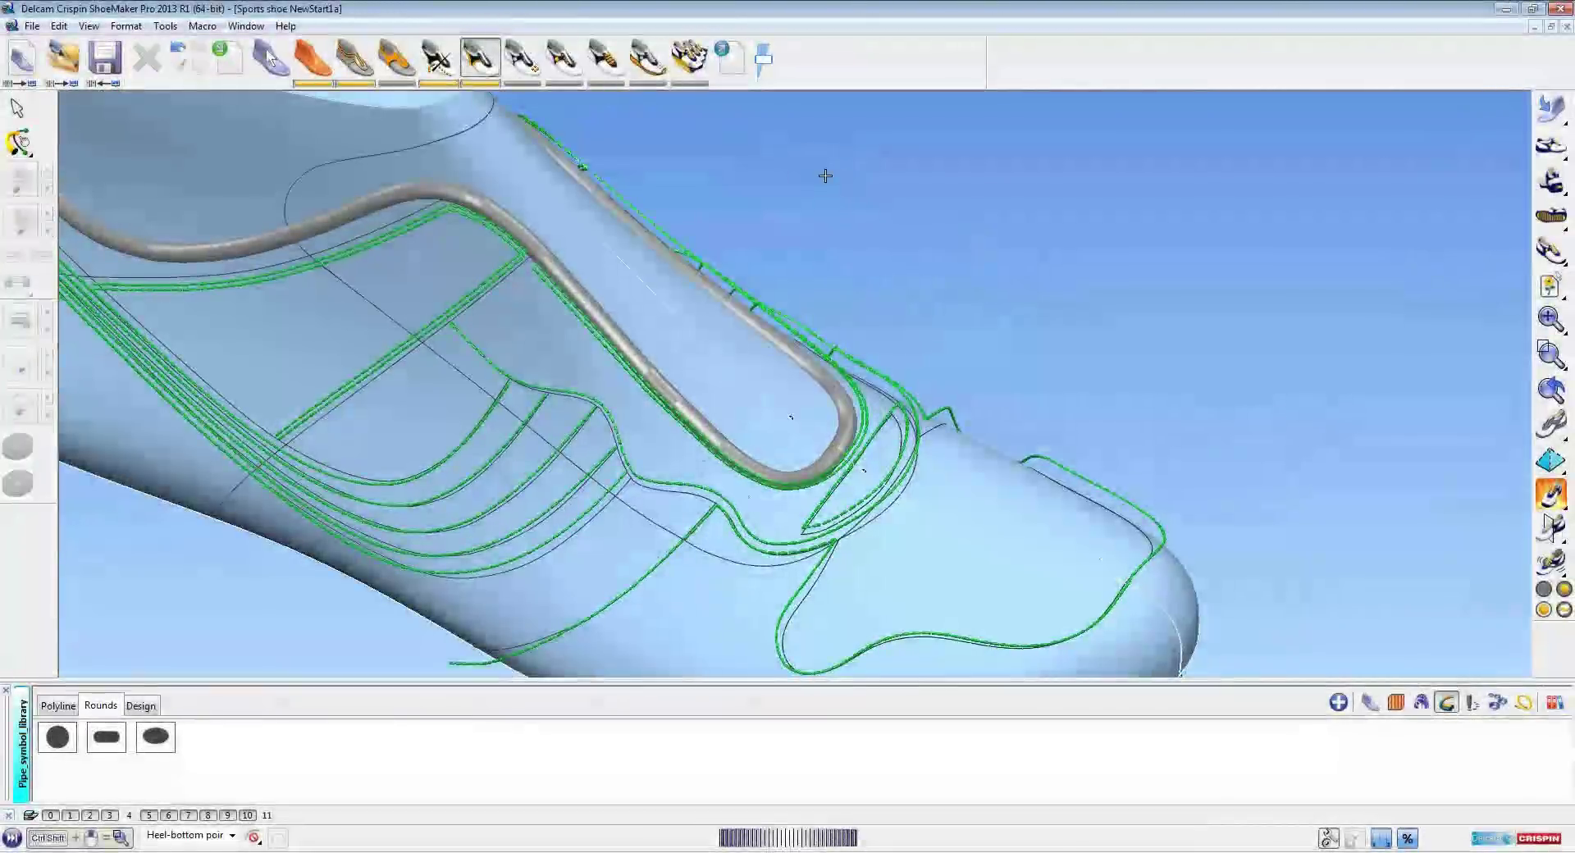
# Show the shoe-pieces again together with the new pipe around the opening
pyautogui.scroll(-4, 823, 186)
pyautogui.moveTo(996, 339); pyautogui.dragTo(1042, 325, button='middle')
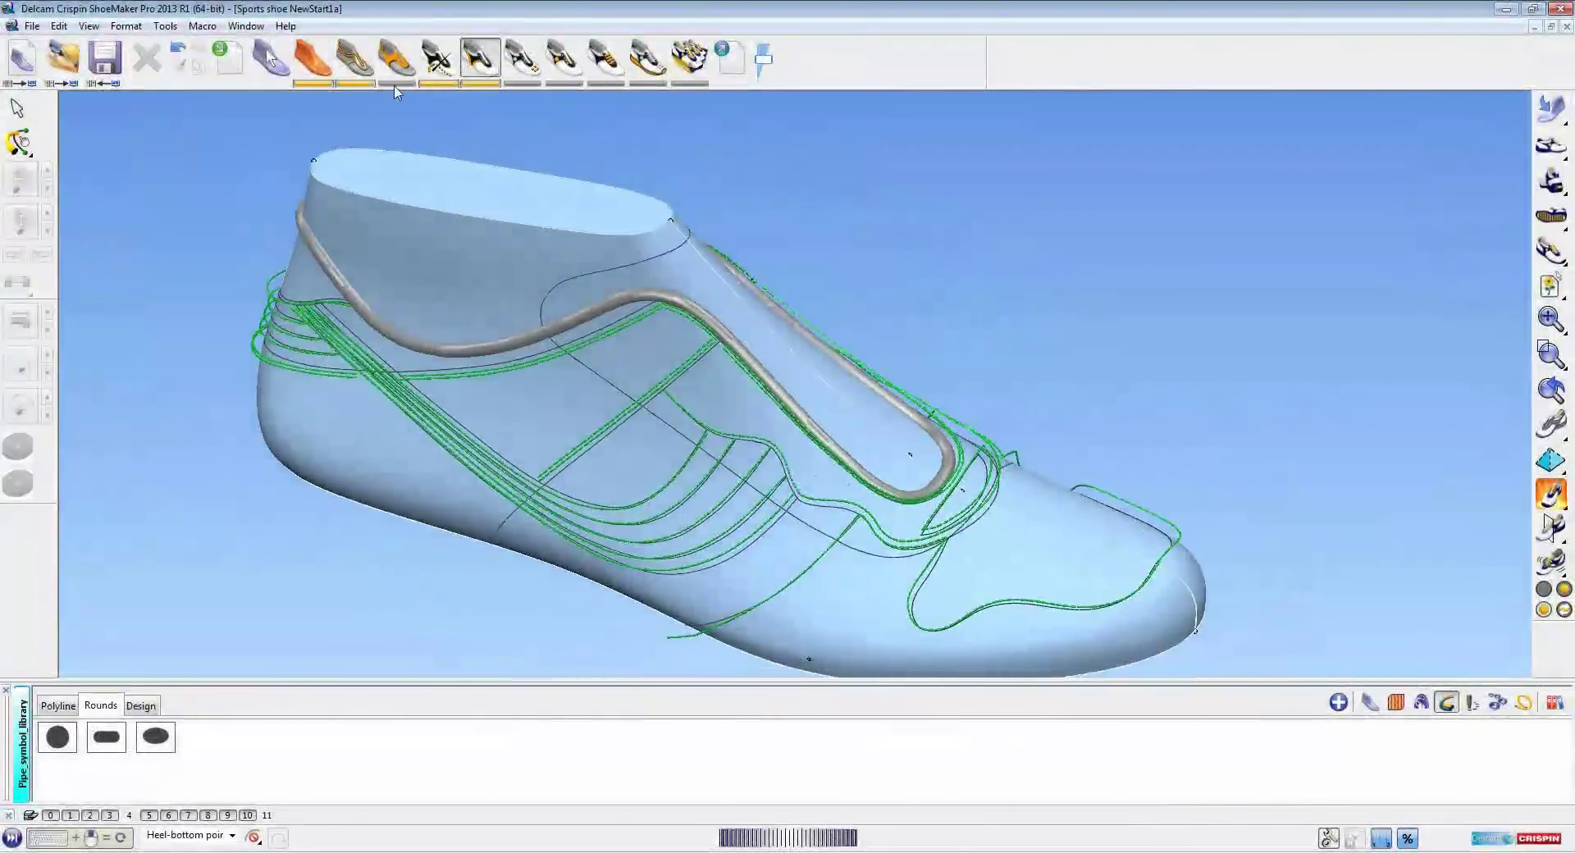
pyautogui.click(394, 84)
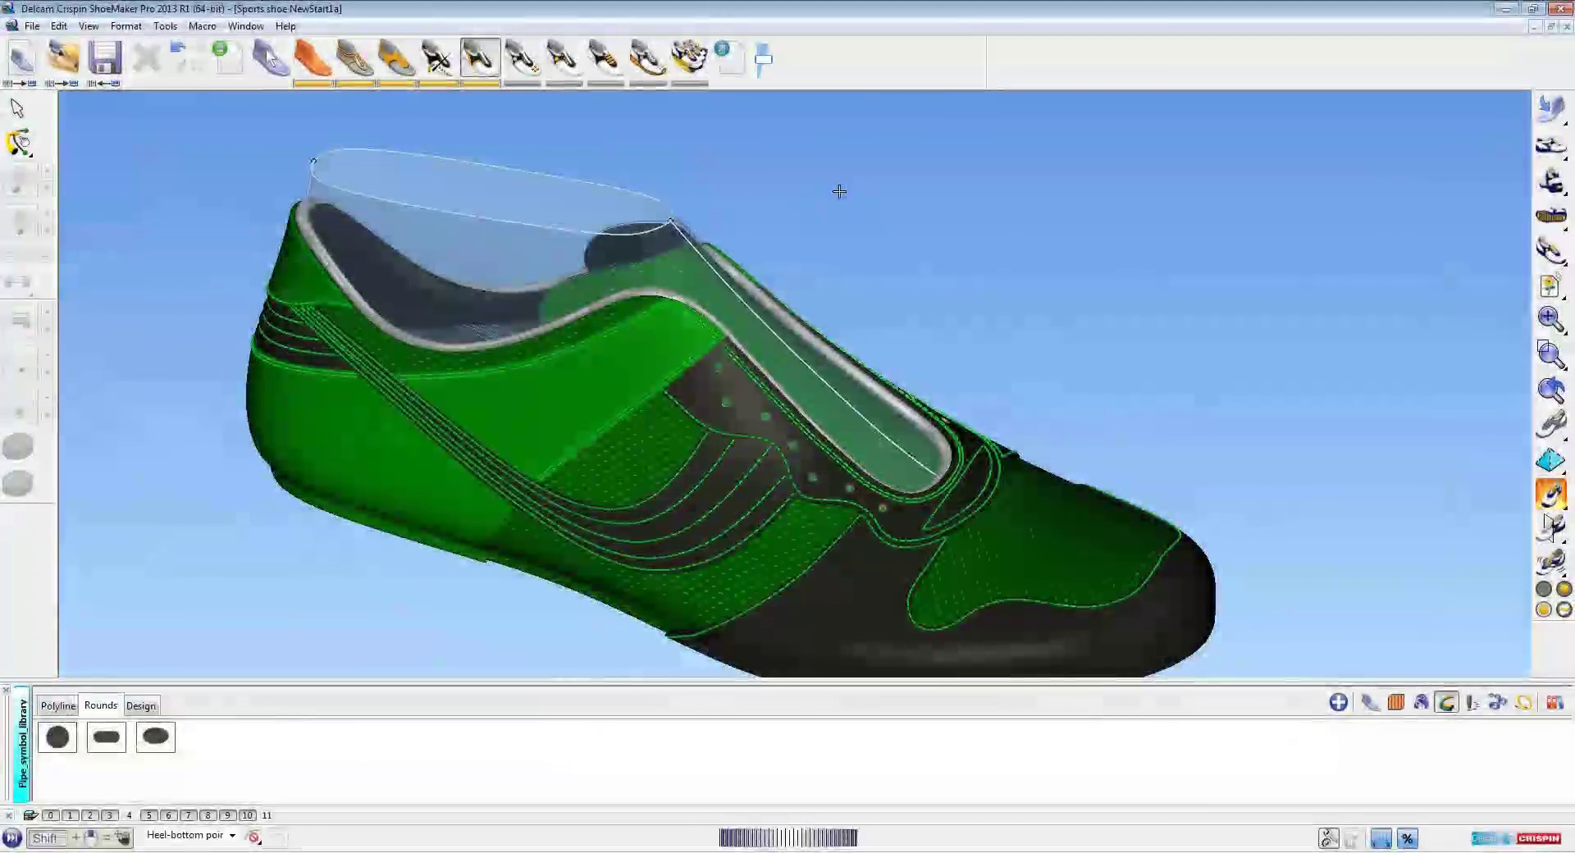
pyautogui.keyDown('shift'); pyautogui.moveTo(612, 394); pyautogui.dragTo(667, 344, button='middle'); pyautogui.keyUp('shift')
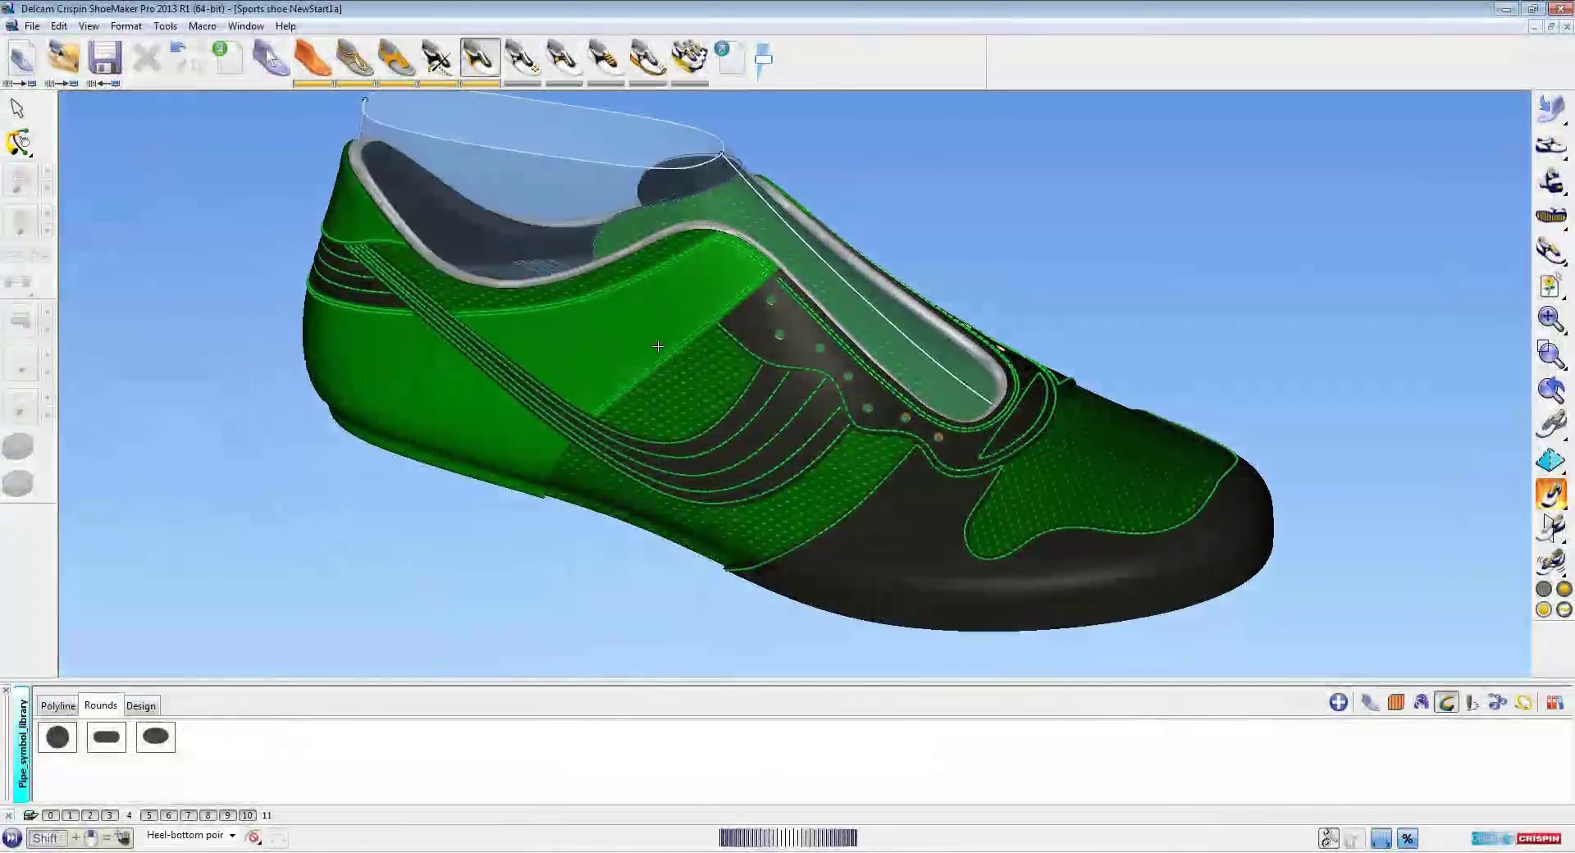
# Copy a green stitch's style, level, transparency and material onto the pipe on both sides of the shoe opening
pyautogui.scroll(3, 666, 344)
pyautogui.click(737, 429)
pyautogui.keyDown('shift'); pyautogui.moveTo(523, 299); pyautogui.dragTo(536, 369, button='middle'); pyautogui.keyUp('shift')
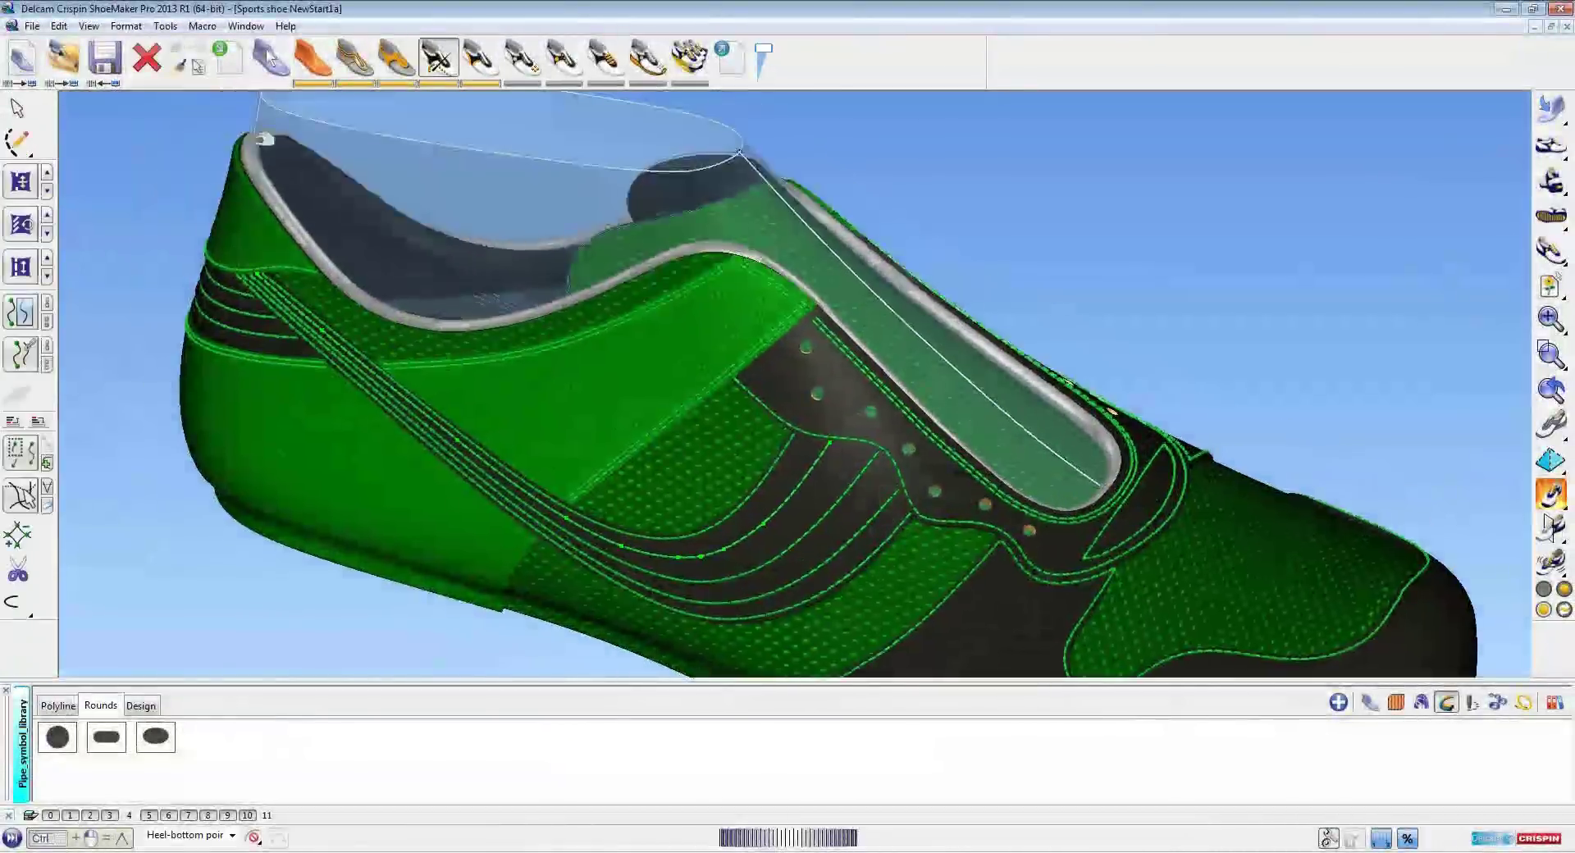
pyautogui.hotkey('ctrl', 'v')
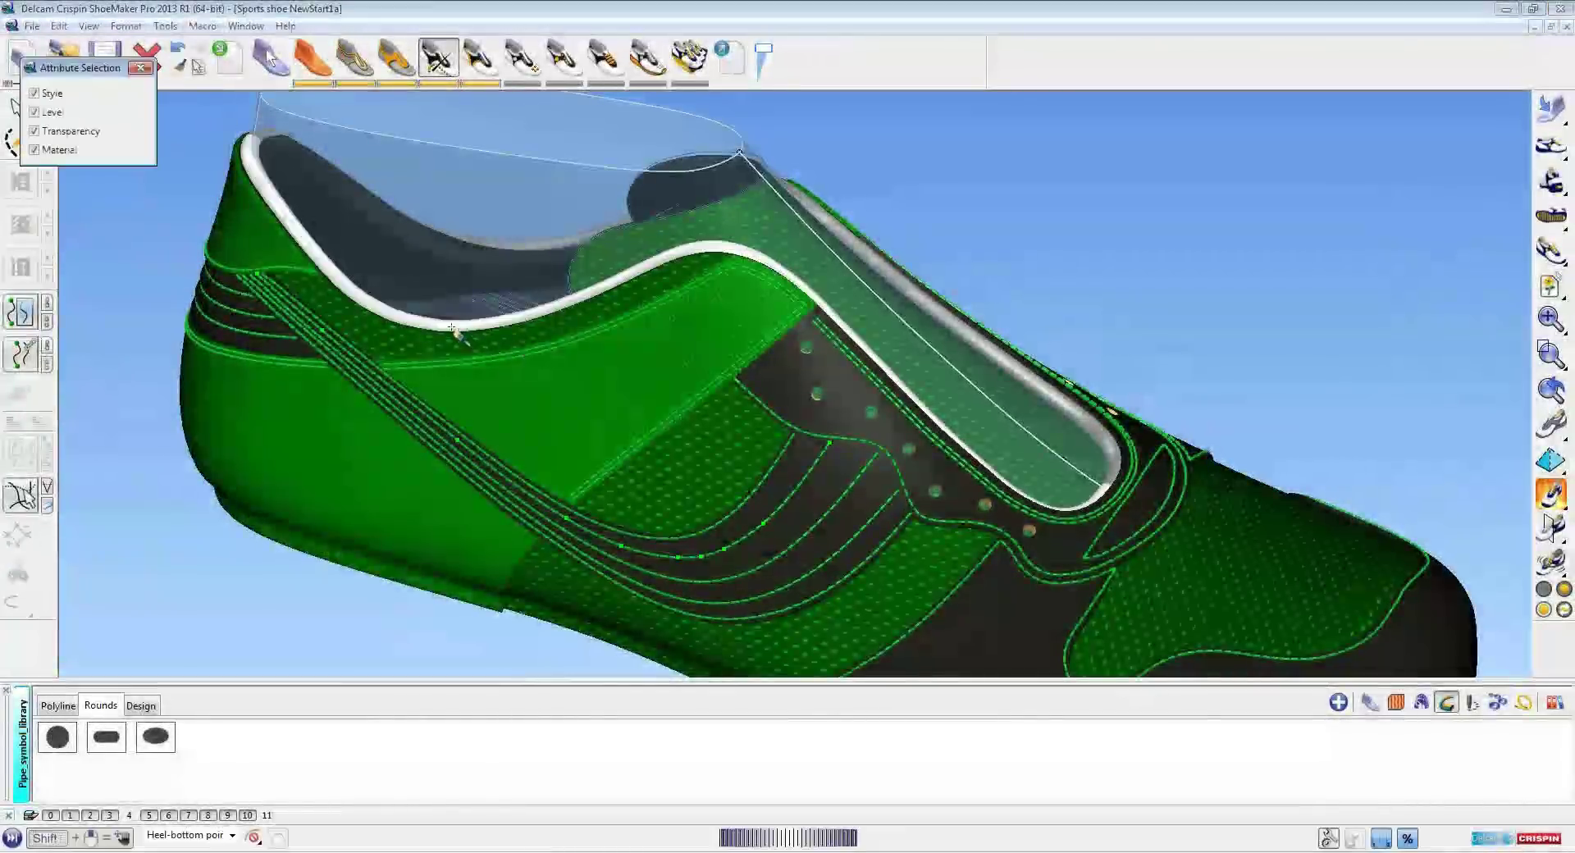
pyautogui.click(458, 331)
pyautogui.keyDown('shift'); pyautogui.moveTo(861, 344); pyautogui.dragTo(649, 320, button='middle'); pyautogui.keyUp('shift')
pyautogui.click(795, 336)
pyautogui.press('Escape')
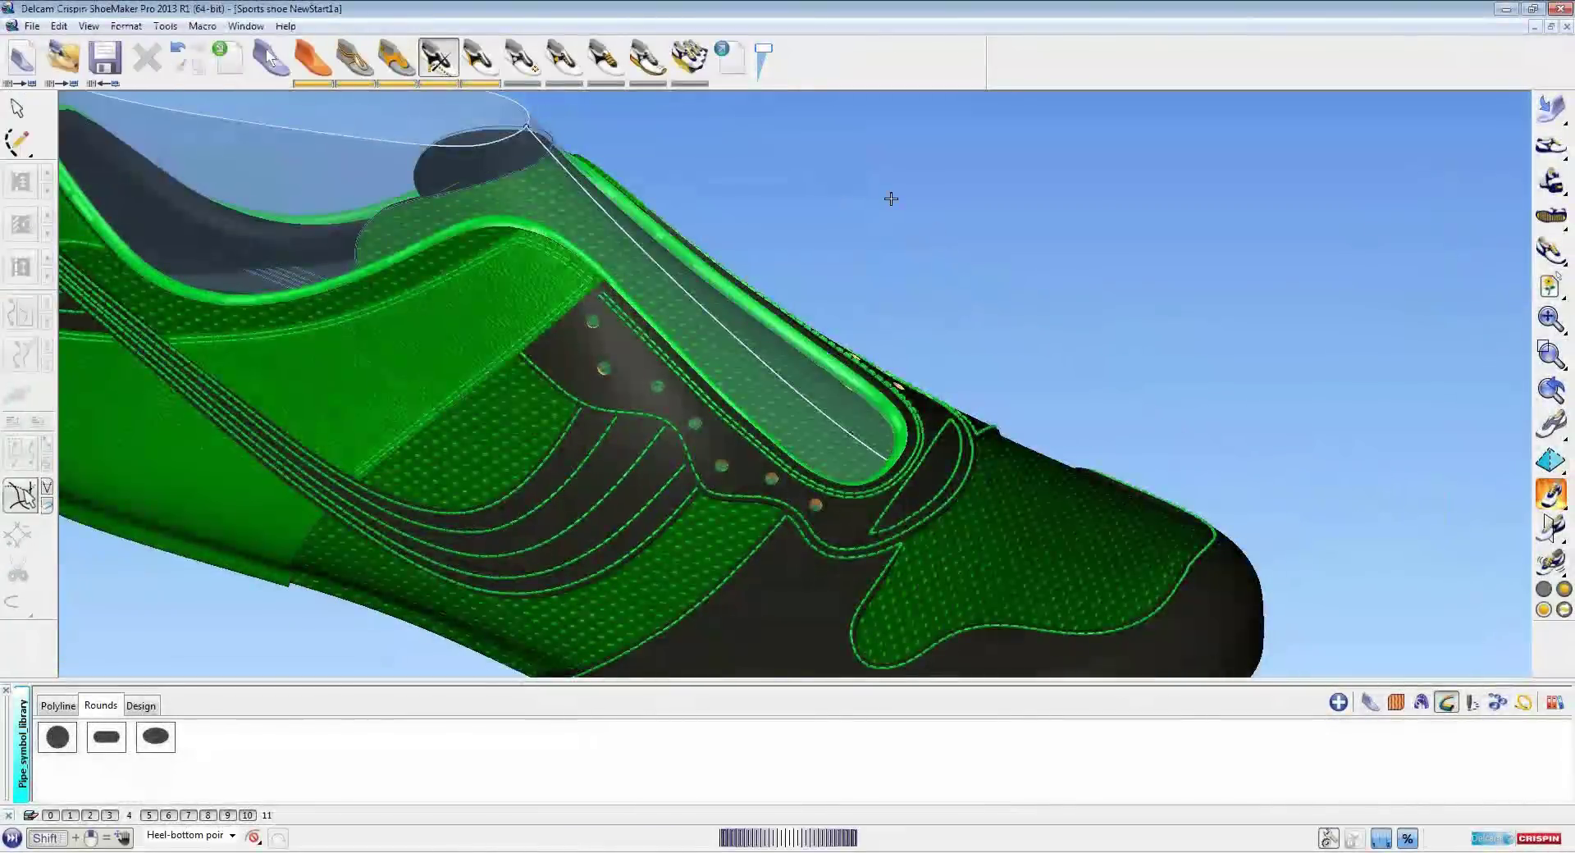
pyautogui.scroll(-5, 918, 229)
pyautogui.moveTo(1050, 272); pyautogui.dragTo(942, 278, button='middle')
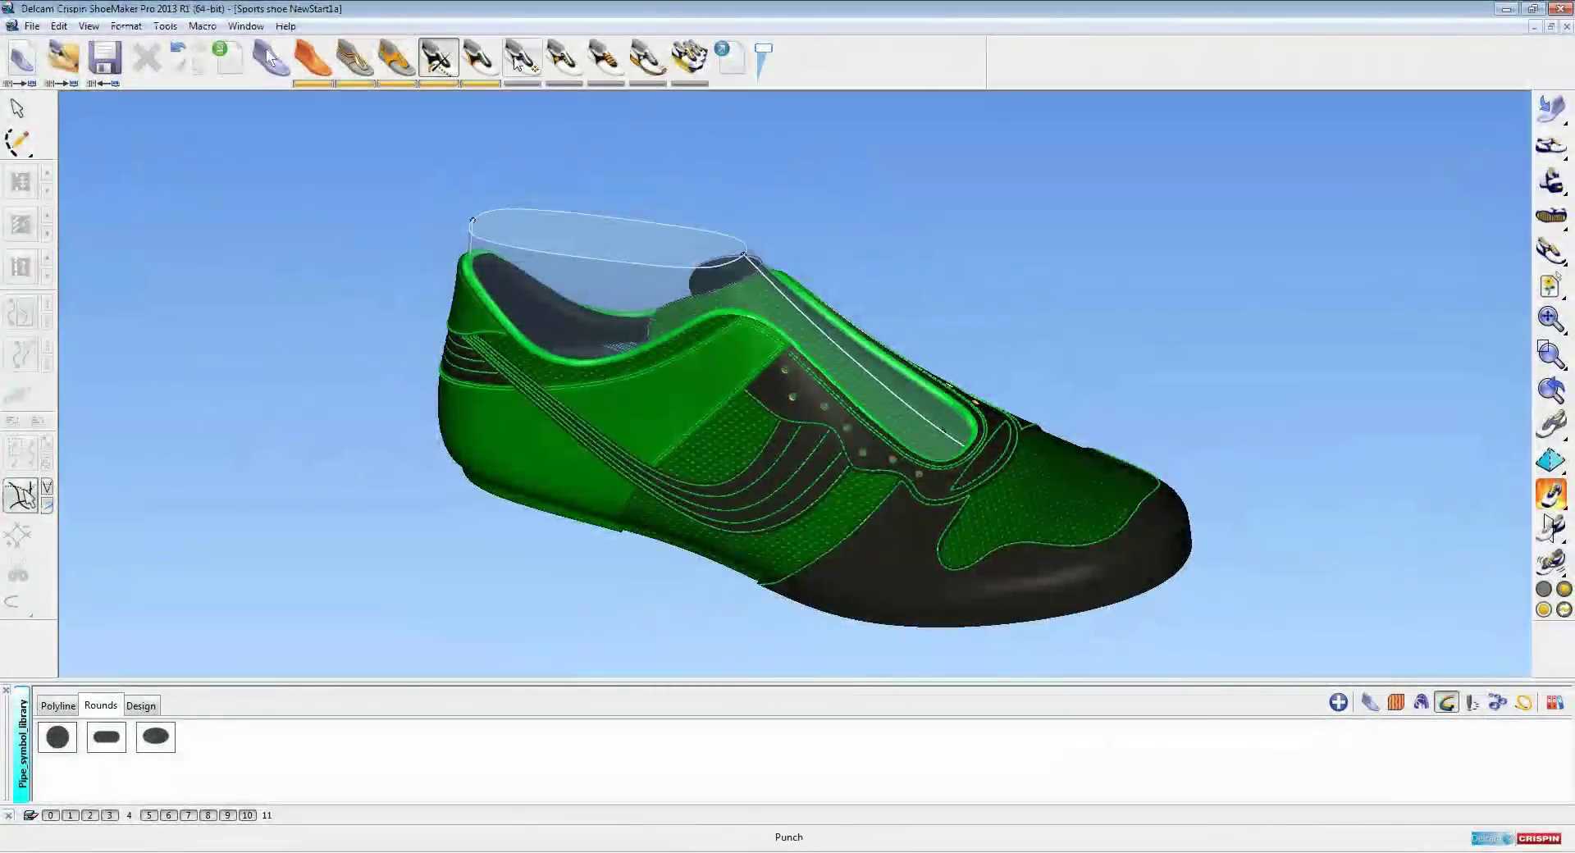
# Bring up the punch library and choose the plain circular symbol from the Rounds set
pyautogui.click(517, 62)
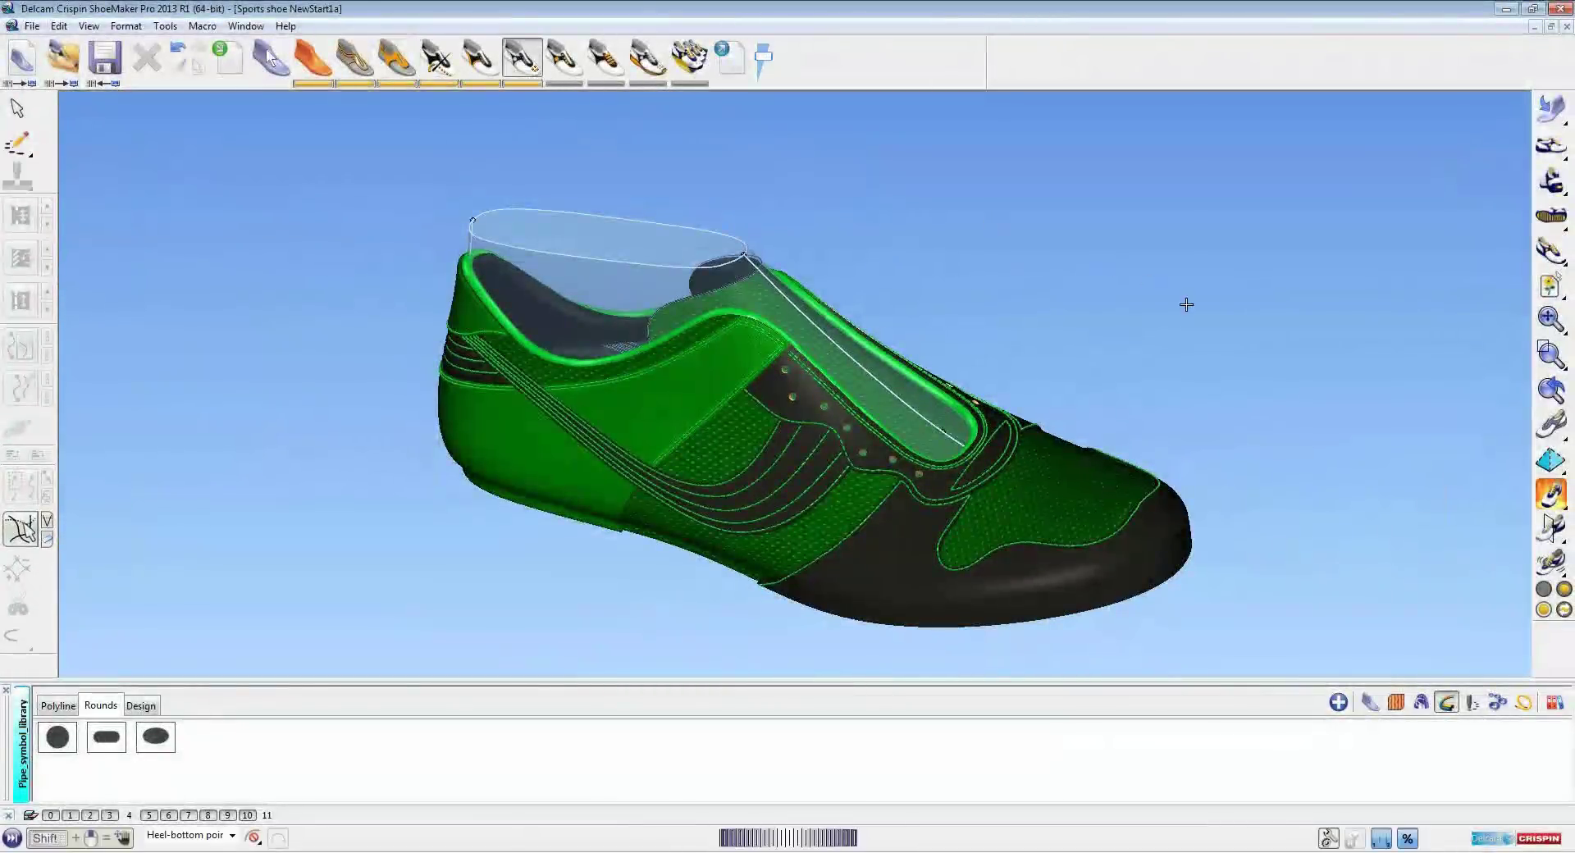
pyautogui.click(1470, 703)
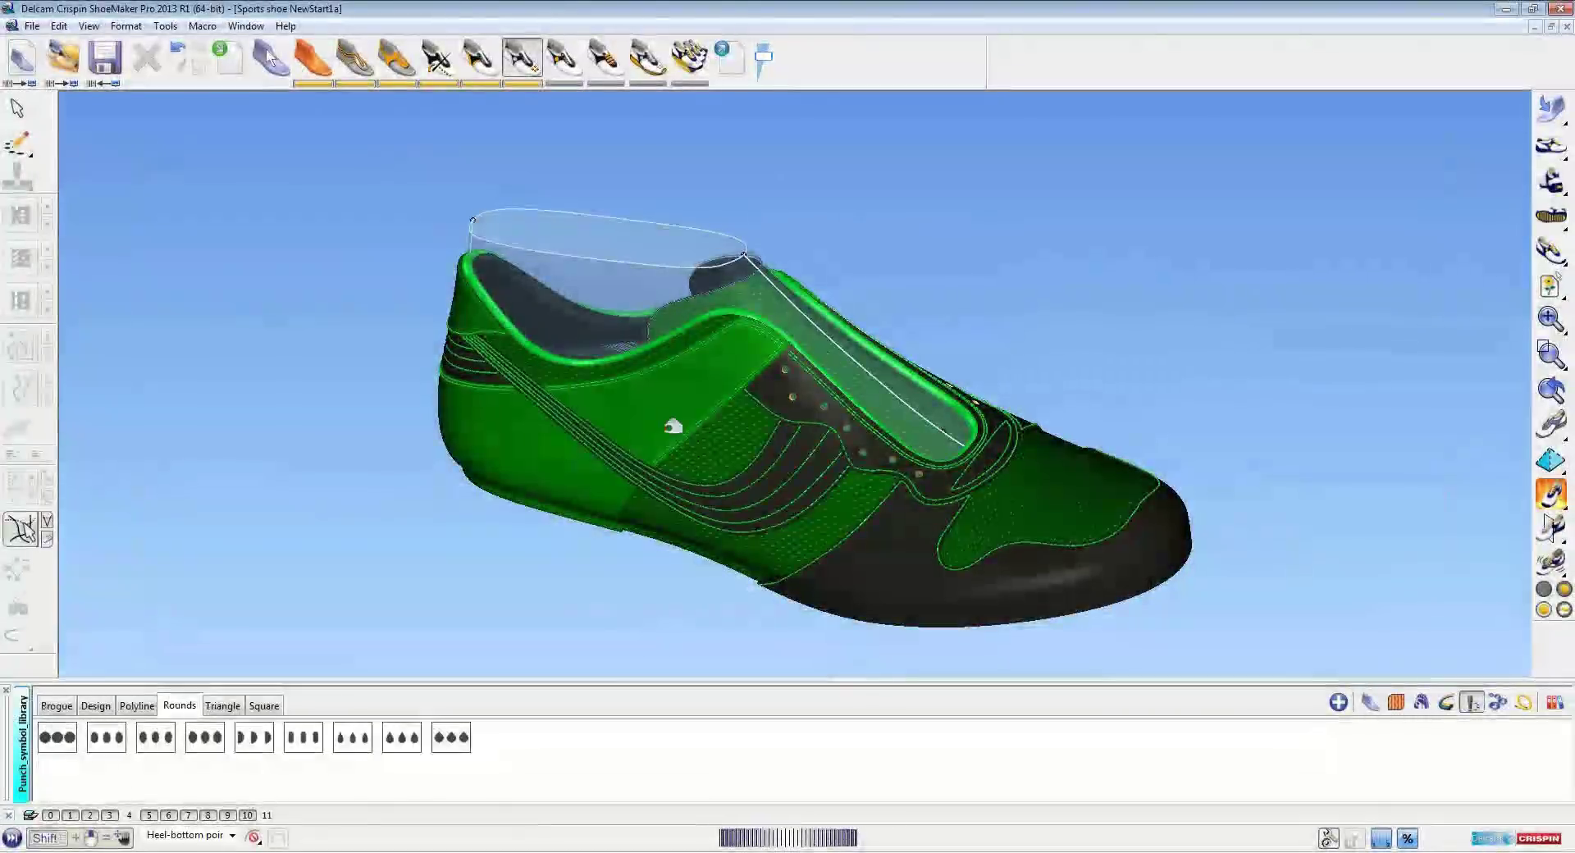
pyautogui.scroll(3, 963, 540)
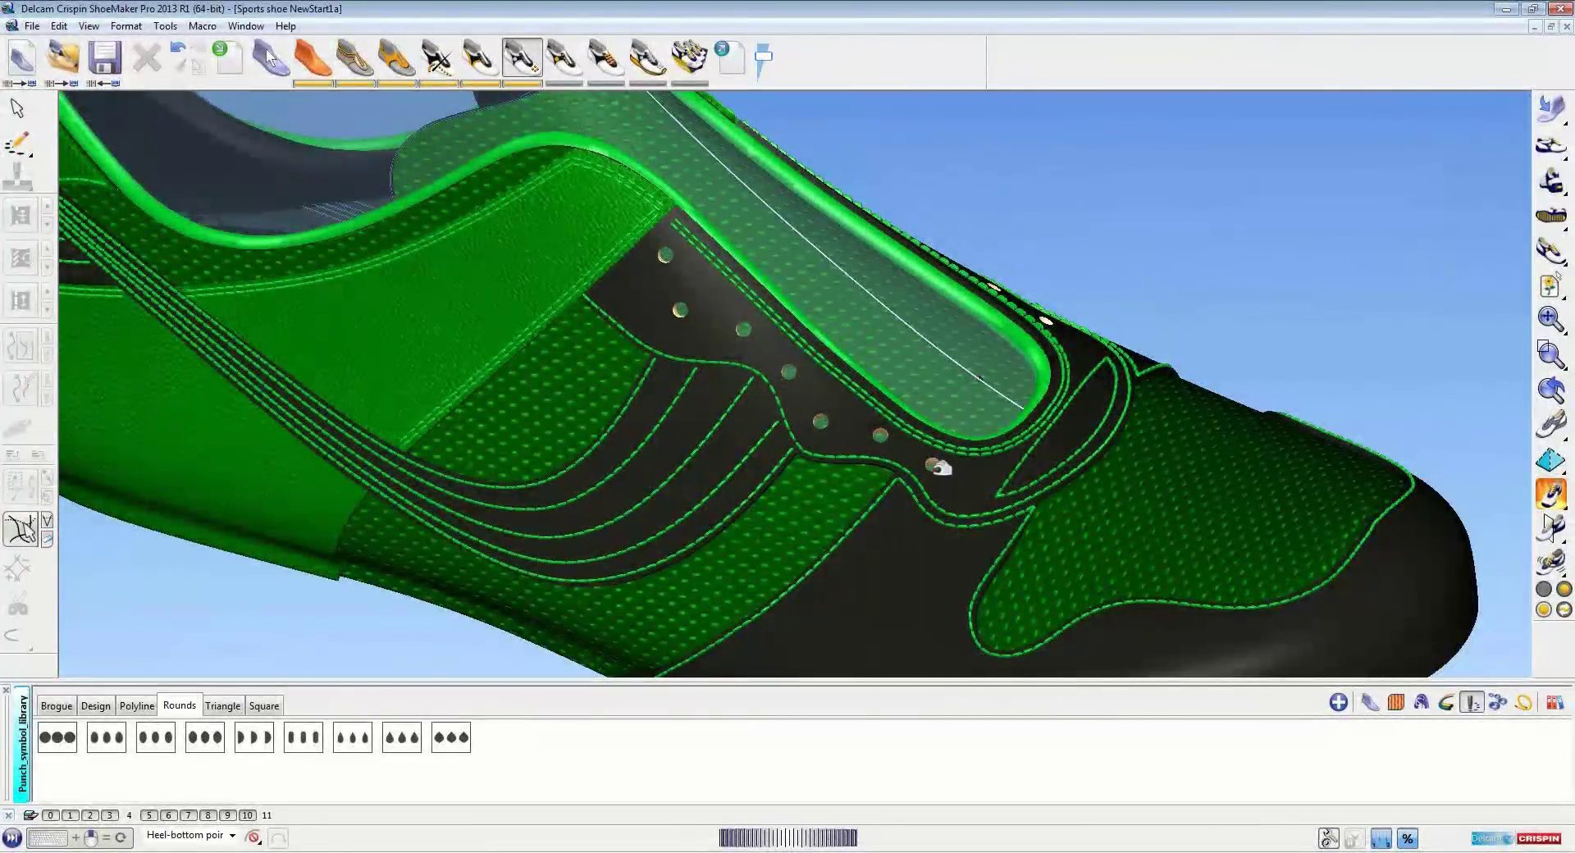
pyautogui.click(930, 464)
pyautogui.click(105, 737)
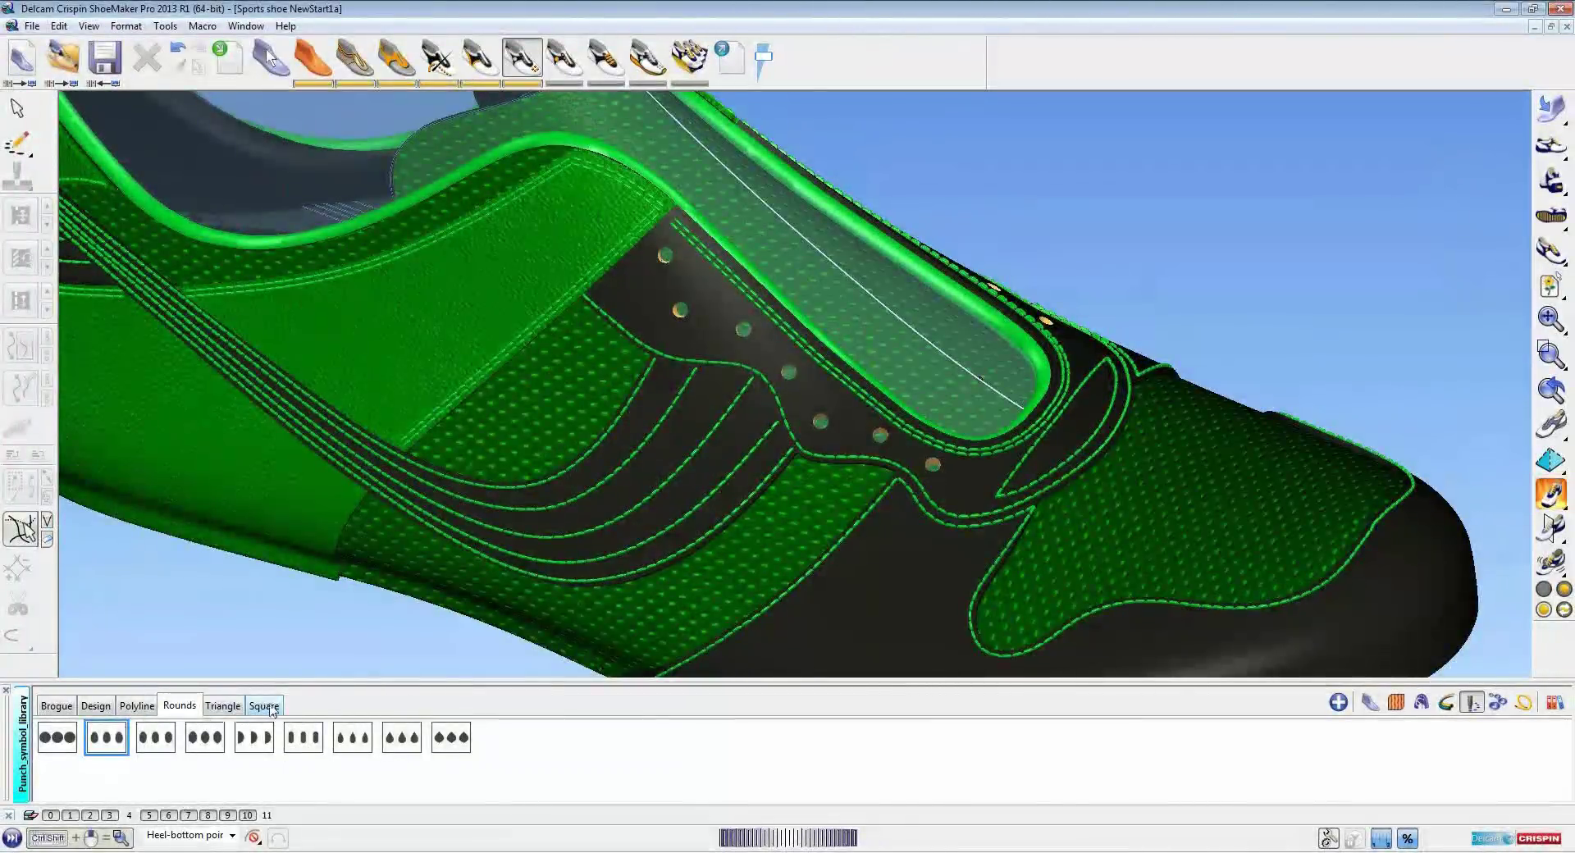
pyautogui.click(60, 747)
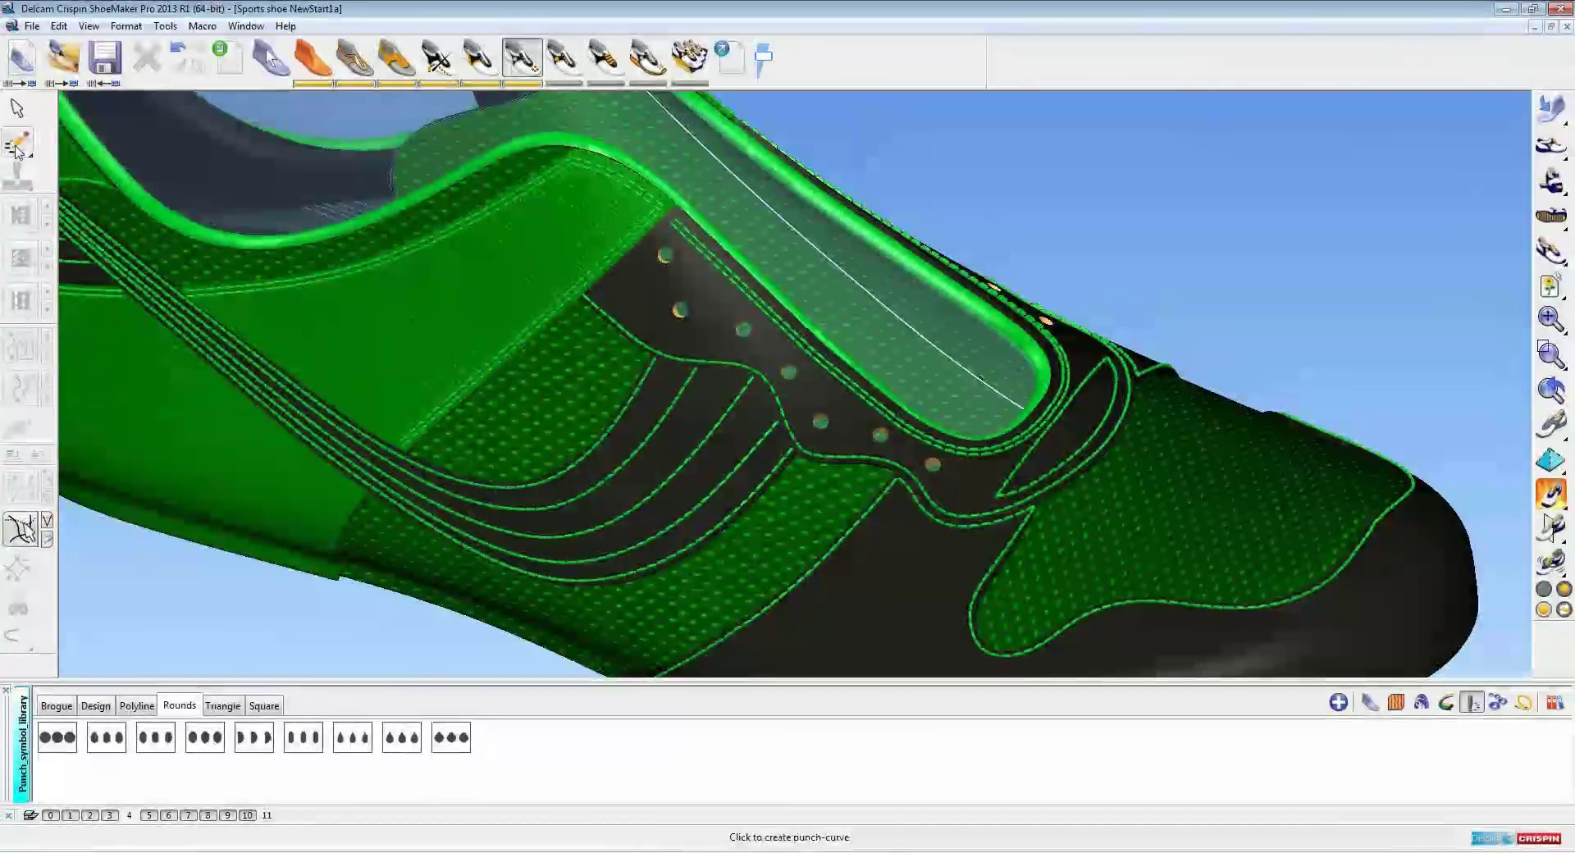
# Place four single round punches in a diamond pattern on the green side piece, behind the top of the lacing panel
pyautogui.click(18, 145)
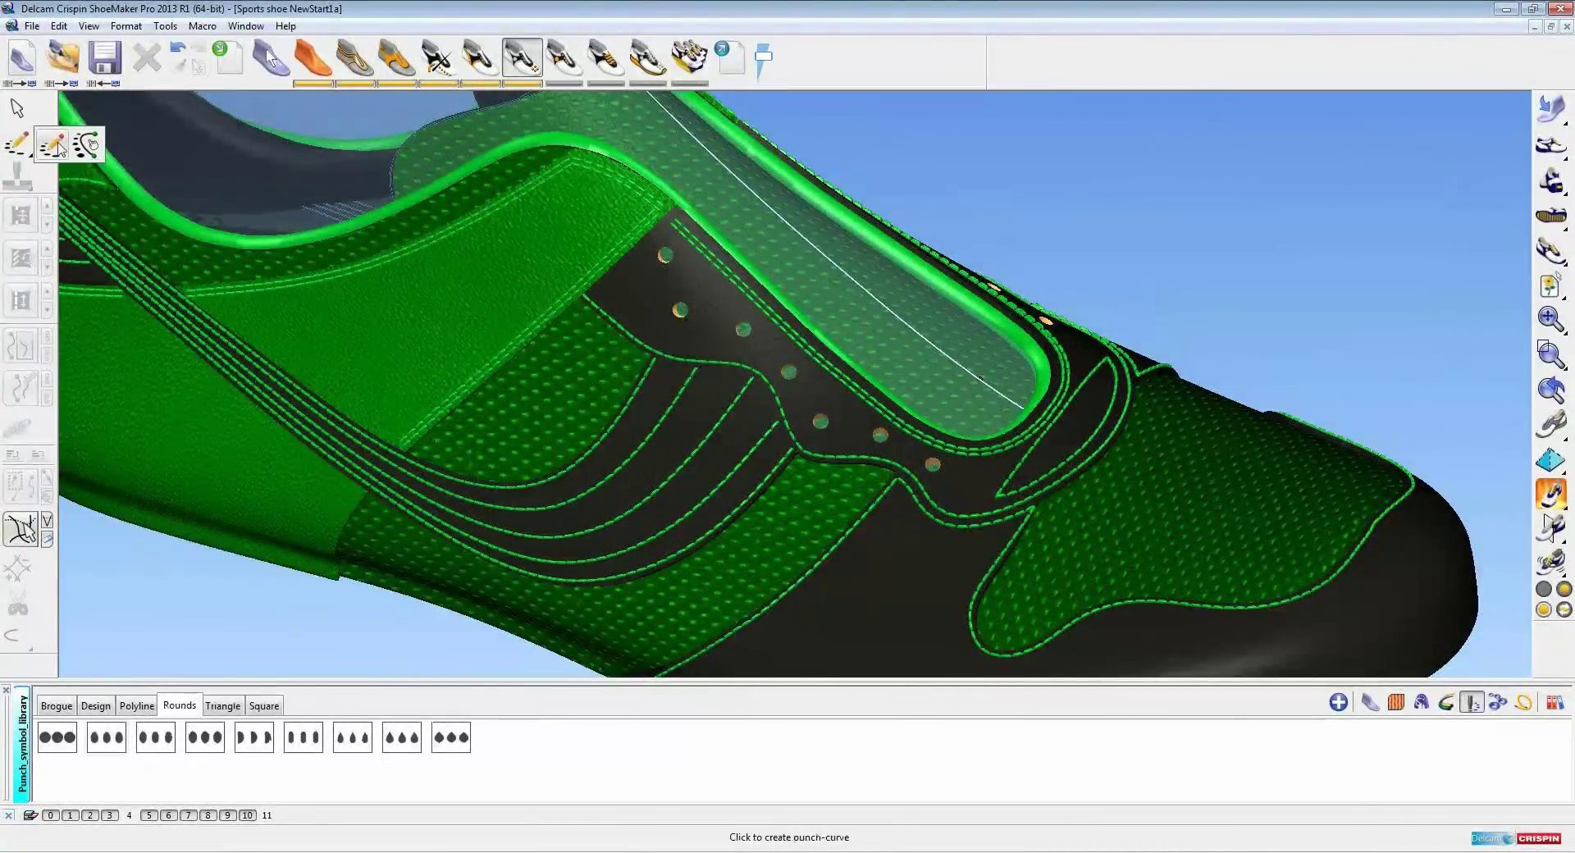
pyautogui.click(54, 146)
pyautogui.scroll(5, 680, 293)
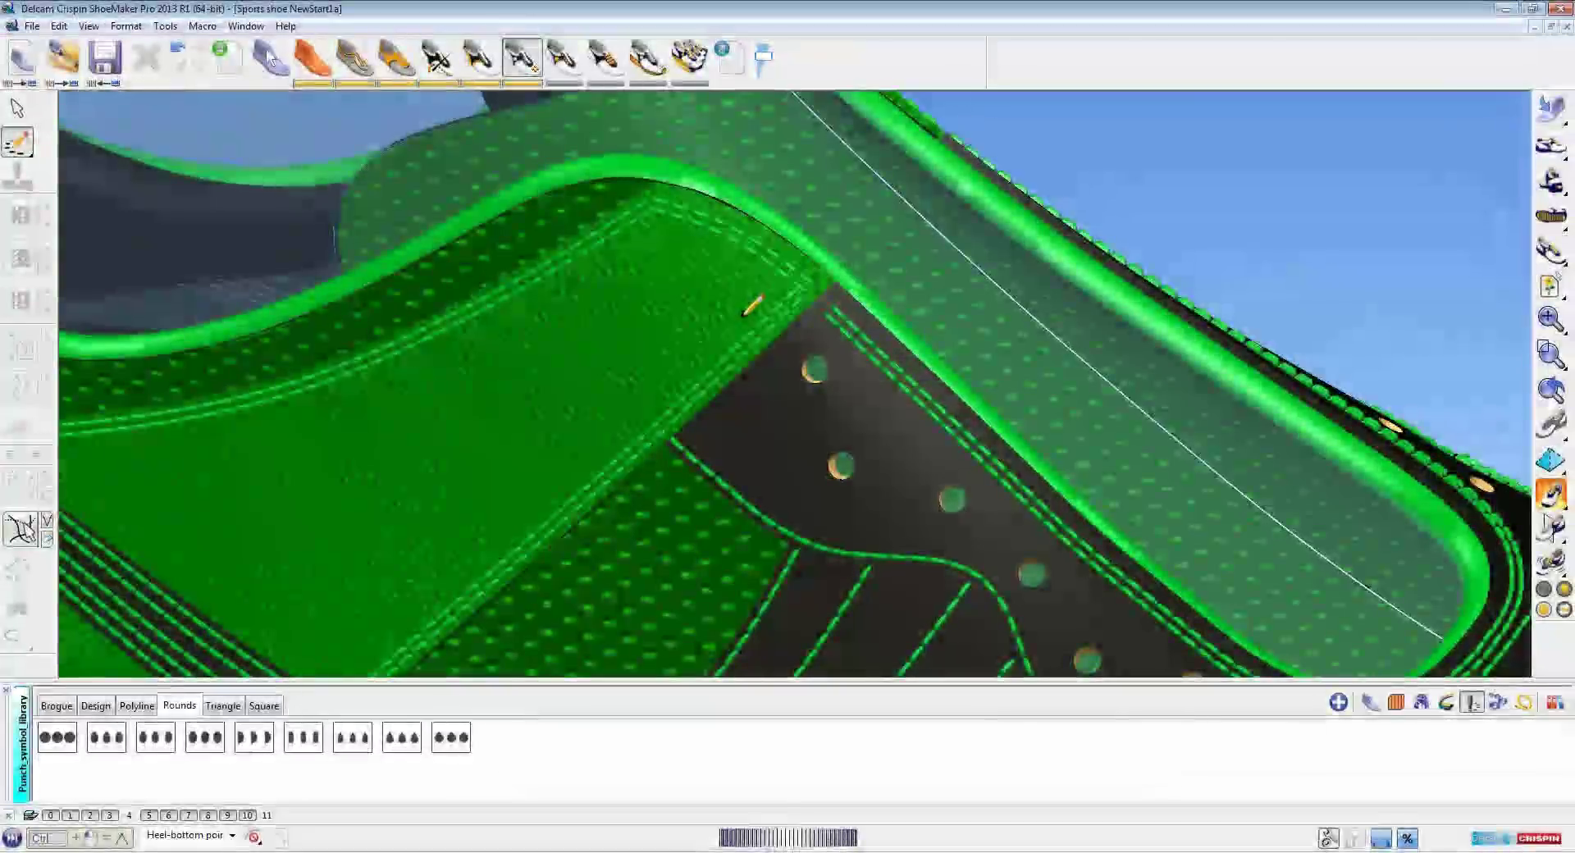
pyautogui.click(744, 315)
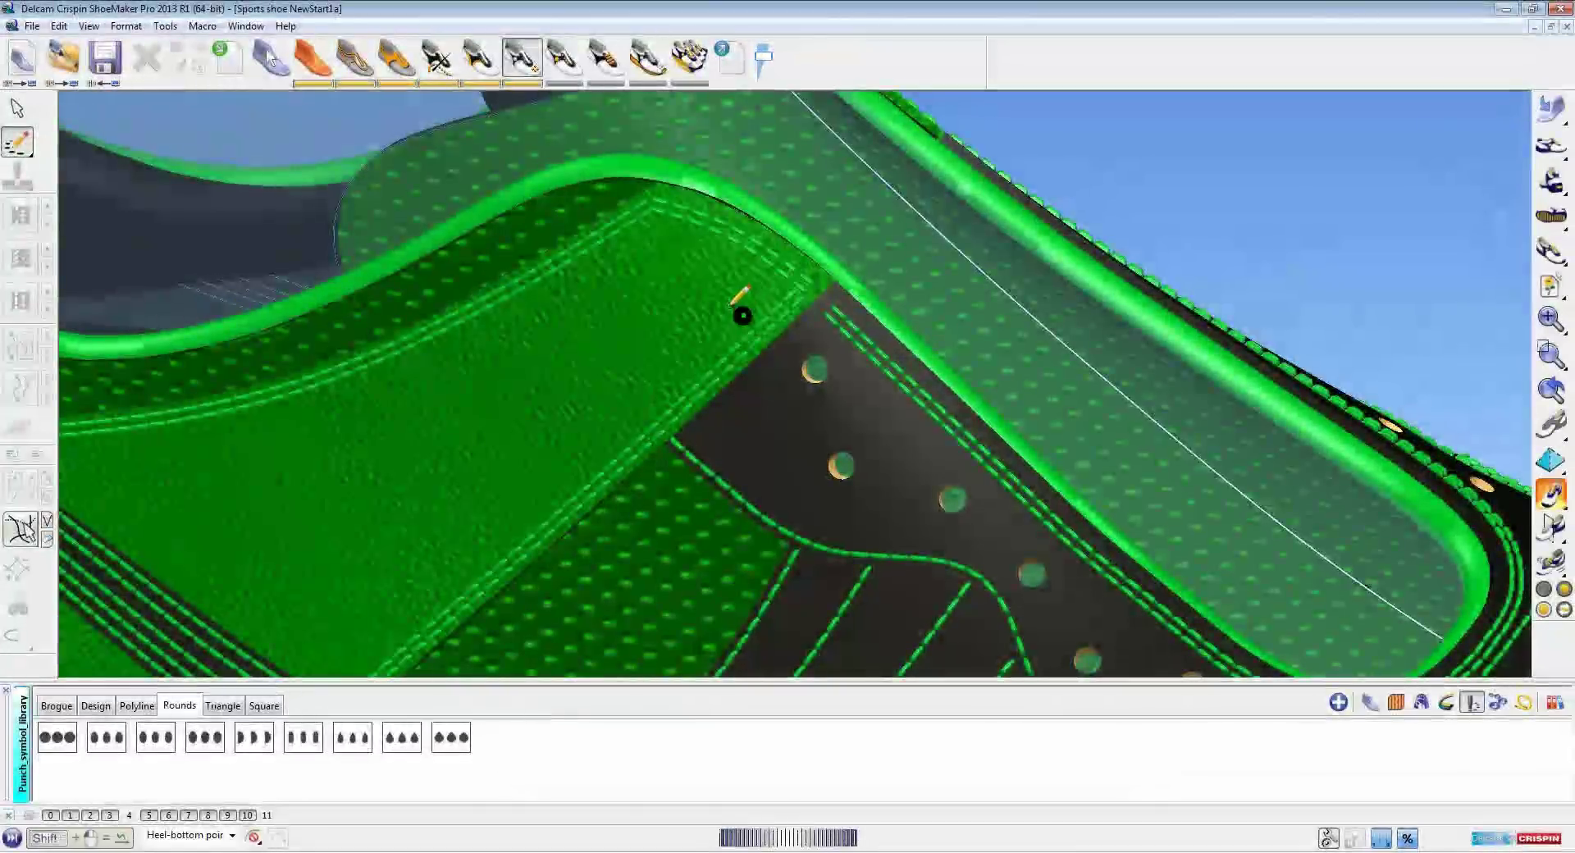
pyautogui.click(657, 249)
pyautogui.click(580, 302)
pyautogui.click(631, 367)
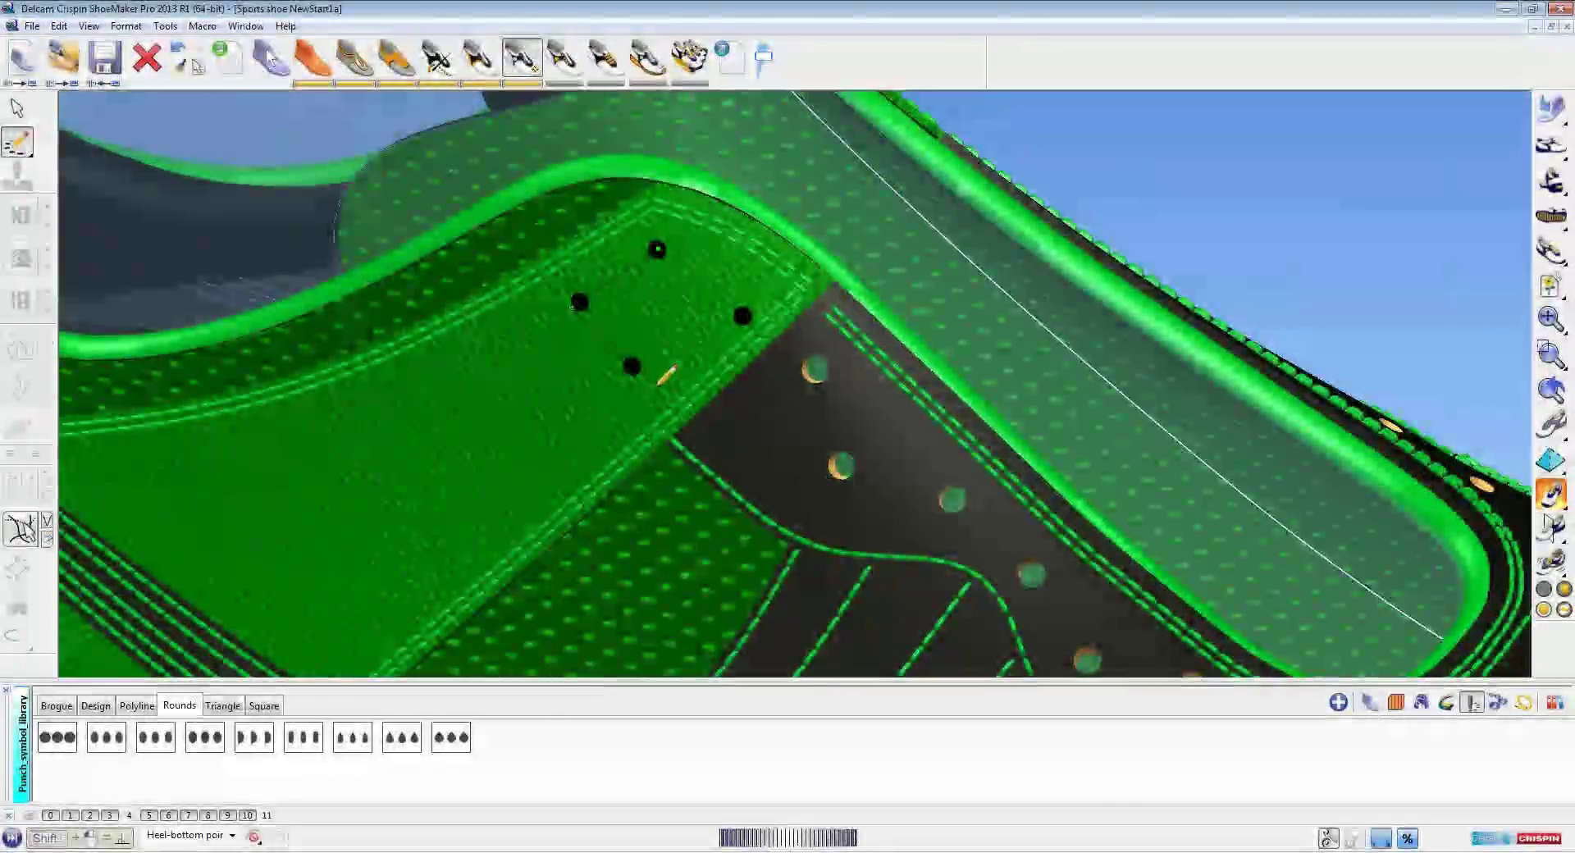
pyautogui.rightClick(661, 371)
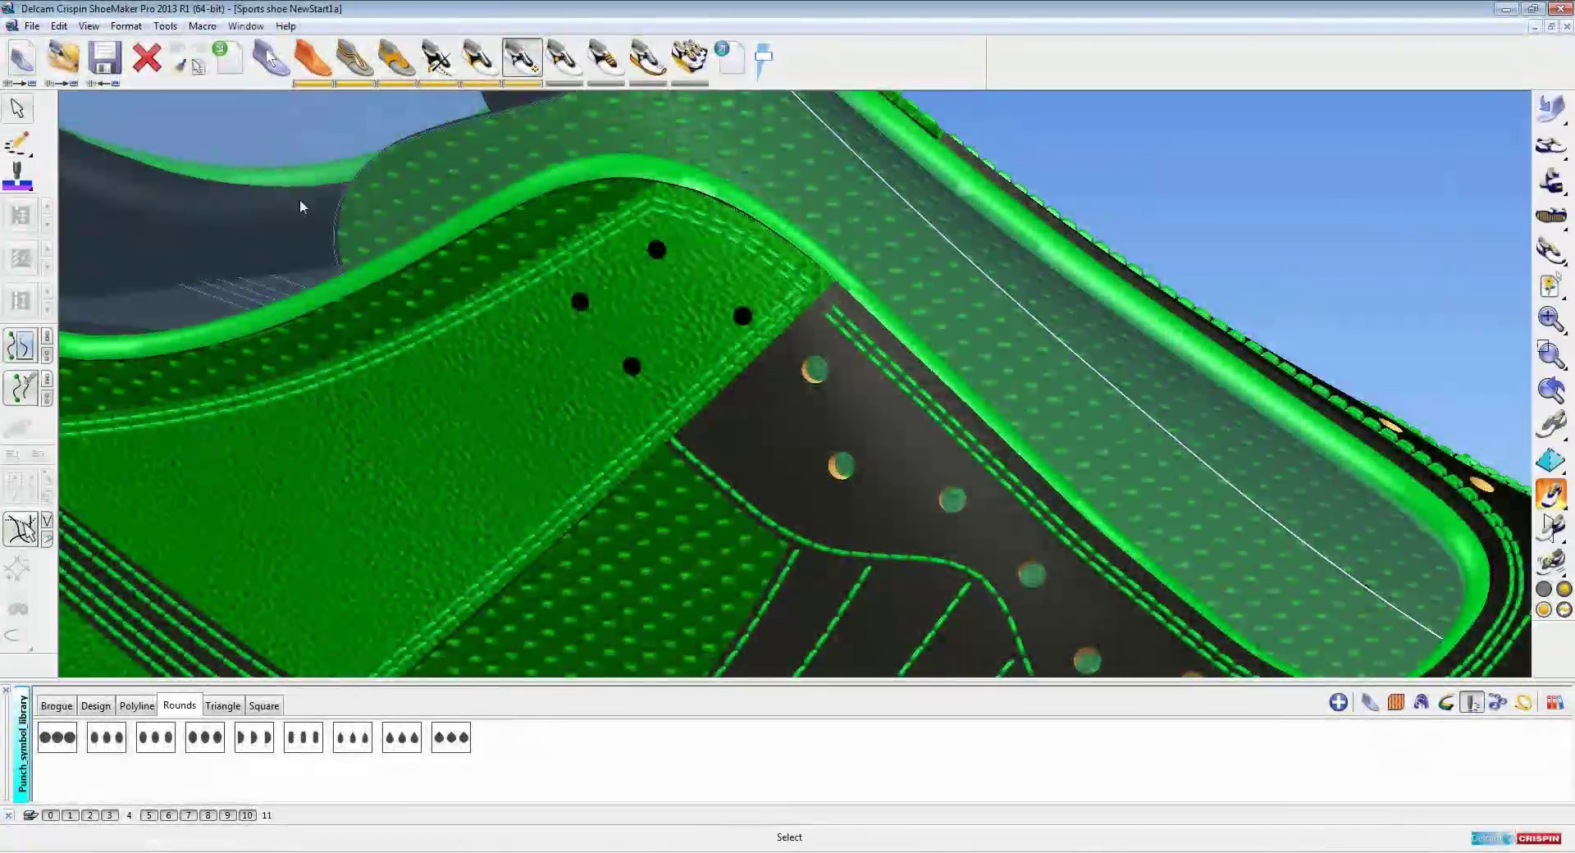
# Move the punch nearest the lacing panel closer to the other three punches
pyautogui.moveTo(700, 313)
pyautogui.mouseDown(button='middle')
pyautogui.moveTo(659, 300)
pyautogui.moveTo(727, 328)
pyautogui.mouseUp(button='middle')
pyautogui.keyDown('ctrl'); pyautogui.moveTo(739, 337); pyautogui.dragTo(722, 310); pyautogui.keyUp('ctrl')
pyautogui.click(802, 317)
pyautogui.click(735, 331)
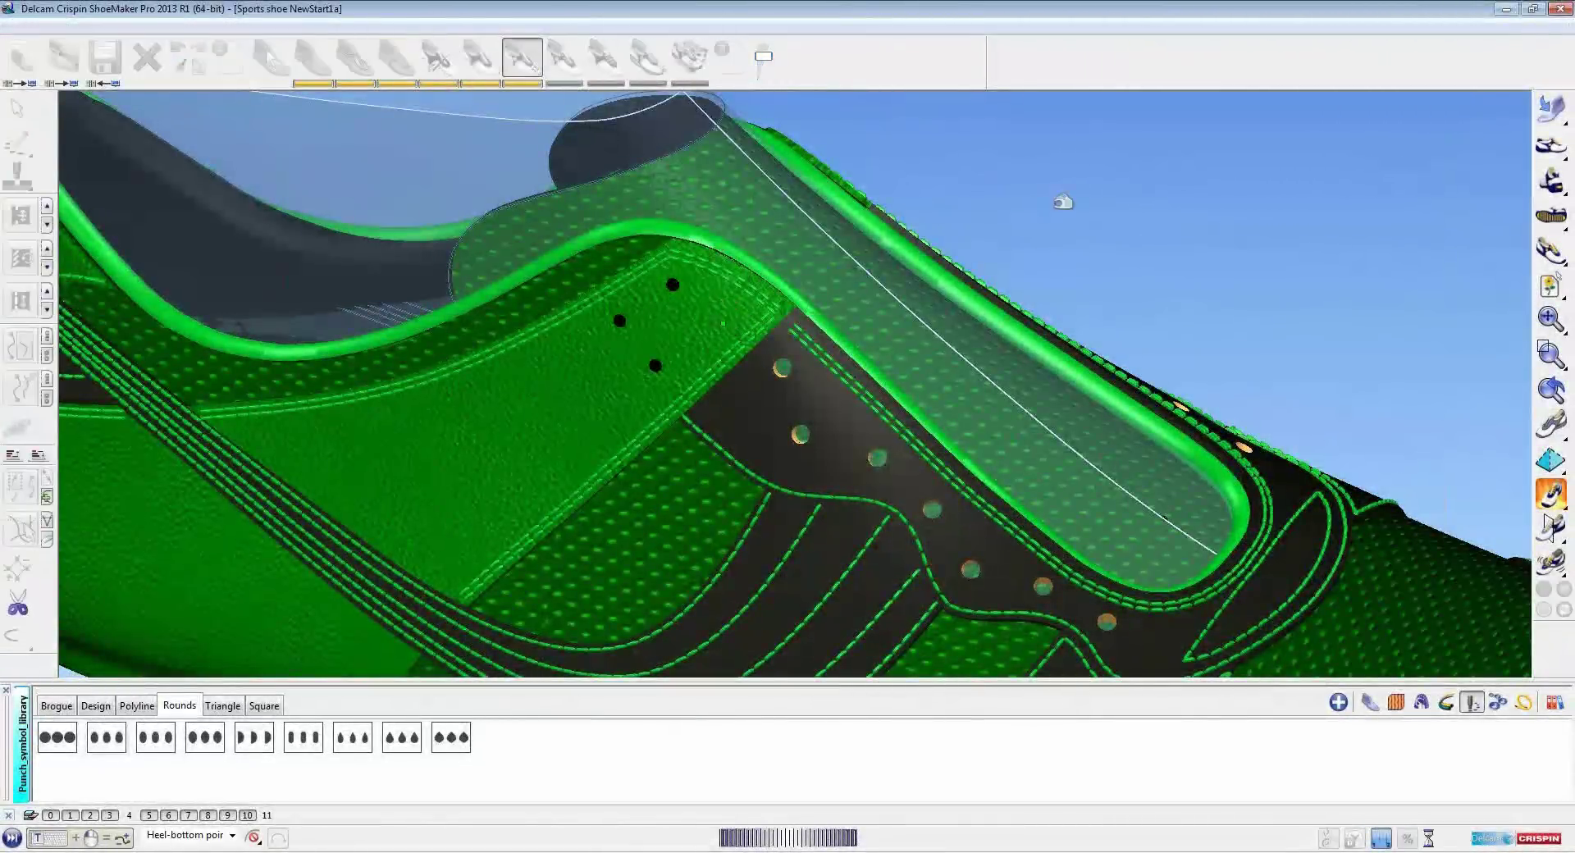
pyautogui.scroll(2, 739, 313)
pyautogui.scroll(-1, 723, 348)
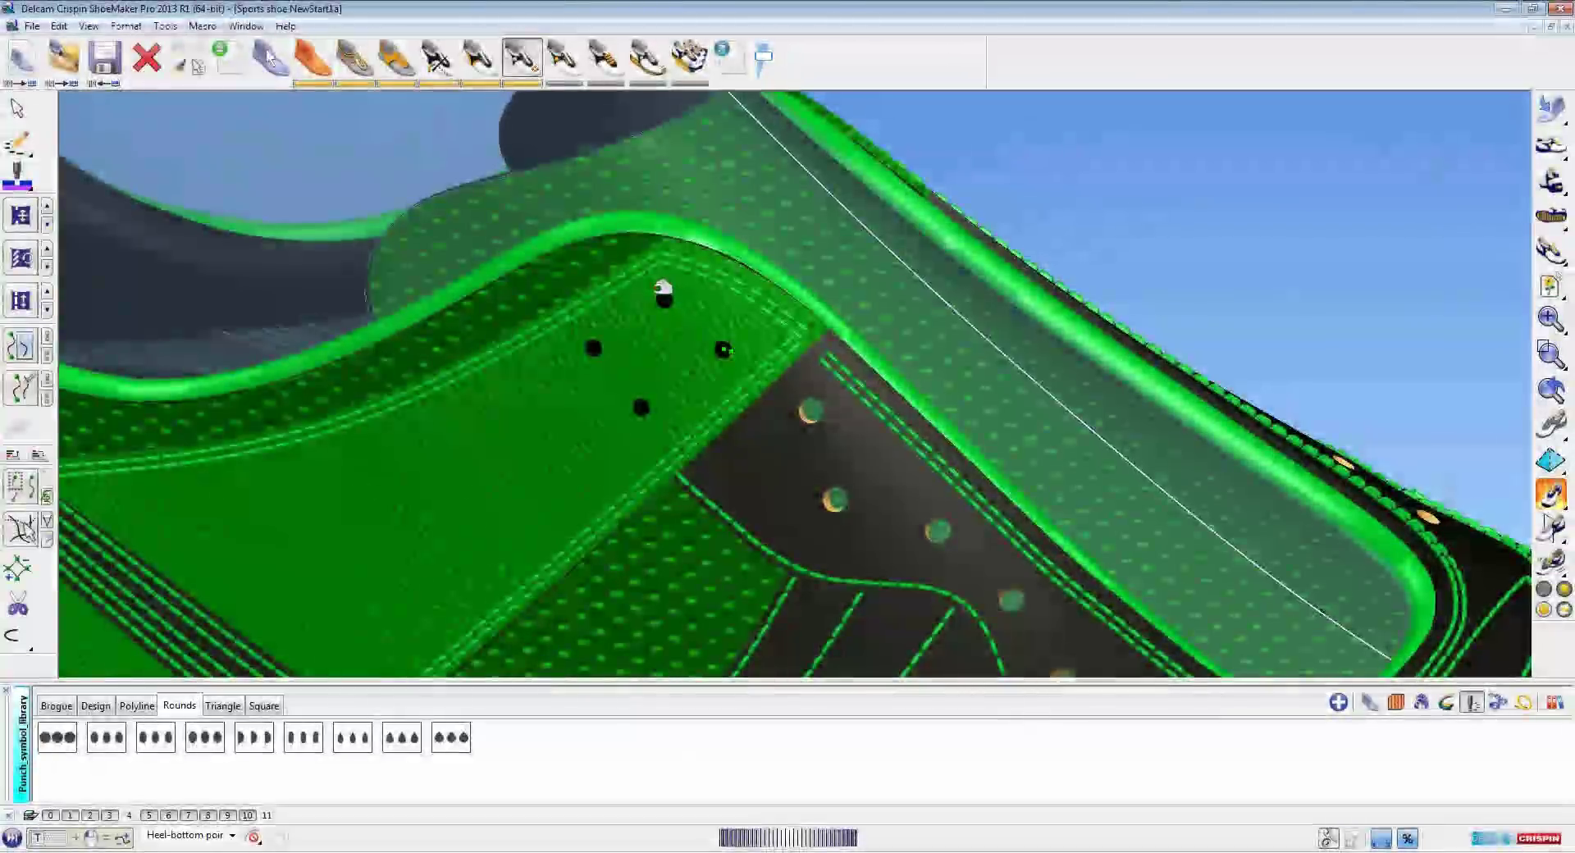
pyautogui.scroll(-1, 664, 353)
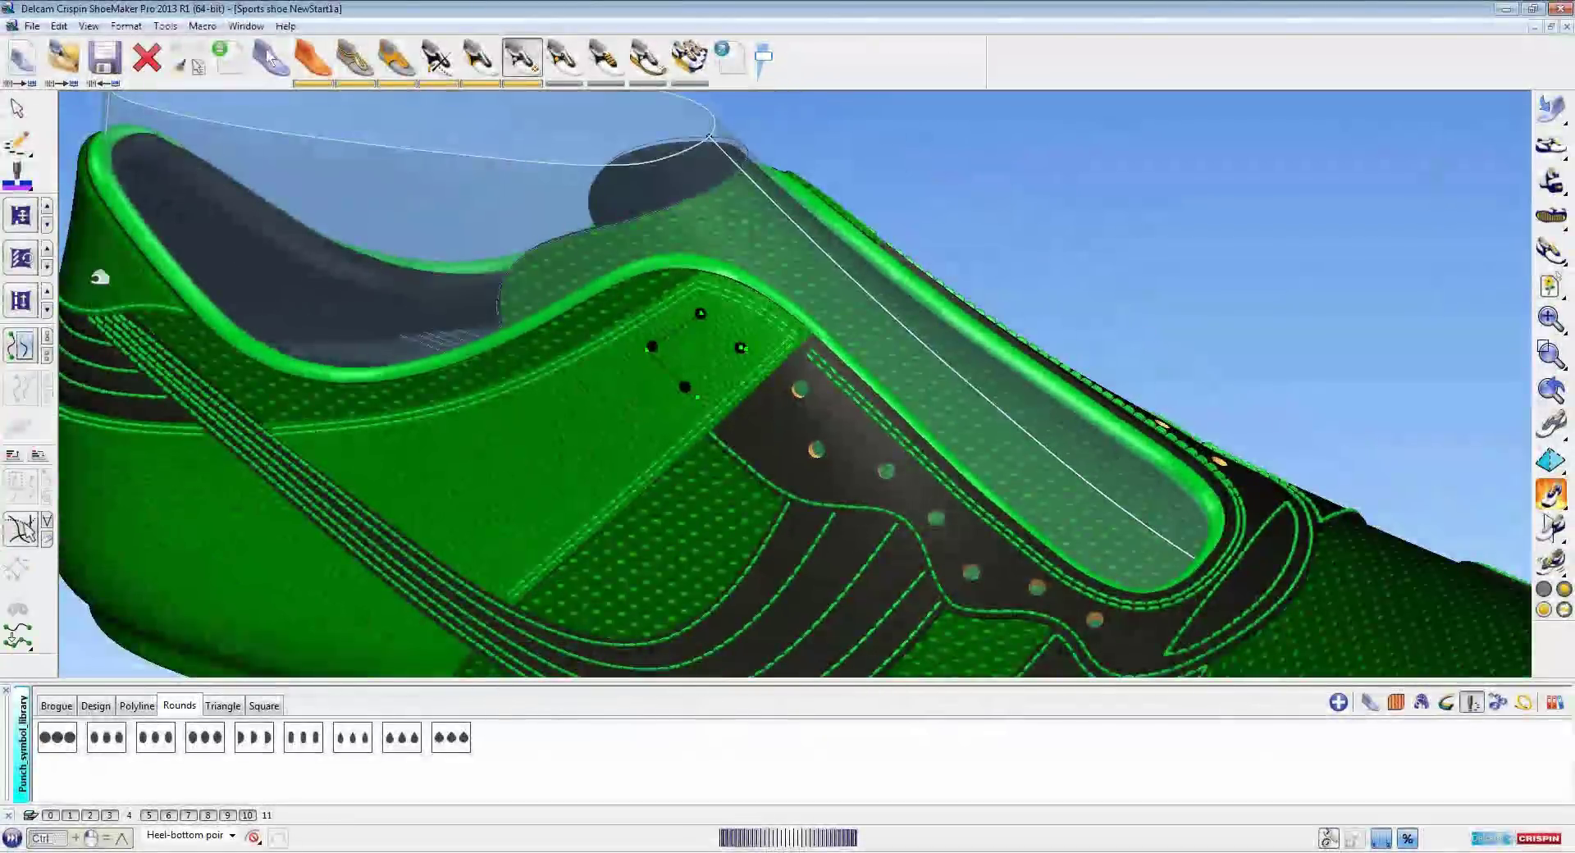
# Increase the size of the four round punches on the green side piece
pyautogui.click(22, 307)
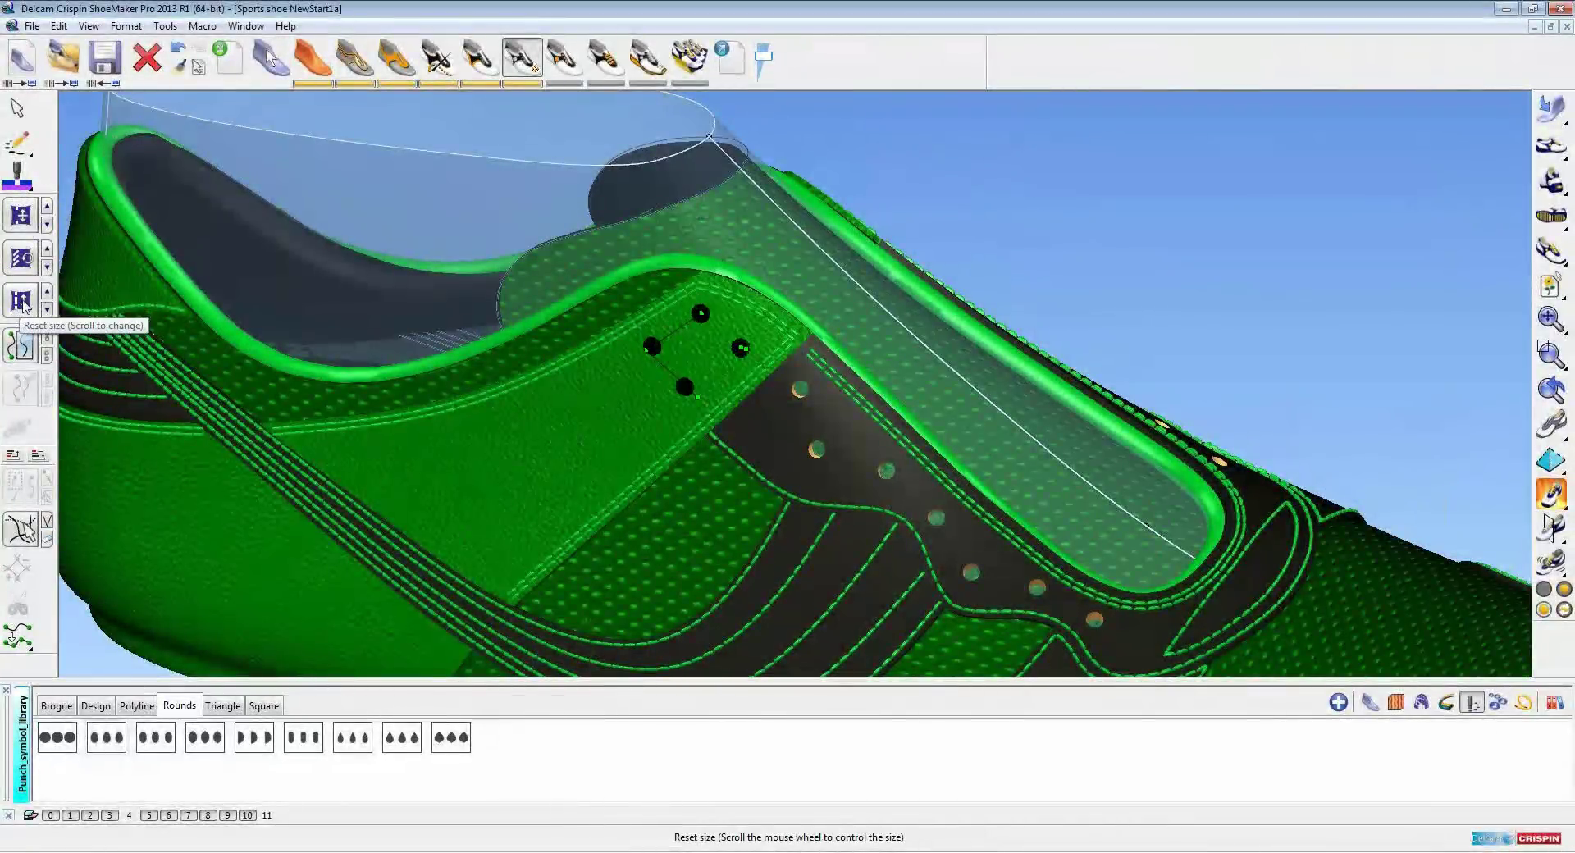
pyautogui.click(24, 306)
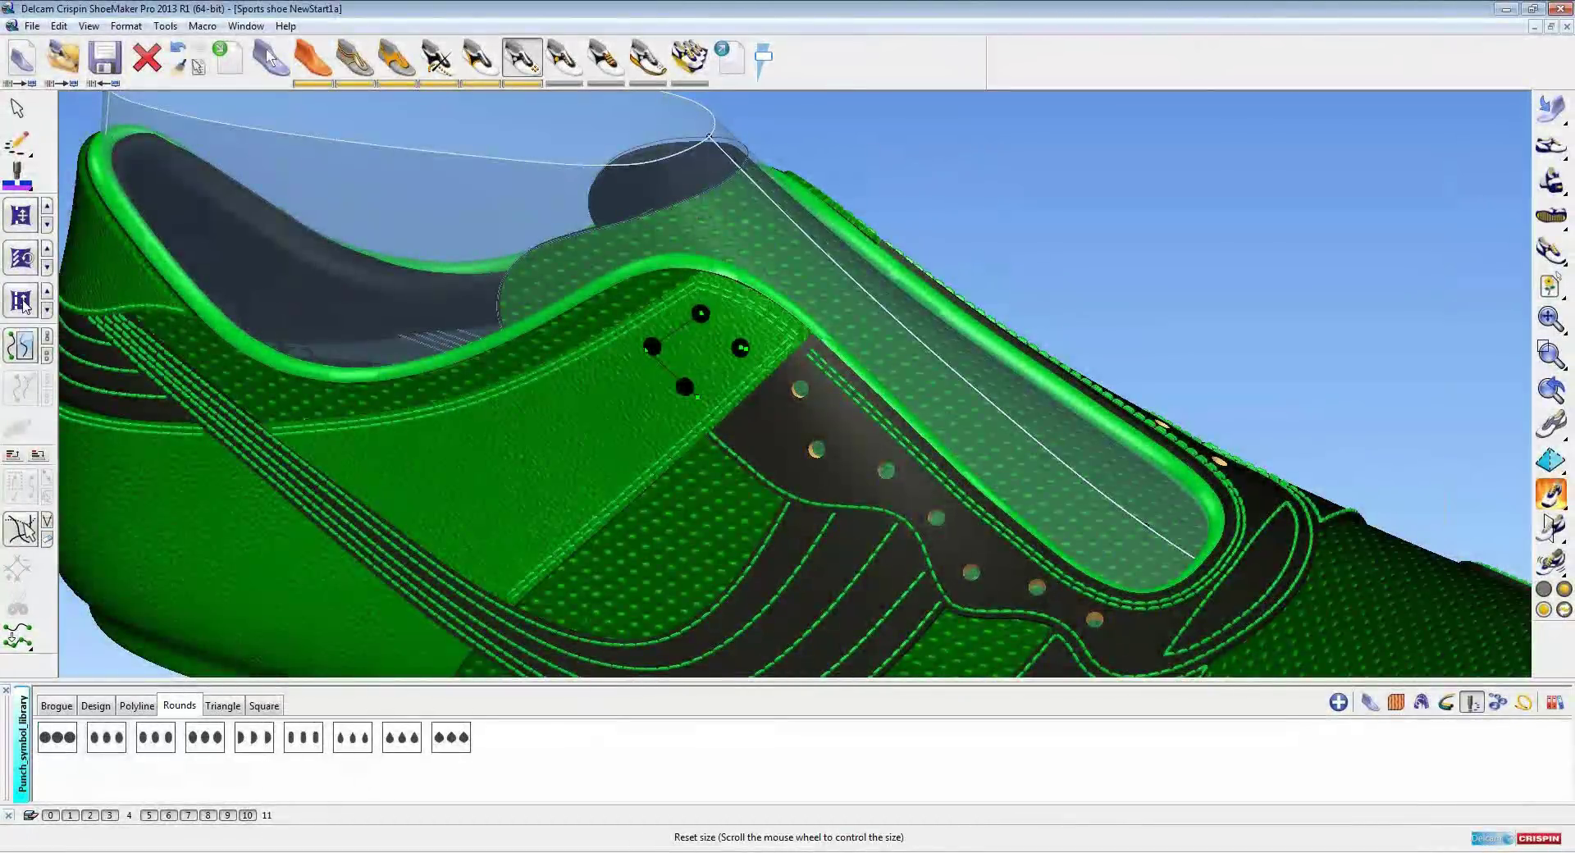
pyautogui.click(24, 306)
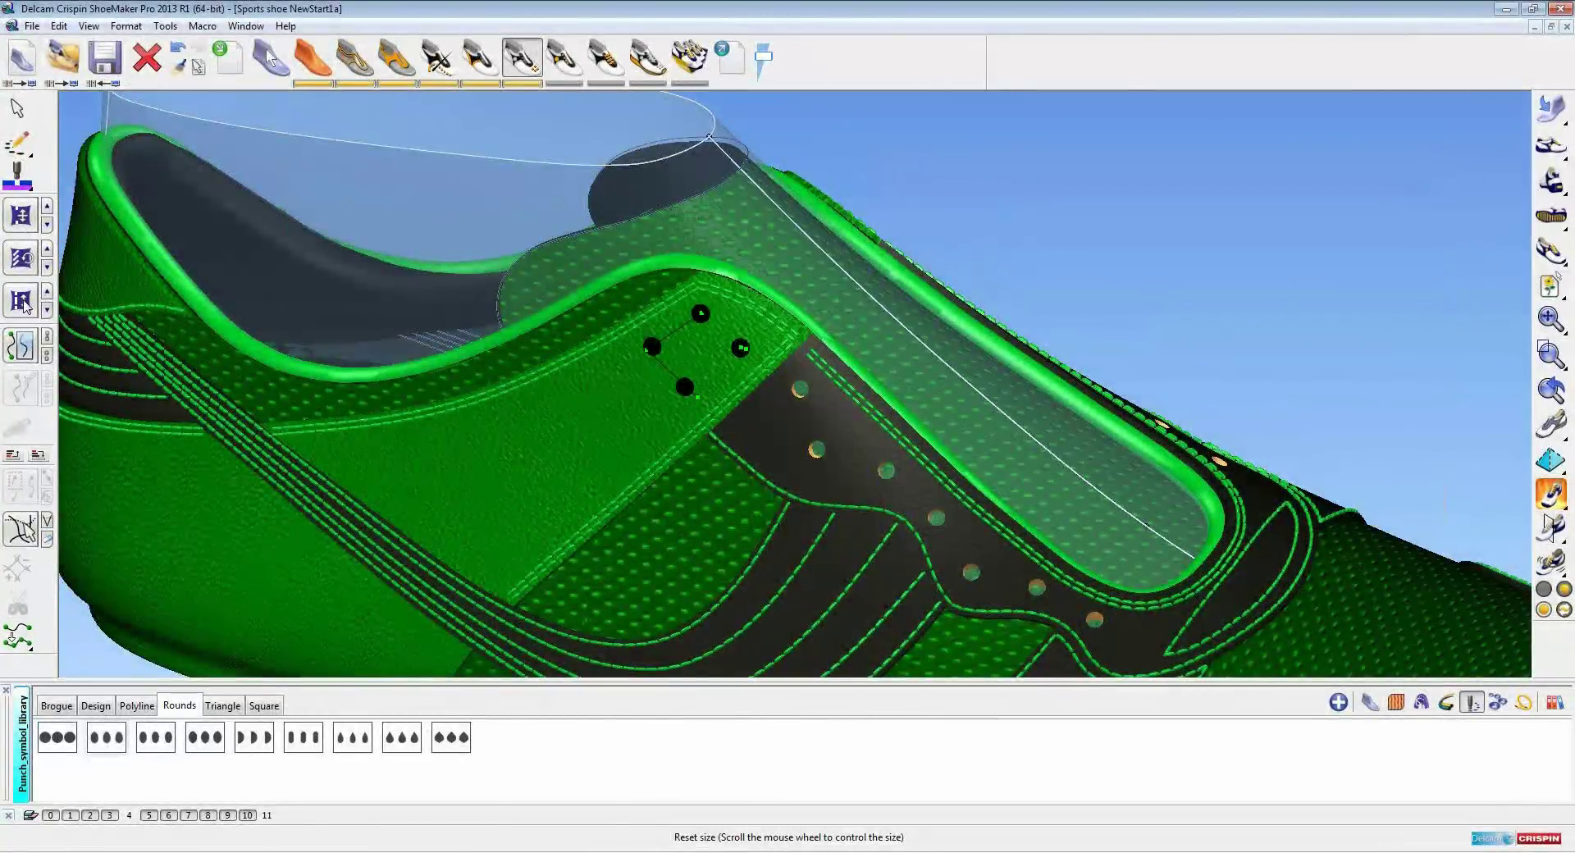
pyautogui.scroll(3, 738, 423)
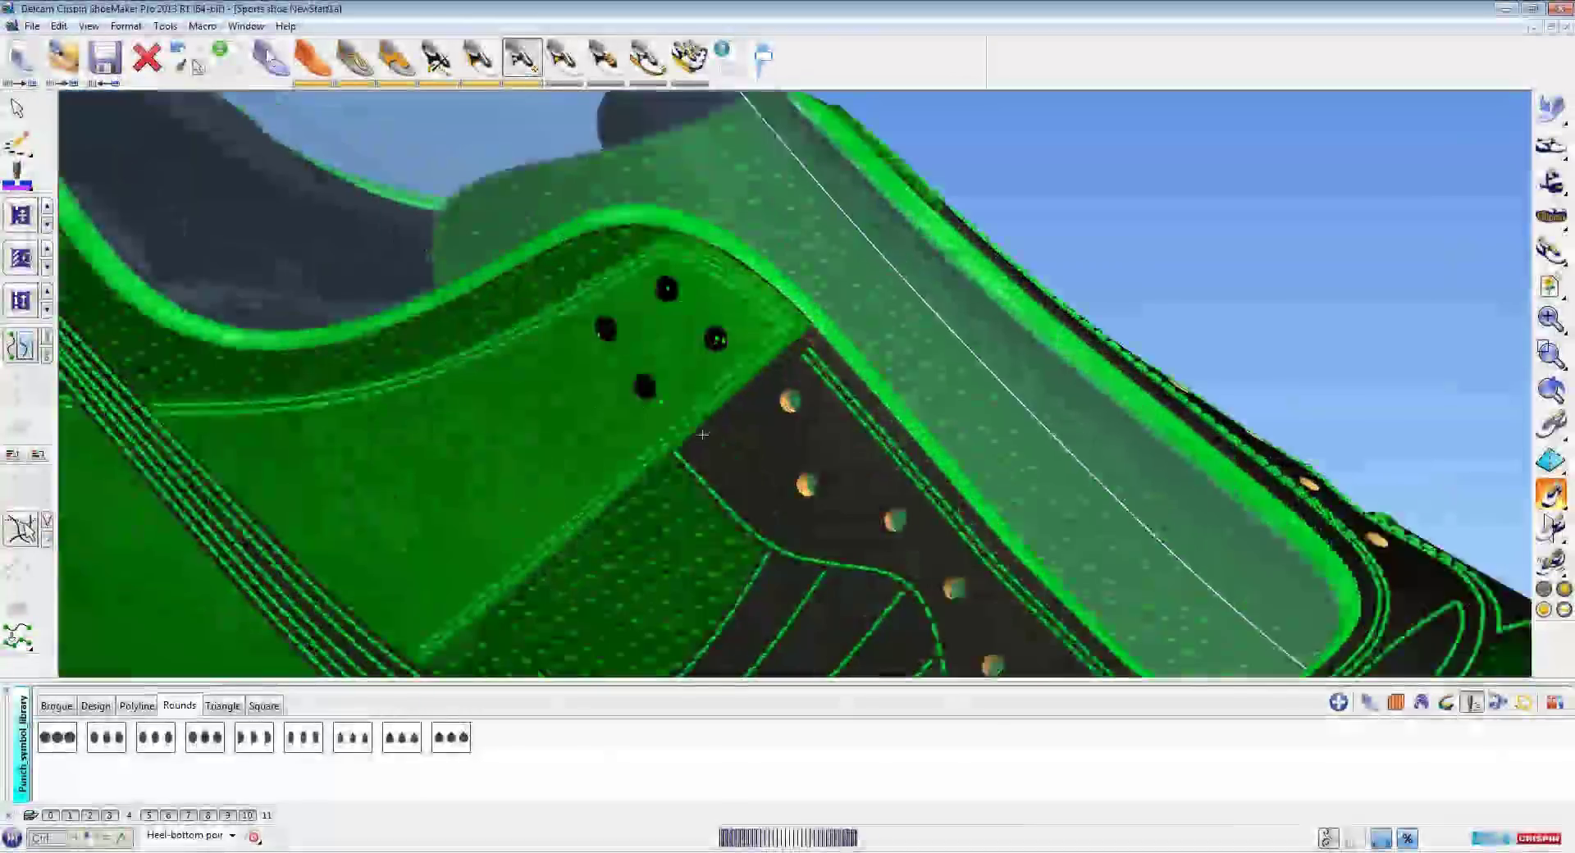
pyautogui.moveTo(703, 434); pyautogui.dragTo(545, 369, button='middle')
# Make the four punches cut through the material below them and deselect them
pyautogui.moveTo(18, 182)
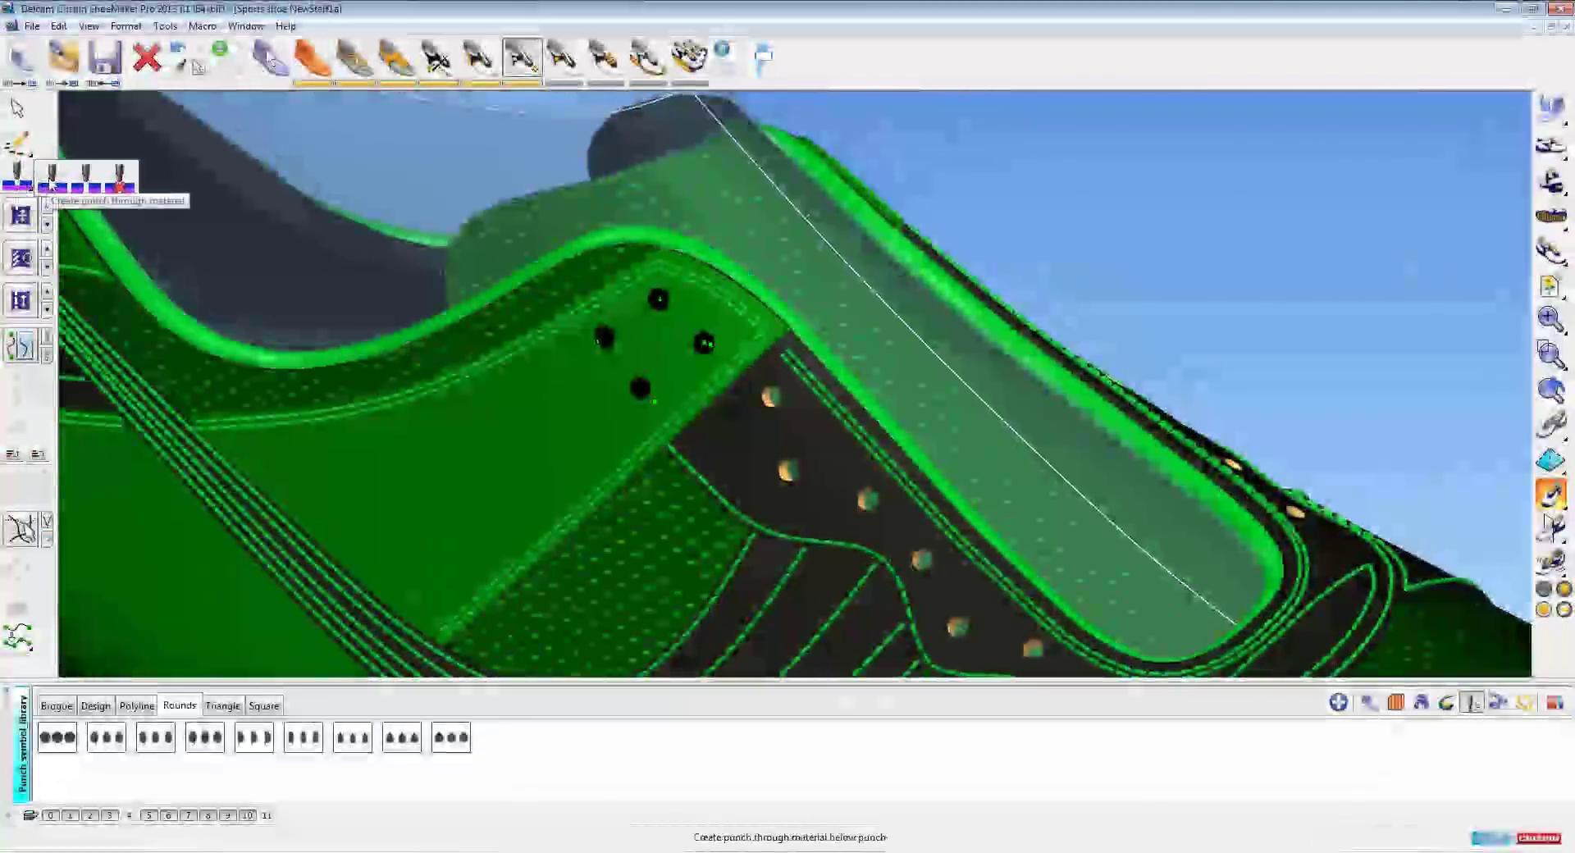
pyautogui.click(51, 182)
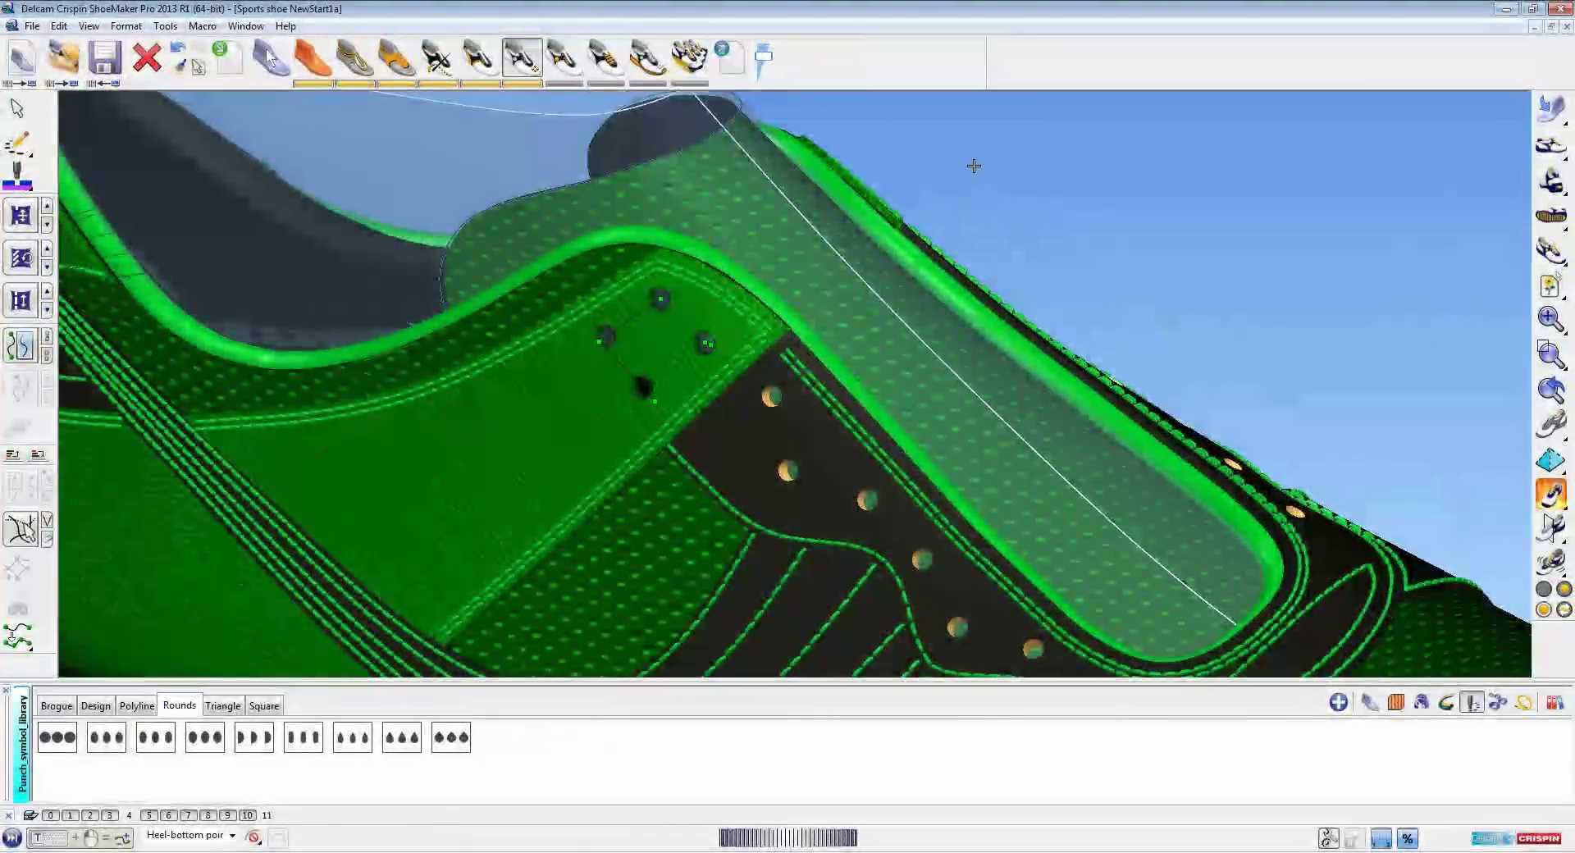
pyautogui.scroll(-3, 974, 167)
pyautogui.click(958, 184)
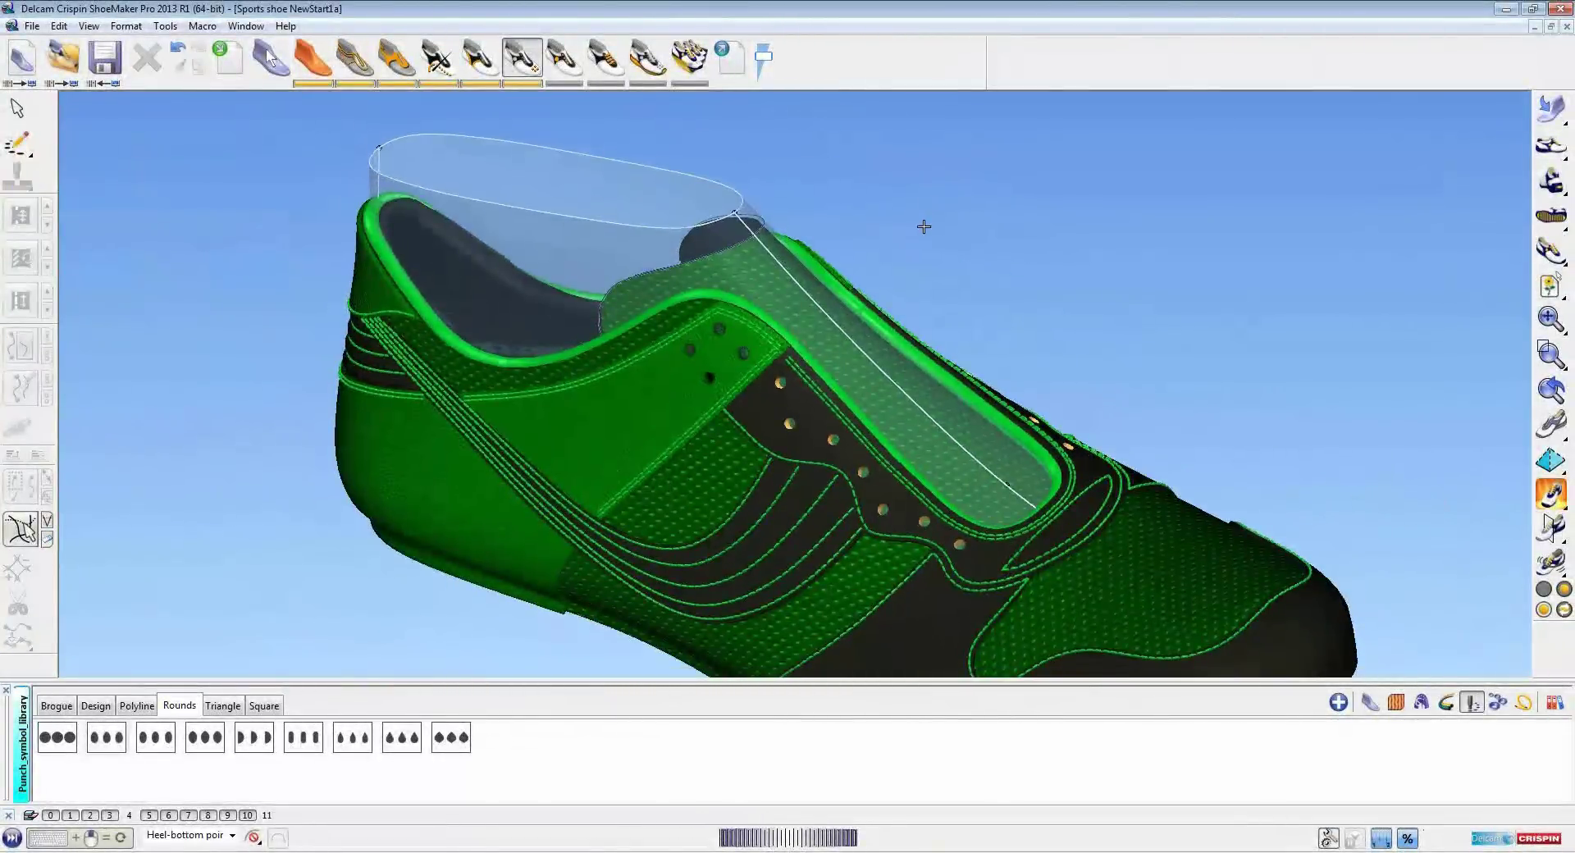
# Switch to accessories and look through the eyelets, lugs and buttons, ending at the Loops set
pyautogui.scroll(5, 924, 227)
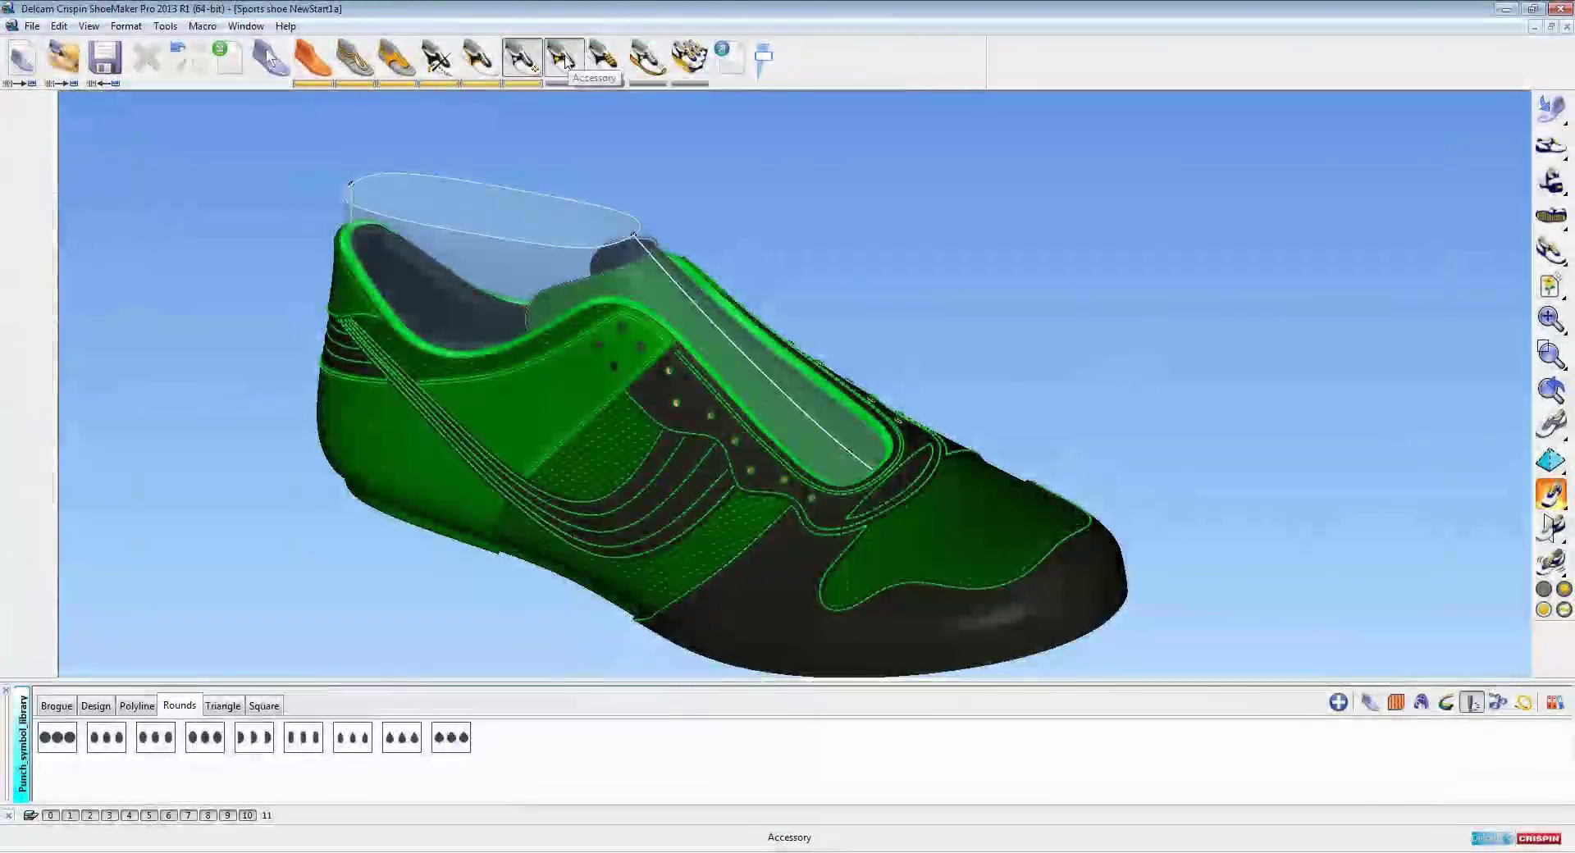
pyautogui.keyDown('shift'); pyautogui.moveTo(968, 300); pyautogui.dragTo(957, 288, button='middle'); pyautogui.keyUp('shift')
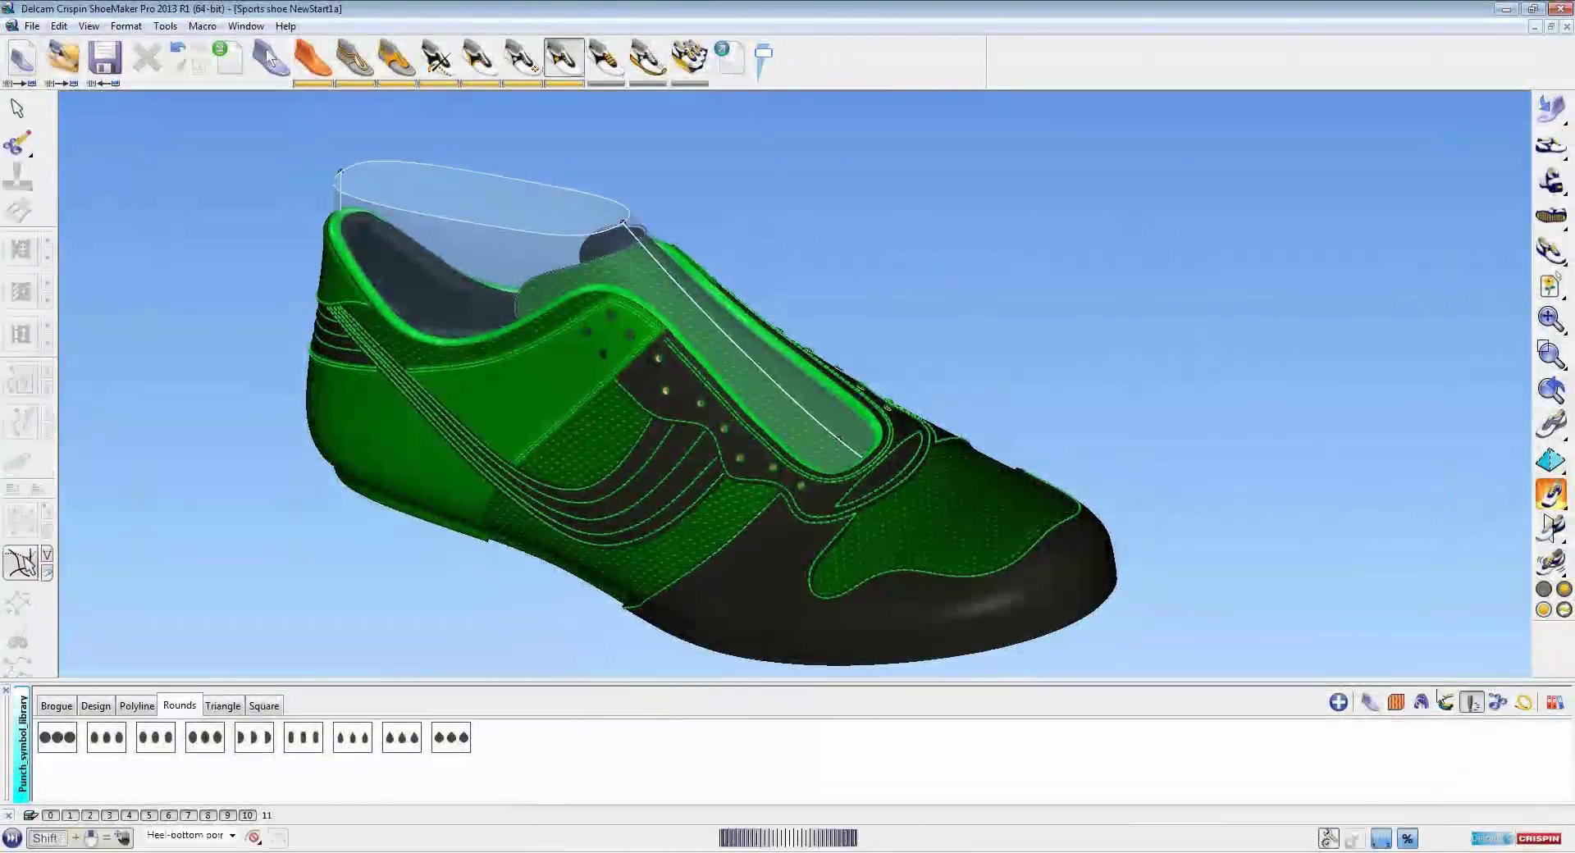
pyautogui.click(1496, 704)
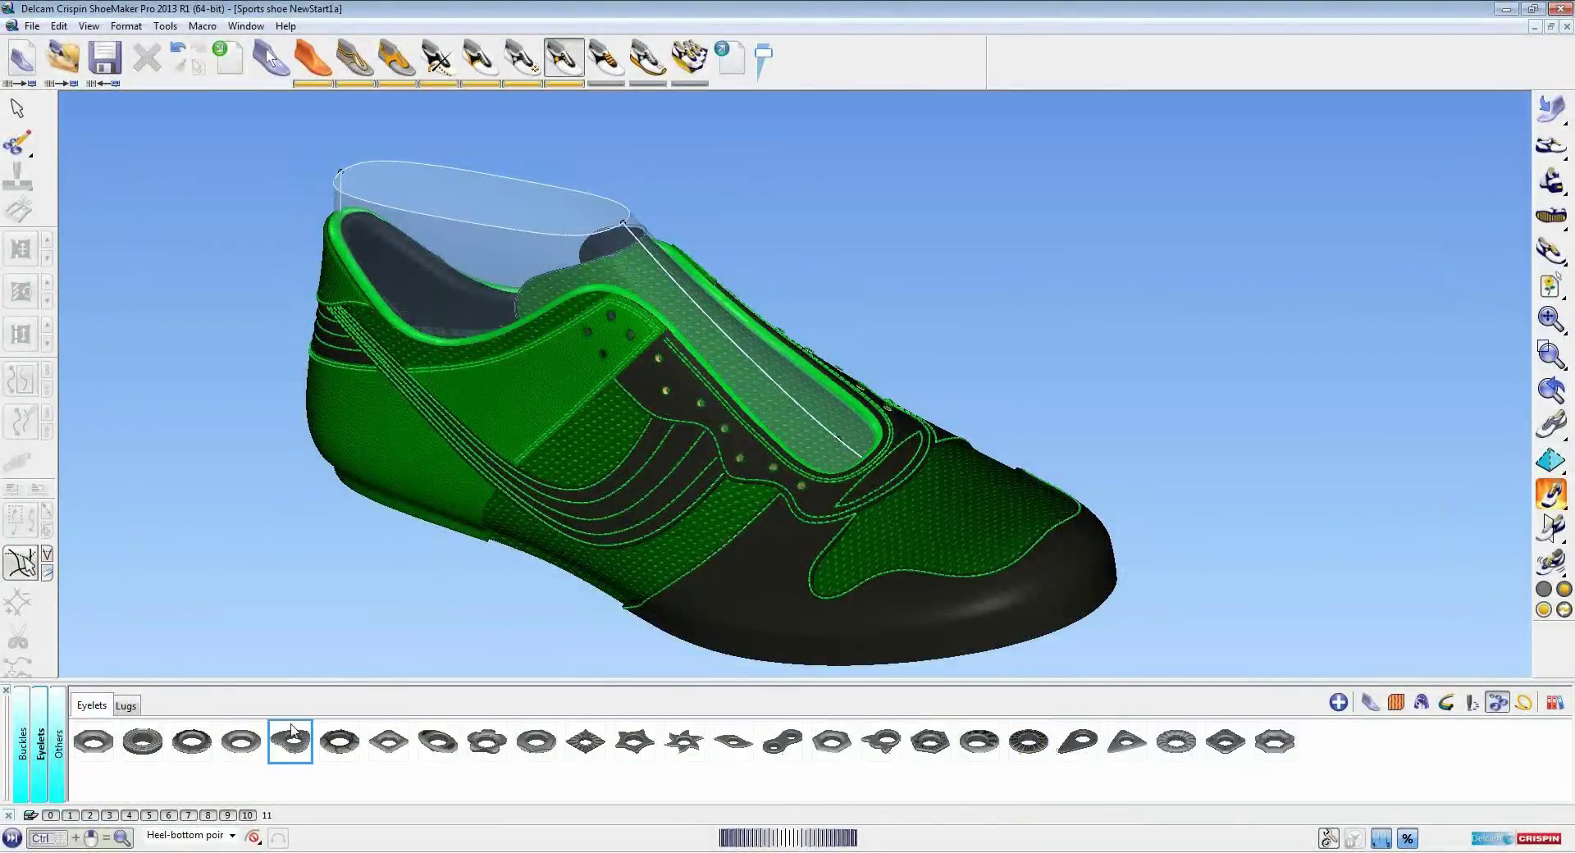
pyautogui.click(127, 706)
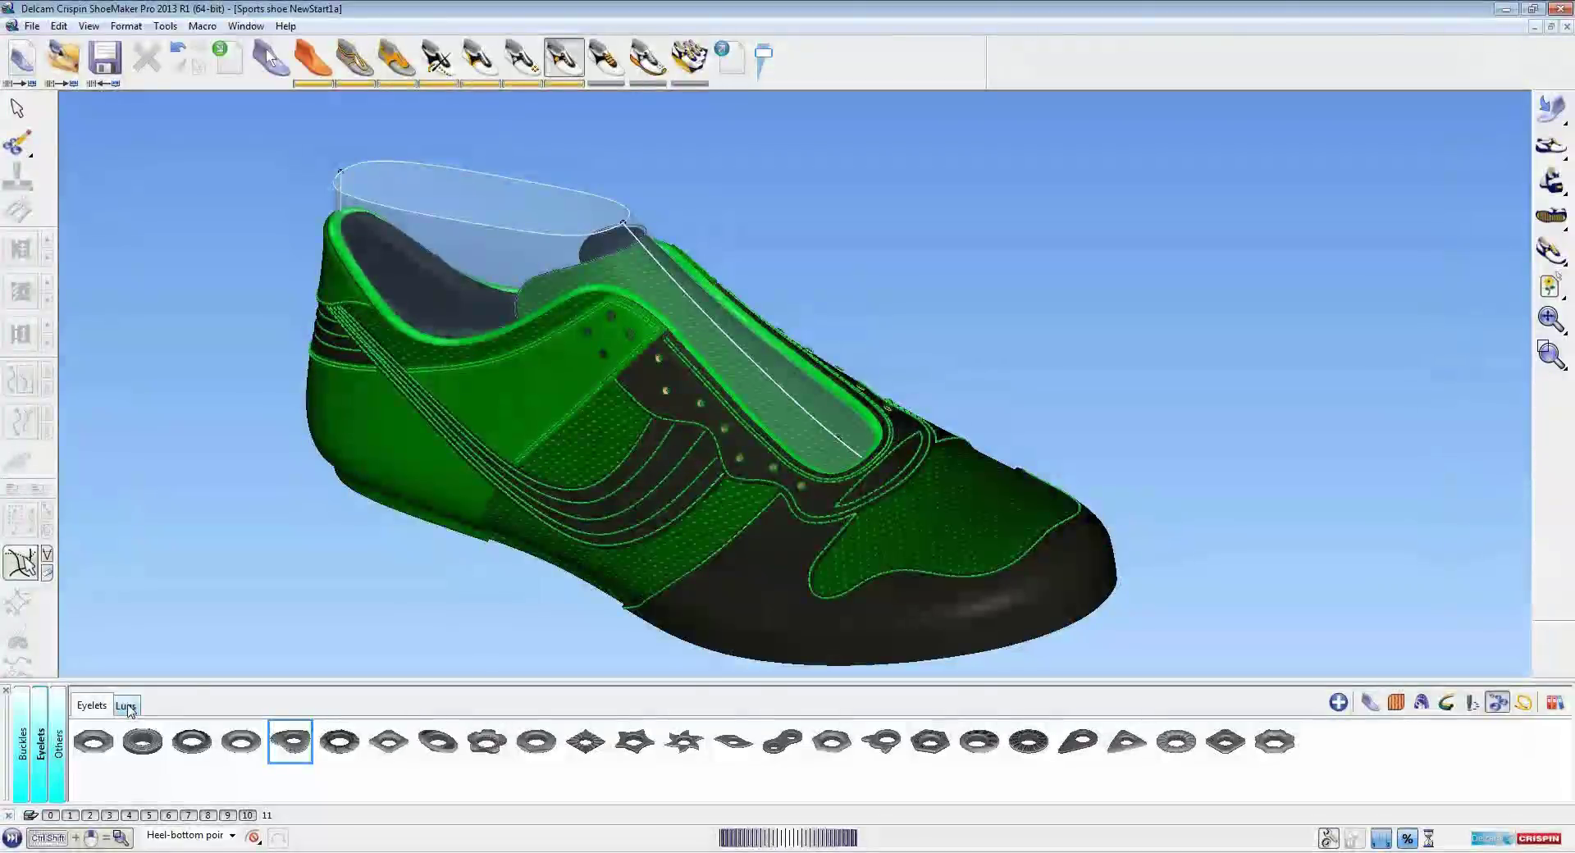
pyautogui.click(22, 742)
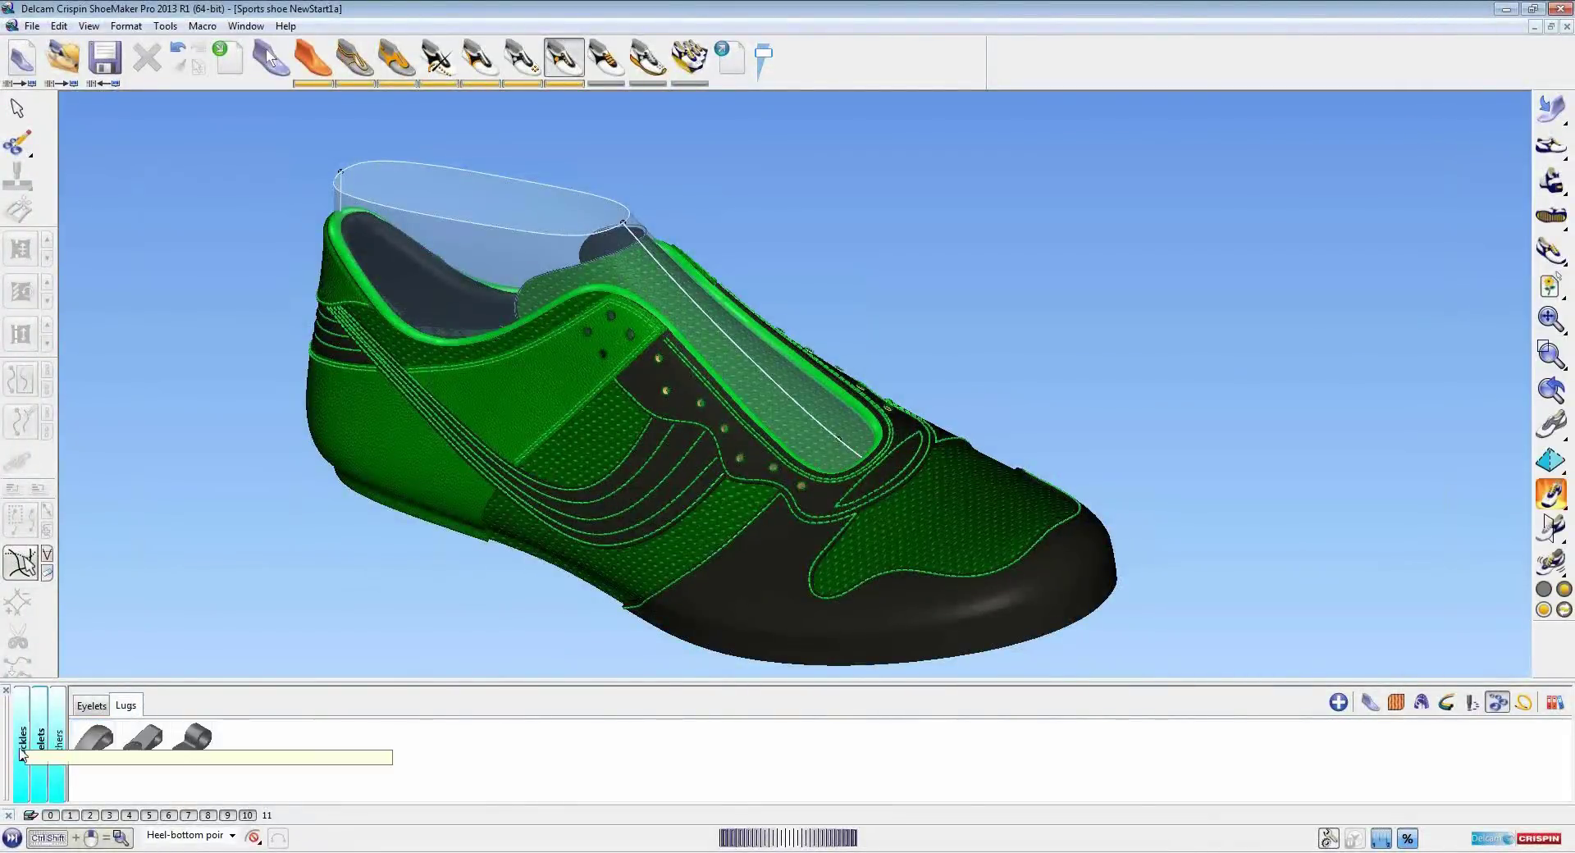
pyautogui.click(58, 749)
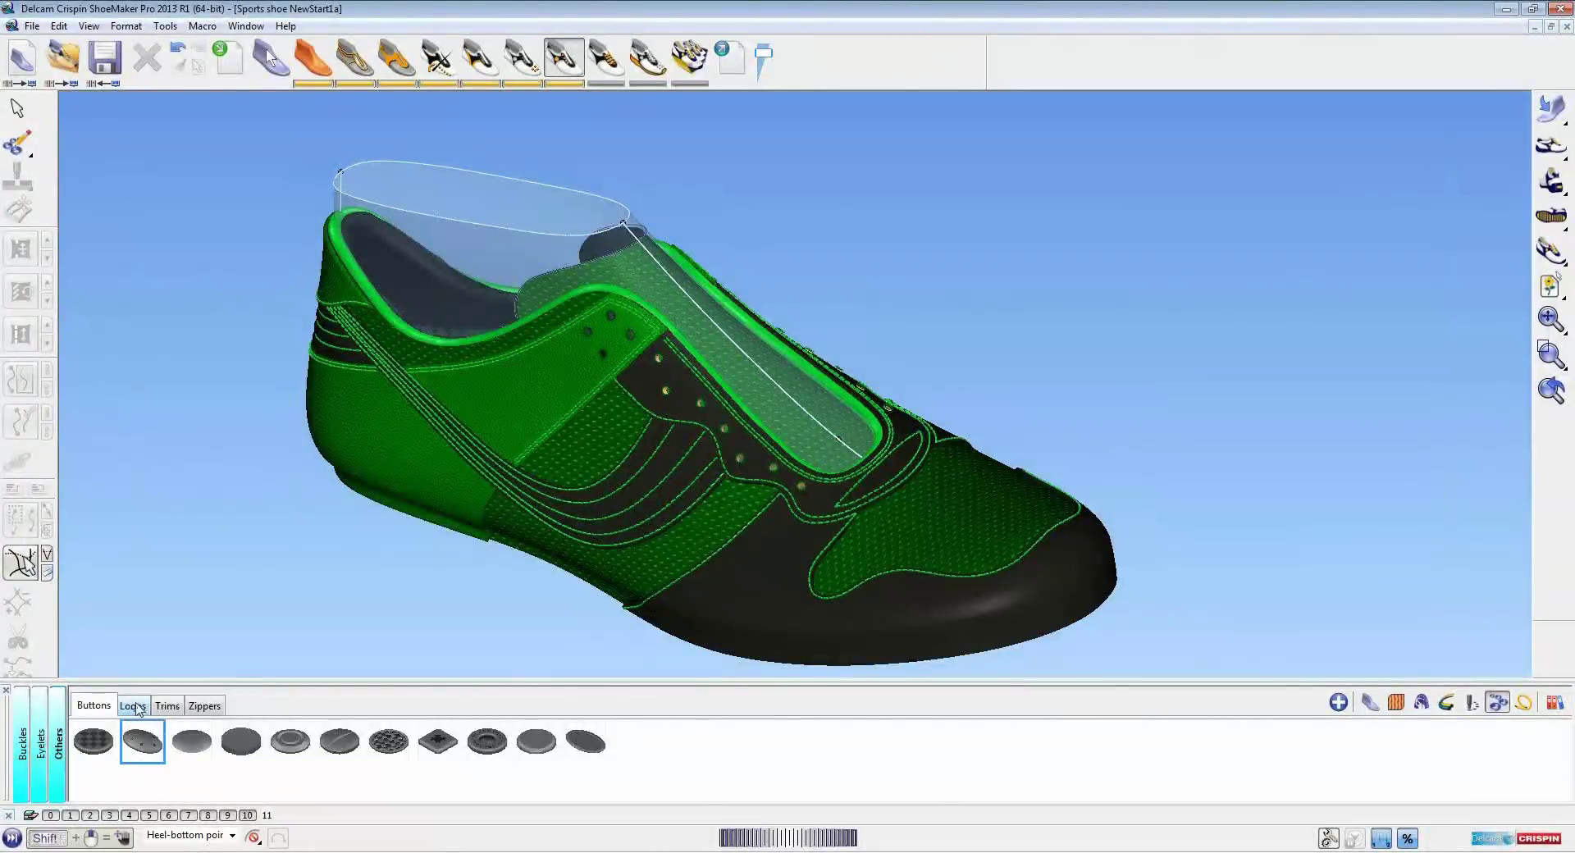
pyautogui.click(137, 710)
# Delete the green shoe-piece at the back of the heel collar
pyautogui.scroll(-3, 425, 495)
pyautogui.moveTo(425, 495); pyautogui.dragTo(978, 443, button='middle')
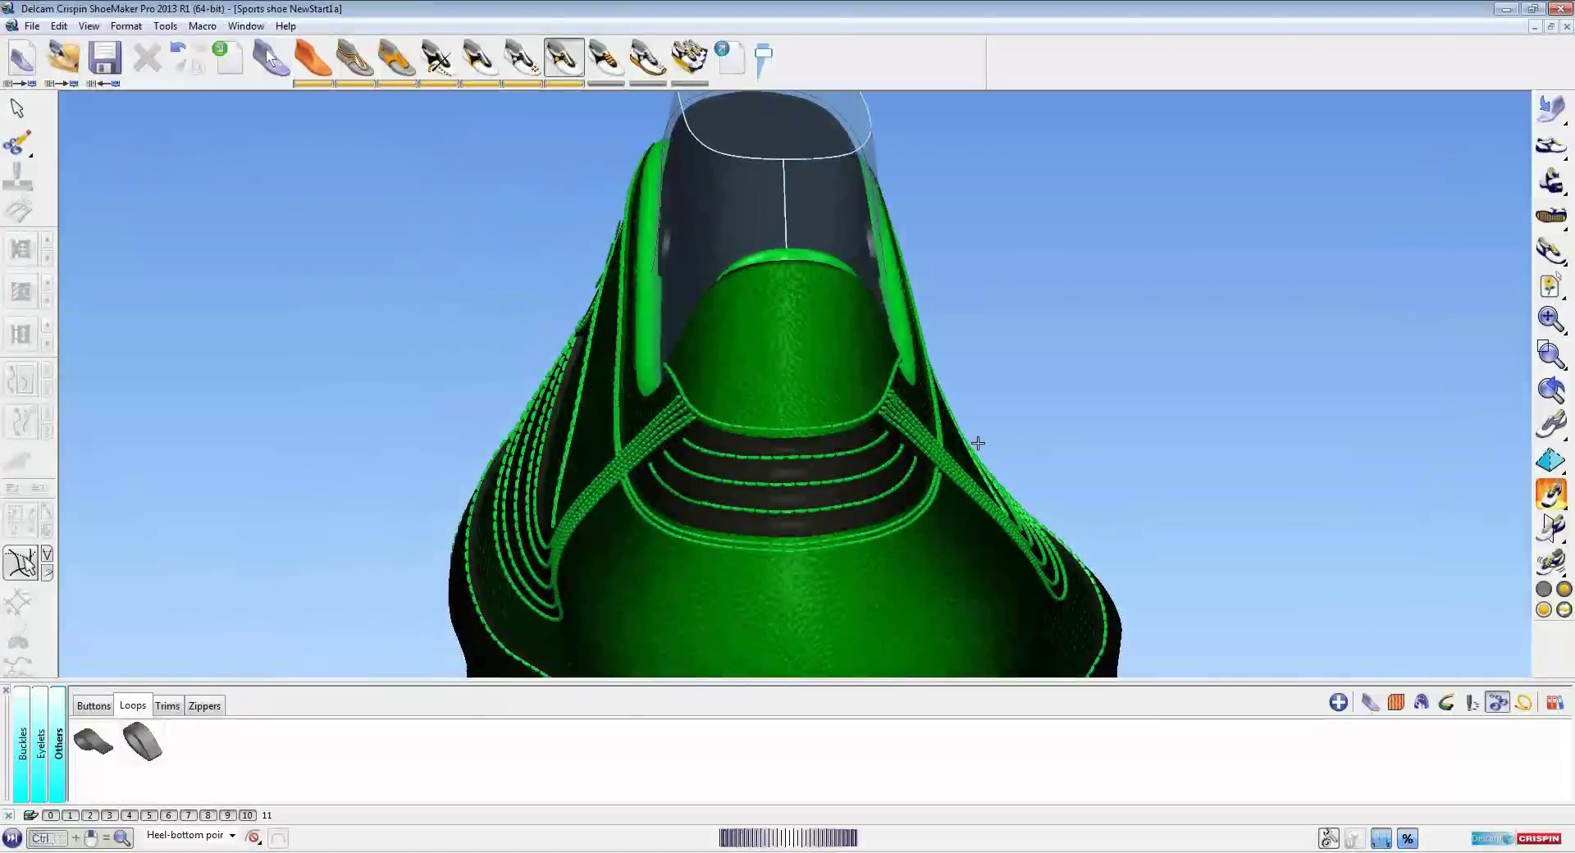
pyautogui.click(805, 385)
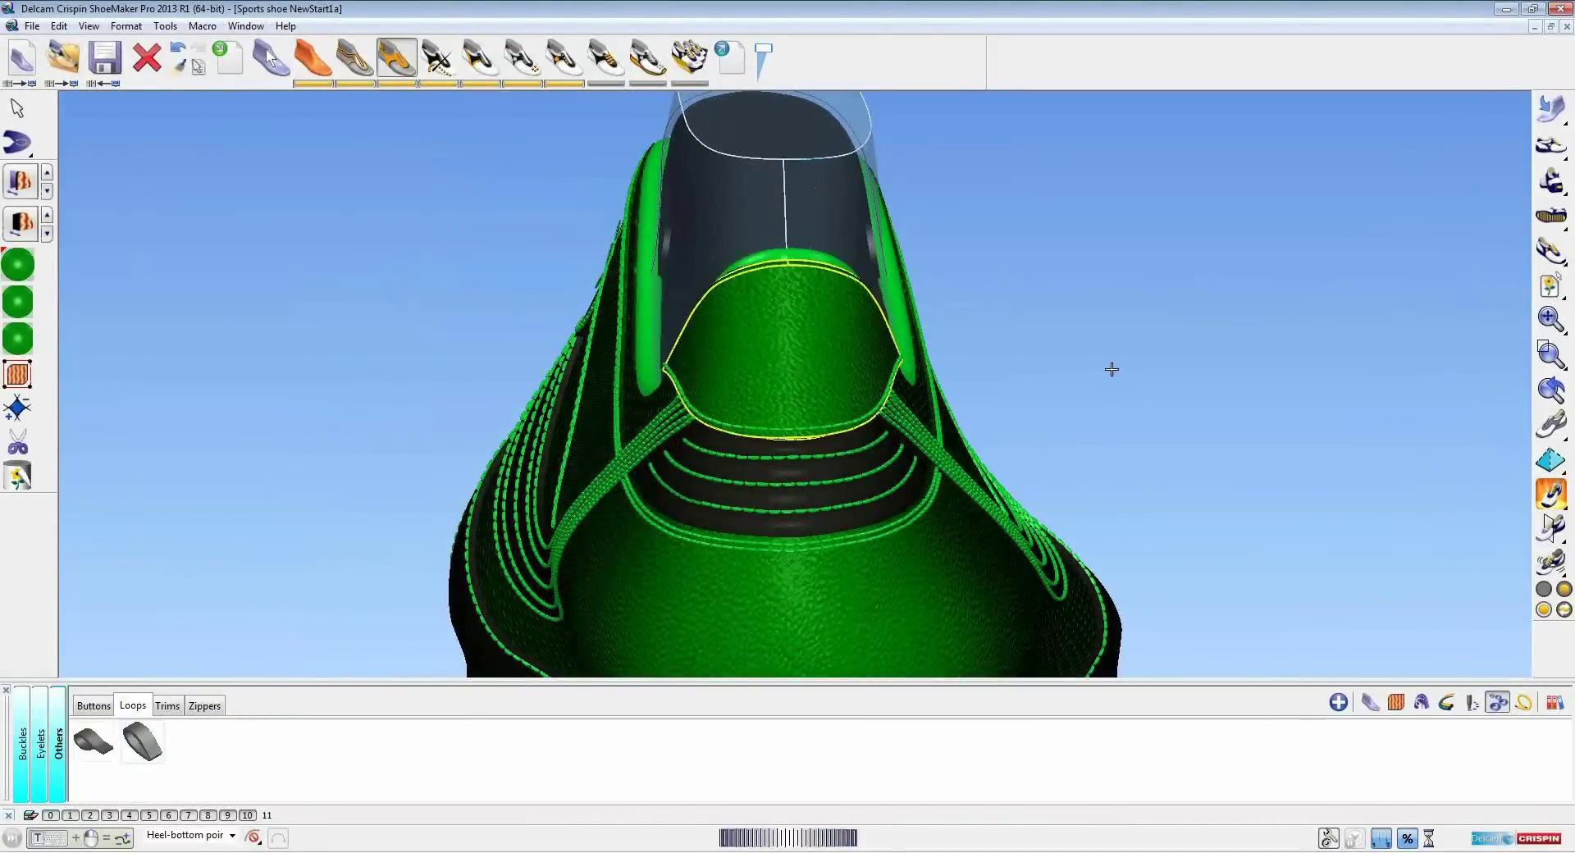
pyautogui.press('Delete')
pyautogui.keyDown('ctrl'); pyautogui.moveTo(1047, 364); pyautogui.dragTo(948, 387, button='middle'); pyautogui.keyUp('ctrl')
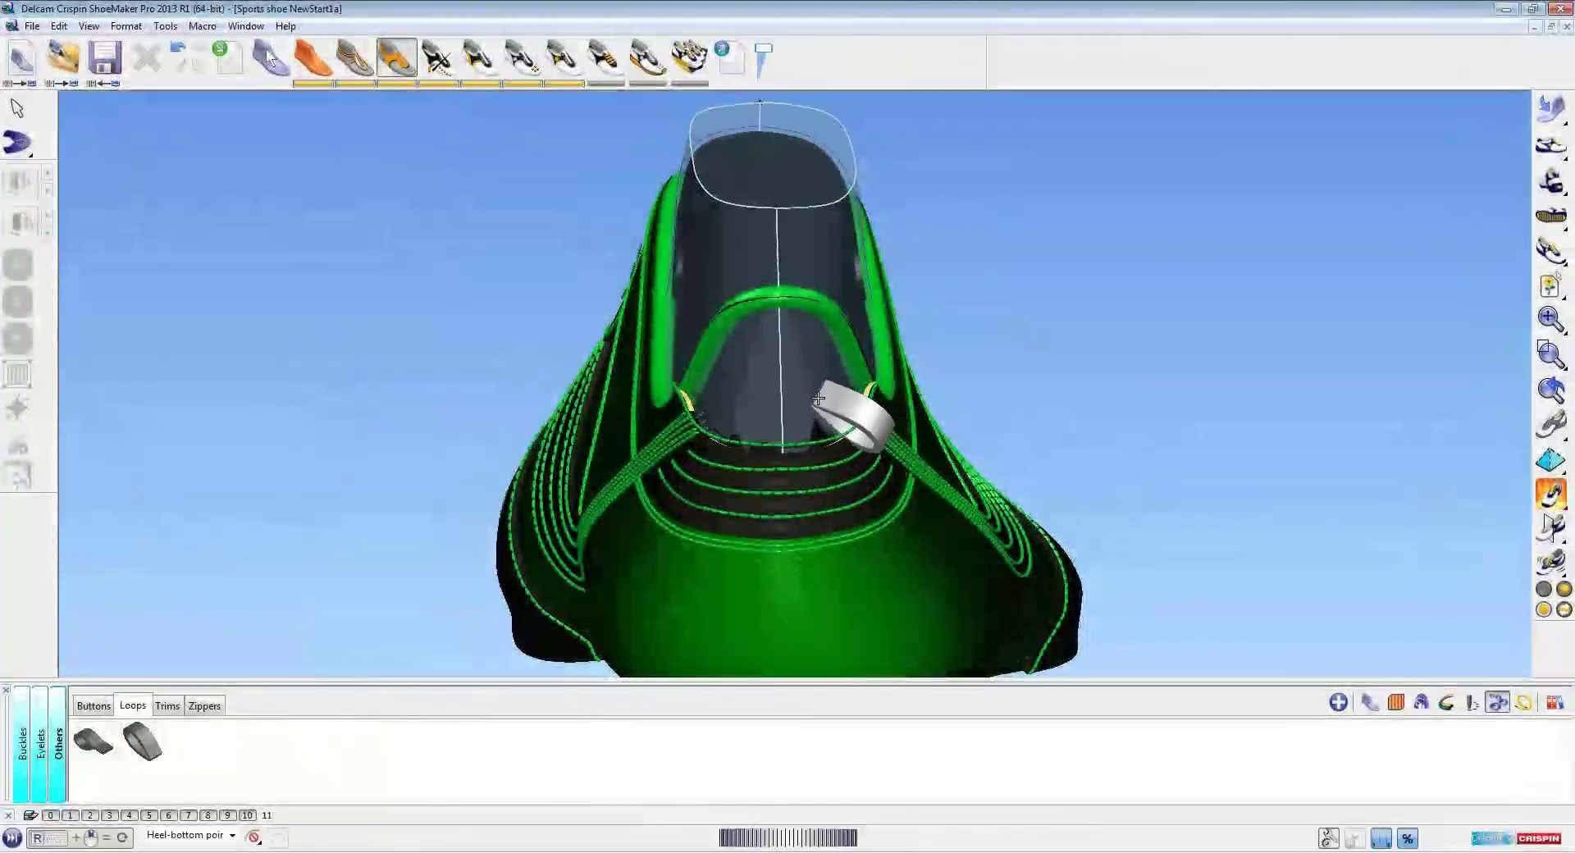
# Place the second loop accessory from the Loops set at the back of the heel, just below the collar pipe
pyautogui.click(638, 468)
pyautogui.click(153, 744)
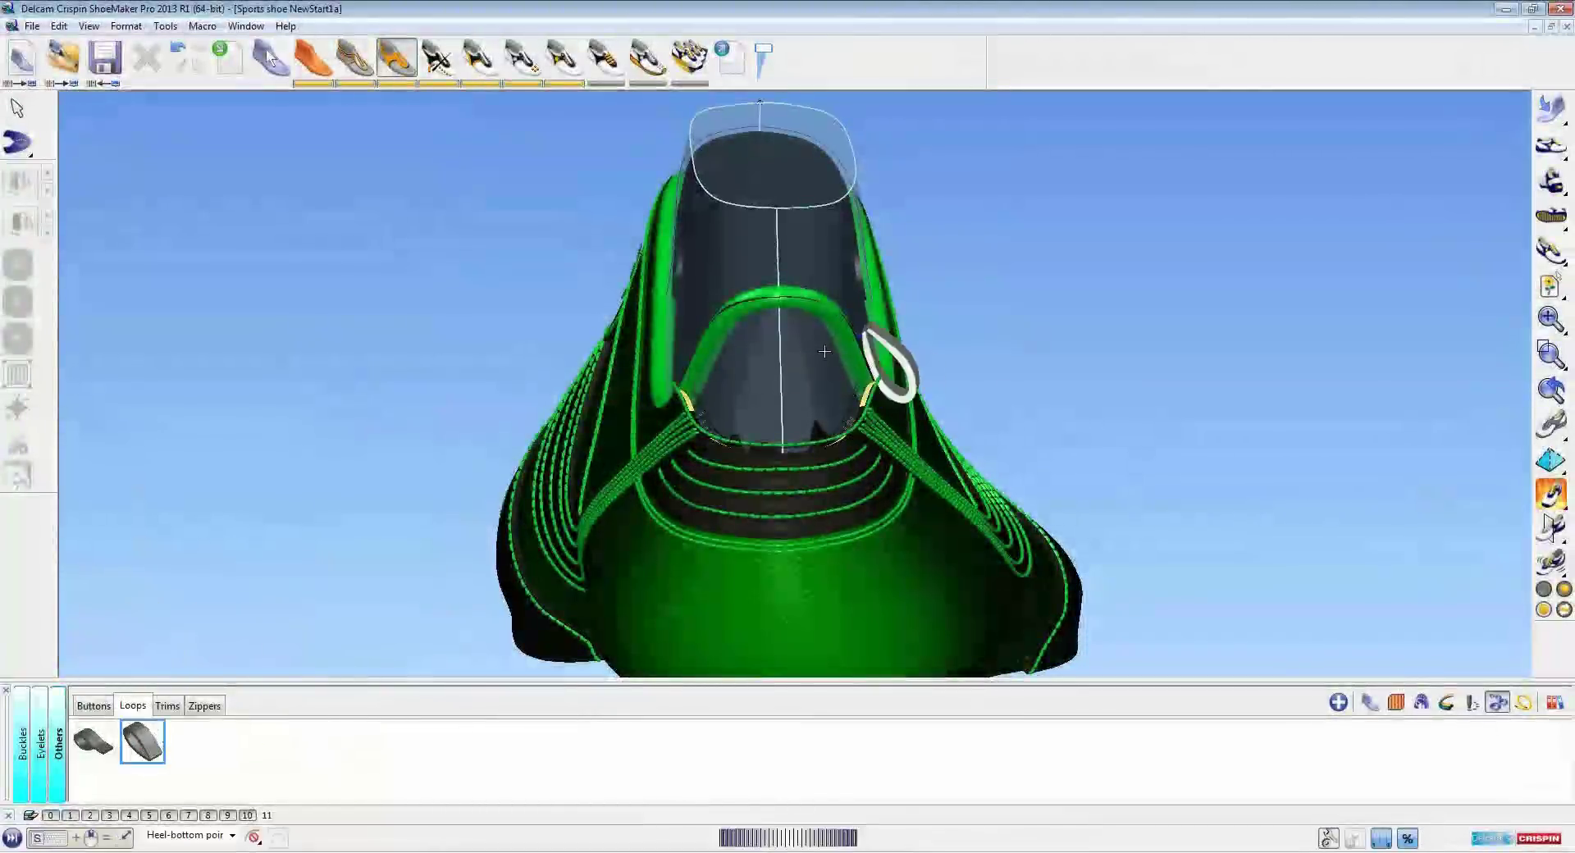
pyautogui.click(781, 335)
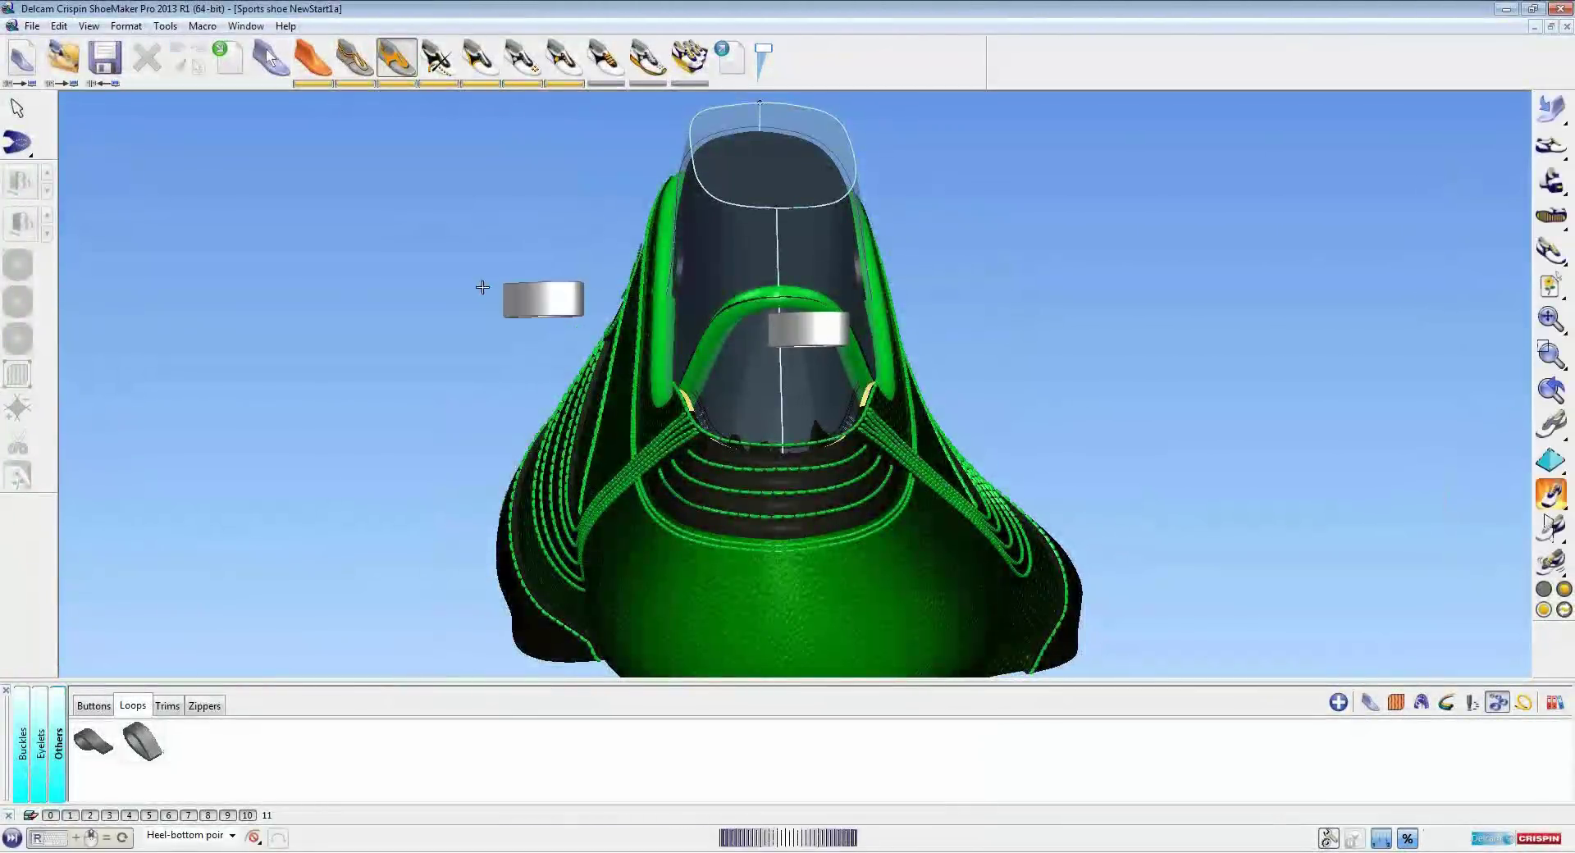
# Bring back the green shoe-piece at the back of the heel collar
pyautogui.click(17, 109)
pyautogui.scroll(-1, 438, 210)
pyautogui.scroll(-2, 438, 211)
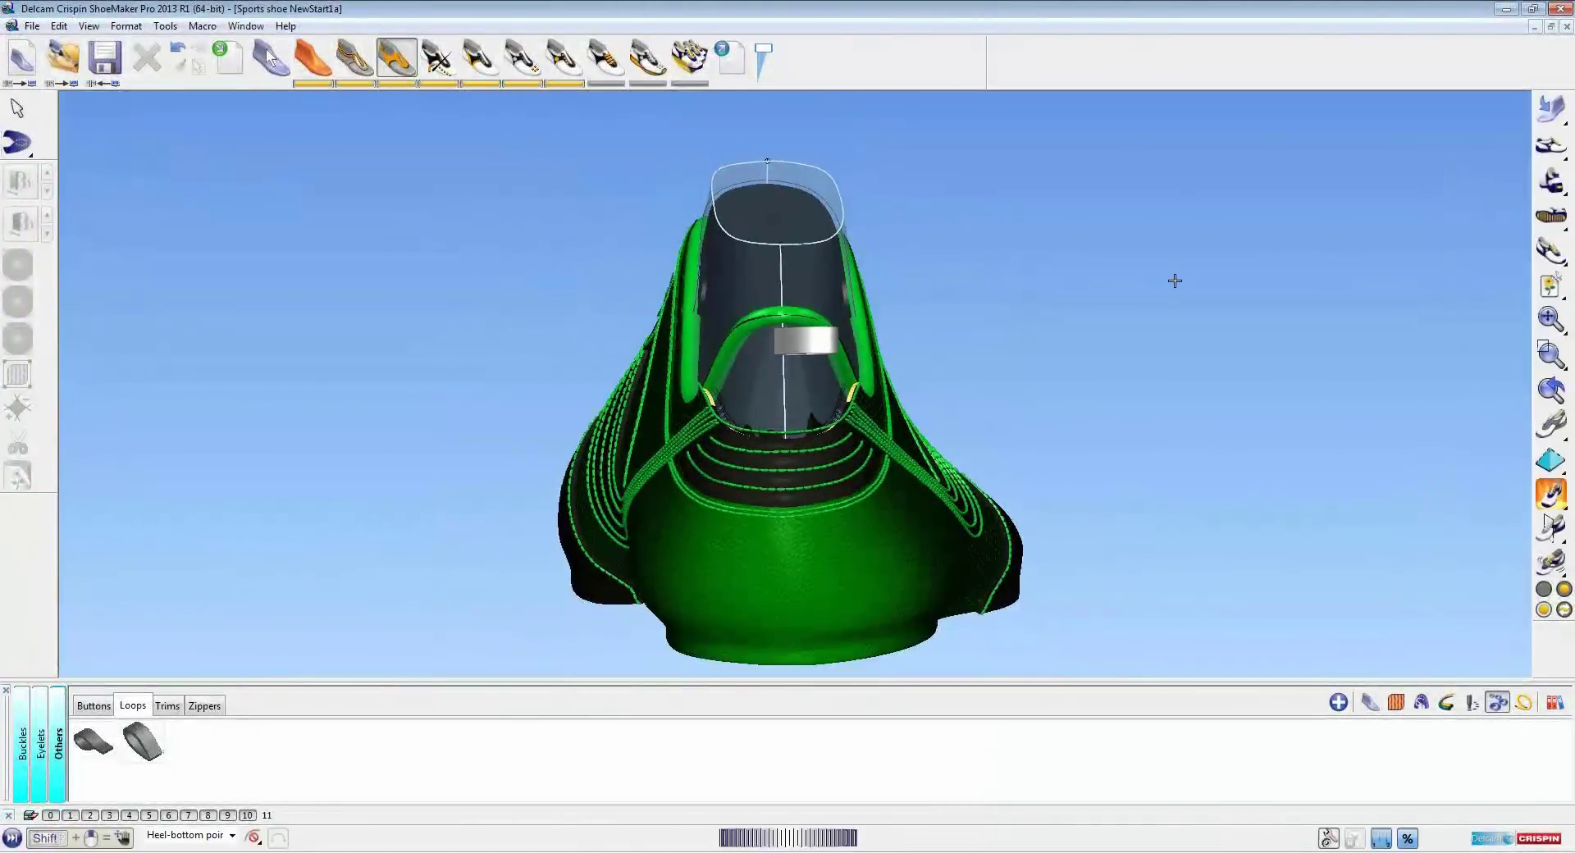
pyautogui.hotkey('ctrl', 'l')
pyautogui.click(1111, 280)
pyautogui.scroll(2, 936, 305)
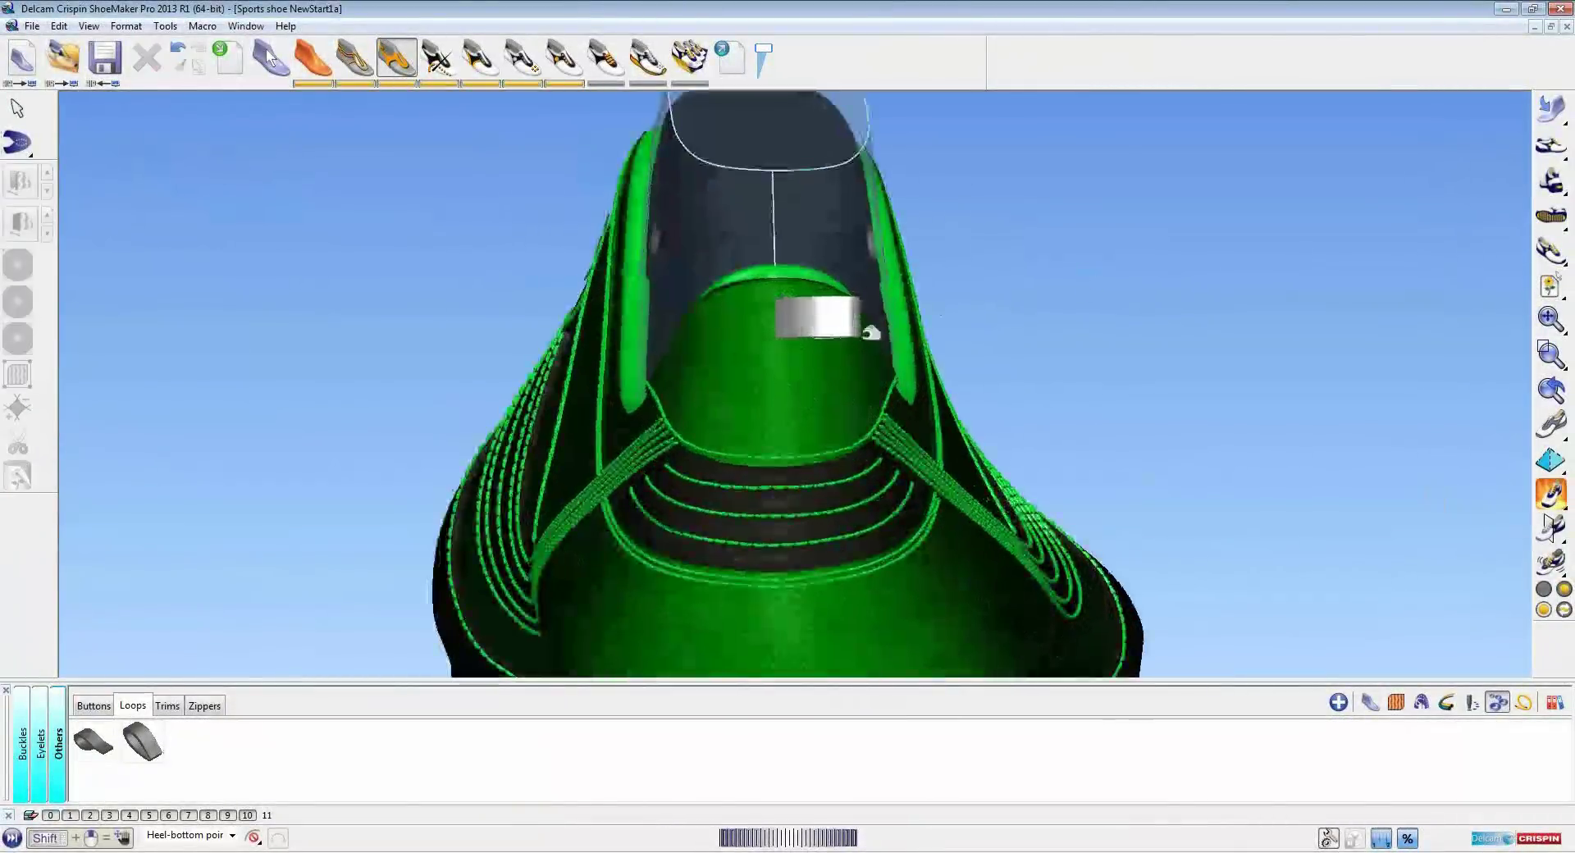
# Reset the heel loop's orientation so it stands upright across the collar, and fine-tune its rotation
pyautogui.click(816, 316)
pyautogui.scroll(1, 1091, 309)
pyautogui.scroll(-1, 904, 355)
pyautogui.moveTo(904, 355); pyautogui.dragTo(735, 369, button='middle')
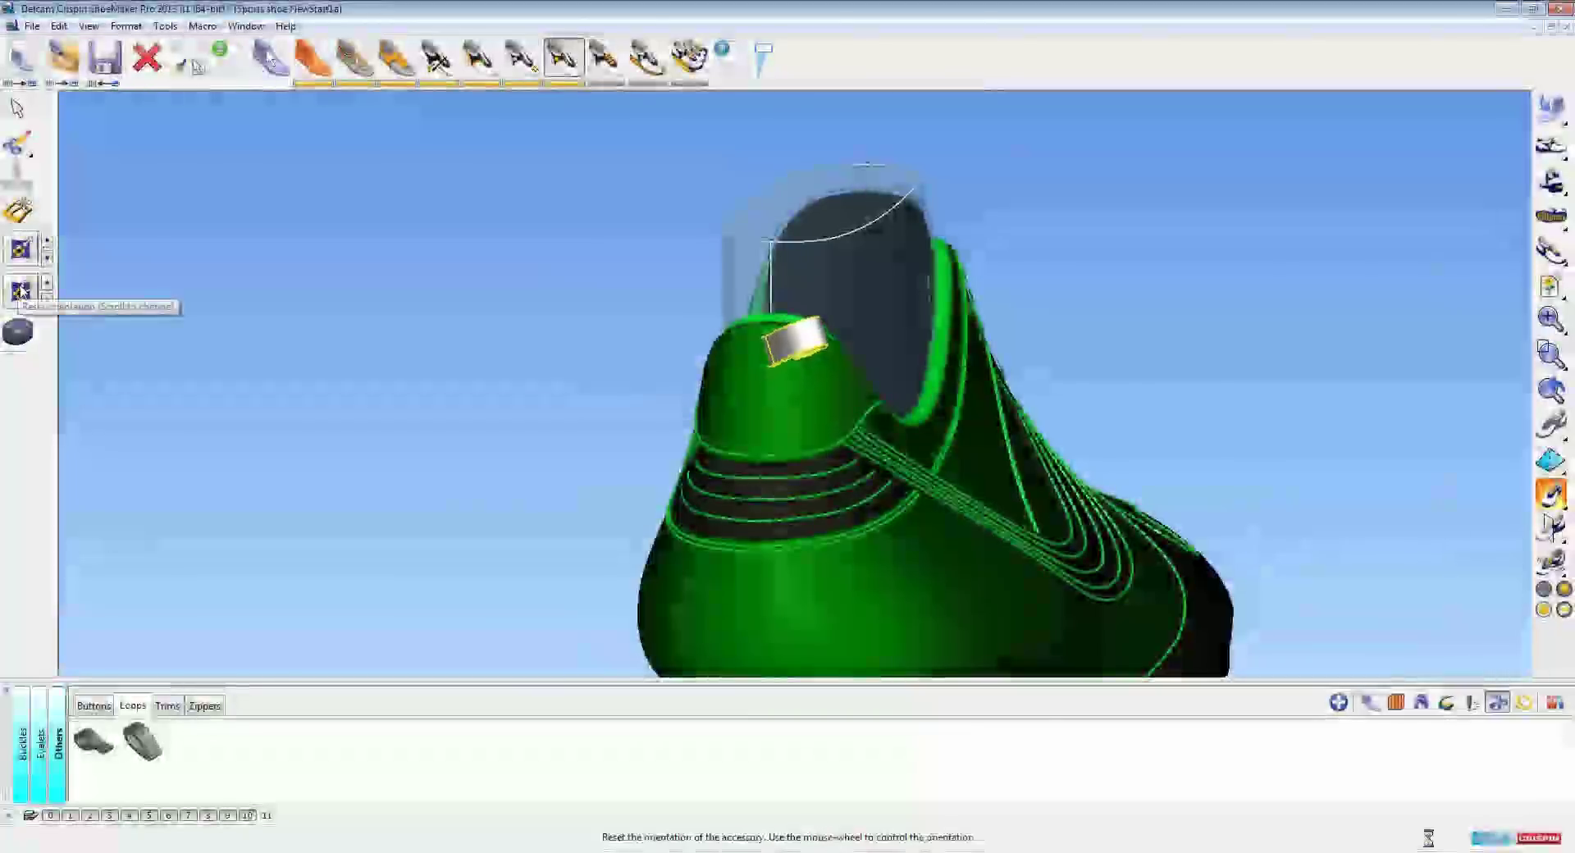
pyautogui.click(22, 292)
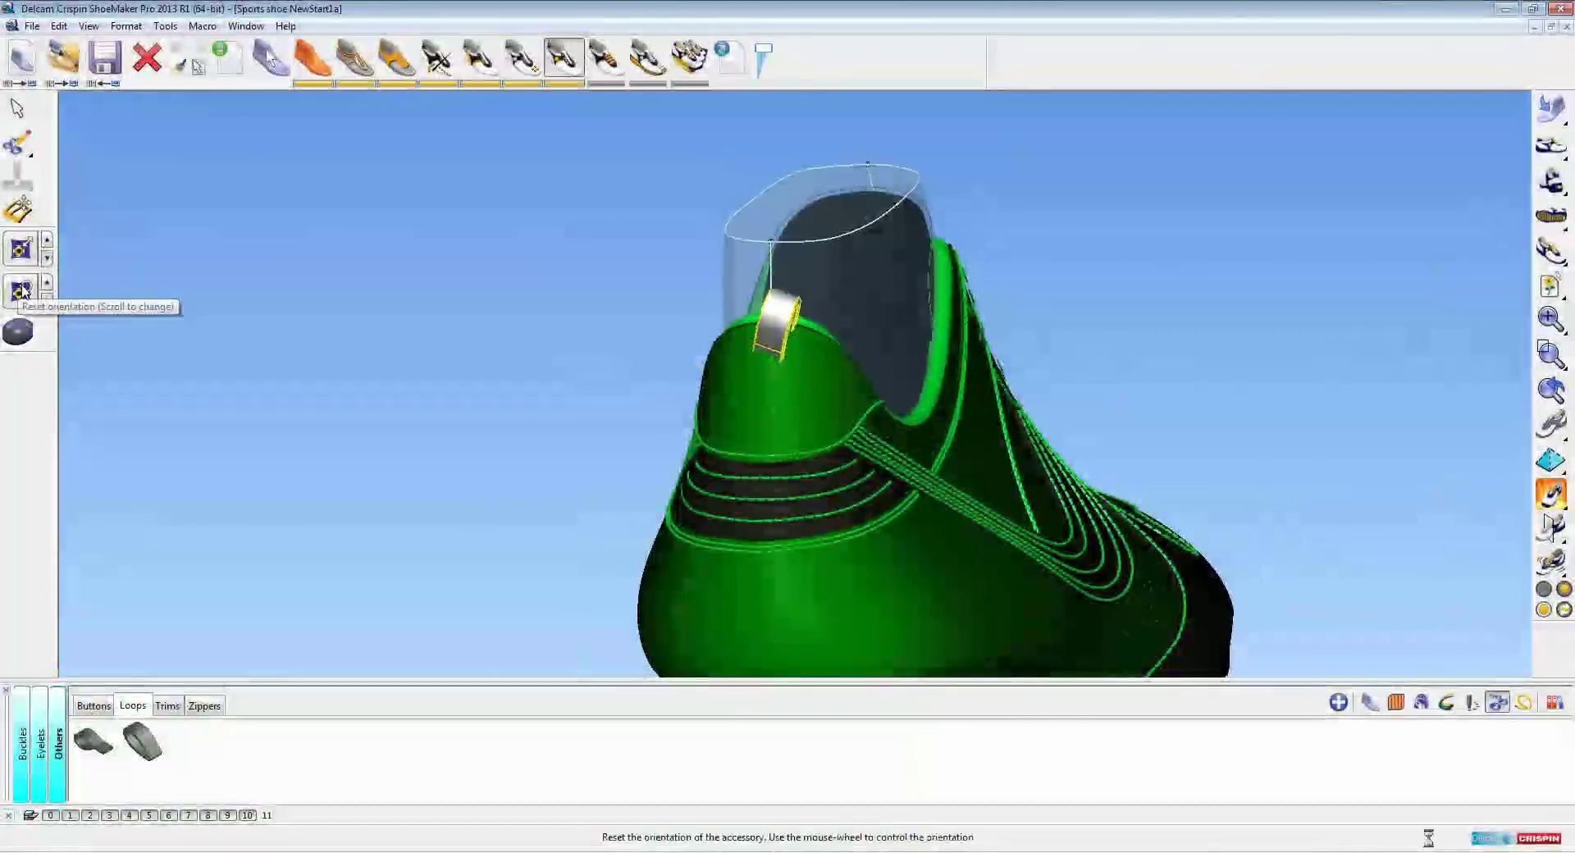
pyautogui.moveTo(499, 397); pyautogui.dragTo(622, 515, button='middle')
pyautogui.scroll(3, 622, 515)
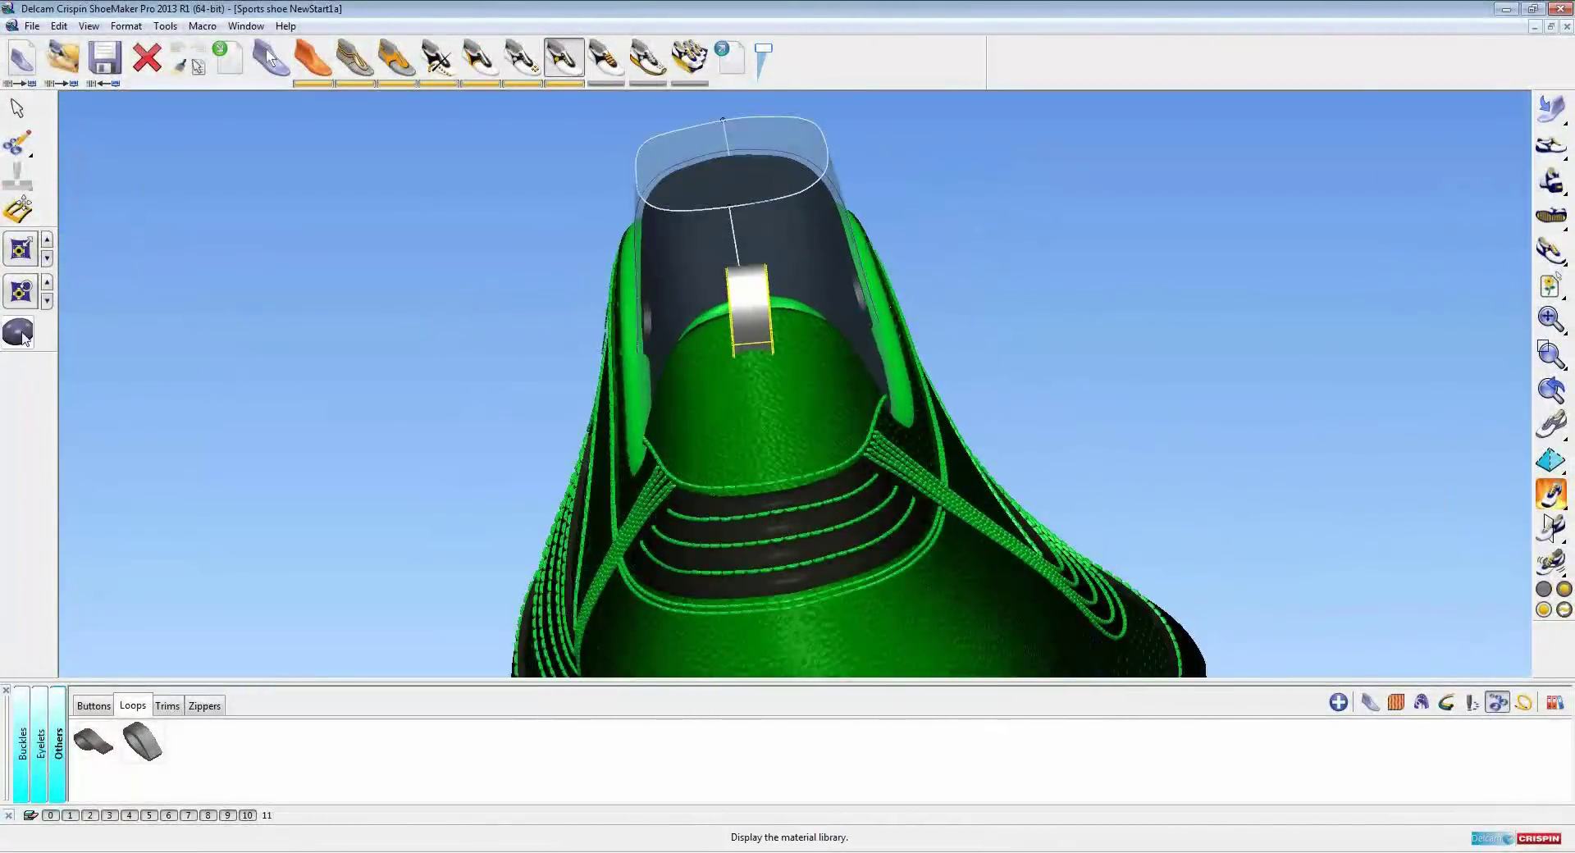
pyautogui.scroll(2, 22, 291)
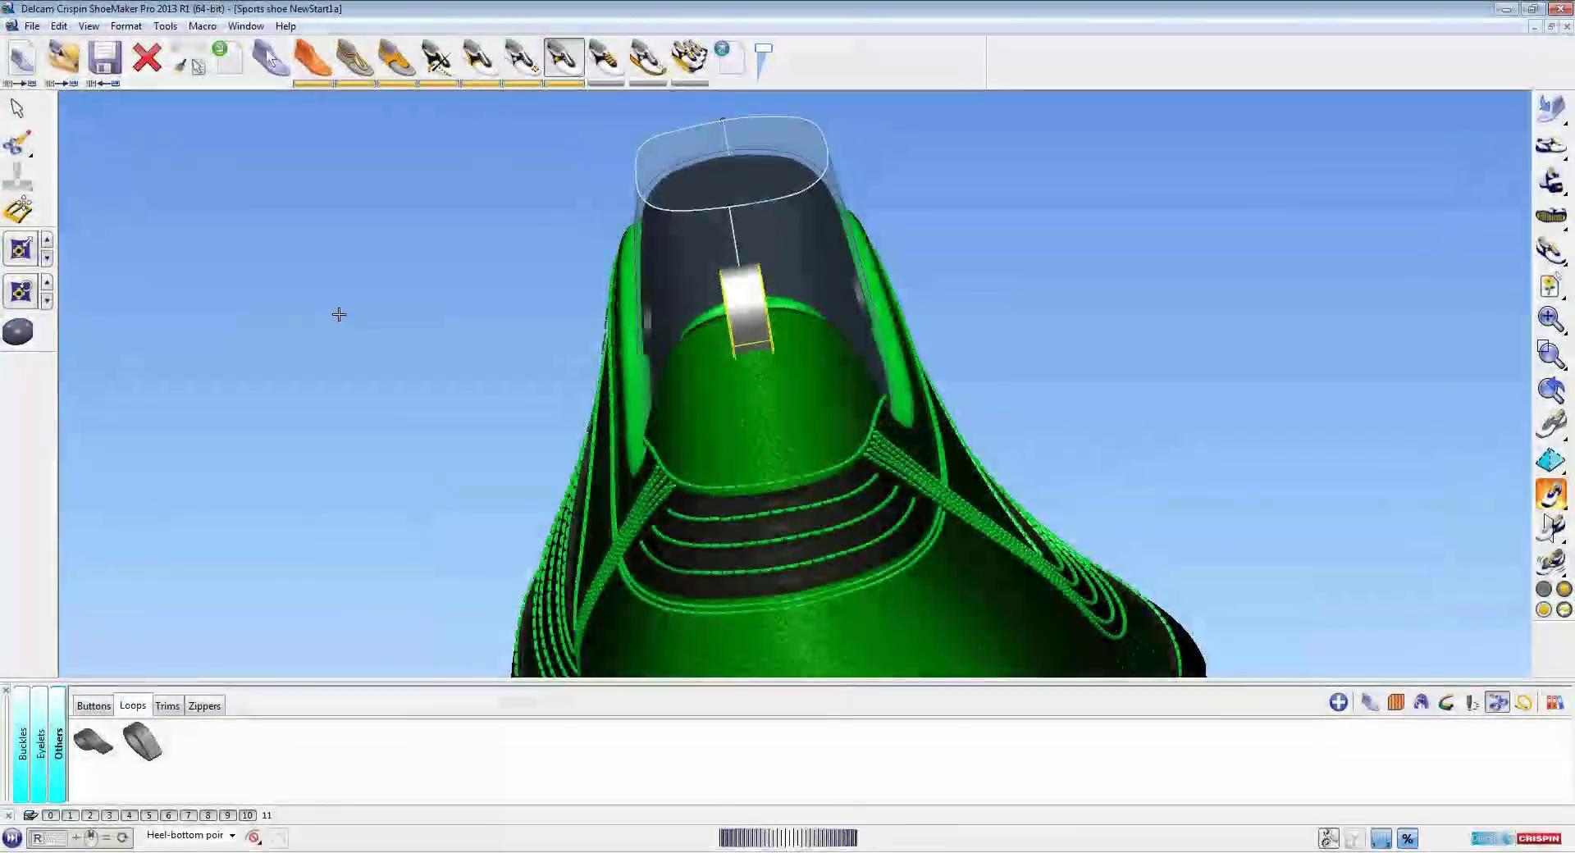
# Copy the attributes of the green collar pipe onto the heel loop and deselect it
pyautogui.scroll(-1, 362, 326)
pyautogui.scroll(-2, 1026, 415)
pyautogui.moveTo(1128, 431); pyautogui.dragTo(898, 480, button='middle')
pyautogui.scroll(3, 722, 314)
pyautogui.click(937, 369)
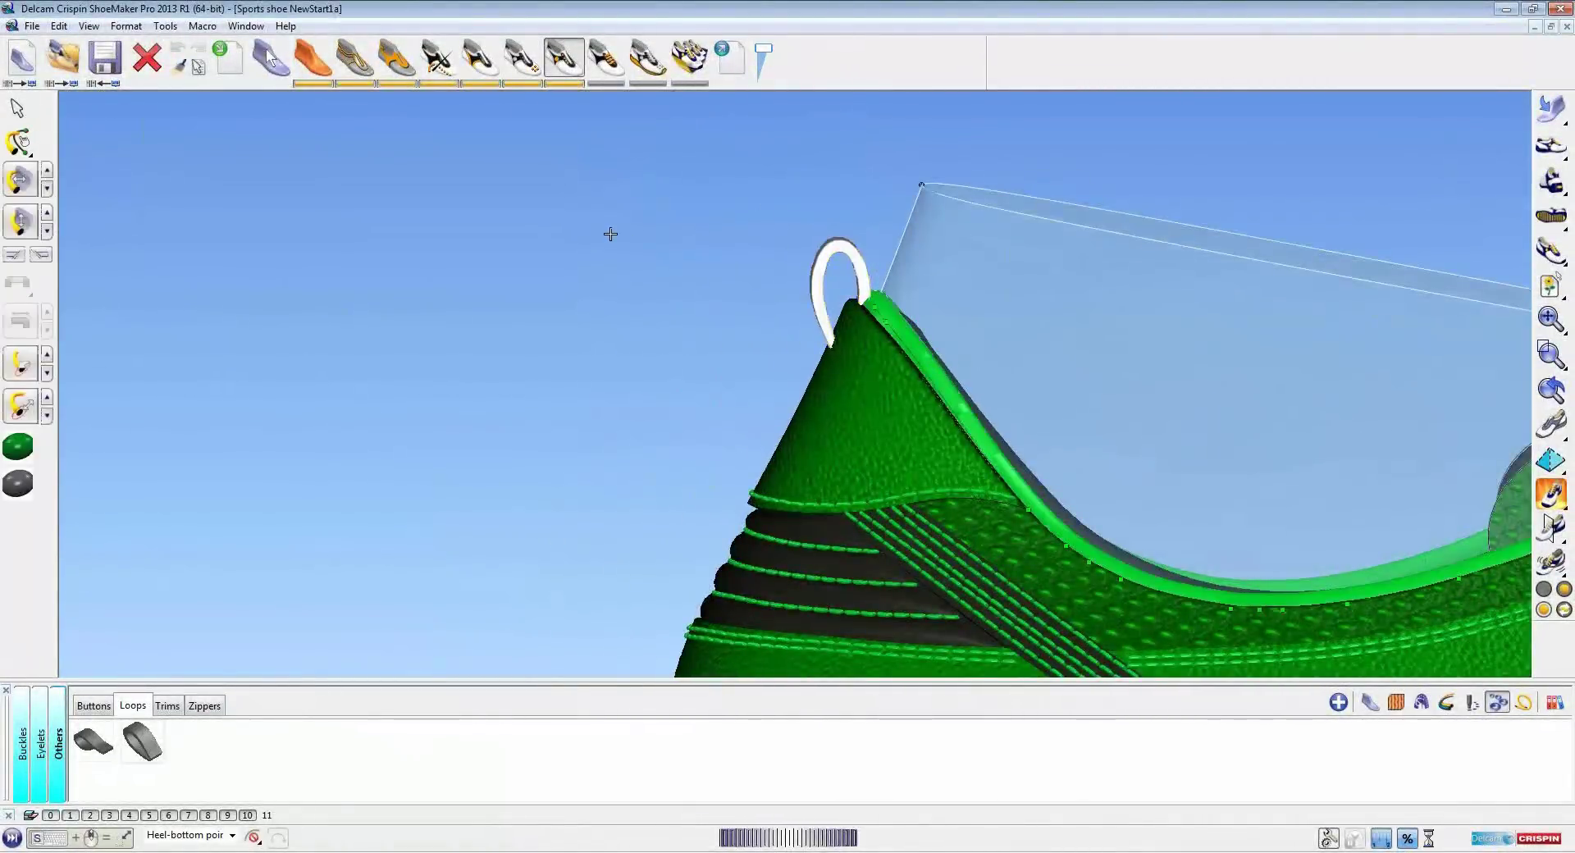
pyautogui.keyDown('shift'); pyautogui.moveTo(616, 230); pyautogui.dragTo(576, 228, button='middle'); pyautogui.keyUp('shift')
pyautogui.click(179, 68)
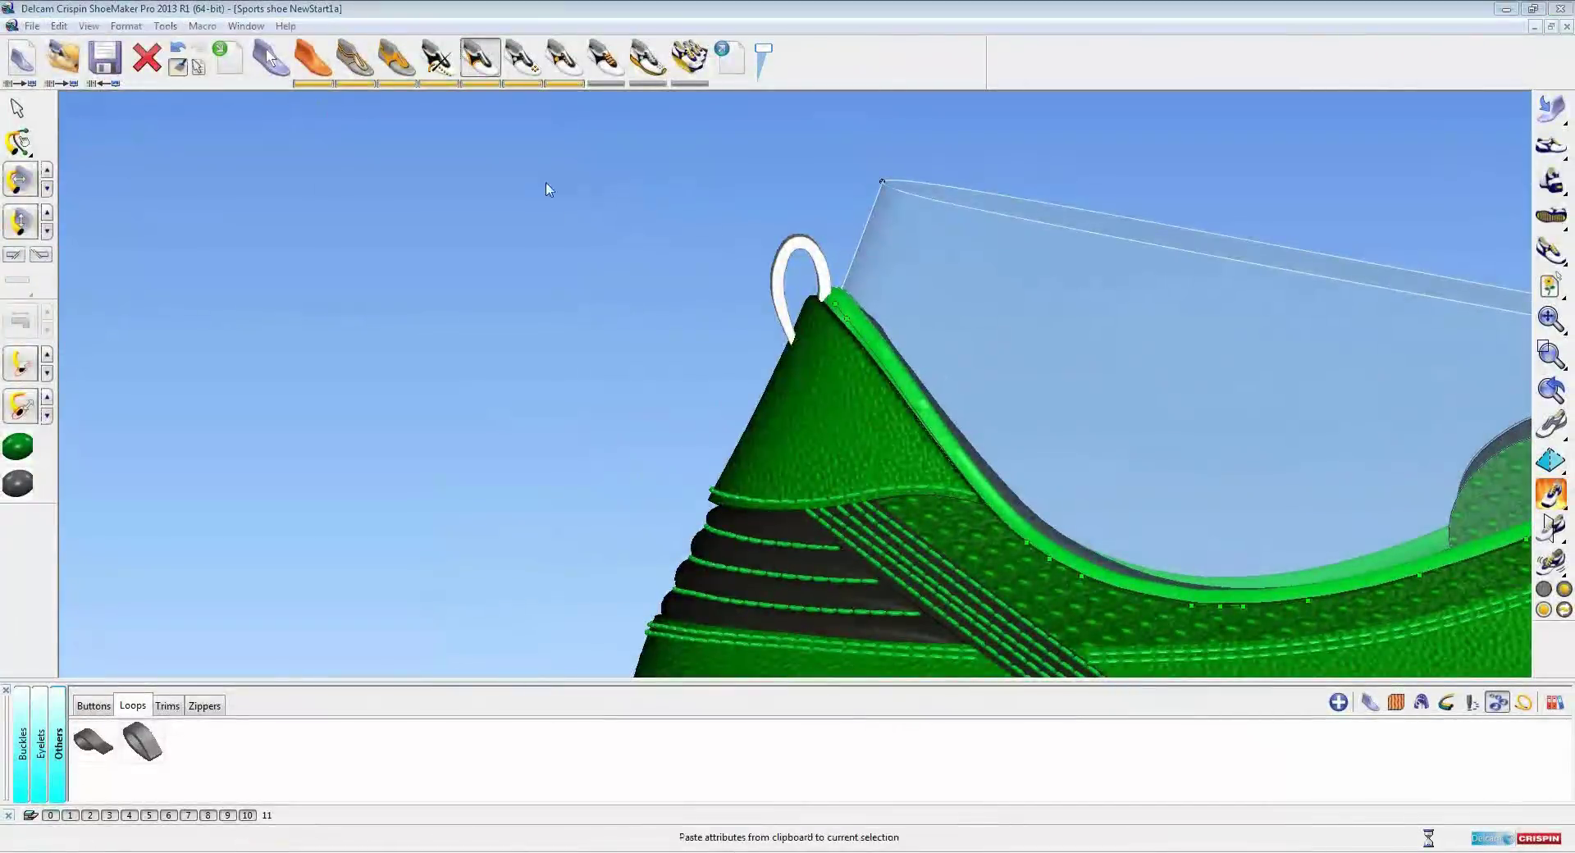
pyautogui.click(785, 250)
pyautogui.click(600, 285)
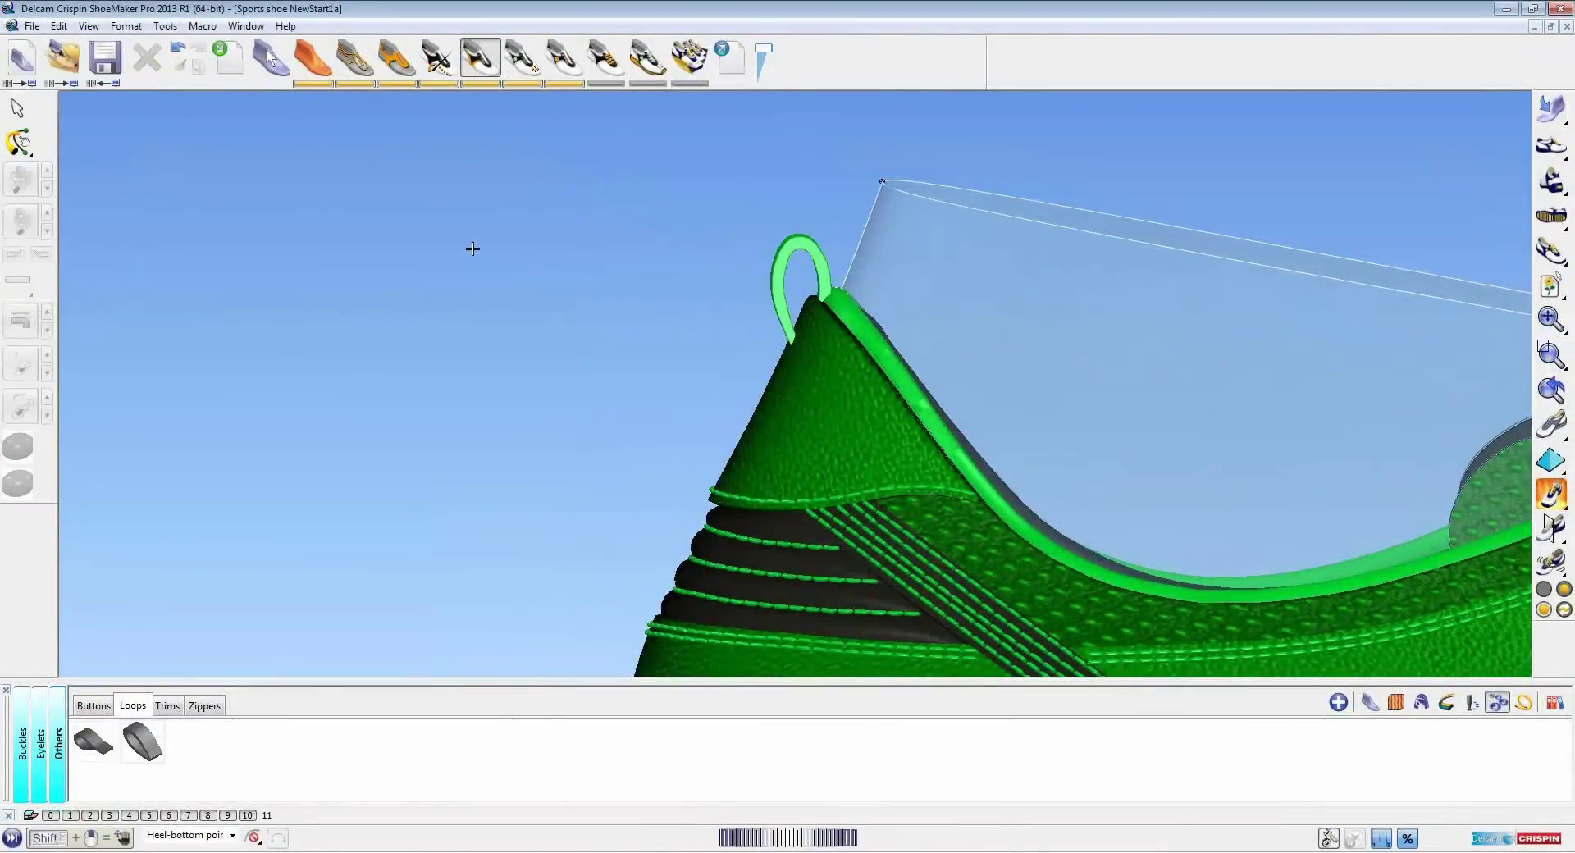
# Examine the whole upper from the side, including the heel loop, stitches and punches
pyautogui.scroll(-4, 467, 246)
pyautogui.keyDown('shift'); pyautogui.moveTo(864, 332); pyautogui.dragTo(805, 309, button='middle'); pyautogui.keyUp('shift')
pyautogui.scroll(-2, 805, 310)
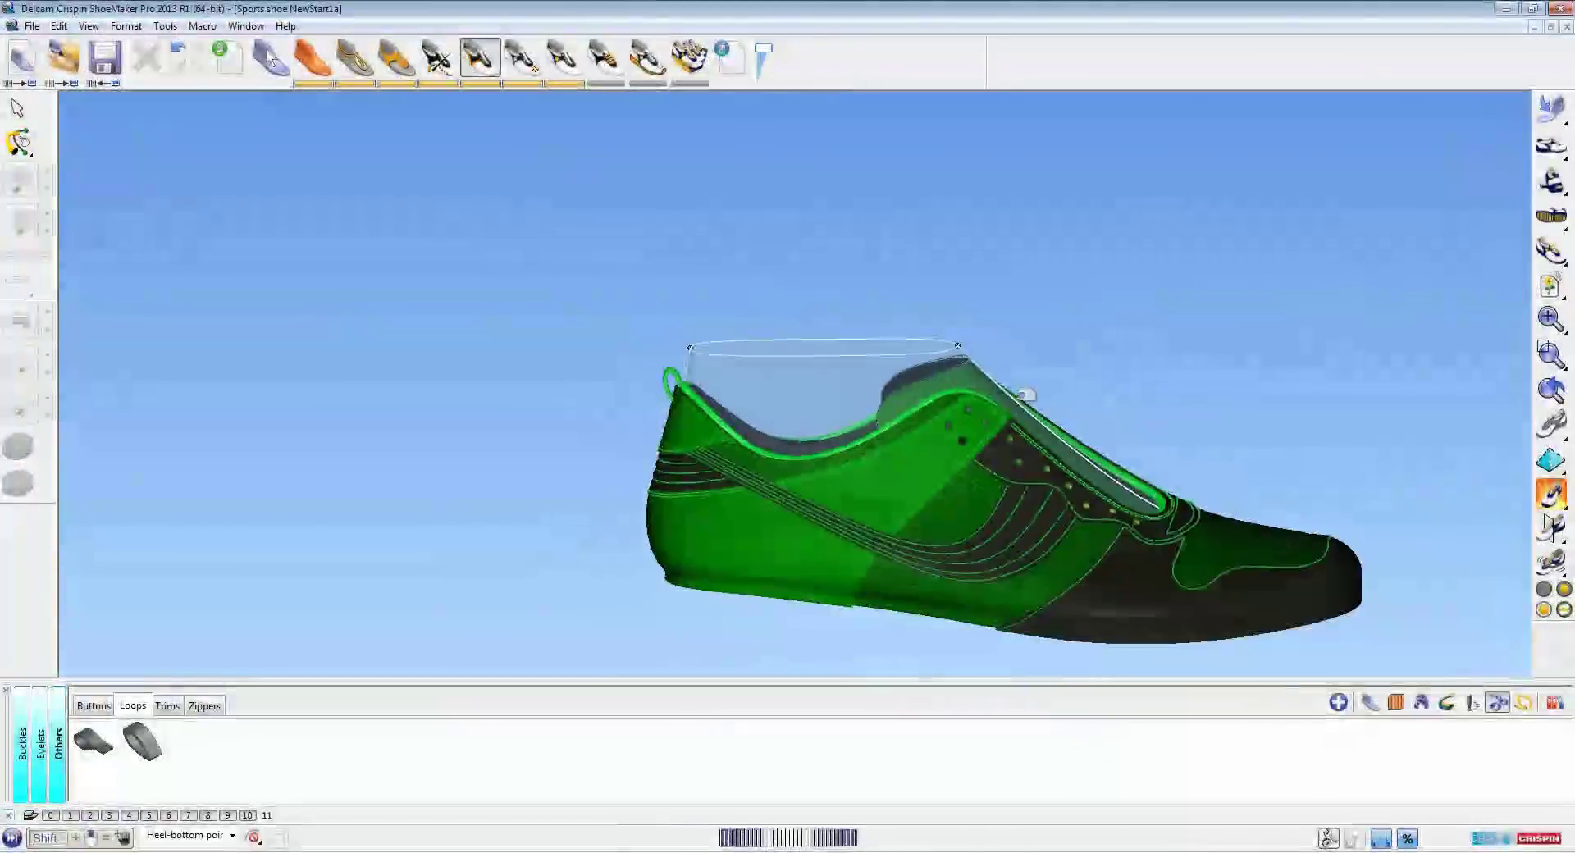
pyautogui.keyDown('shift'); pyautogui.moveTo(956, 474); pyautogui.dragTo(860, 423, button='middle'); pyautogui.keyUp('shift')
pyautogui.scroll(3, 860, 423)
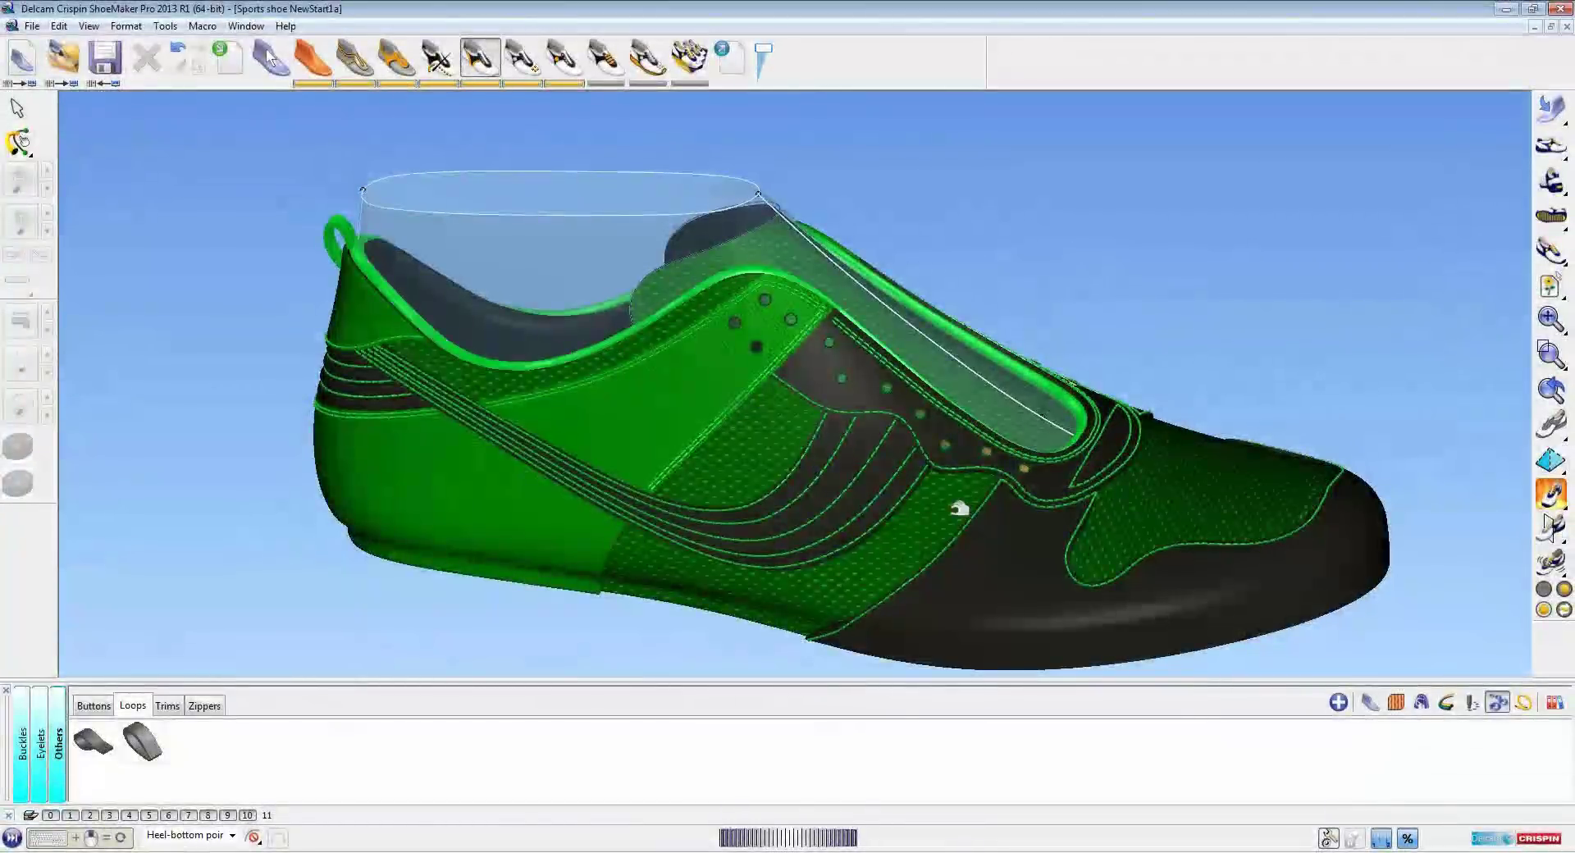
pyautogui.scroll(-1, 937, 494)
pyautogui.moveTo(933, 492); pyautogui.dragTo(880, 489, button='middle')
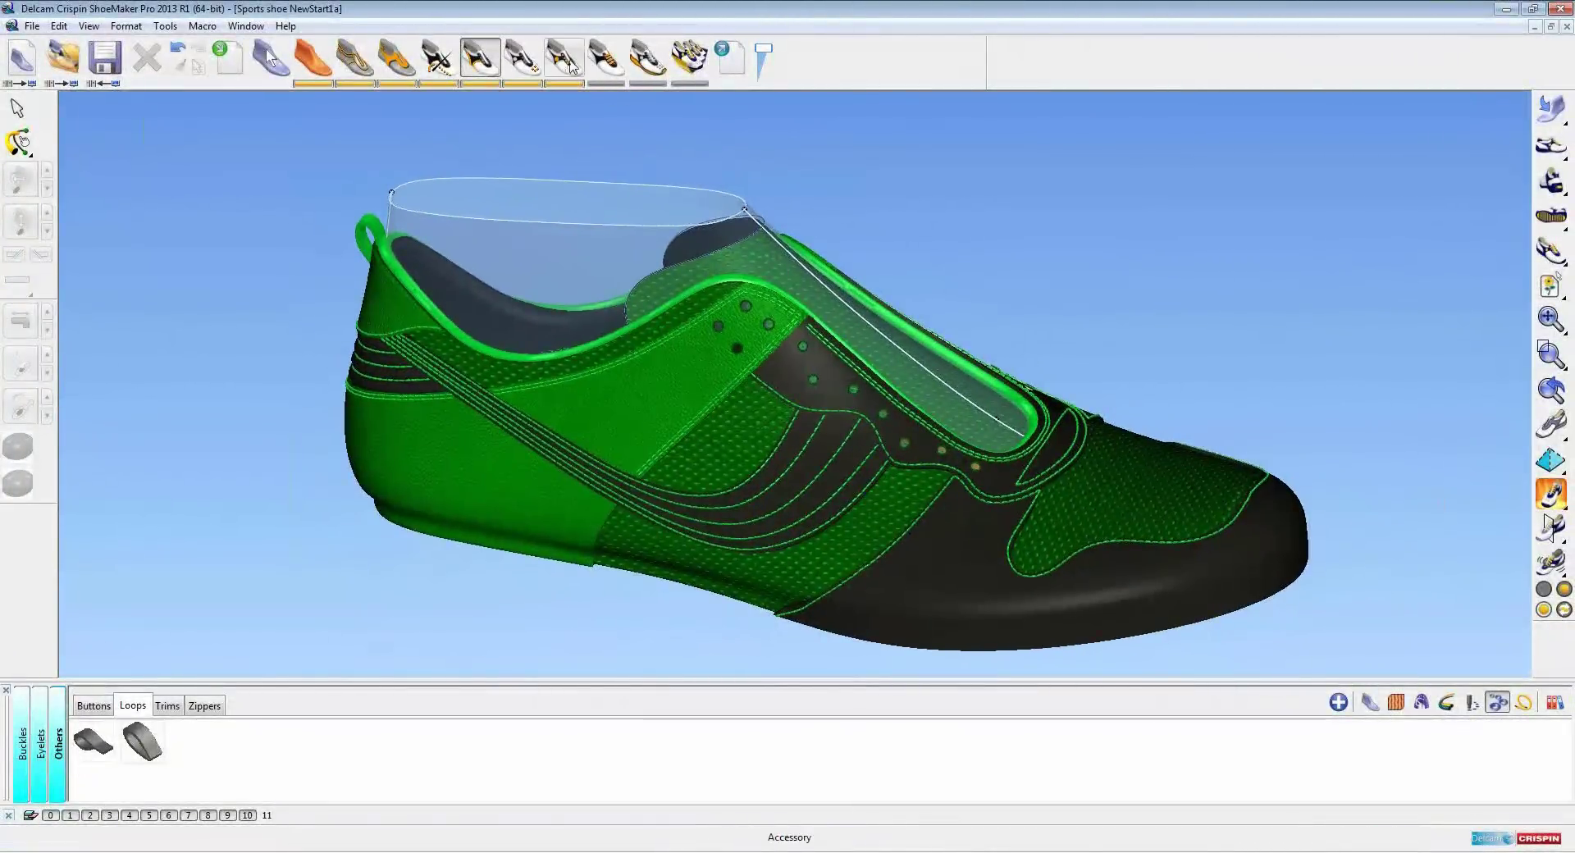
# Create Criss-cross lacing through the eight pairs of punches along both sides of the throat opening
pyautogui.click(603, 57)
pyautogui.moveTo(1280, 377); pyautogui.dragTo(906, 464, button='middle')
pyautogui.keyDown('shift'); pyautogui.moveTo(676, 392); pyautogui.dragTo(603, 378, button='middle'); pyautogui.keyUp('shift')
pyautogui.scroll(5, 660, 373)
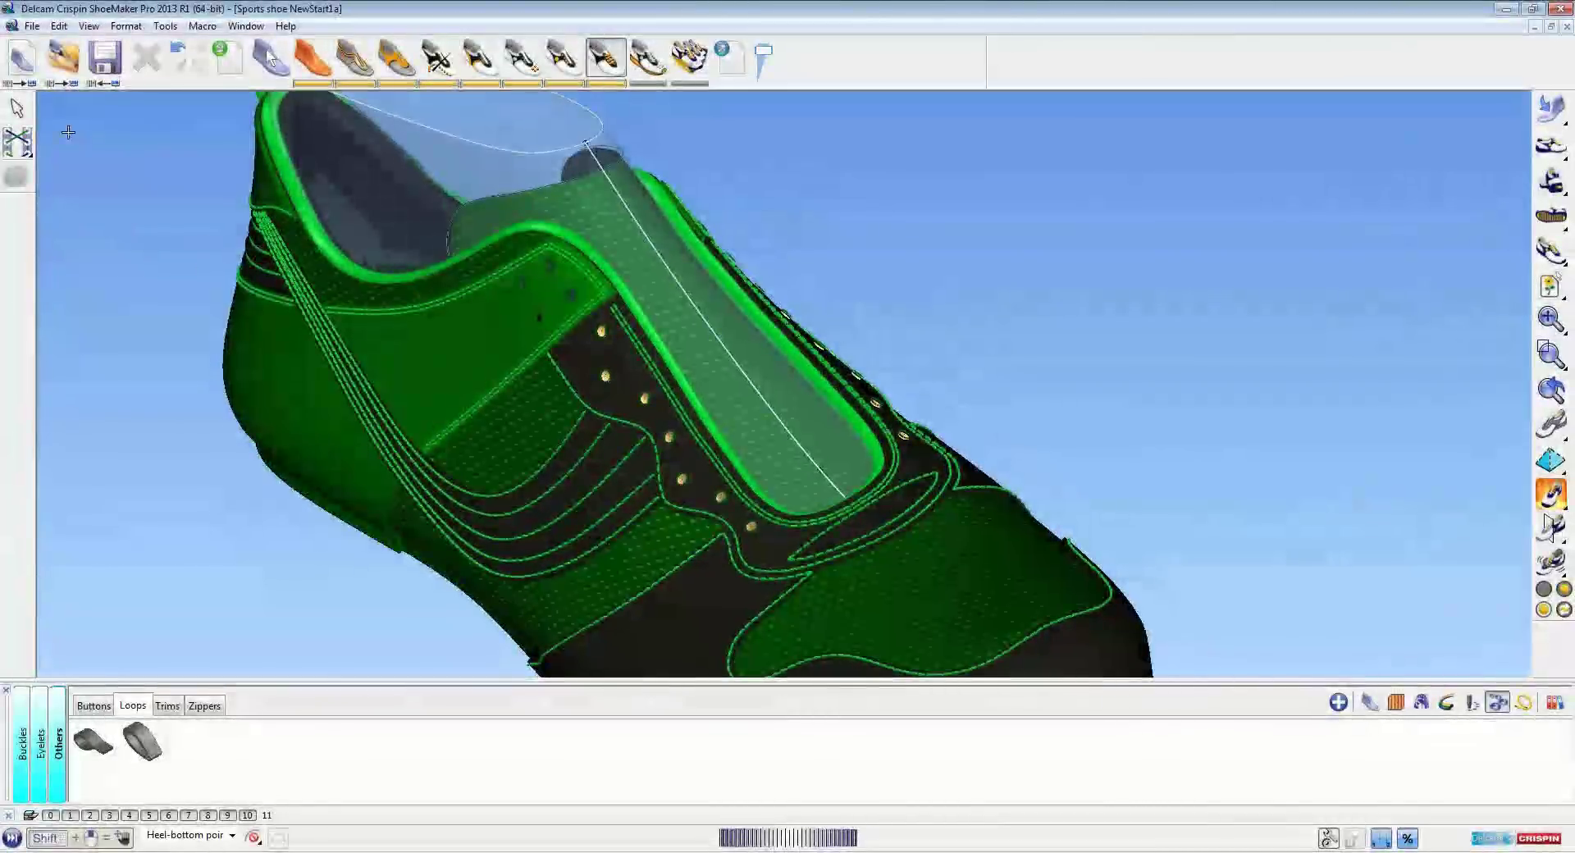
pyautogui.click(16, 144)
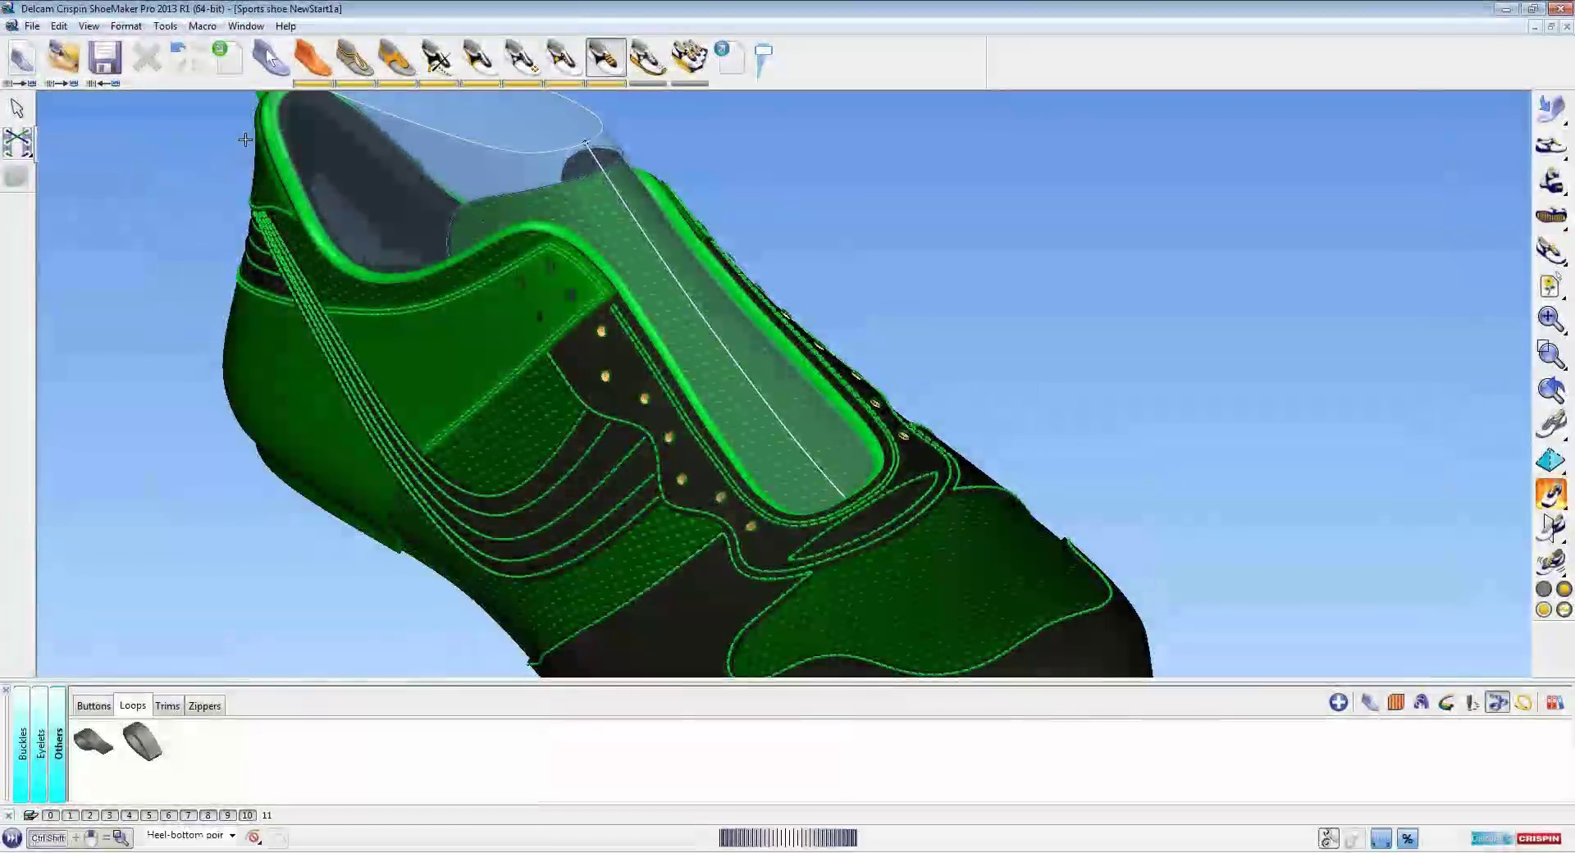
pyautogui.moveTo(15, 152)
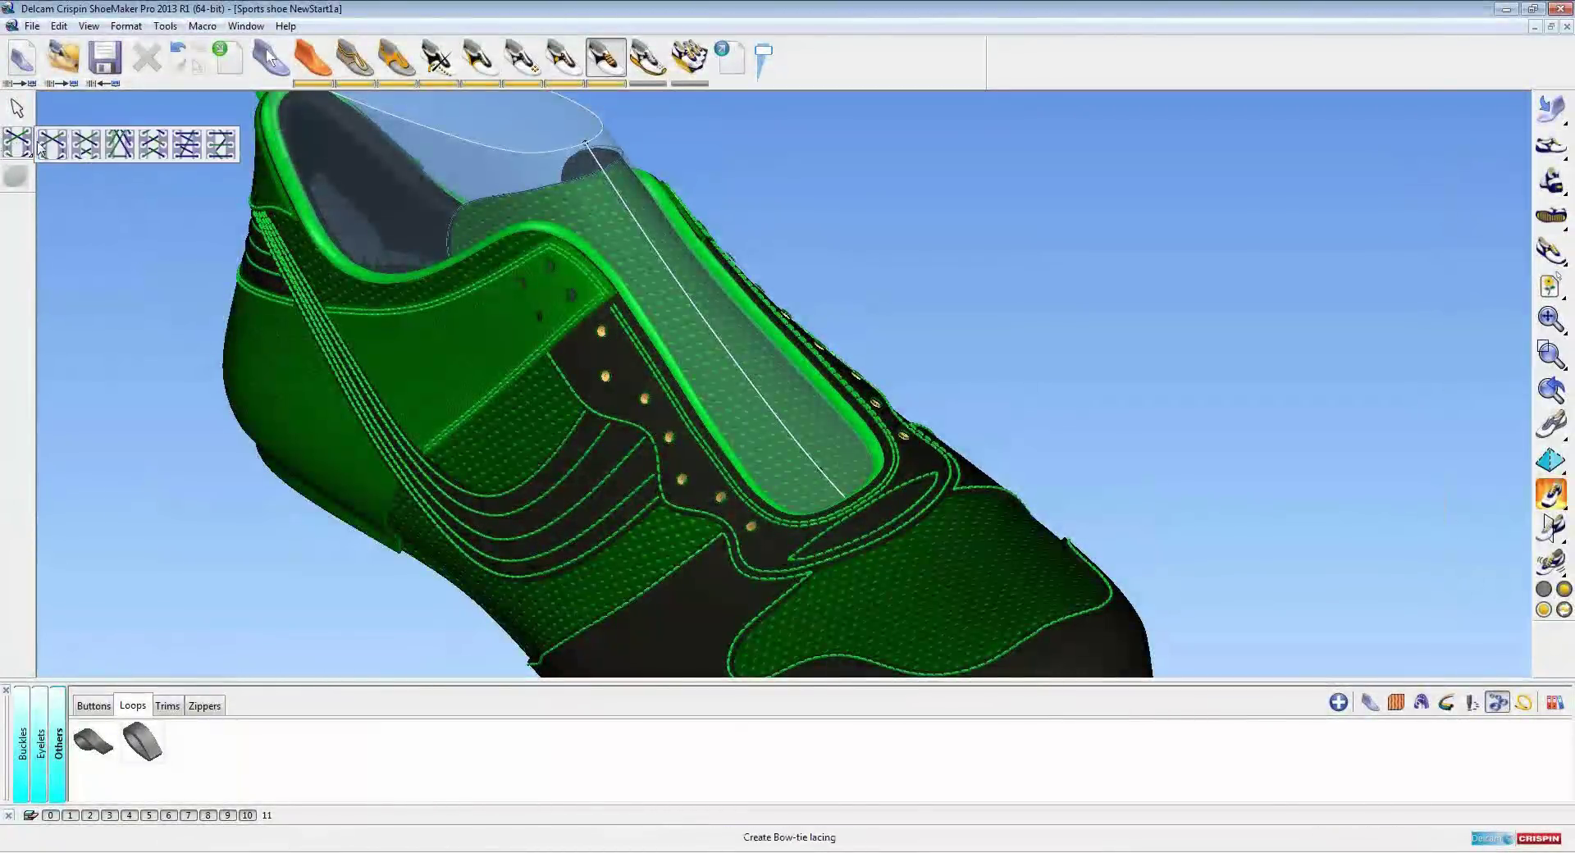
pyautogui.click(151, 146)
pyautogui.moveTo(557, 208); pyautogui.dragTo(565, 297, button='middle')
pyautogui.click(554, 278)
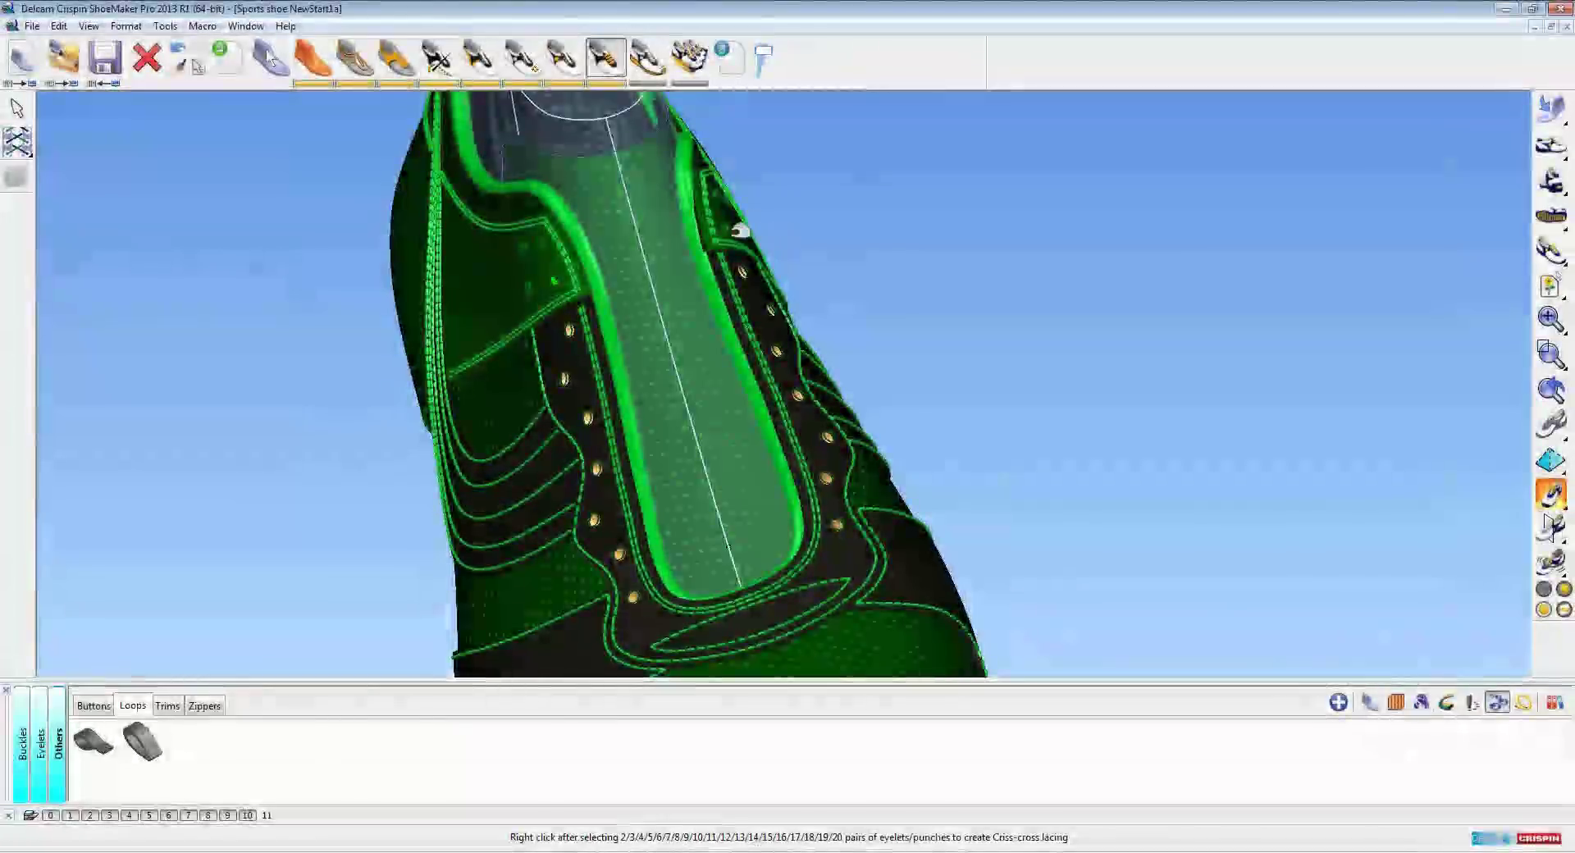
pyautogui.click(726, 227)
pyautogui.moveTo(881, 260); pyautogui.dragTo(689, 320, button='middle')
pyautogui.moveTo(531, 280); pyautogui.dragTo(825, 565)
pyautogui.moveTo(909, 516); pyautogui.dragTo(1075, 368, button='middle')
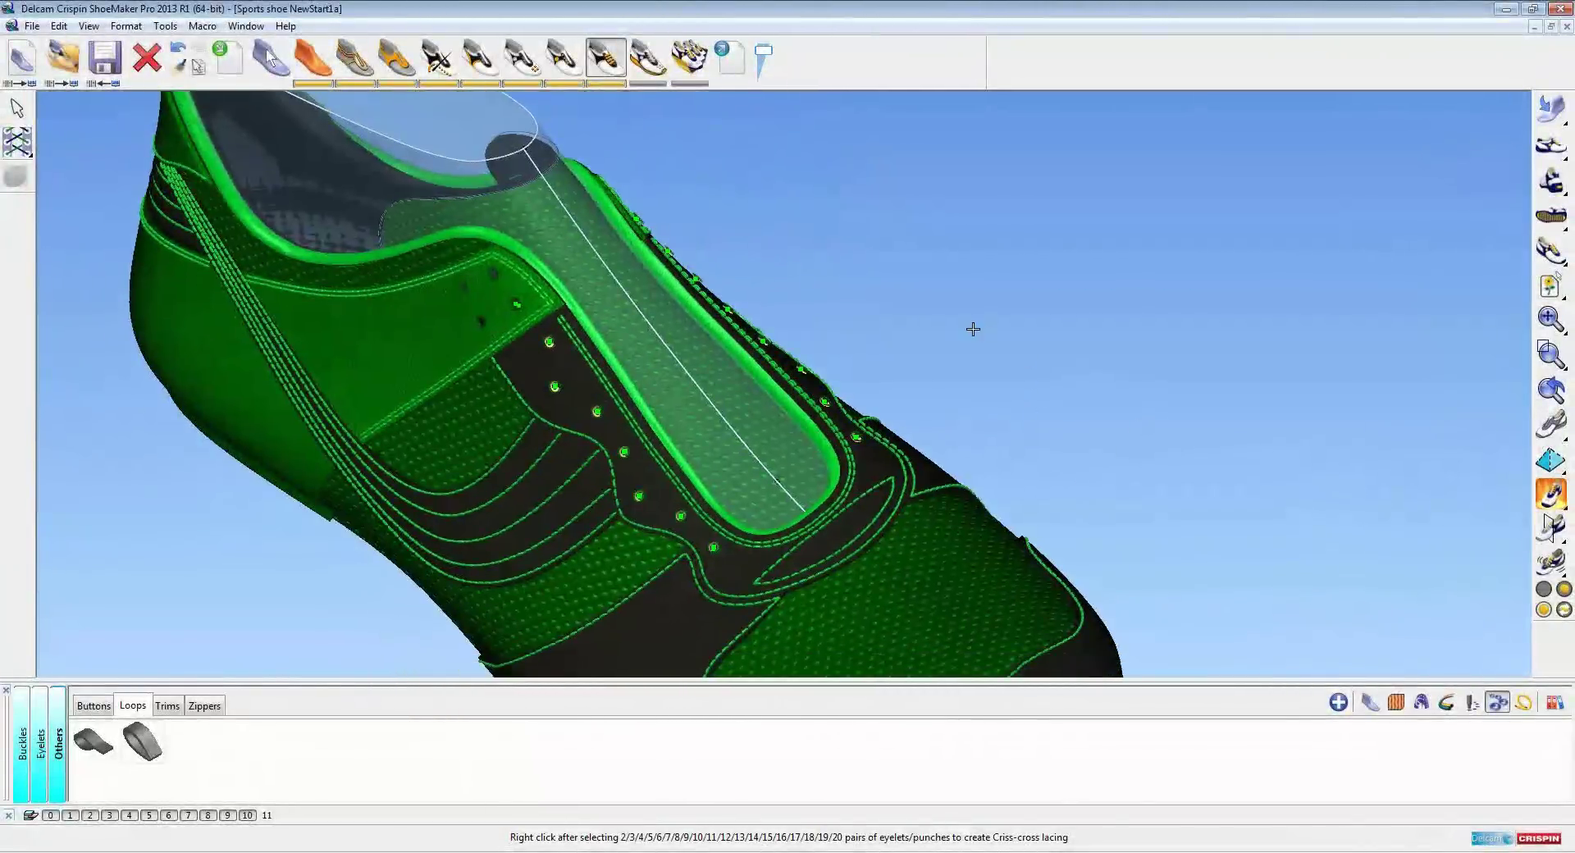
pyautogui.moveTo(973, 329); pyautogui.dragTo(989, 322, button='middle')
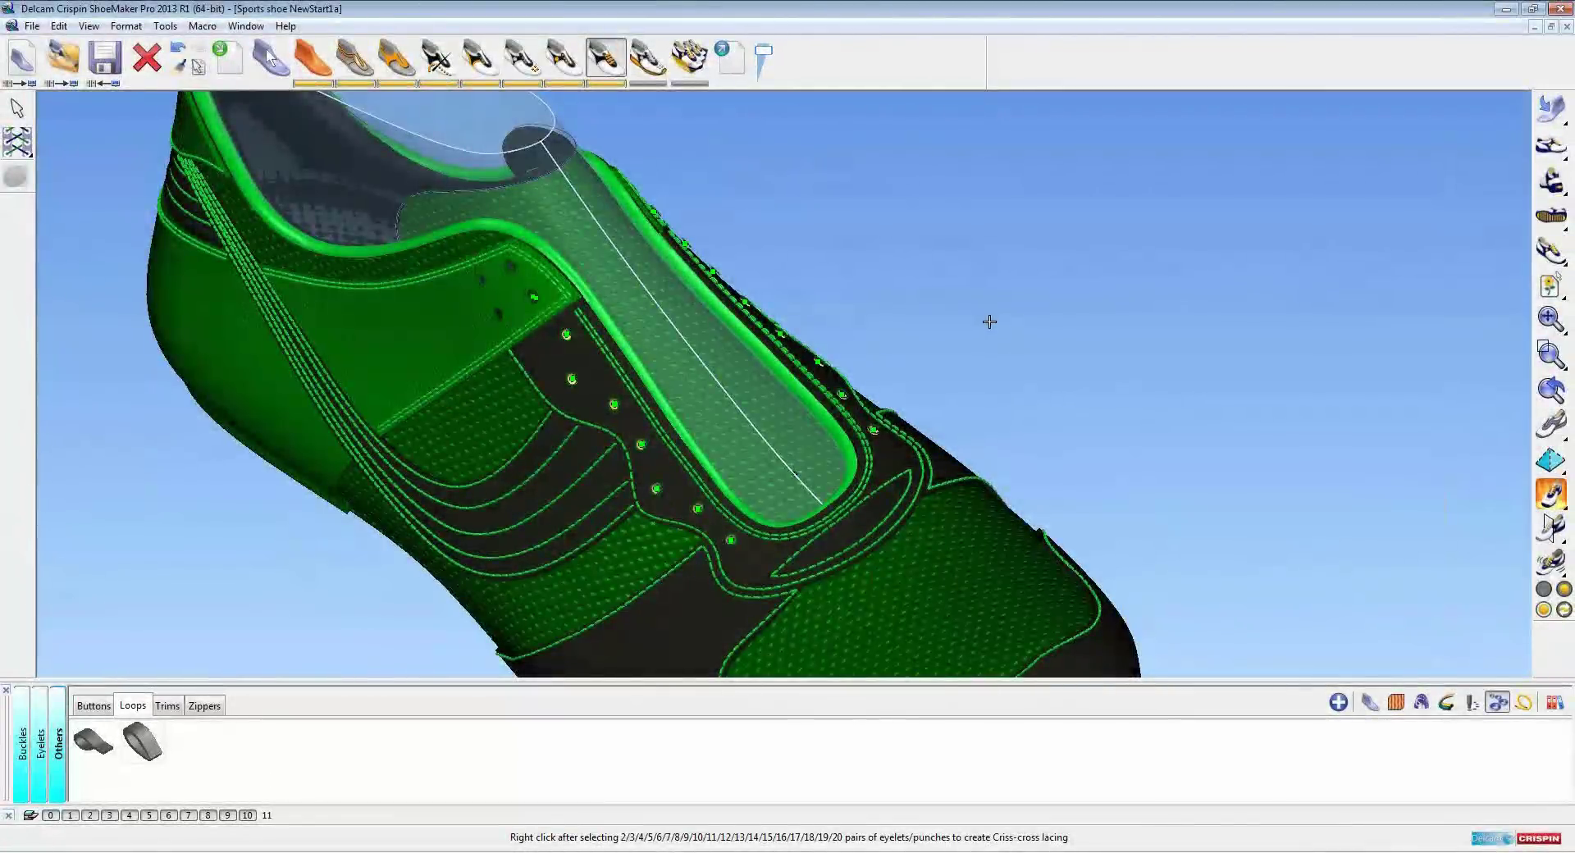
pyautogui.rightClick(913, 261)
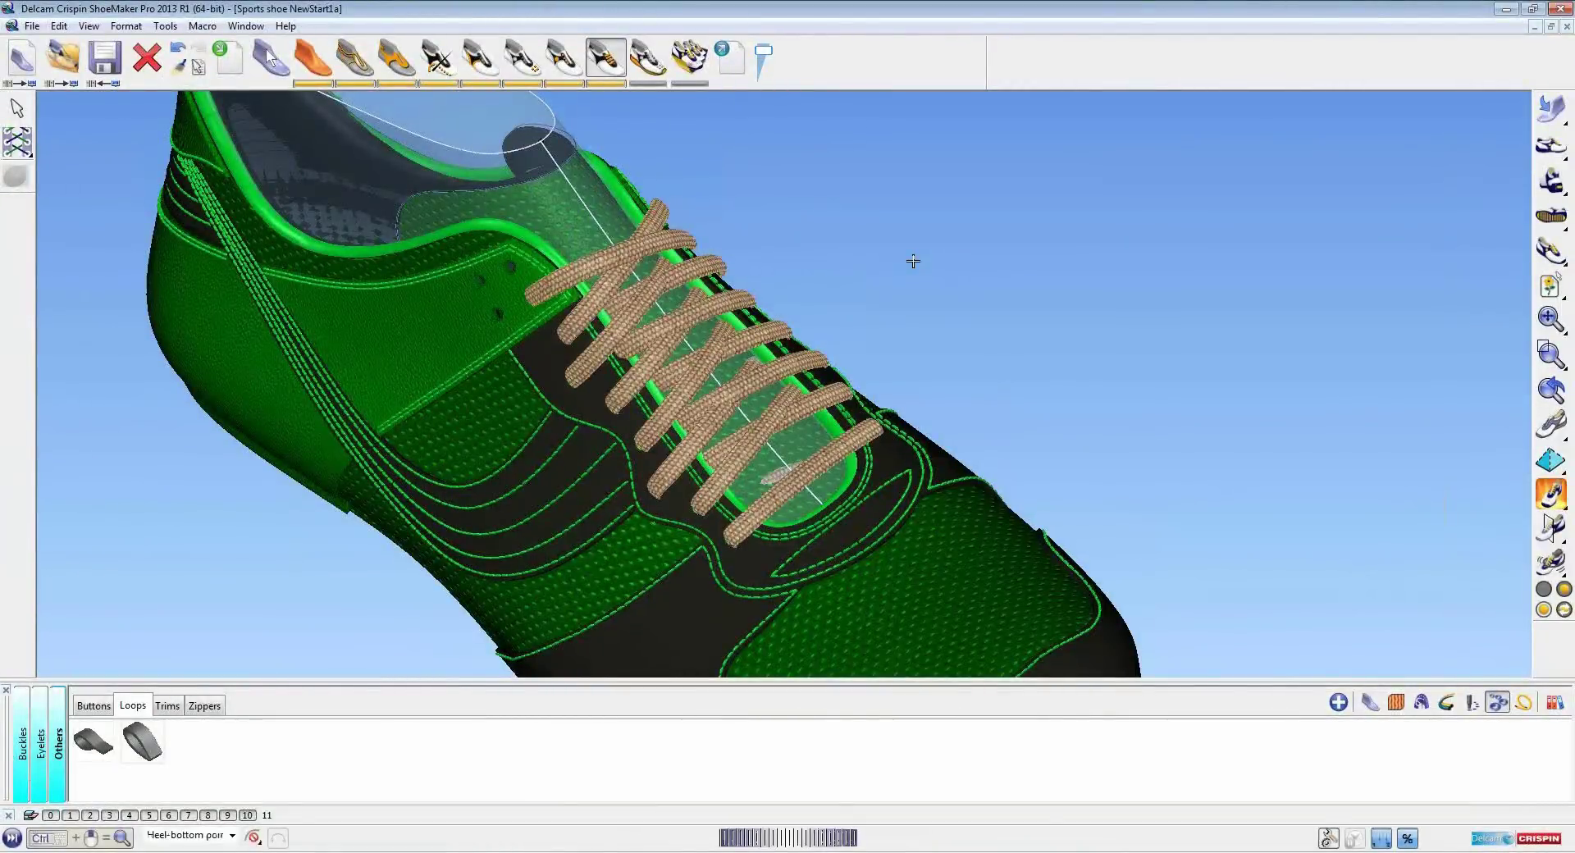
# Apply a grey material from the Lace samples to the criss-cross laces and deselect them
pyautogui.moveTo(913, 261); pyautogui.dragTo(626, 239, button='middle')
pyautogui.moveTo(570, 219); pyautogui.dragTo(863, 541)
pyautogui.scroll(-2, 981, 550)
pyautogui.moveTo(981, 550); pyautogui.dragTo(918, 243, button='middle')
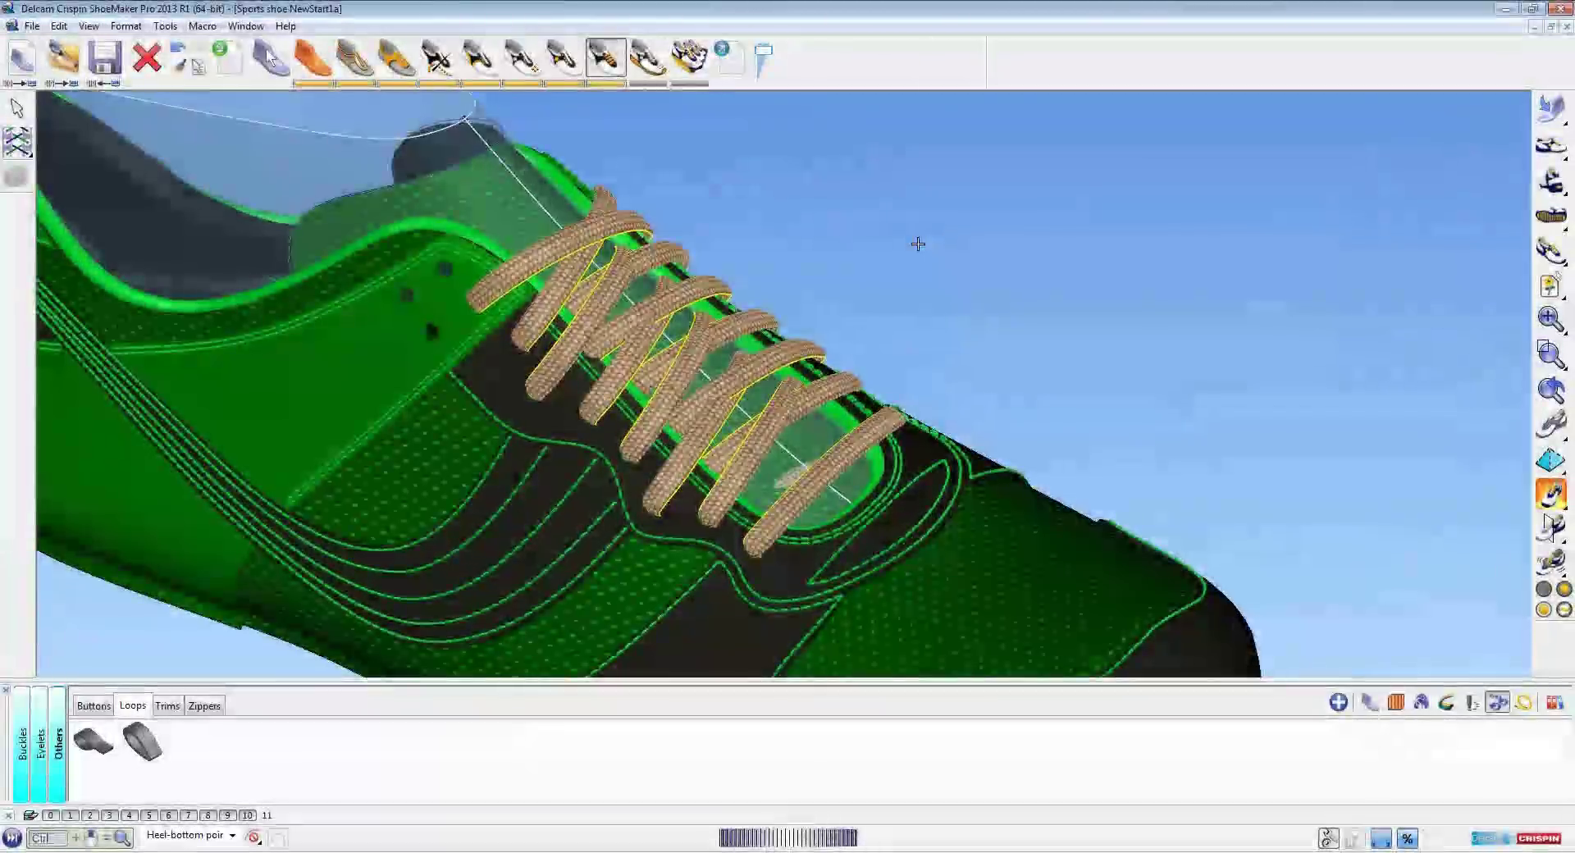
pyautogui.press('shift')
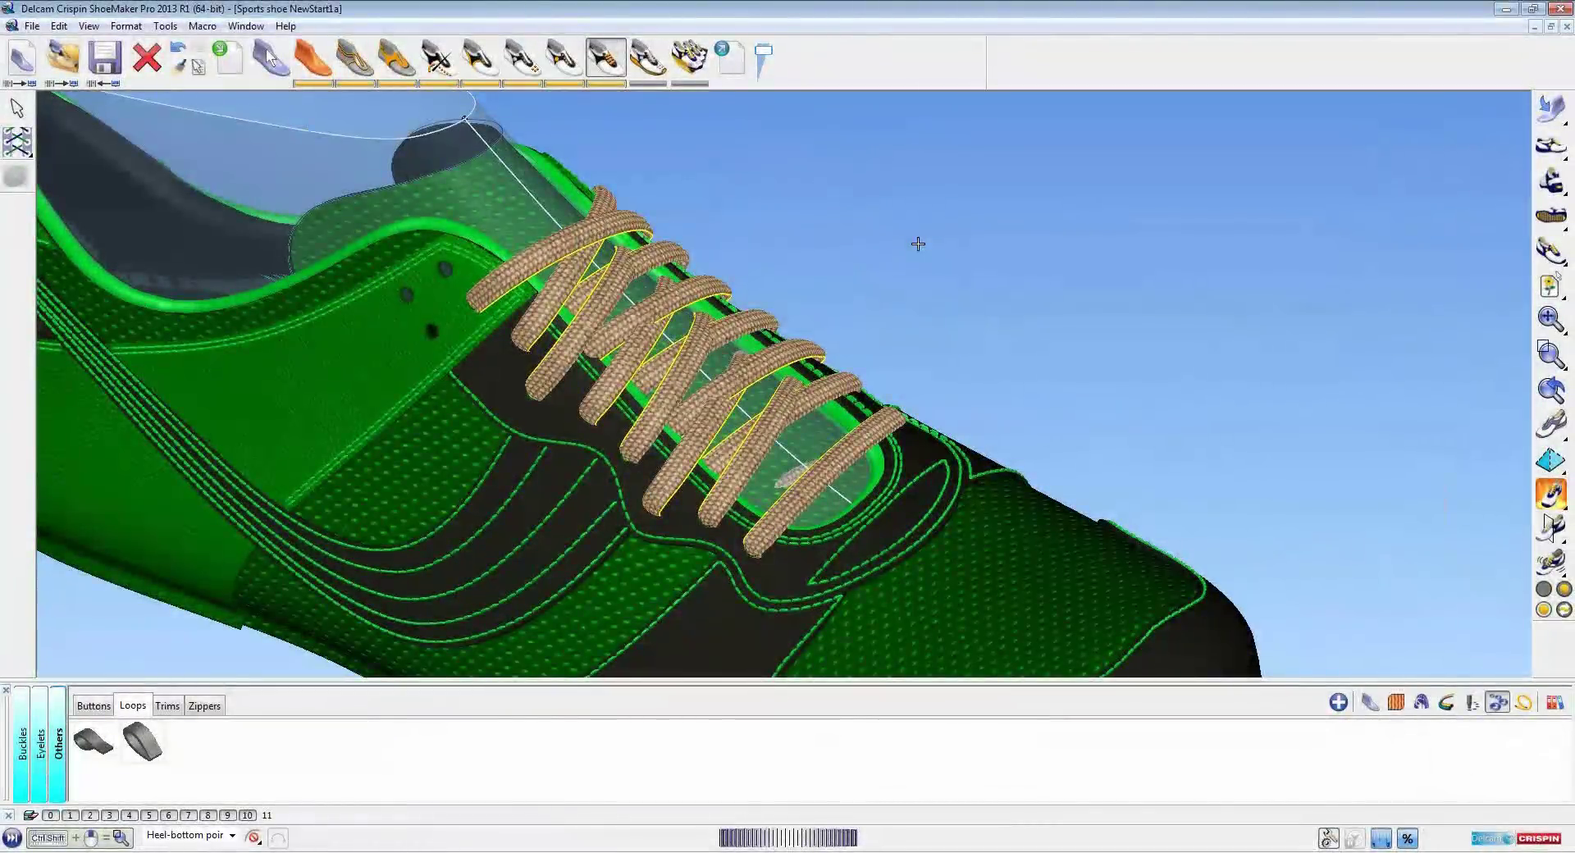
pyautogui.scroll(-5, 942, 251)
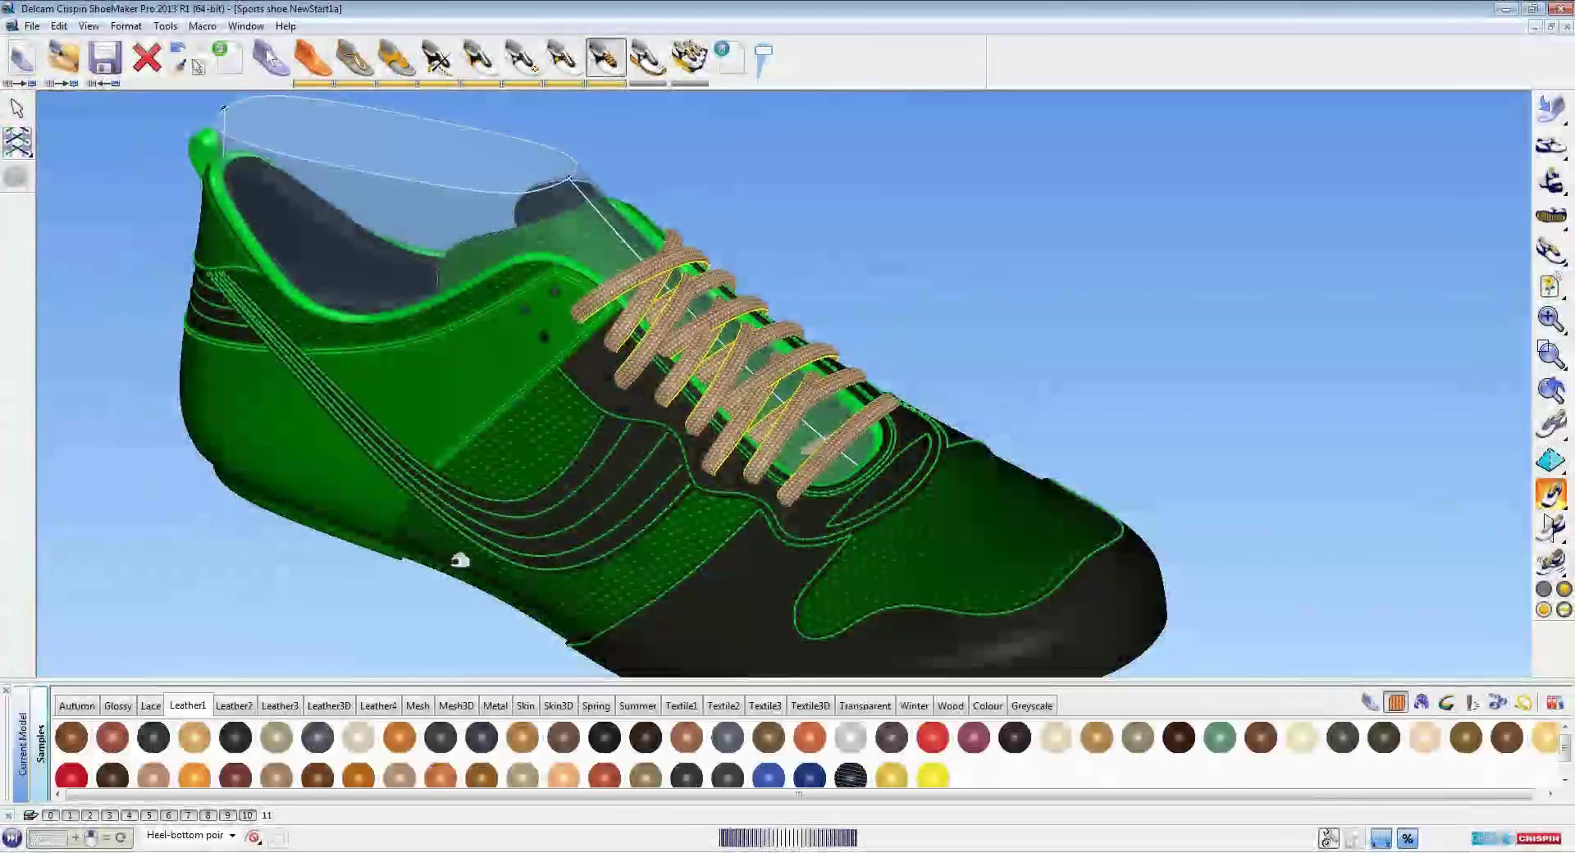
pyautogui.click(151, 707)
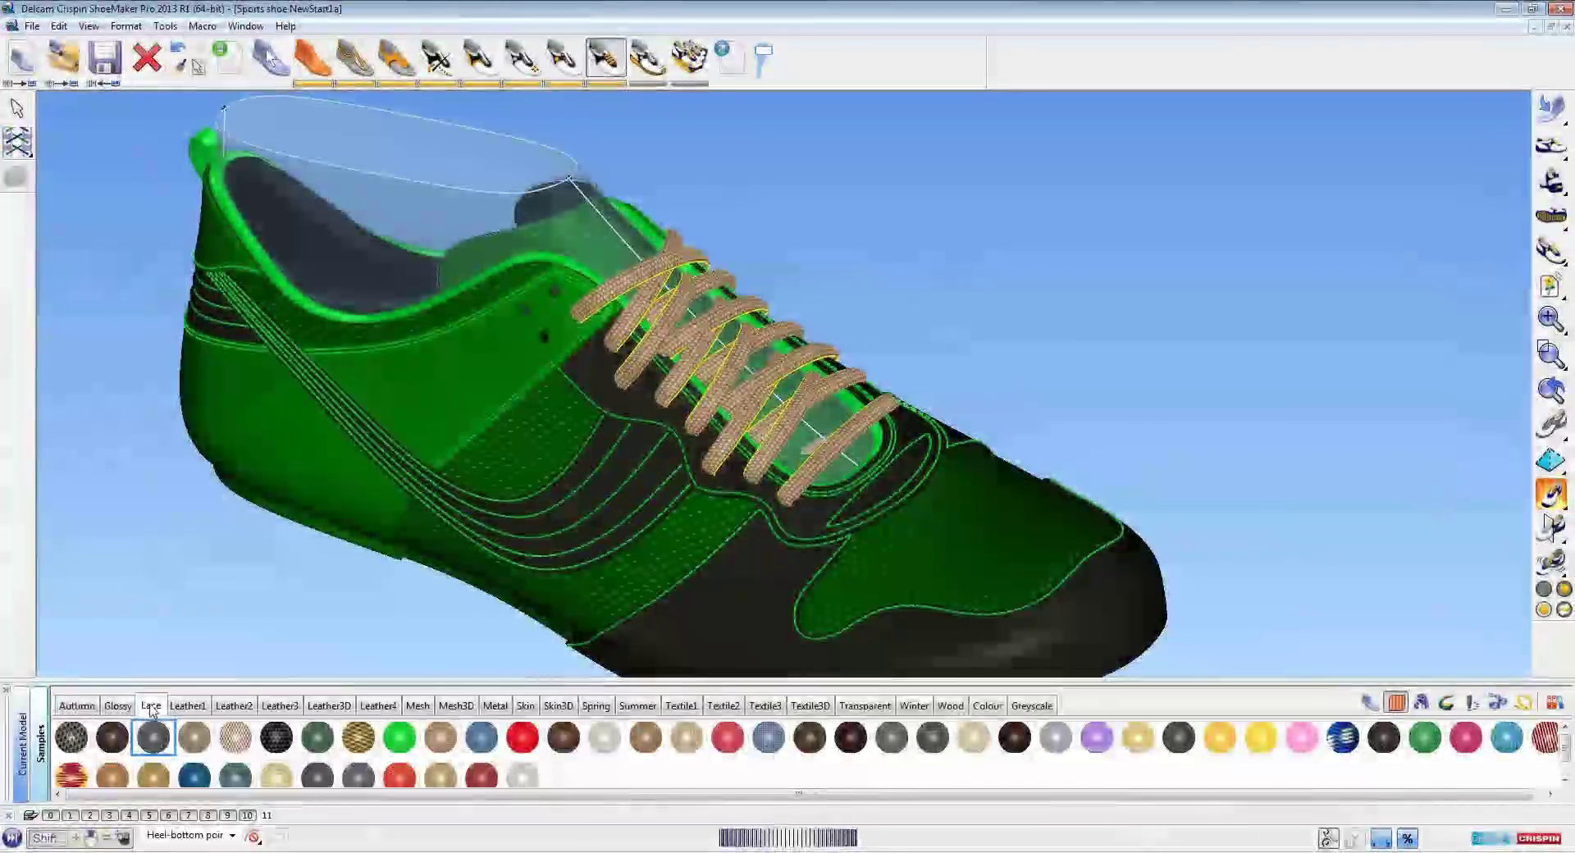
pyautogui.click(481, 737)
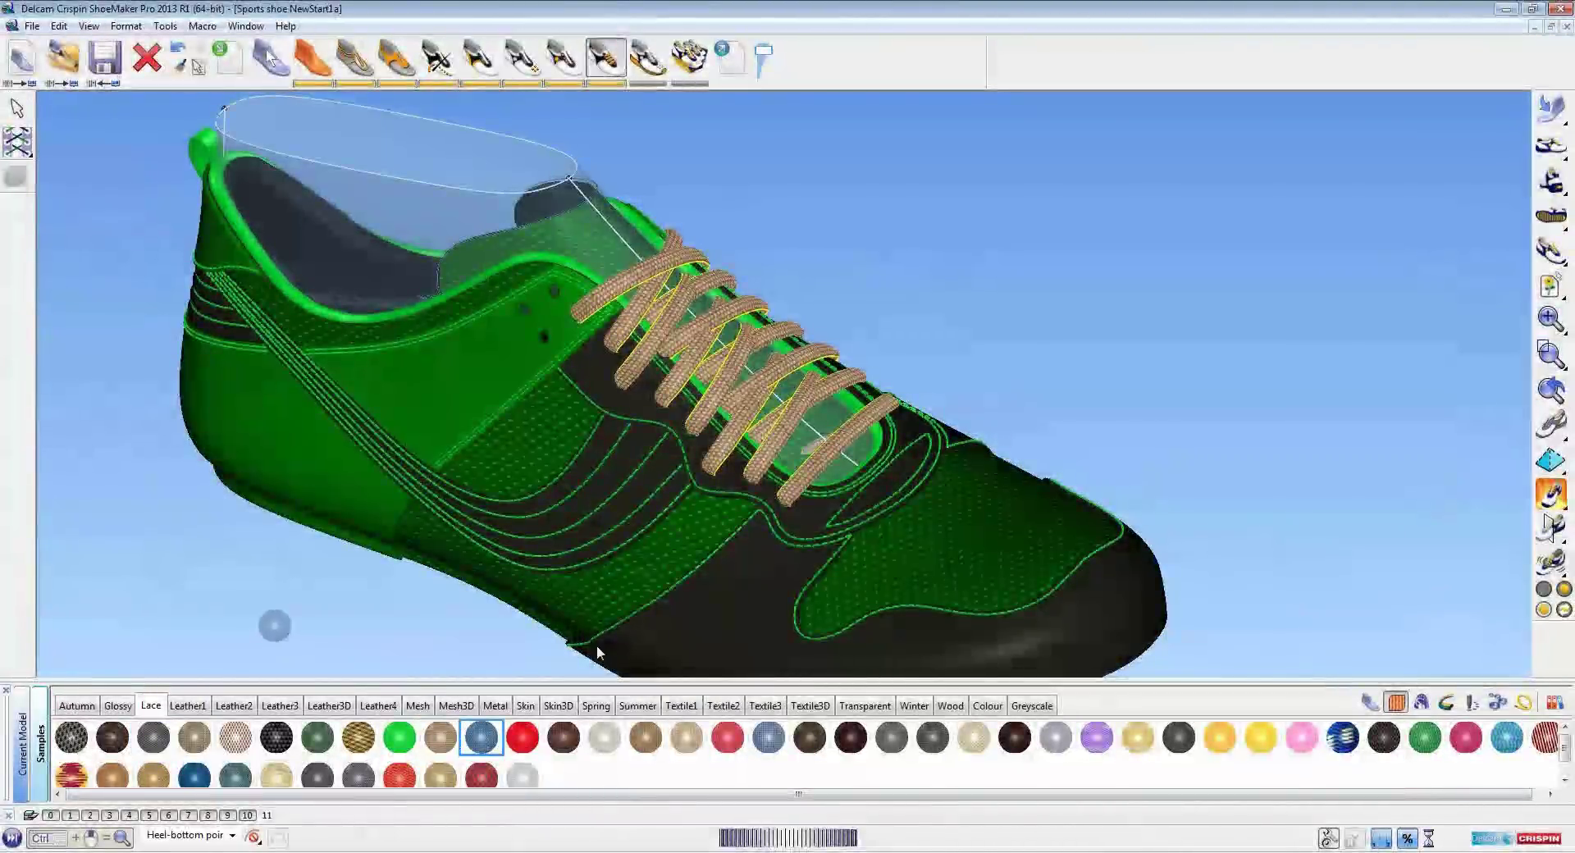
pyautogui.click(399, 776)
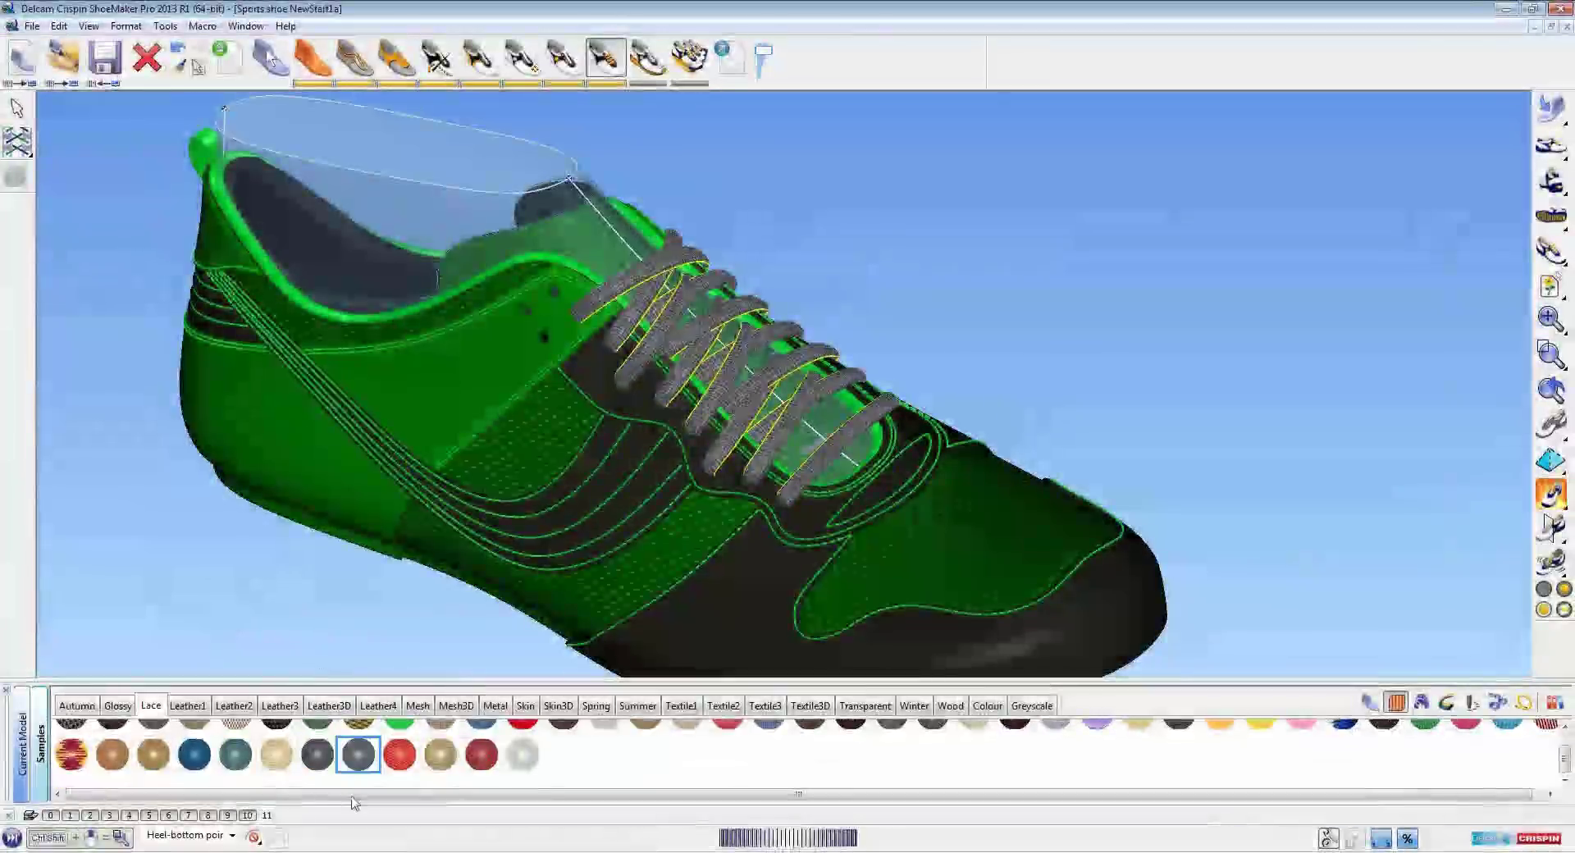
pyautogui.click(247, 606)
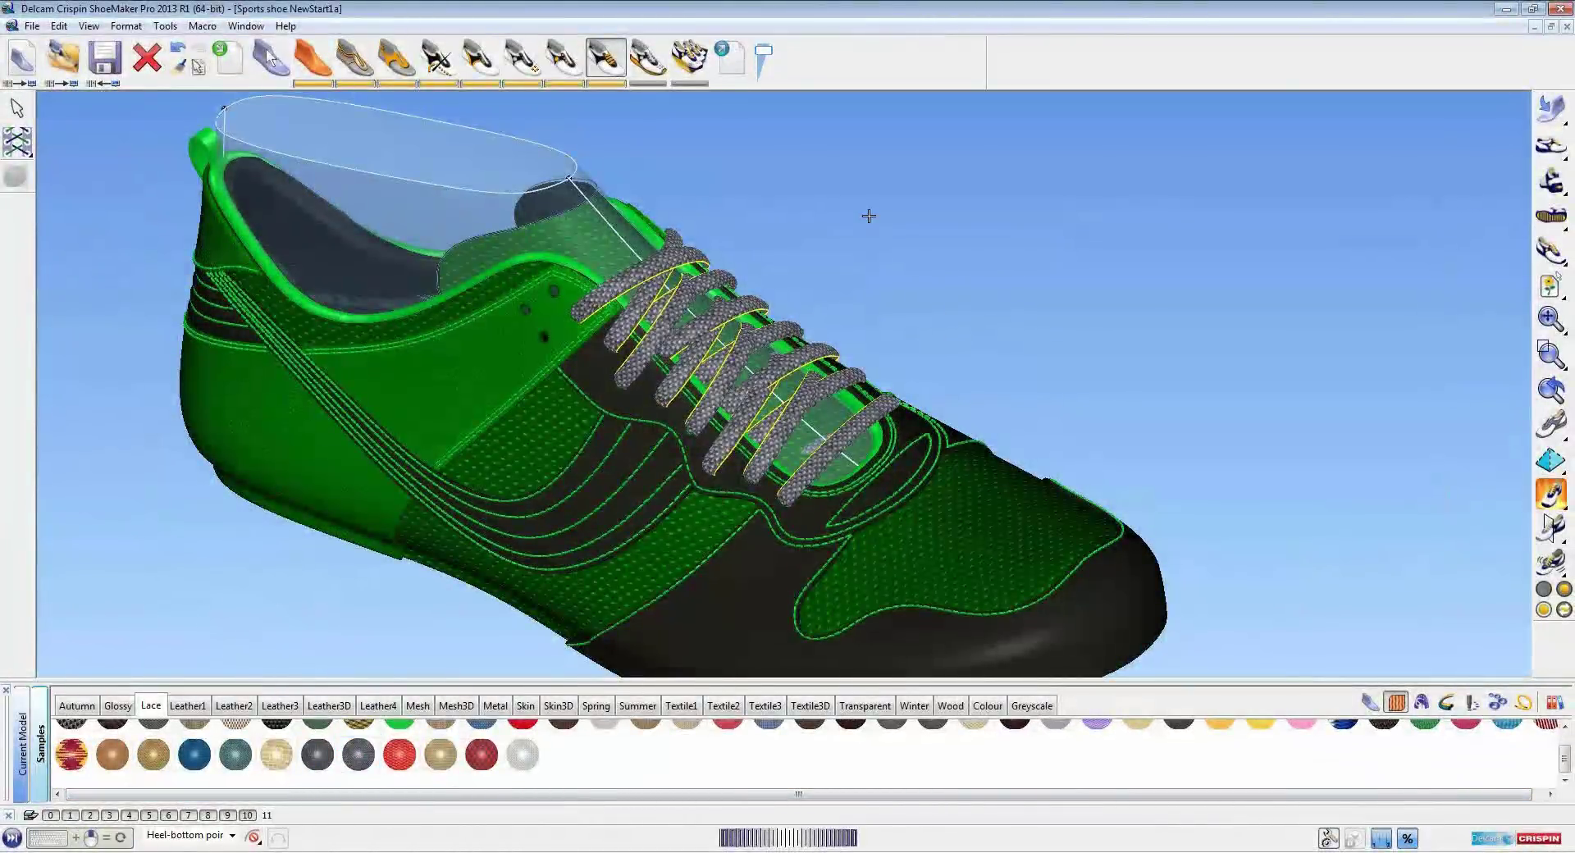
pyautogui.press('Escape')
# Switch to the sole stage and bring the white sole with the Delcam logo onto the shoe
pyautogui.keyDown('shift'); pyautogui.moveTo(839, 246); pyautogui.dragTo(836, 279, button='middle'); pyautogui.keyUp('shift')
pyautogui.moveTo(761, 213)
pyautogui.mouseDown(button='middle')
pyautogui.moveTo(767, 281)
pyautogui.moveTo(767, 209)
pyautogui.mouseUp(button='middle')
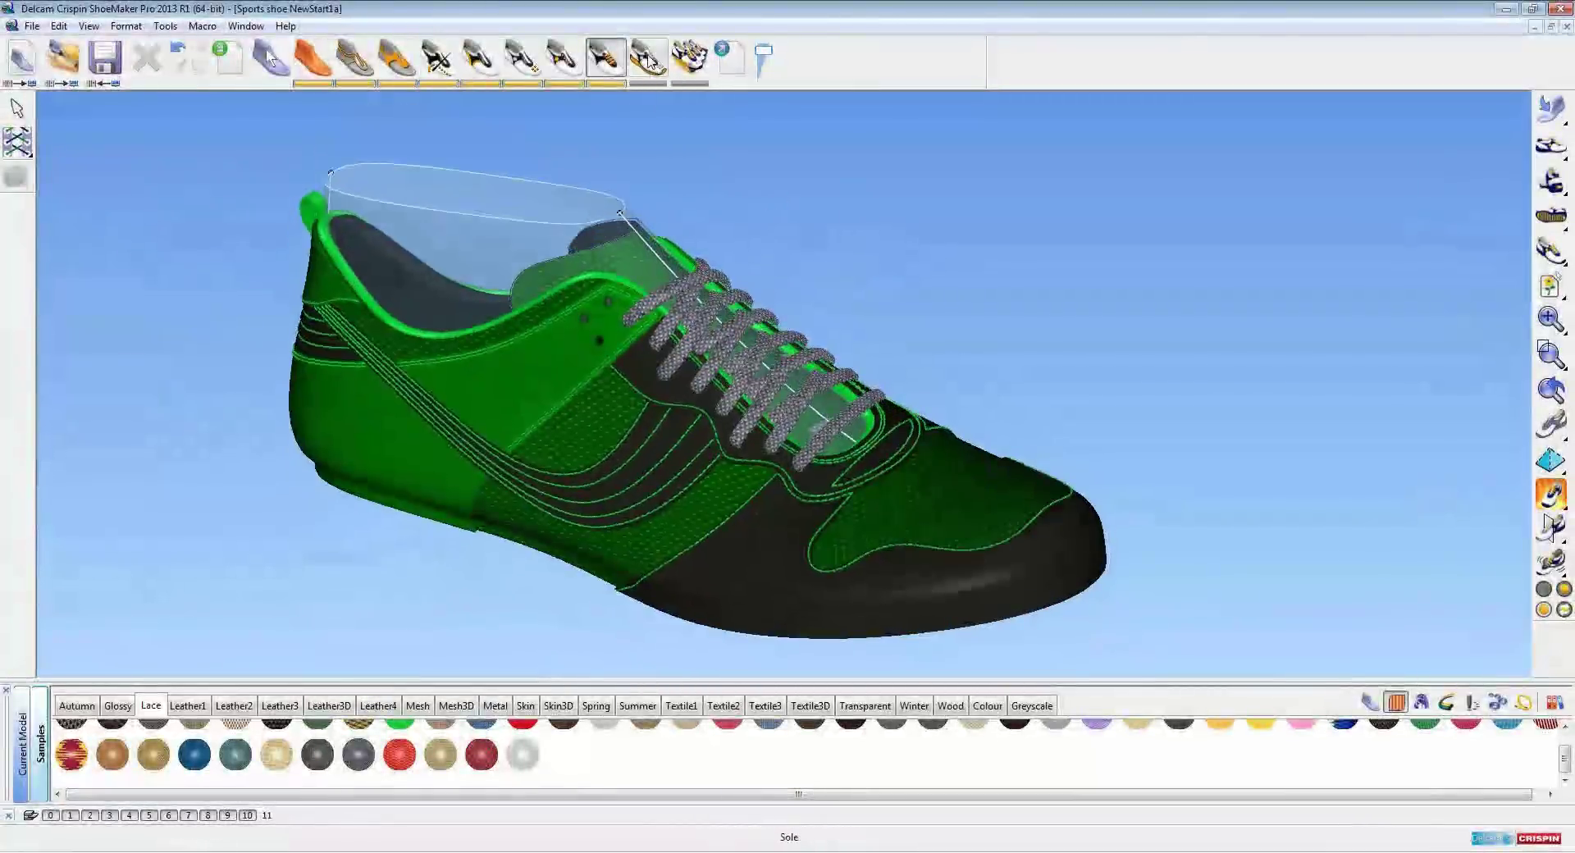
pyautogui.click(647, 60)
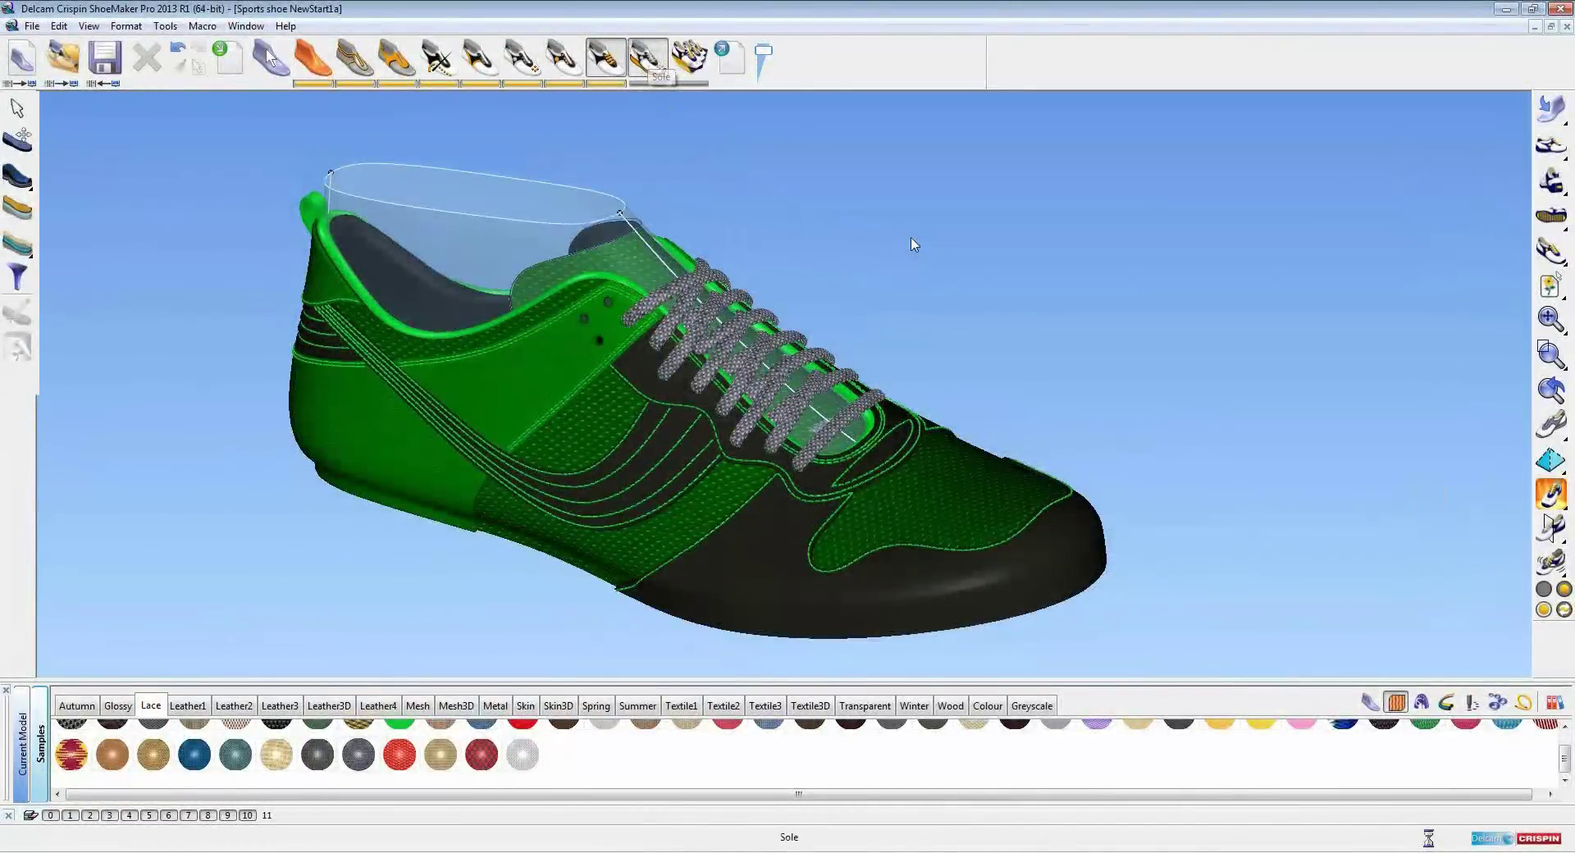
pyautogui.moveTo(674, 446); pyautogui.dragTo(603, 364, button='middle')
# Examine the sole's ribbed tread, embossed logo and sidewall, and look over the available sole creation types
pyautogui.moveTo(663, 430); pyautogui.dragTo(877, 575)
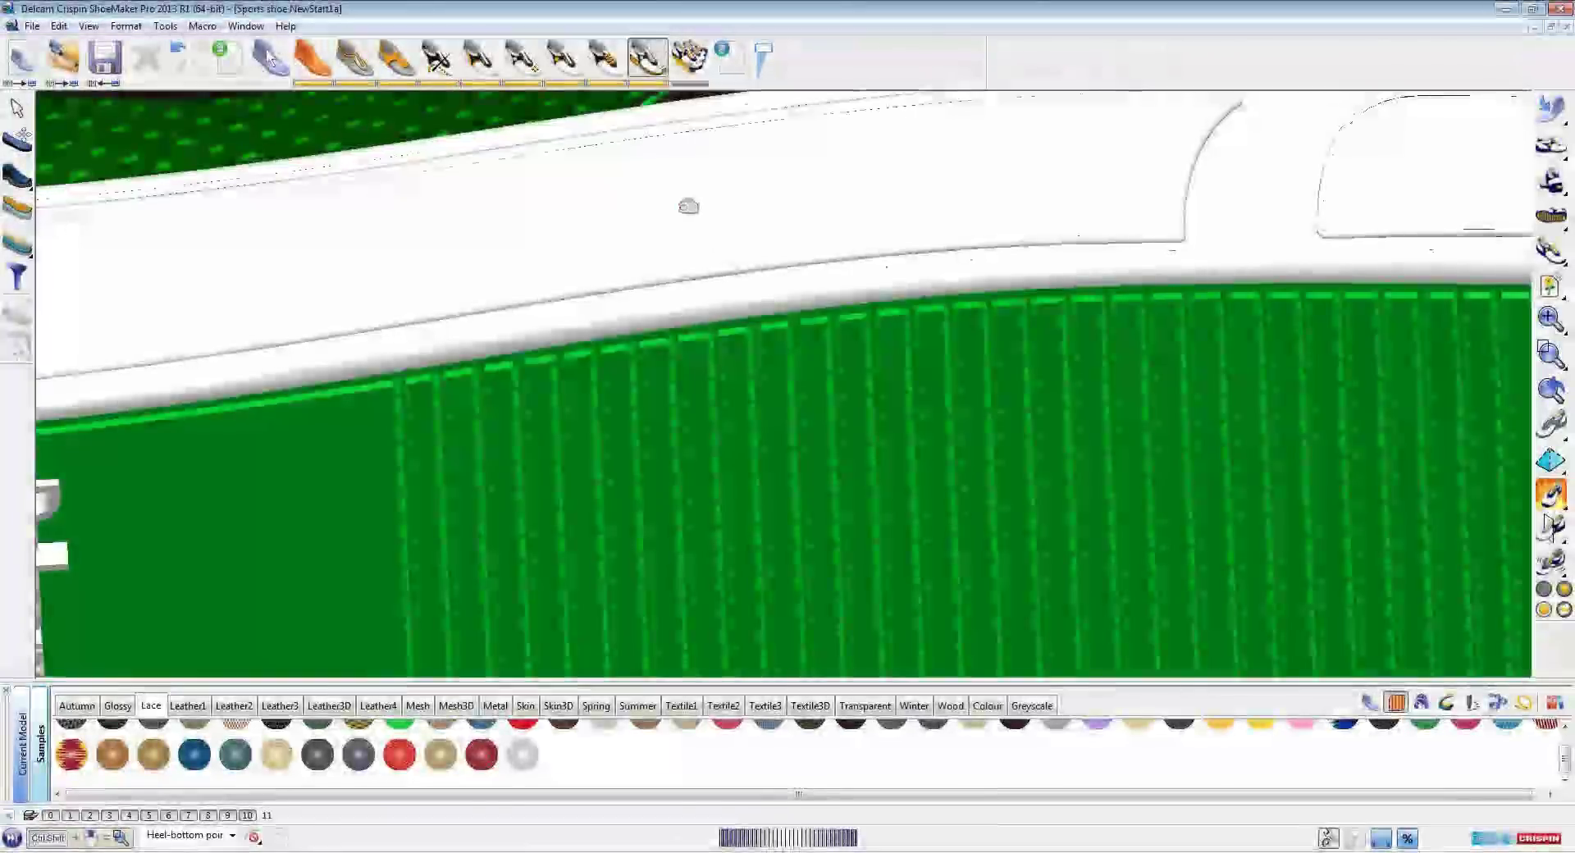
pyautogui.click(555, 379)
pyautogui.scroll(-2, 447, 499)
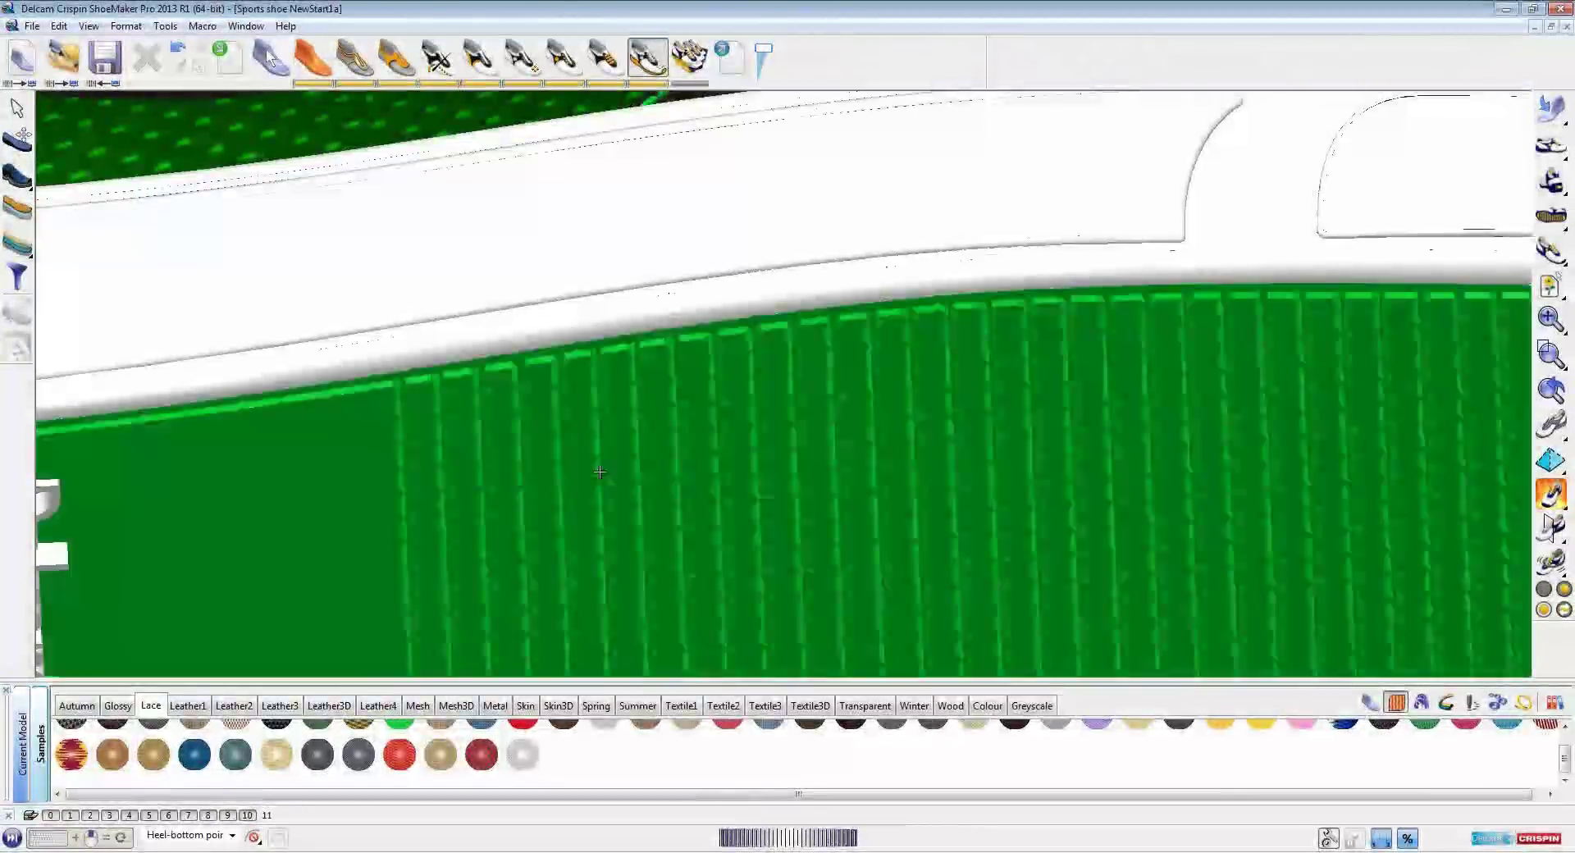
pyautogui.keyDown('shift'); pyautogui.moveTo(447, 499); pyautogui.dragTo(662, 394, button='middle'); pyautogui.keyUp('shift')
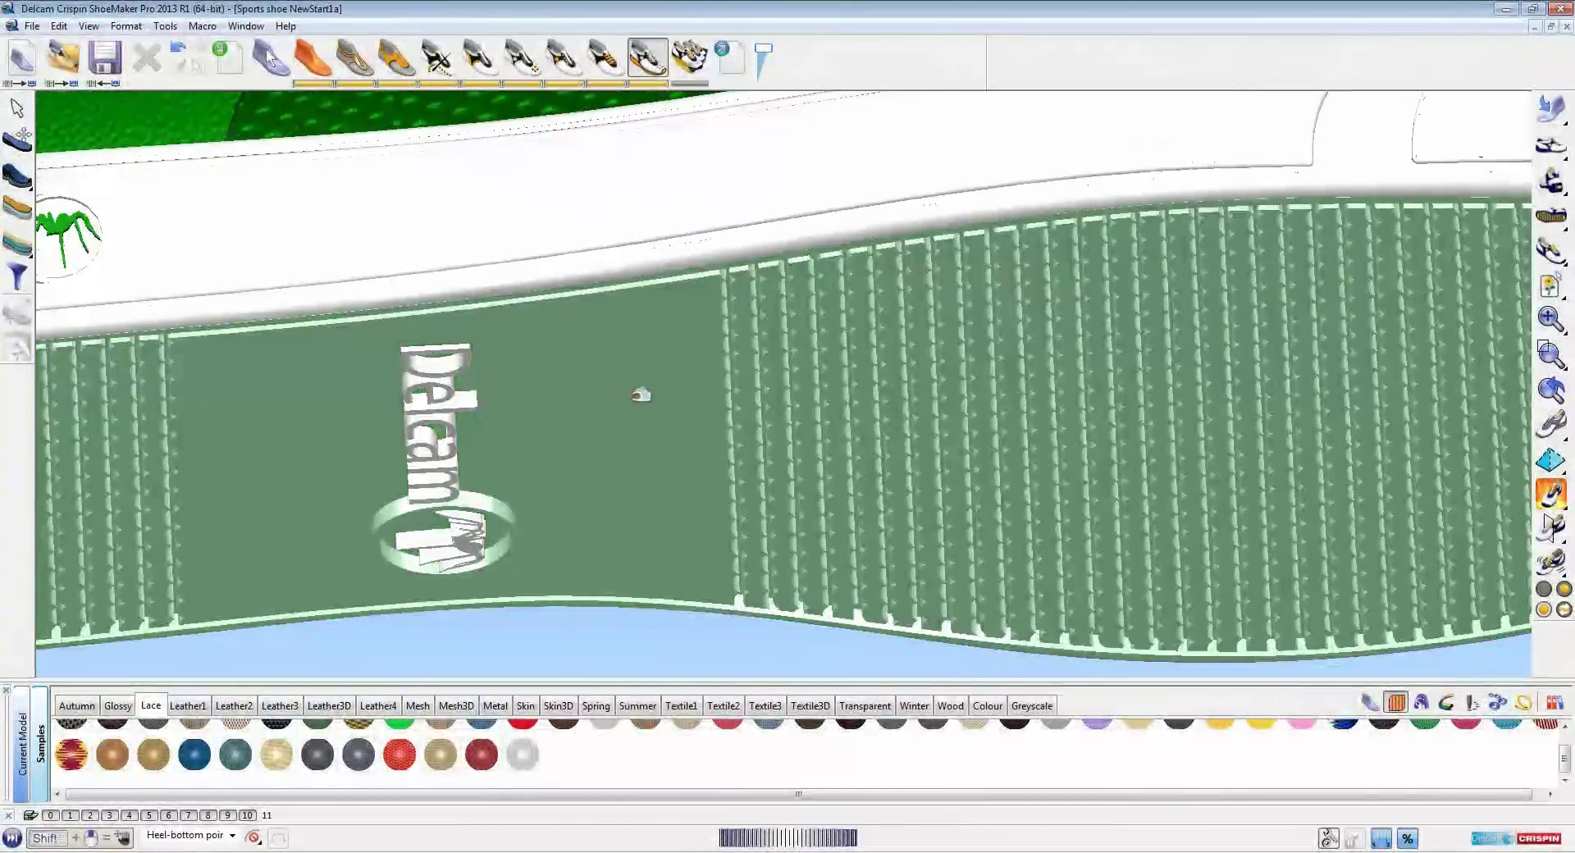
pyautogui.scroll(-5, 643, 395)
pyautogui.moveTo(766, 386); pyautogui.dragTo(764, 538, button='middle')
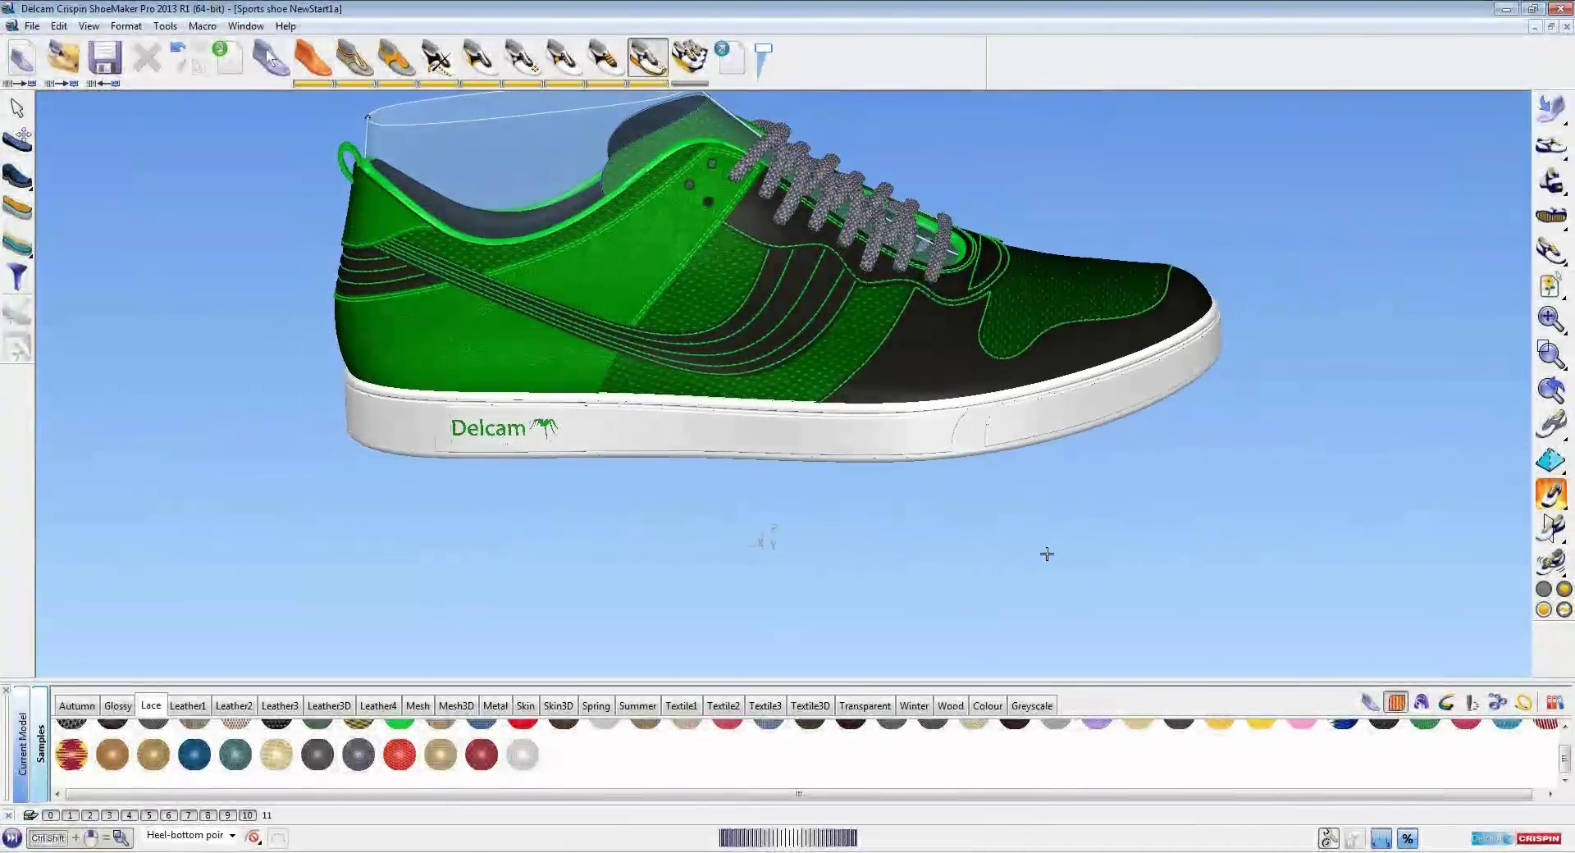
pyautogui.moveTo(939, 507); pyautogui.dragTo(819, 598, button='middle')
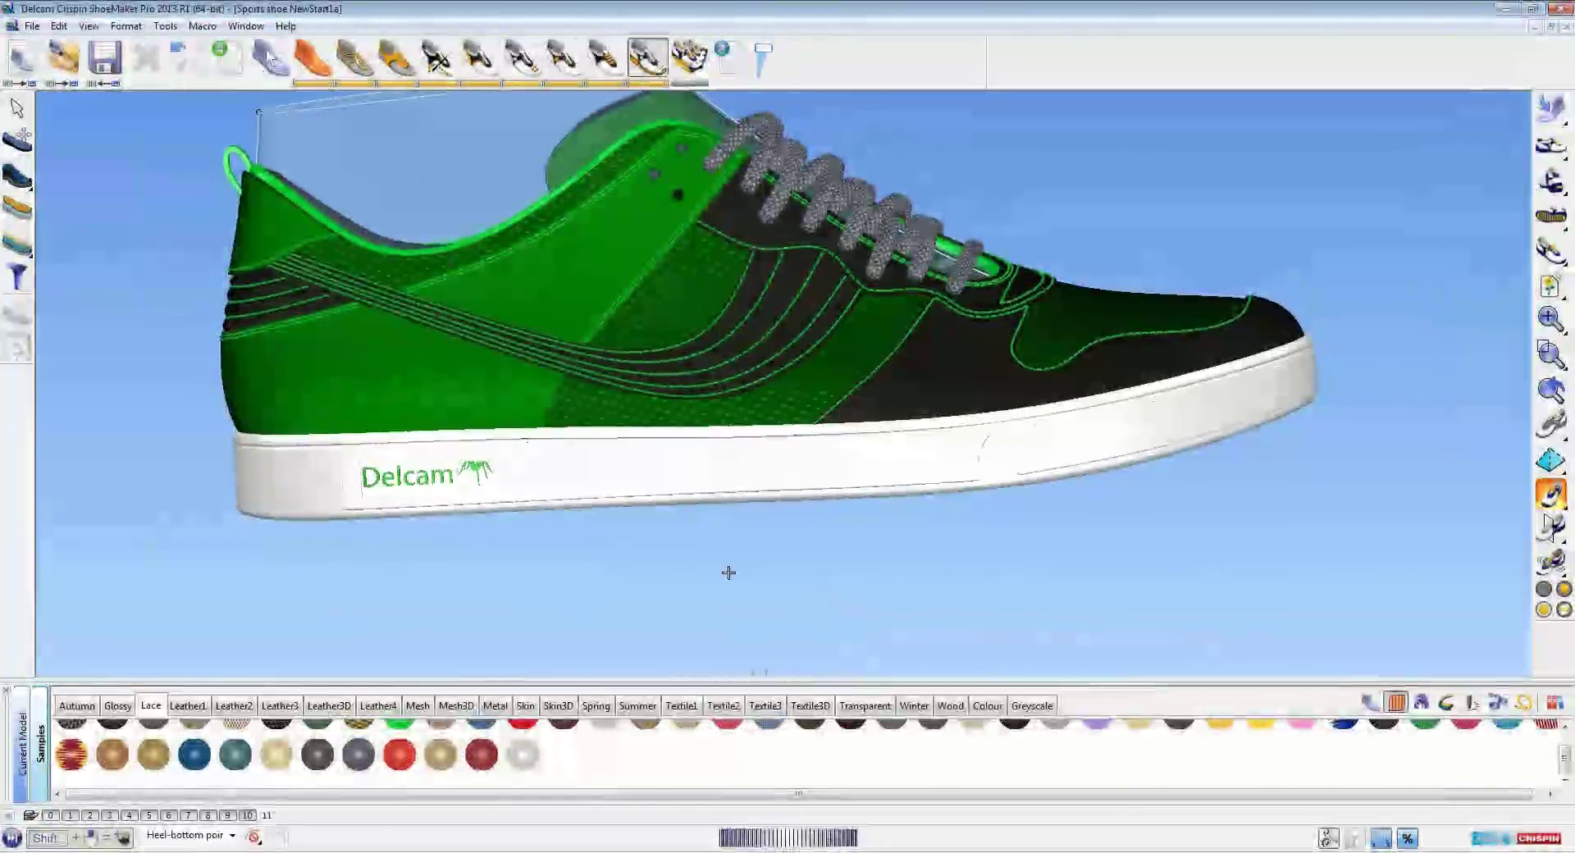
pyautogui.keyDown('shift'); pyautogui.moveTo(243, 378); pyautogui.dragTo(335, 433, button='middle'); pyautogui.keyUp('shift')
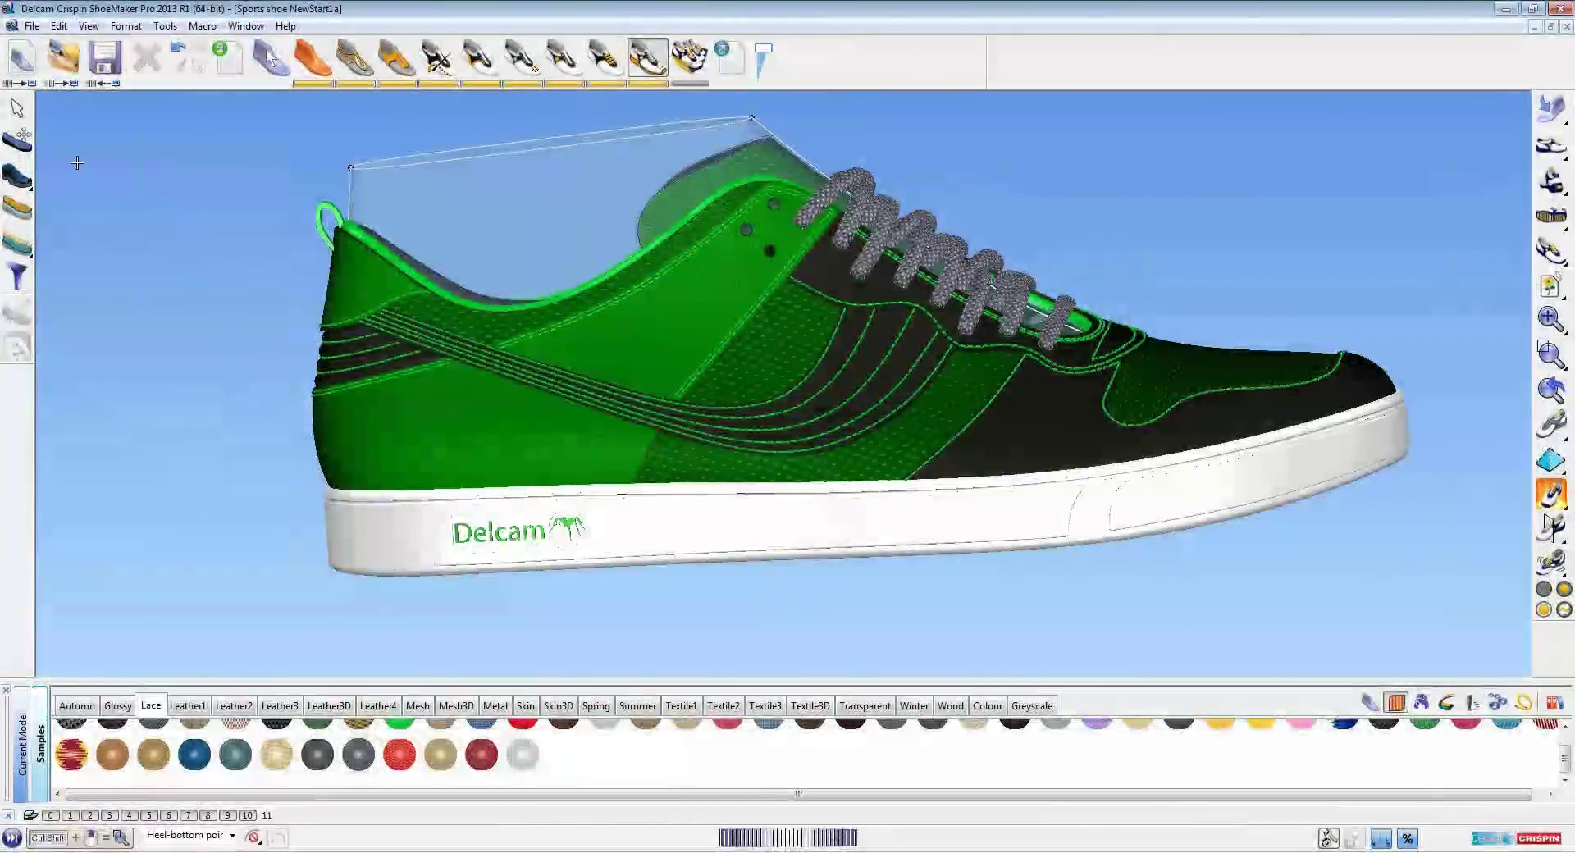
pyautogui.moveTo(16, 175)
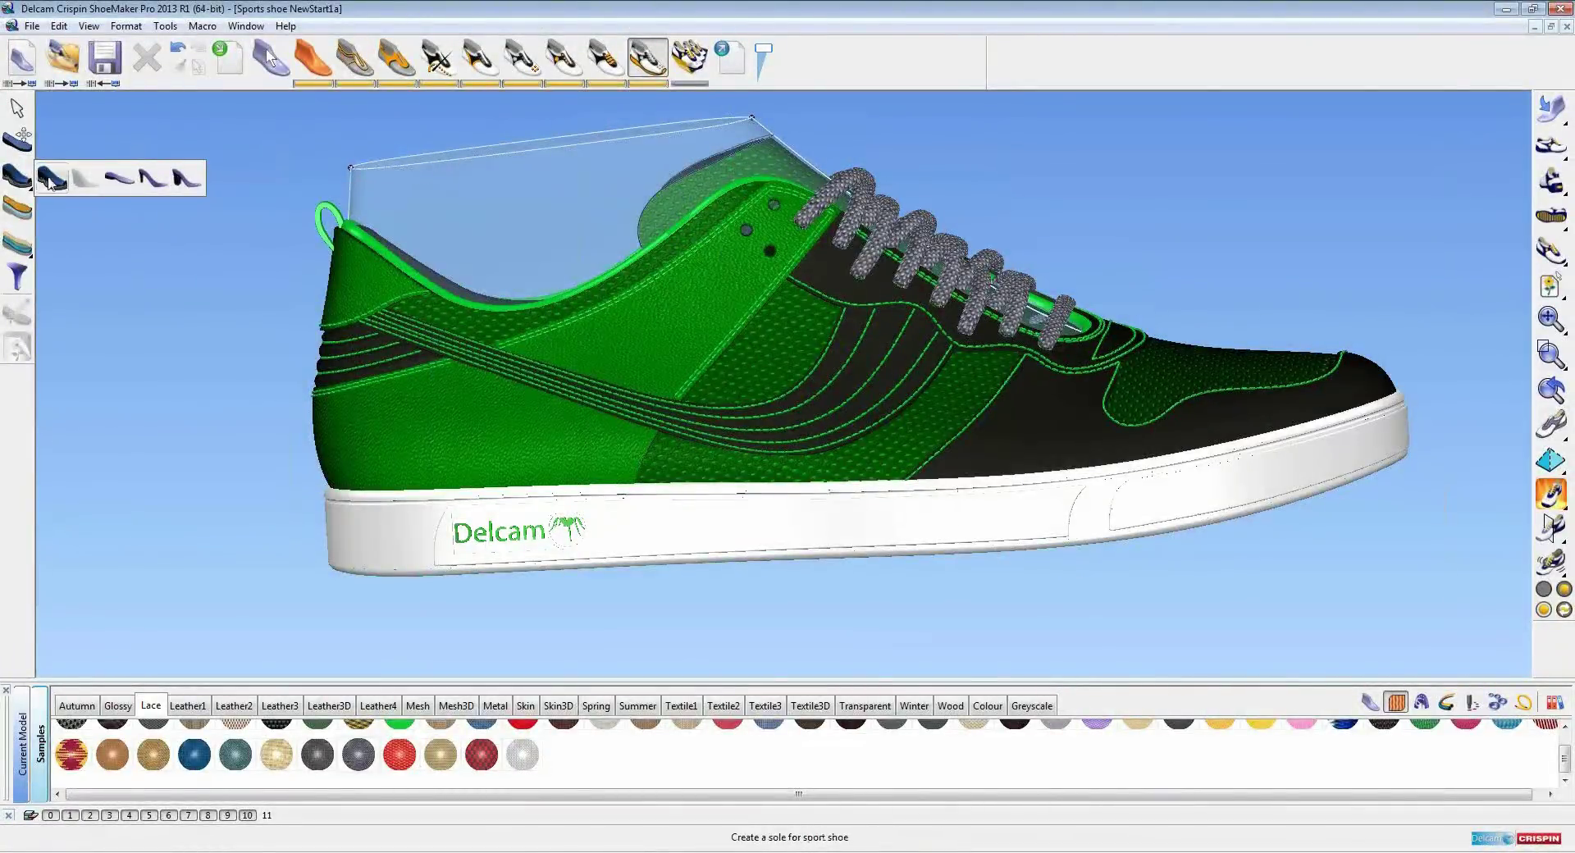
# Bring the heel end of the sole into close view and switch from sole creation to general modelling
pyautogui.click(181, 177)
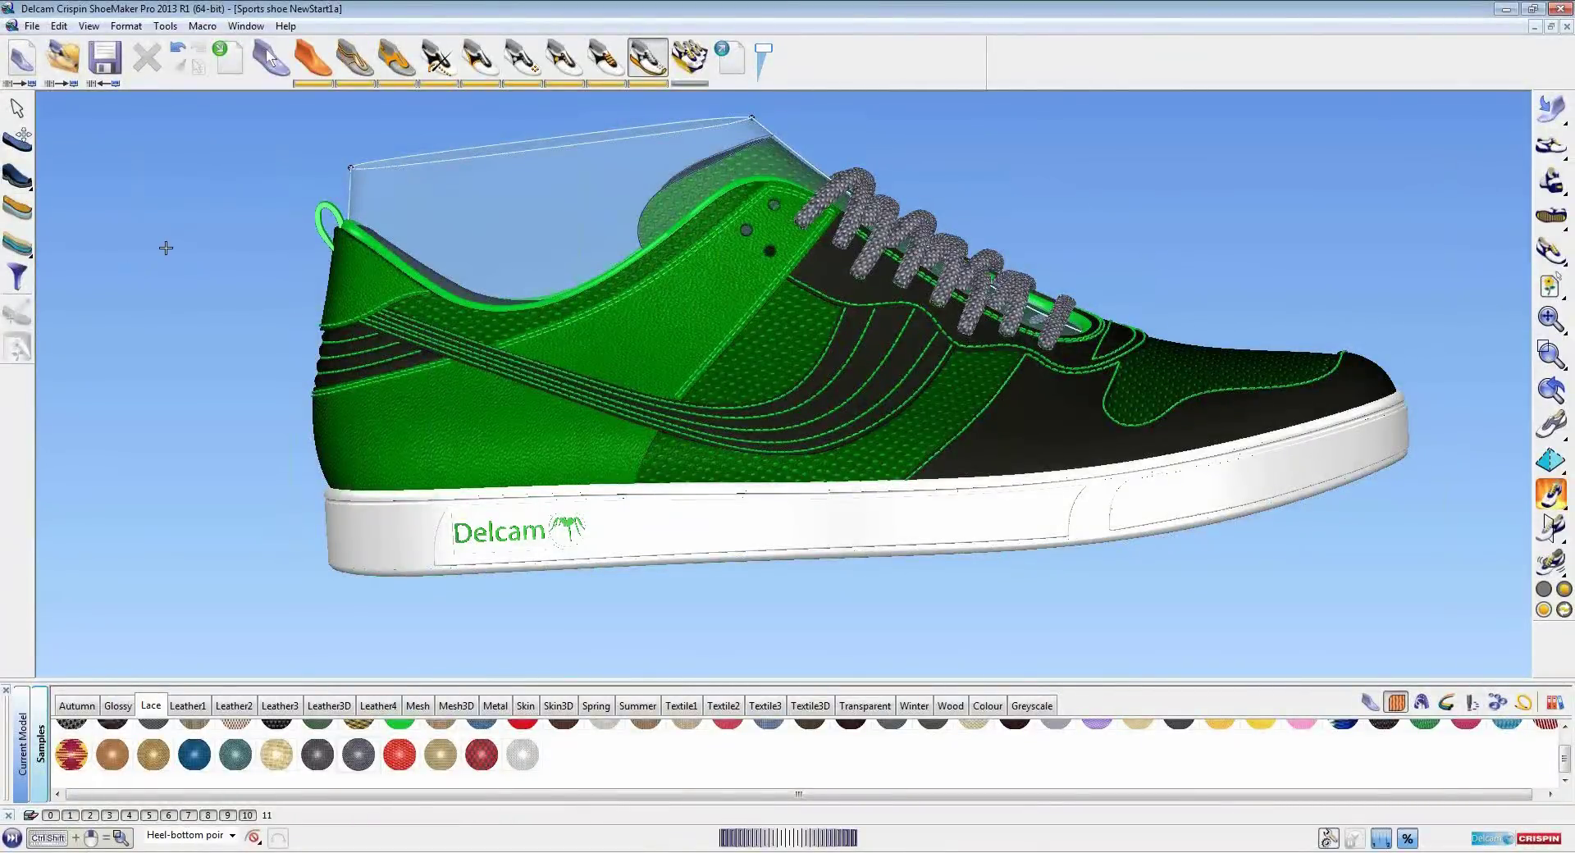
pyautogui.scroll(-1, 271, 278)
pyautogui.moveTo(809, 418)
pyautogui.mouseDown(button='middle')
pyautogui.moveTo(724, 416)
pyautogui.moveTo(749, 439)
pyautogui.mouseUp(button='middle')
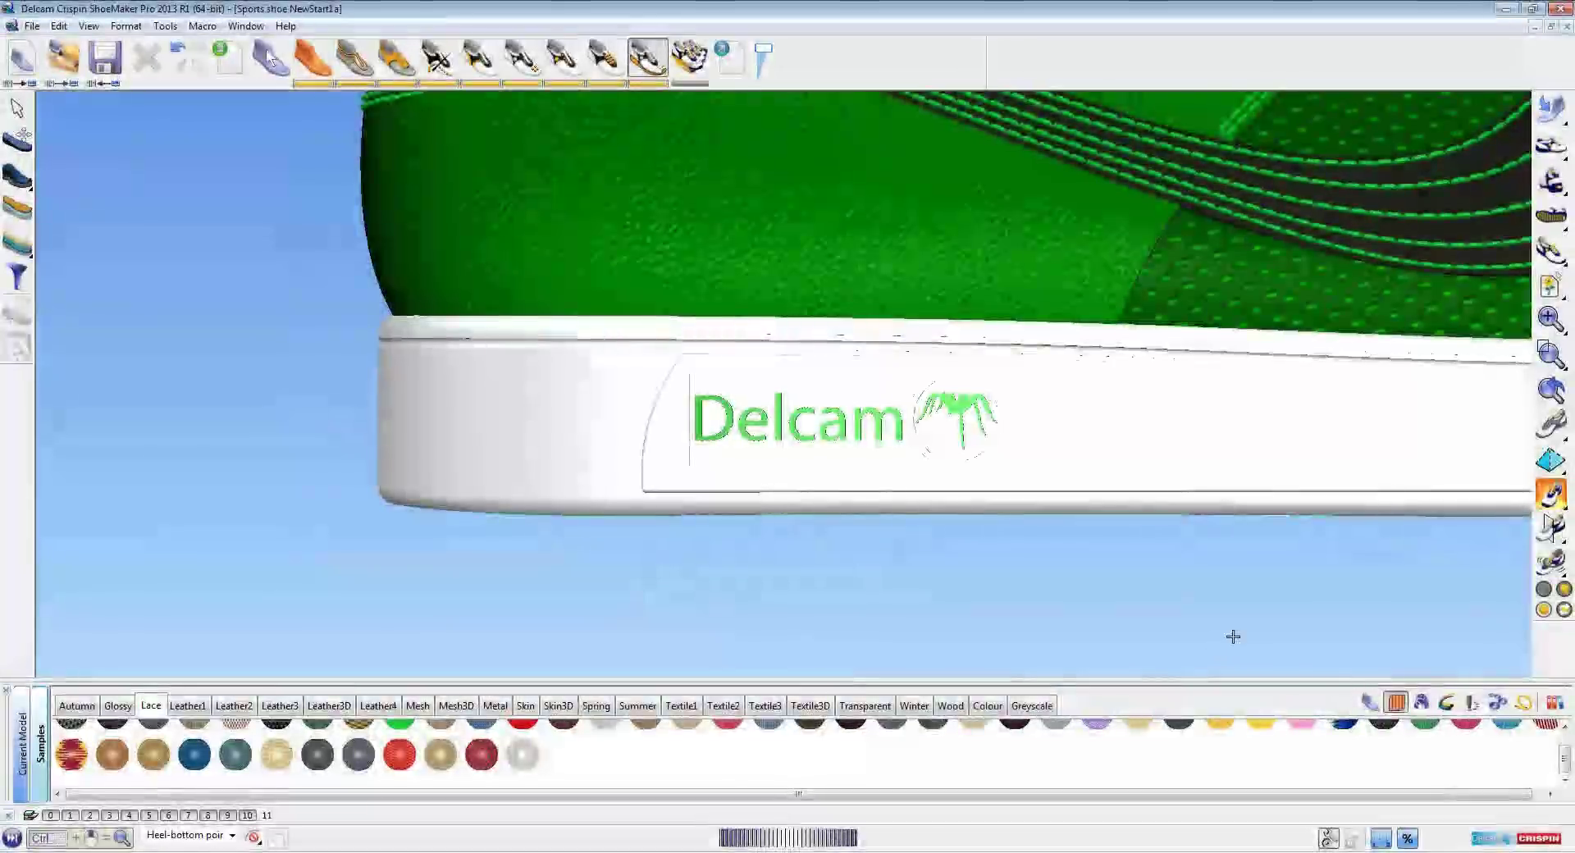
pyautogui.press('shift')
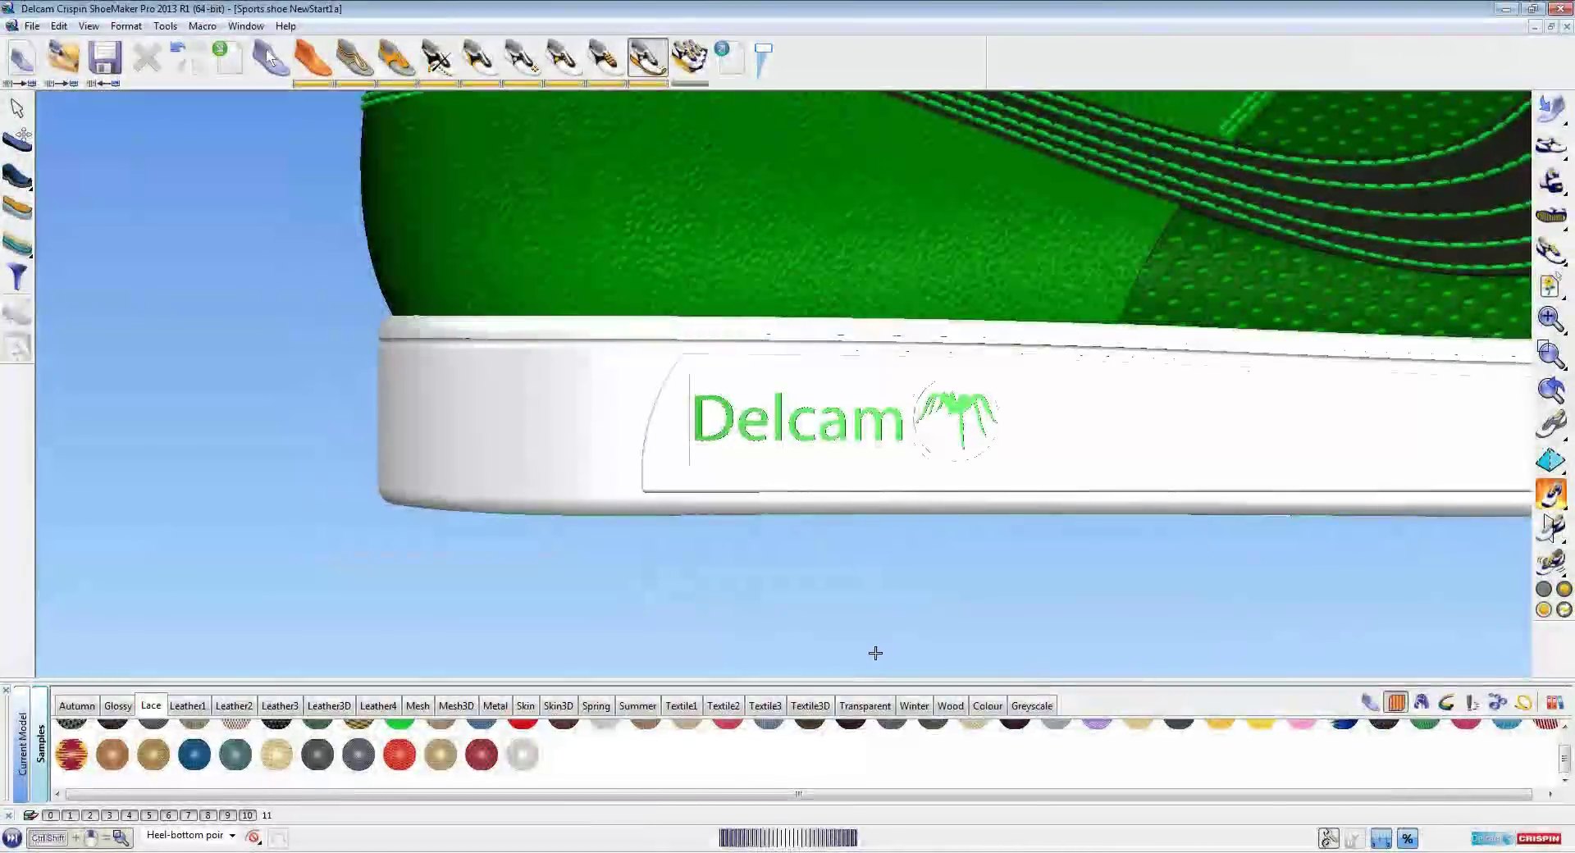
pyautogui.click(1301, 727)
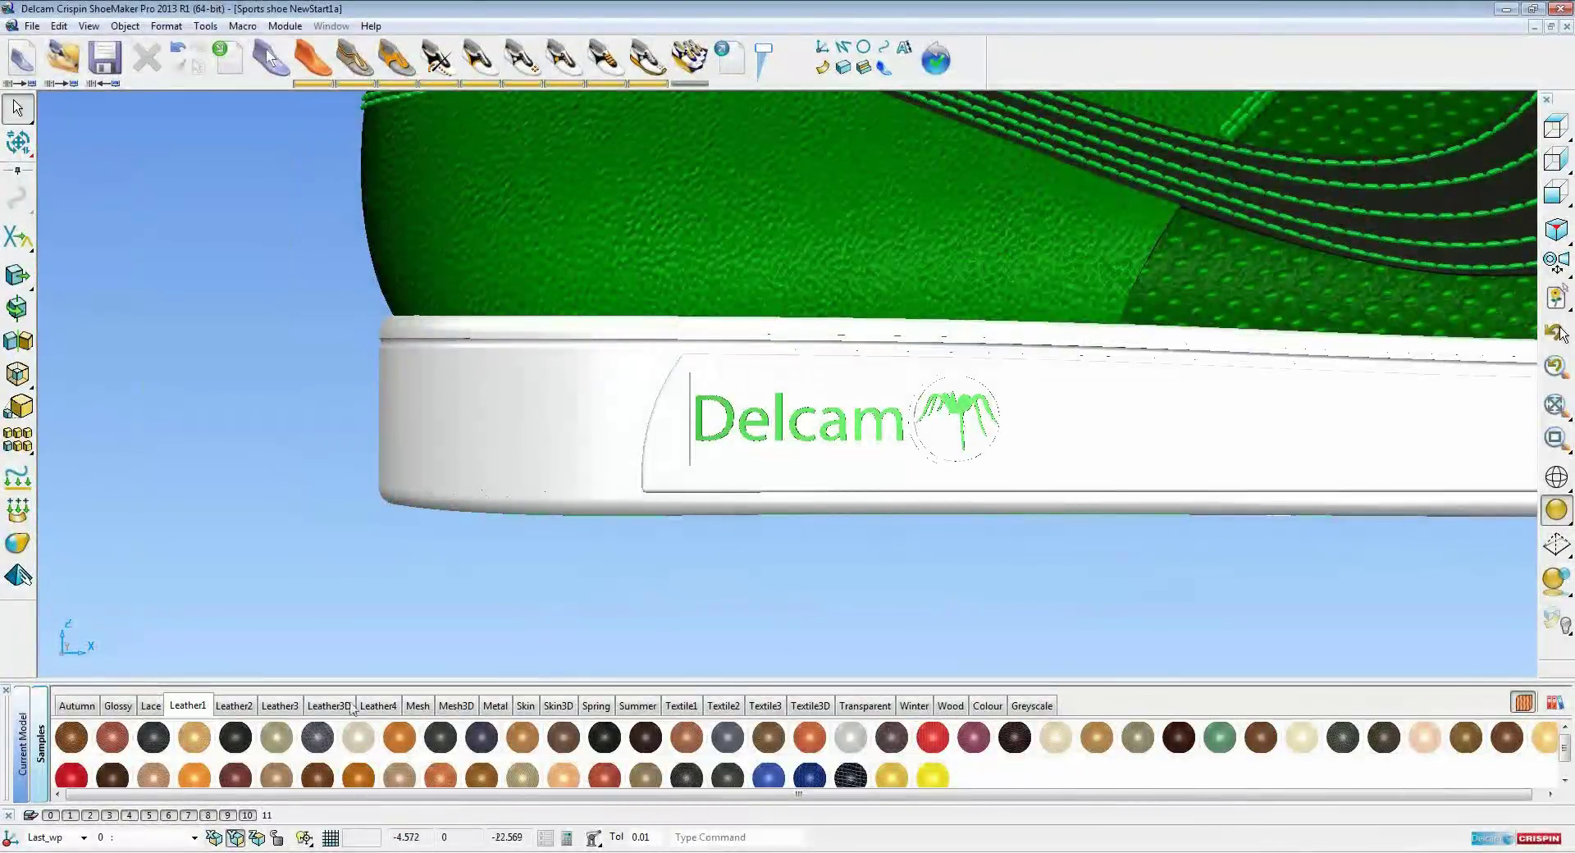
# Show the SoleWire level and split the sole's sidewall surface at the heel with the heel panel outline curve, using Limit selection
pyautogui.click(267, 816)
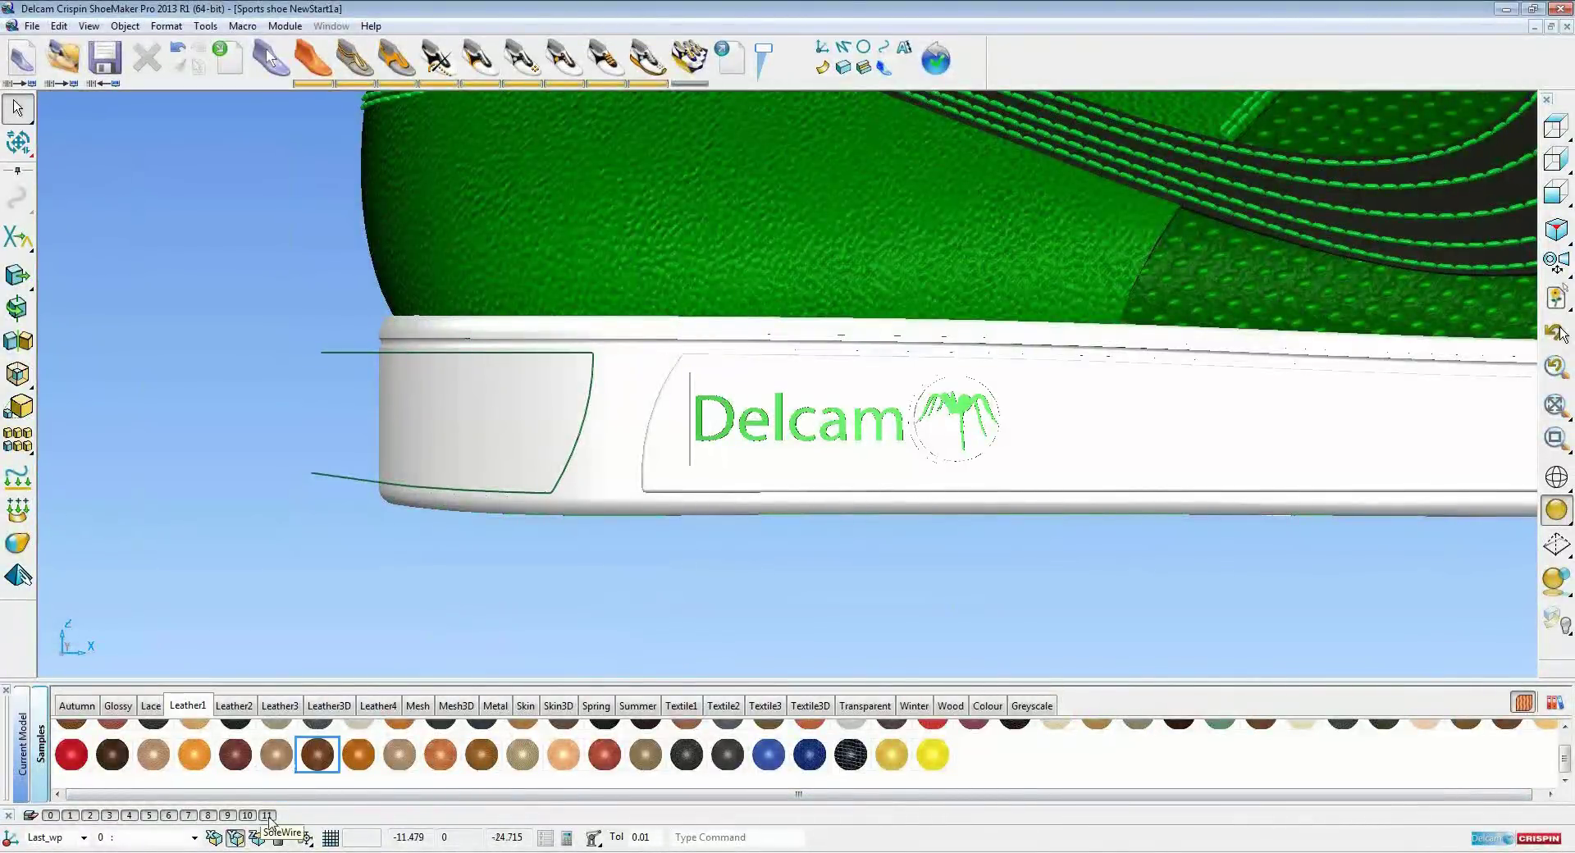
pyautogui.click(338, 476)
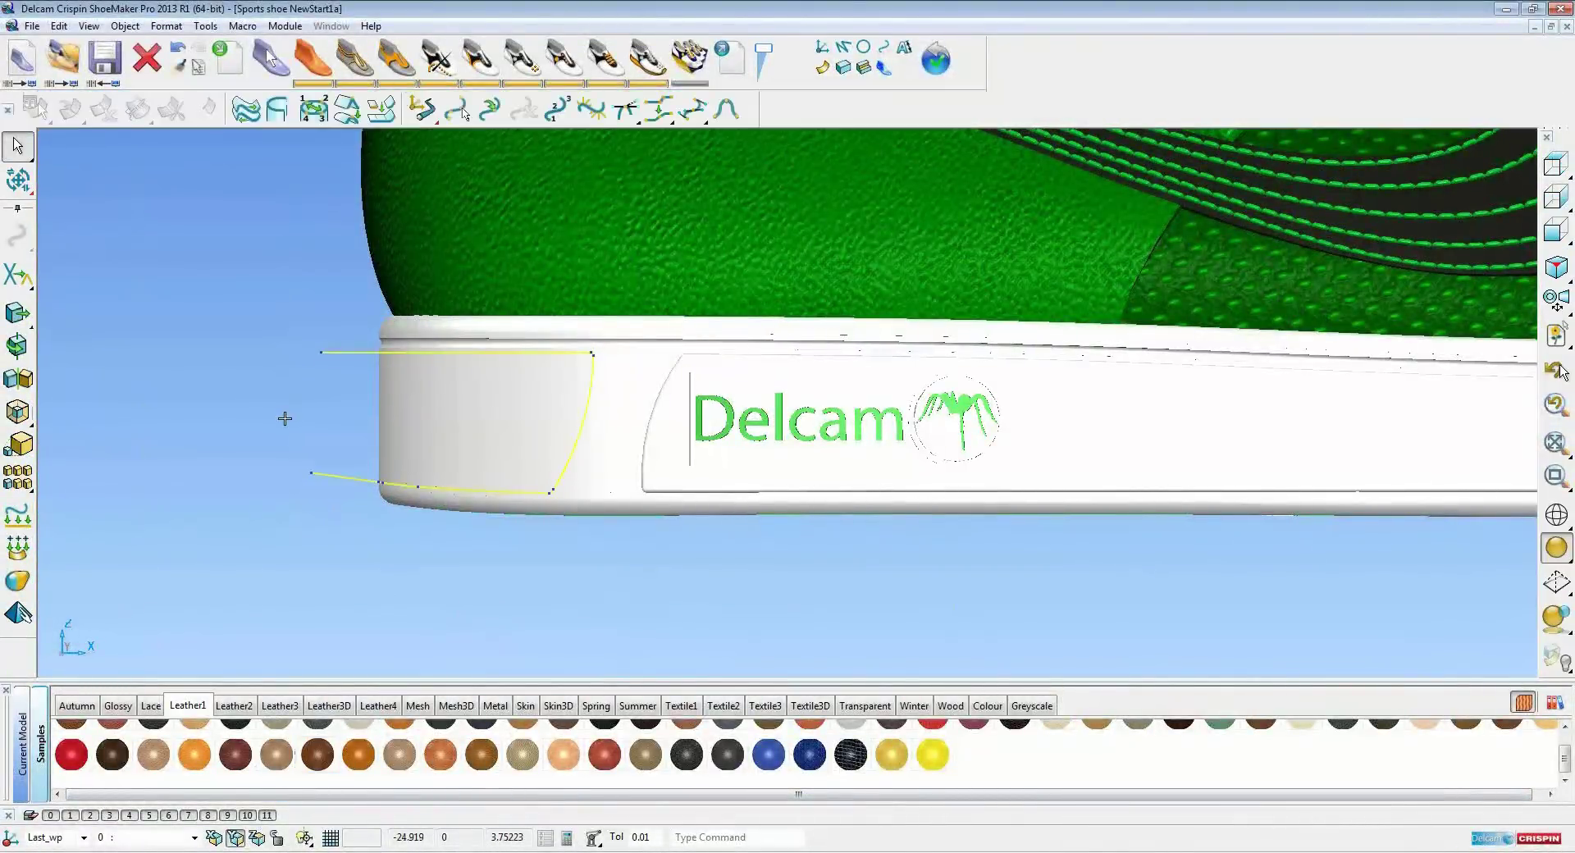
pyautogui.keyDown('shift'); pyautogui.moveTo(284, 419); pyautogui.dragTo(287, 448, button='middle'); pyautogui.keyUp('shift')
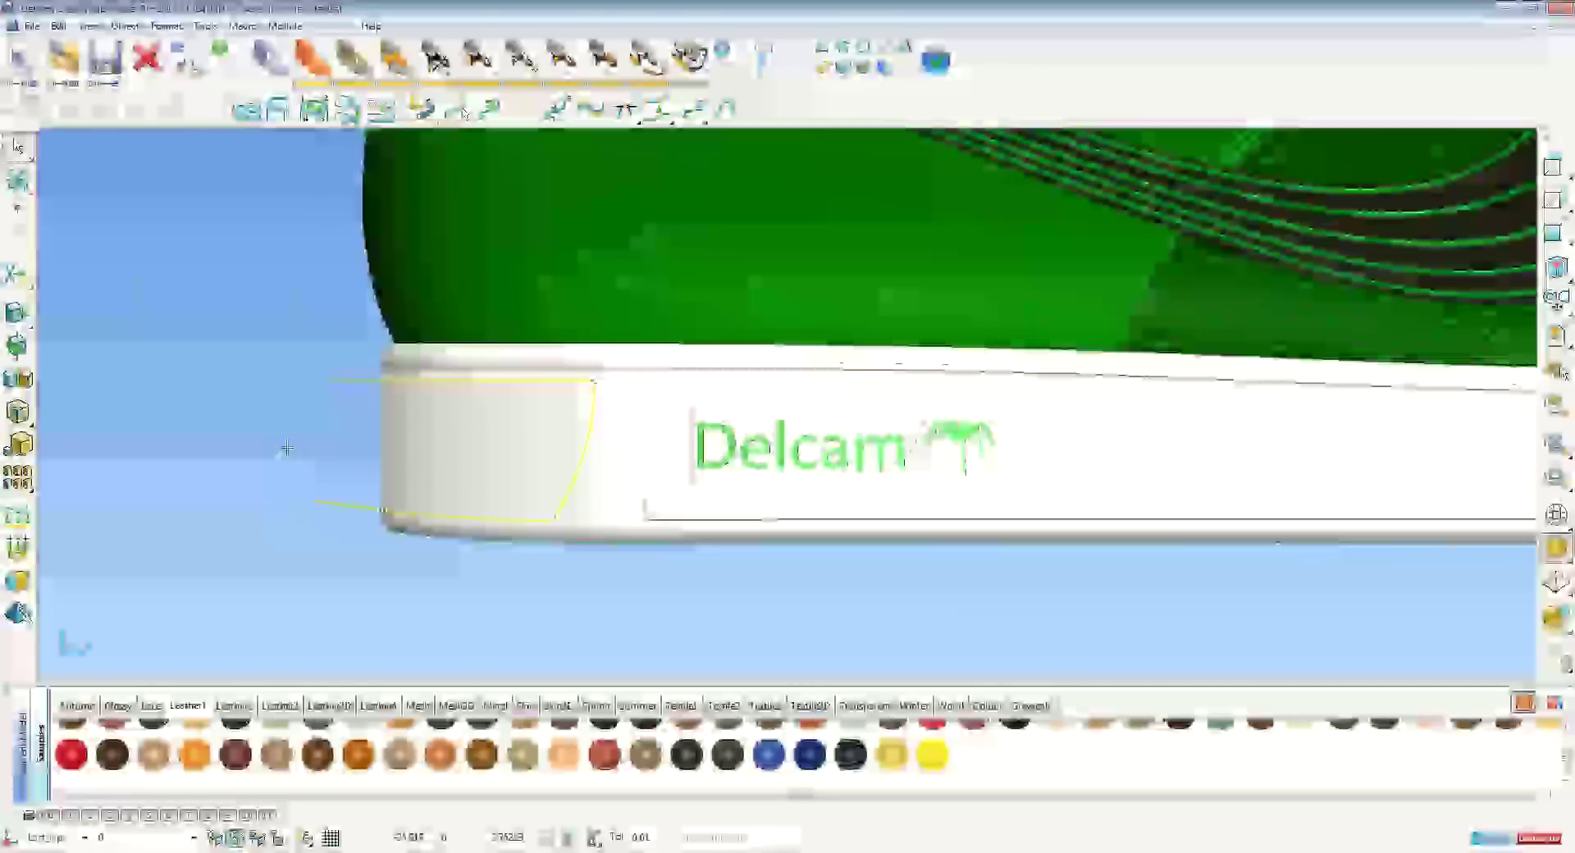
pyautogui.scroll(3, 287, 448)
pyautogui.click(30, 284)
pyautogui.click(156, 268)
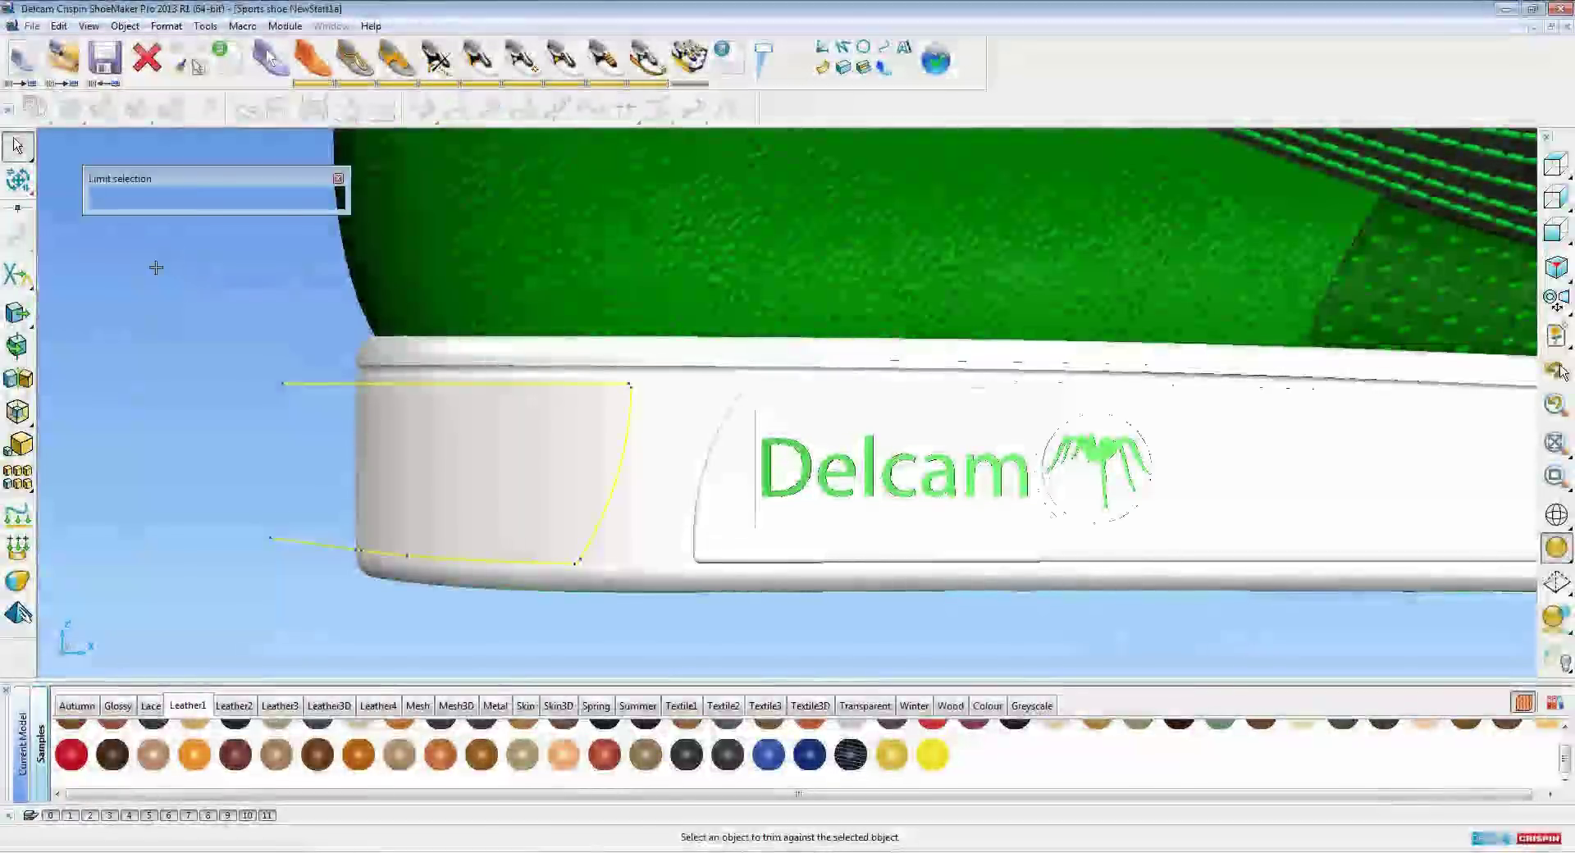
pyautogui.click(333, 202)
pyautogui.click(333, 248)
pyautogui.click(268, 200)
pyautogui.click(386, 440)
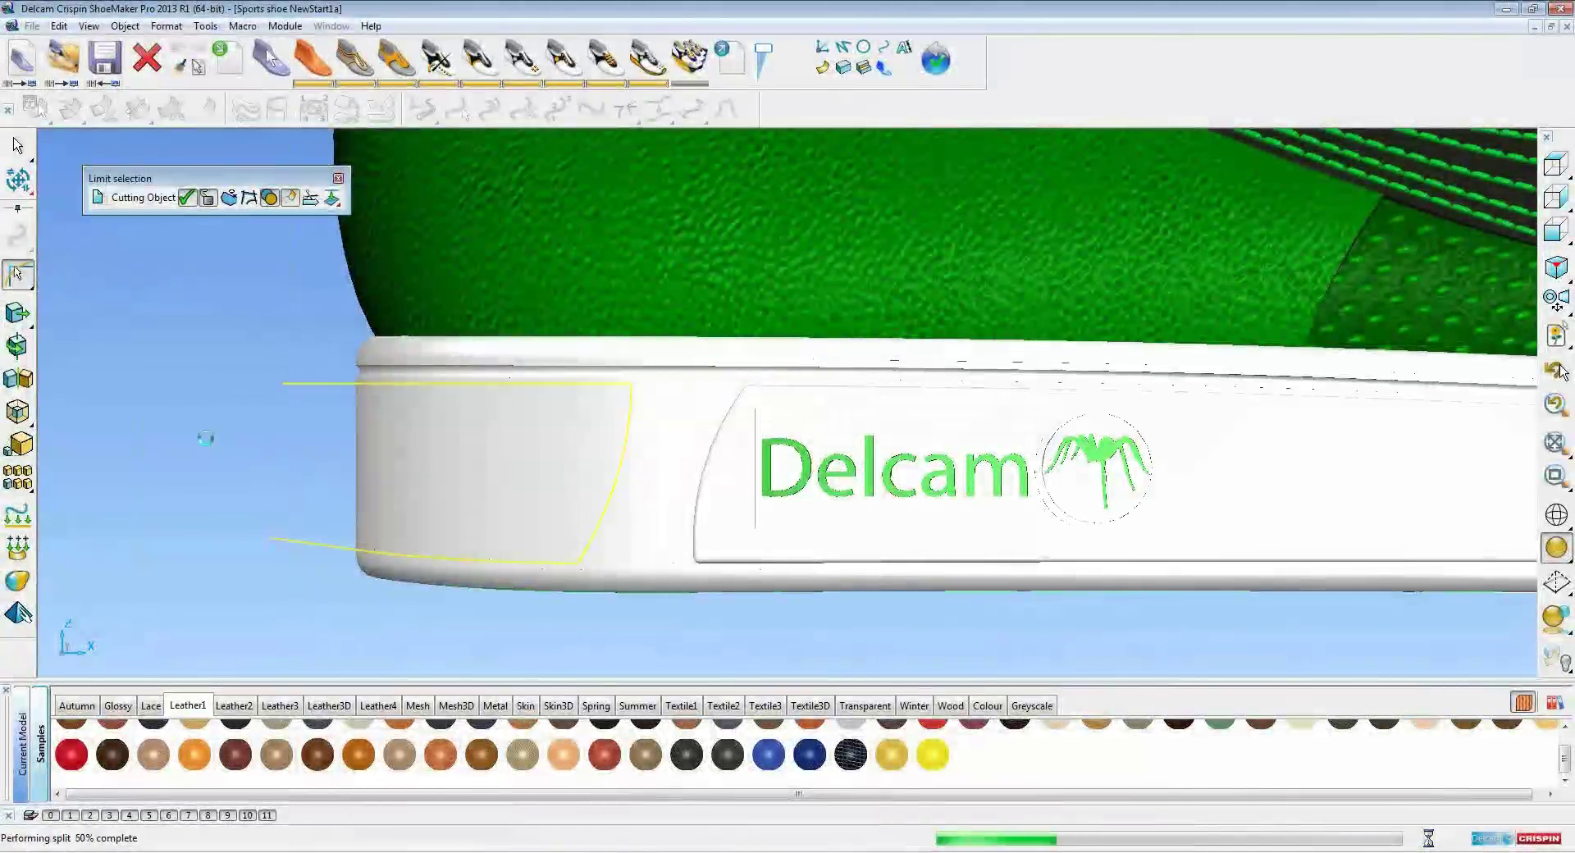
pyautogui.click(338, 179)
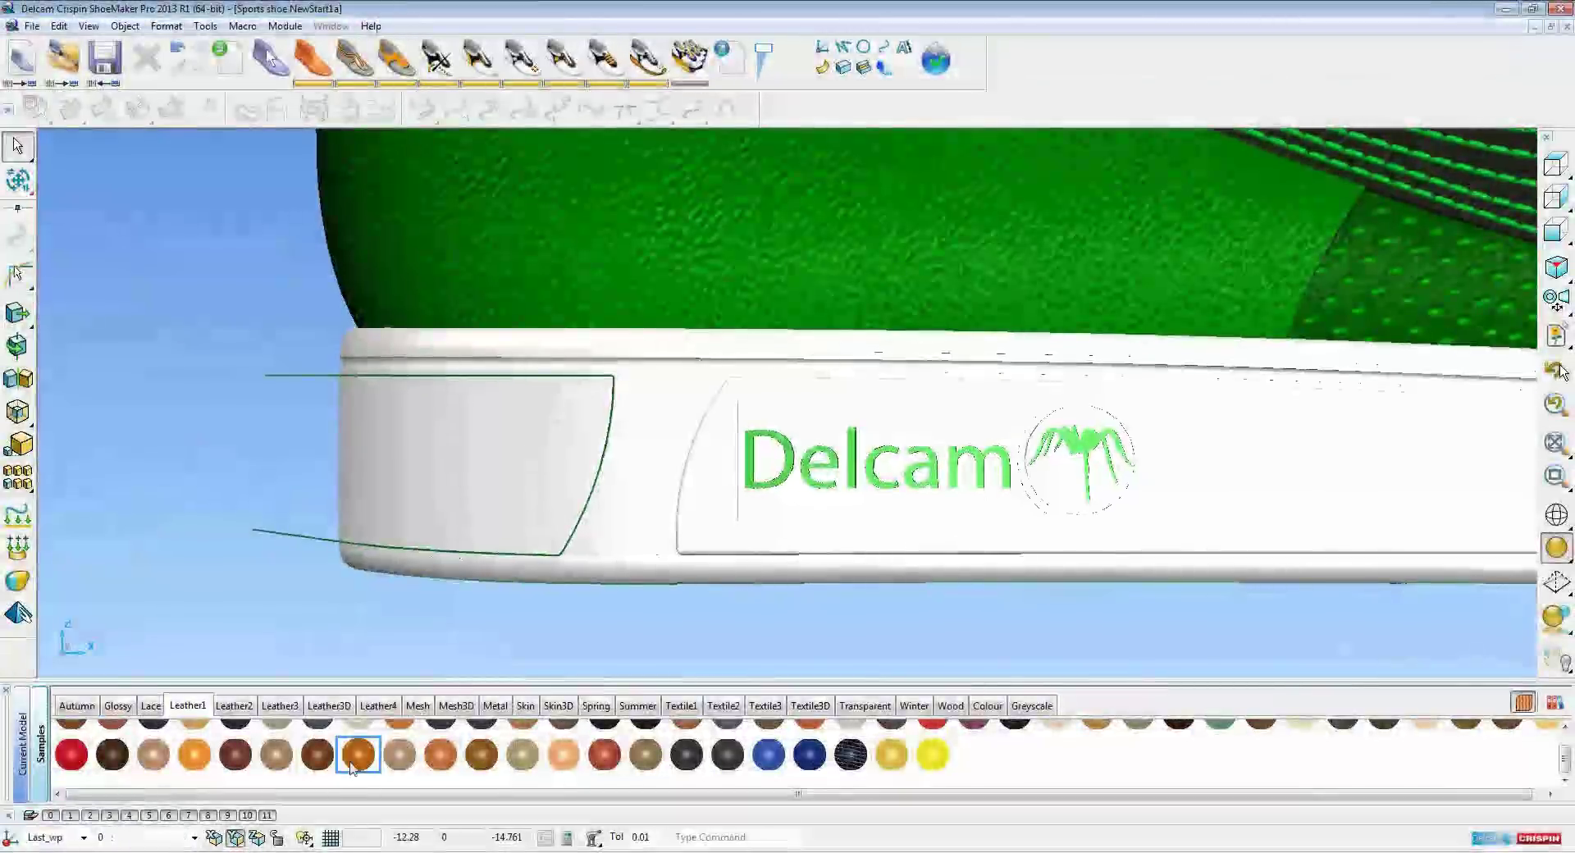
# Hide the SoleWire level and create a solid from the split-off heel panel surface
pyautogui.click(267, 815)
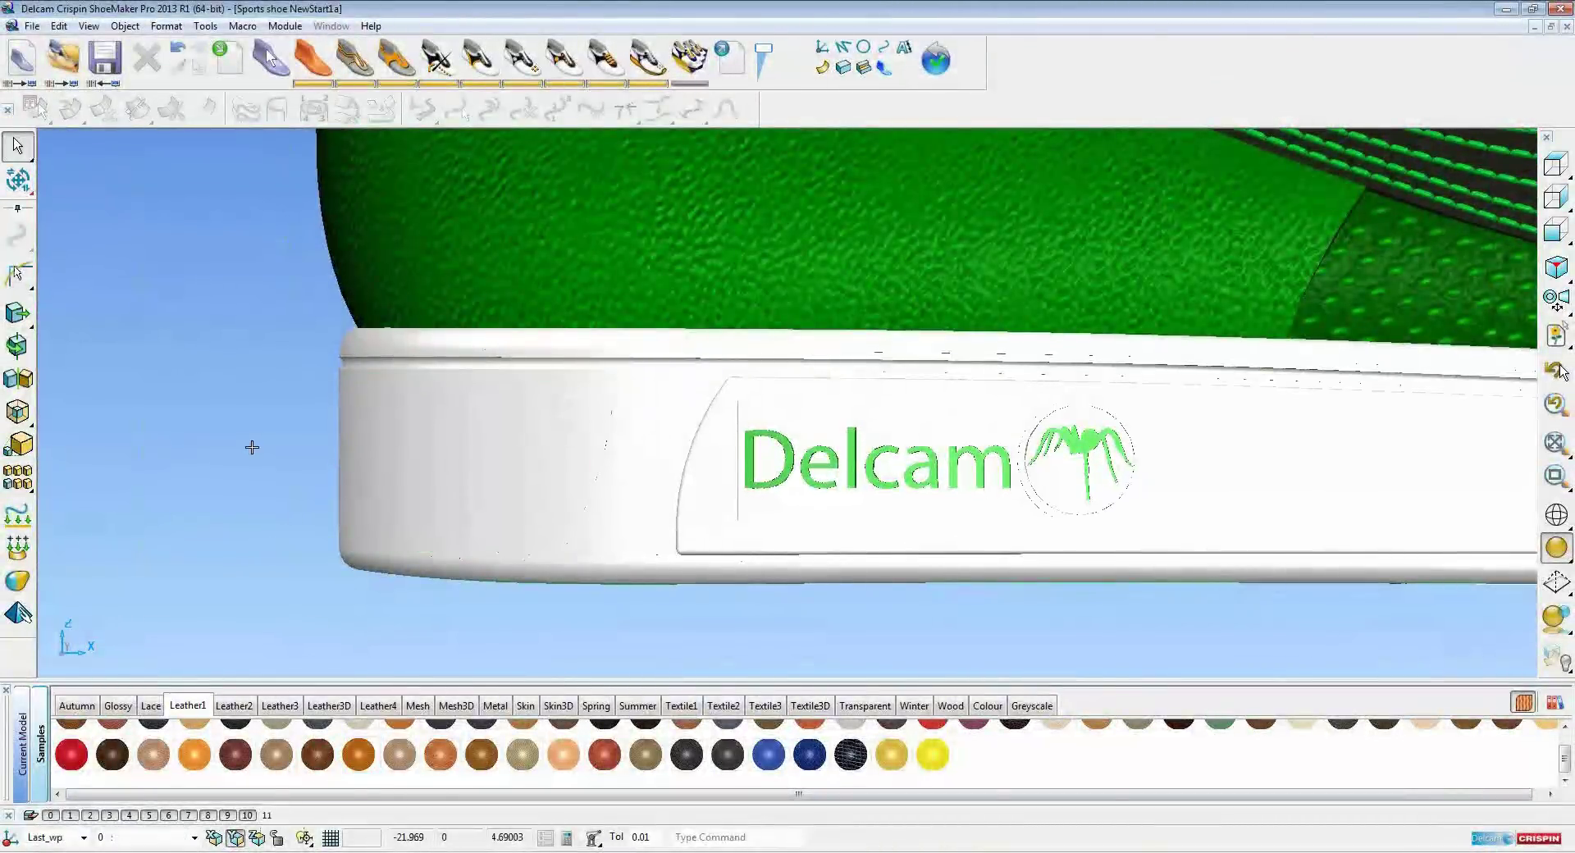
pyautogui.click(429, 470)
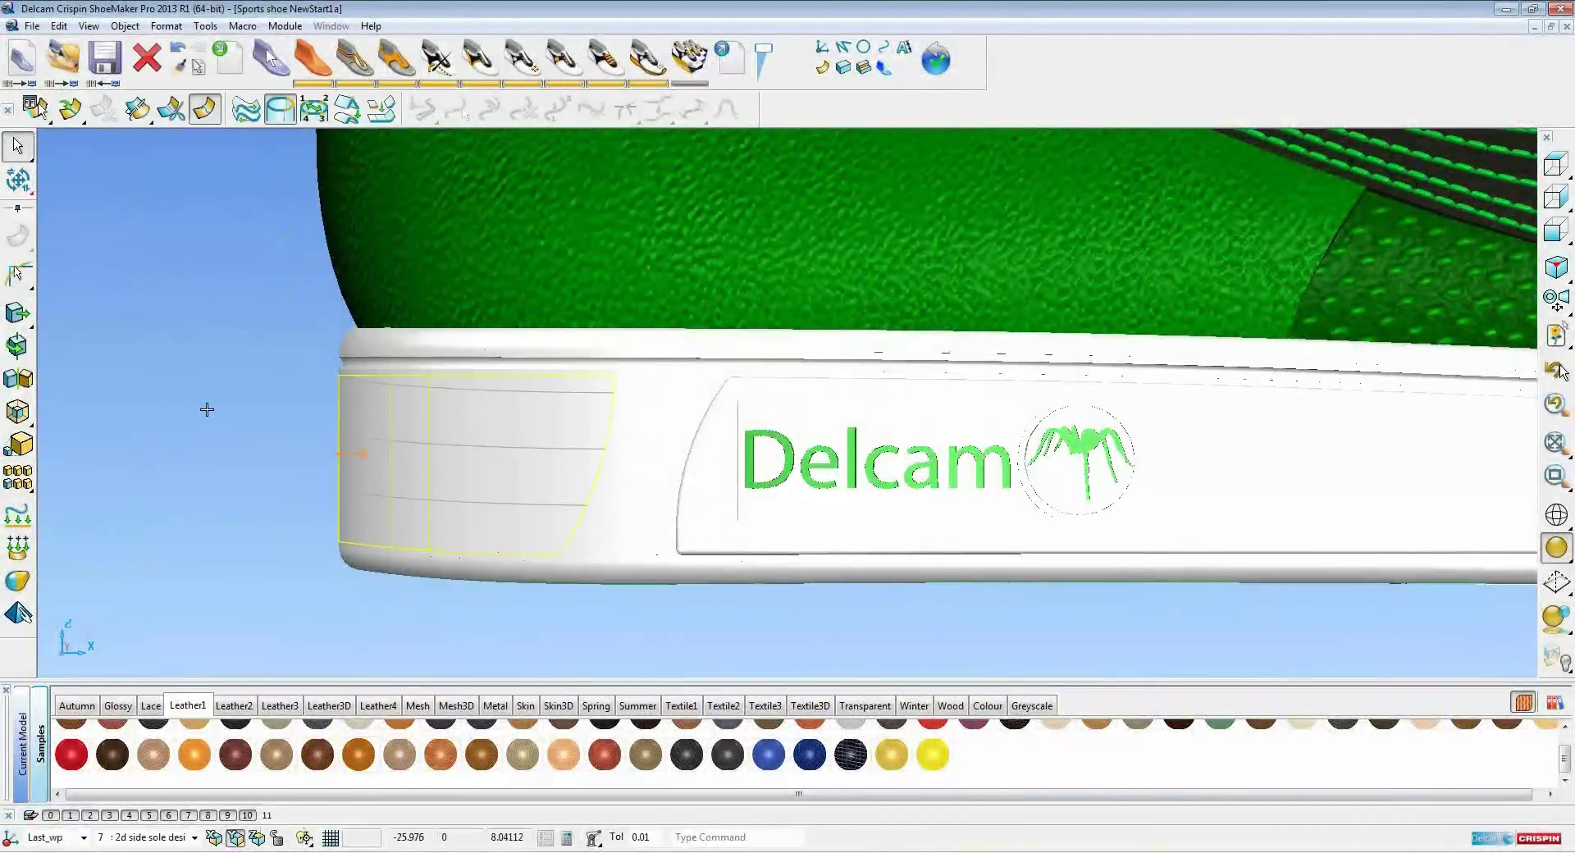
pyautogui.keyDown('shift'); pyautogui.click(642, 467); pyautogui.keyUp('shift')
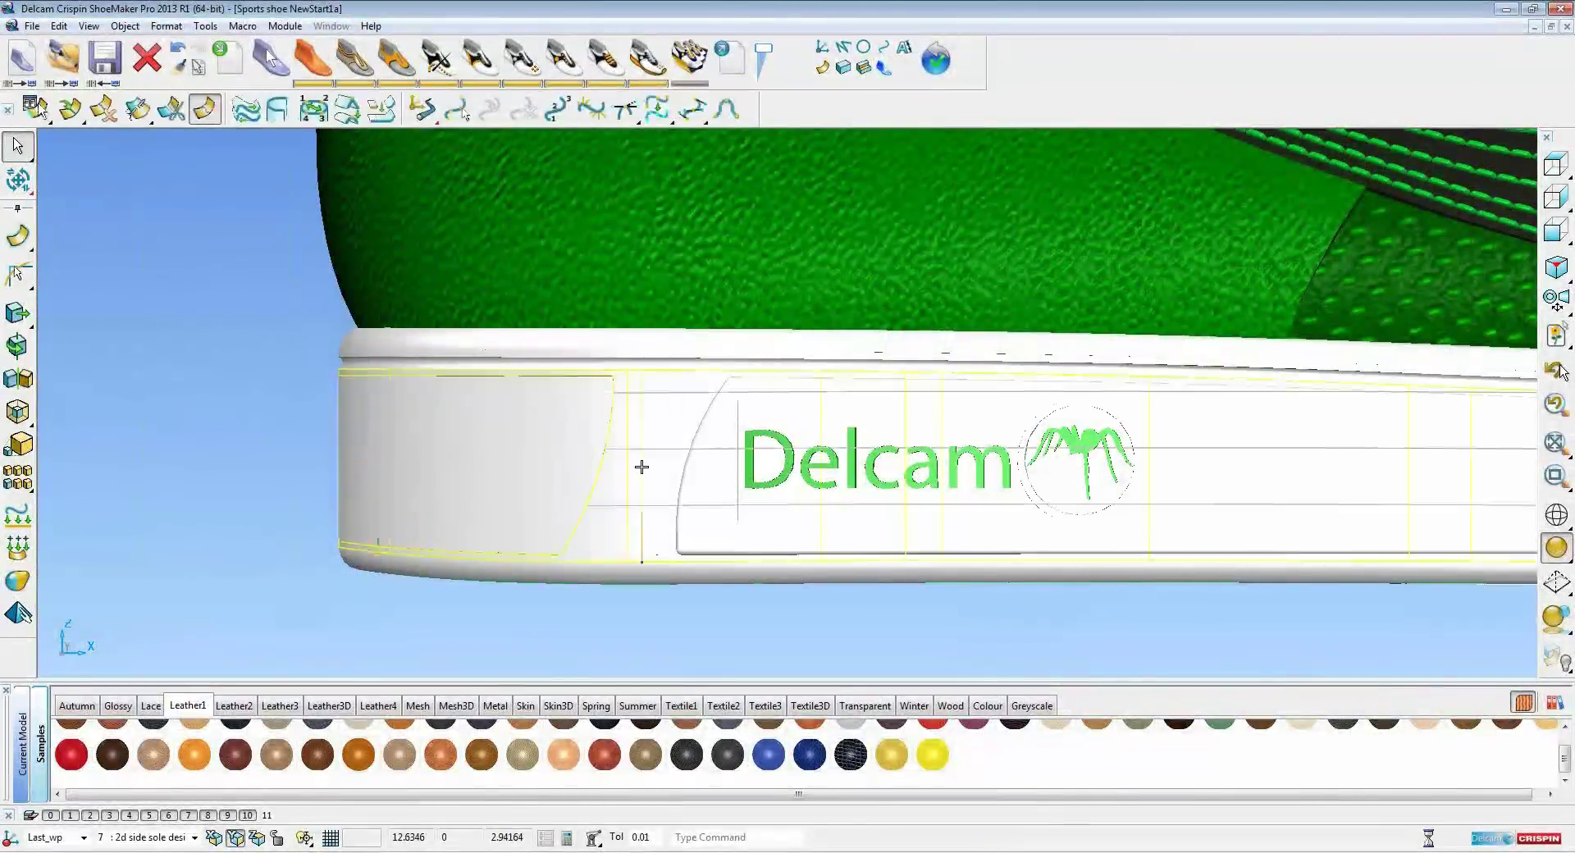
pyautogui.click(530, 467)
pyautogui.keyDown('shift'); pyautogui.click(642, 466); pyautogui.keyUp('shift')
pyautogui.click(517, 457)
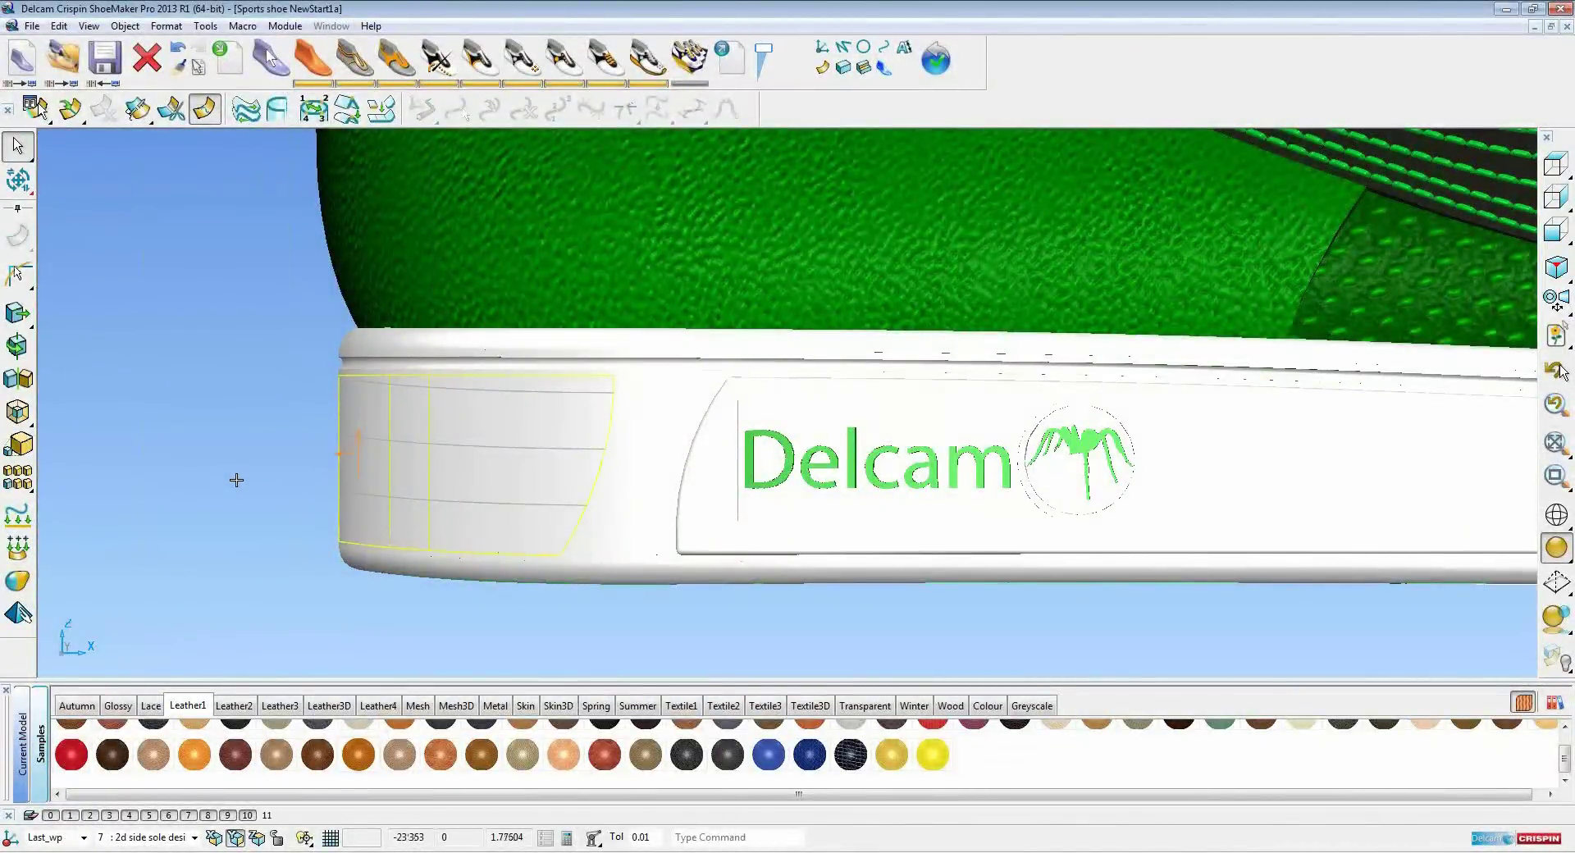
pyautogui.moveTo(255, 480); pyautogui.dragTo(574, 447, button='middle')
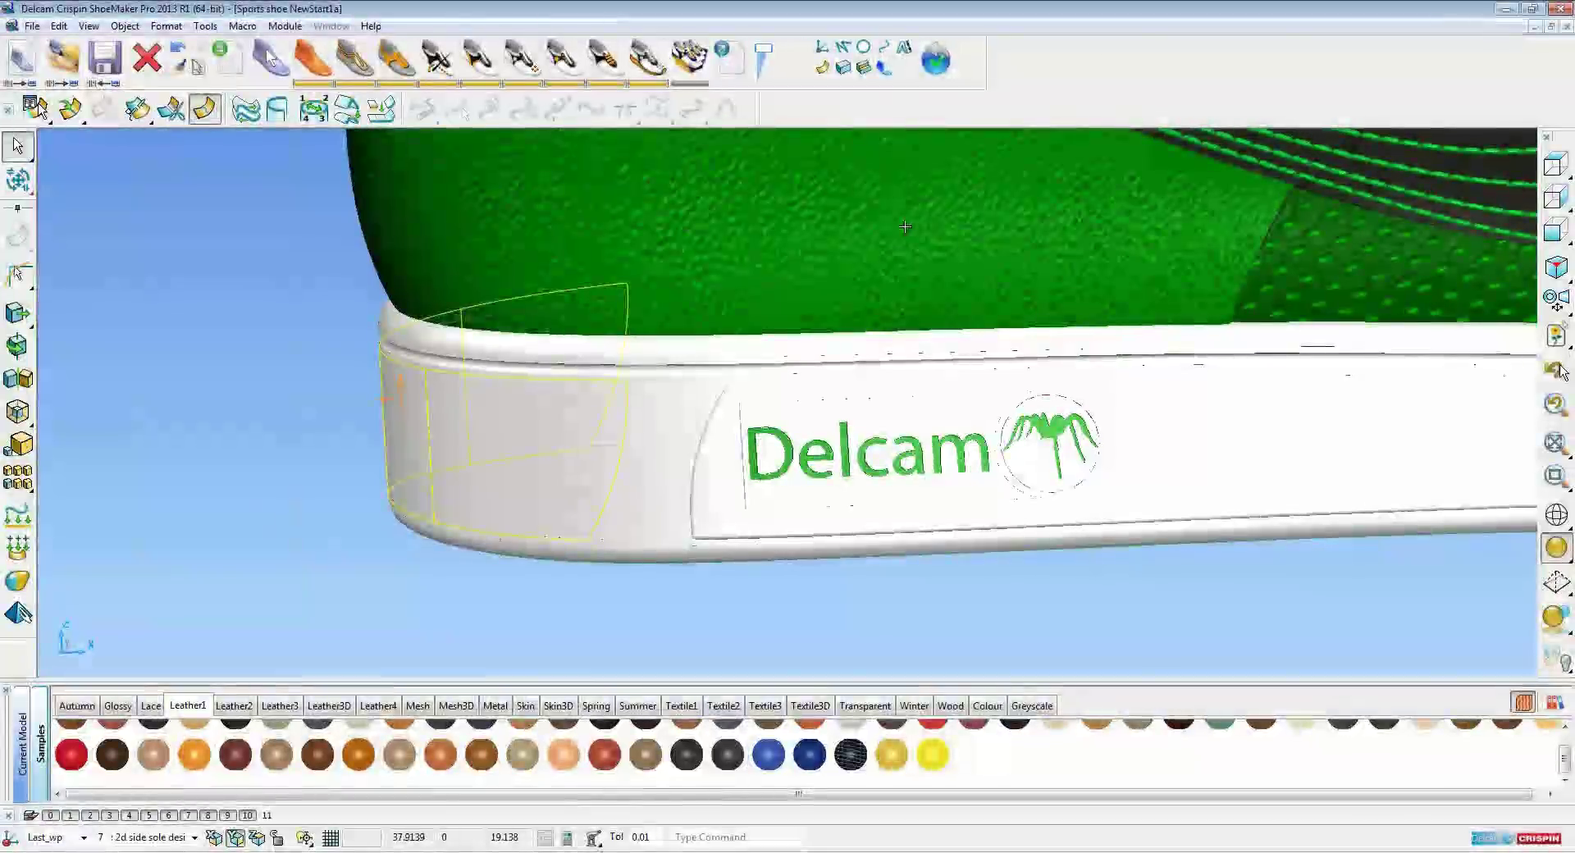
pyautogui.click(17, 443)
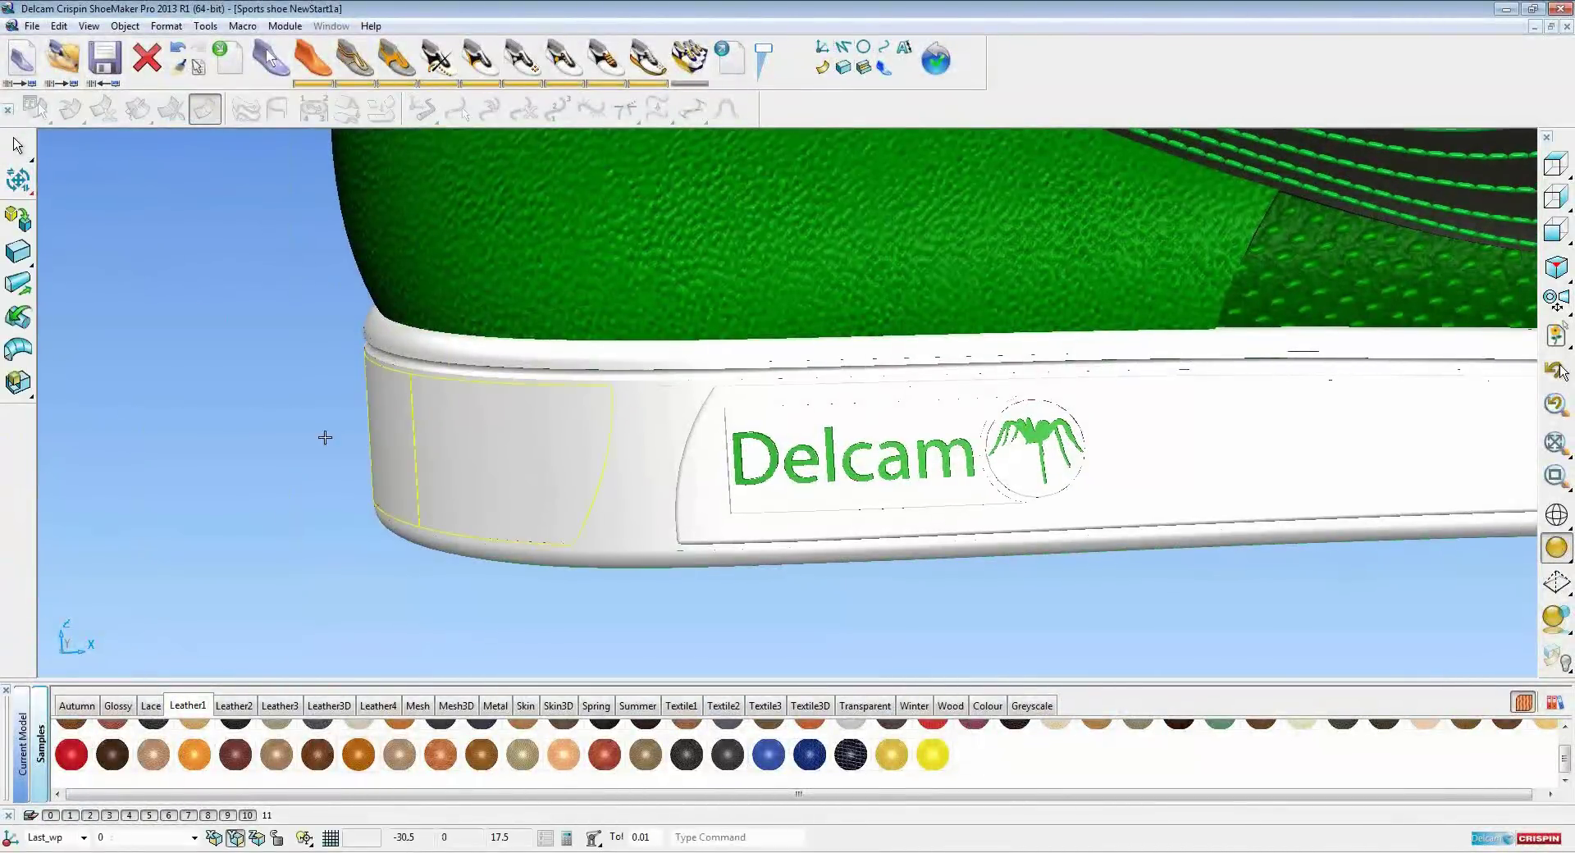
pyautogui.click(18, 217)
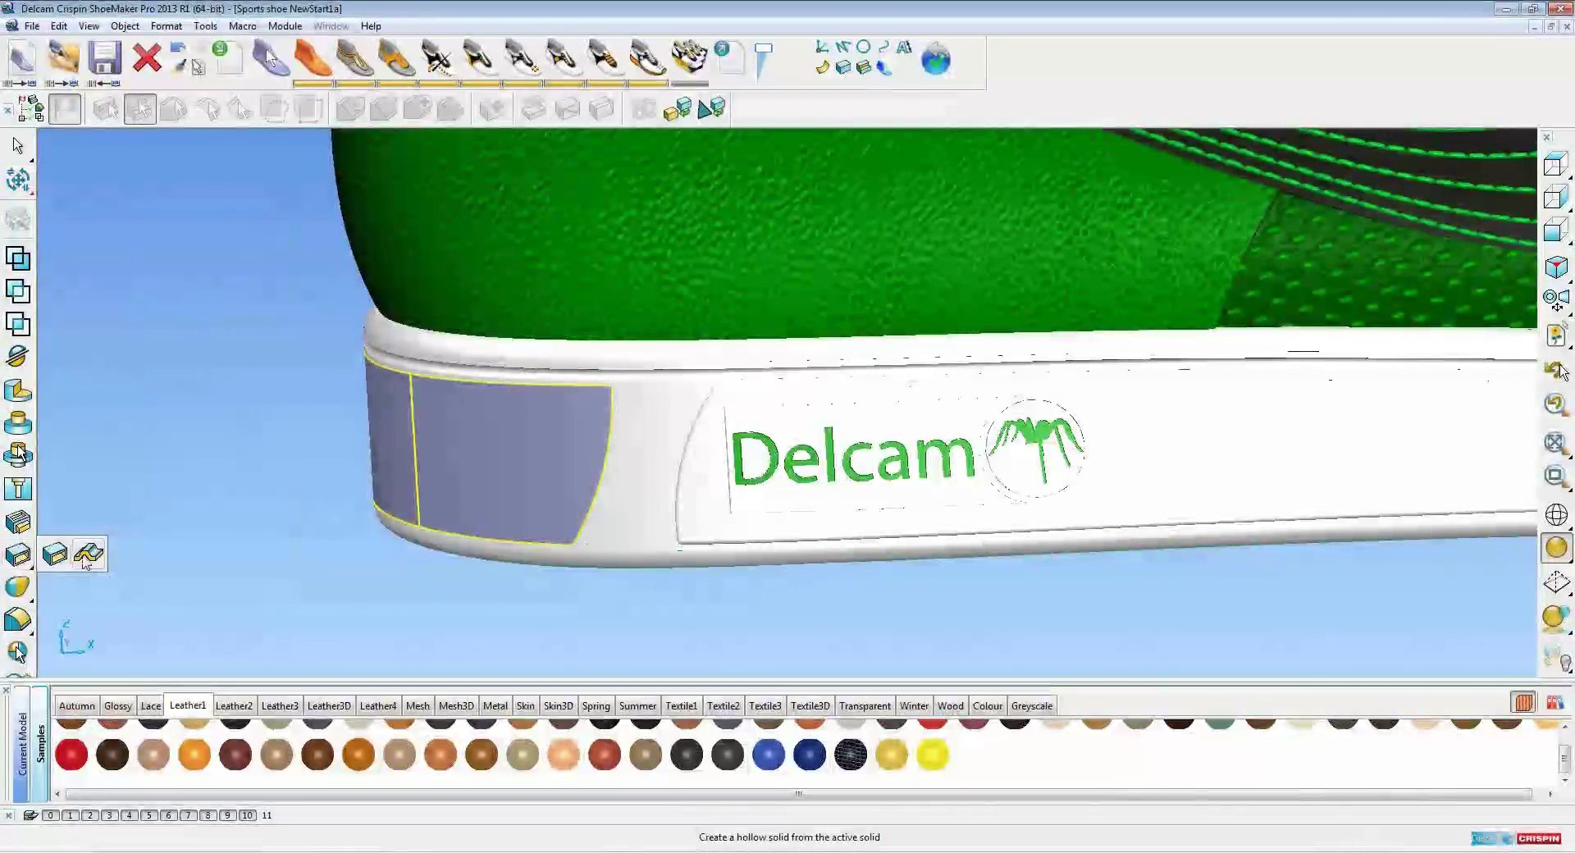
# Thicken the heel panel solid by 0.5 with the direction reversed
pyautogui.click(18, 522)
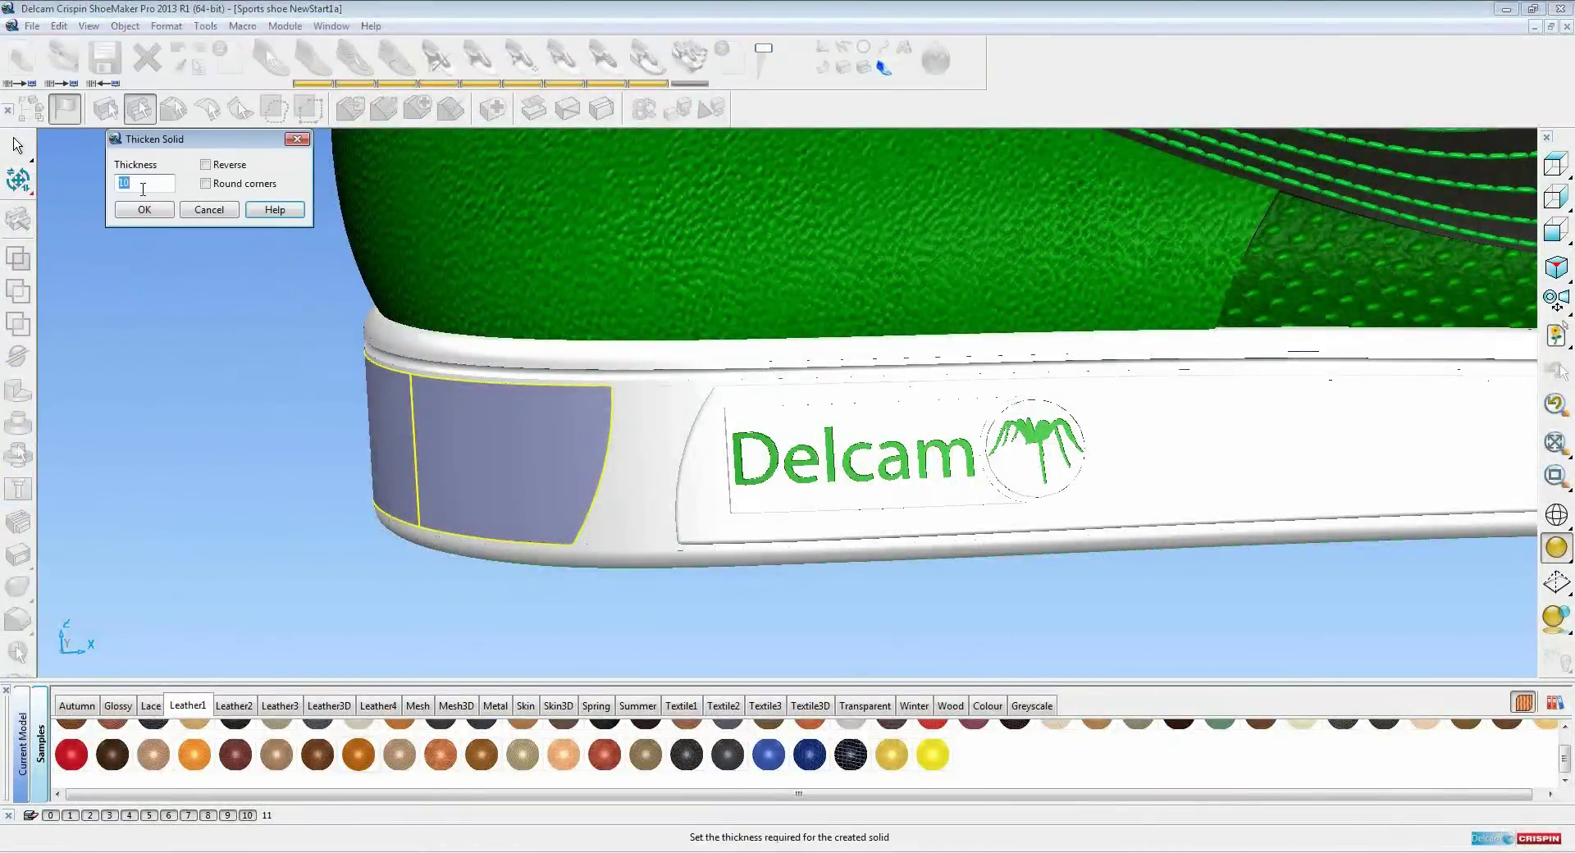
pyautogui.press('BackSpace')
pyautogui.write('5')
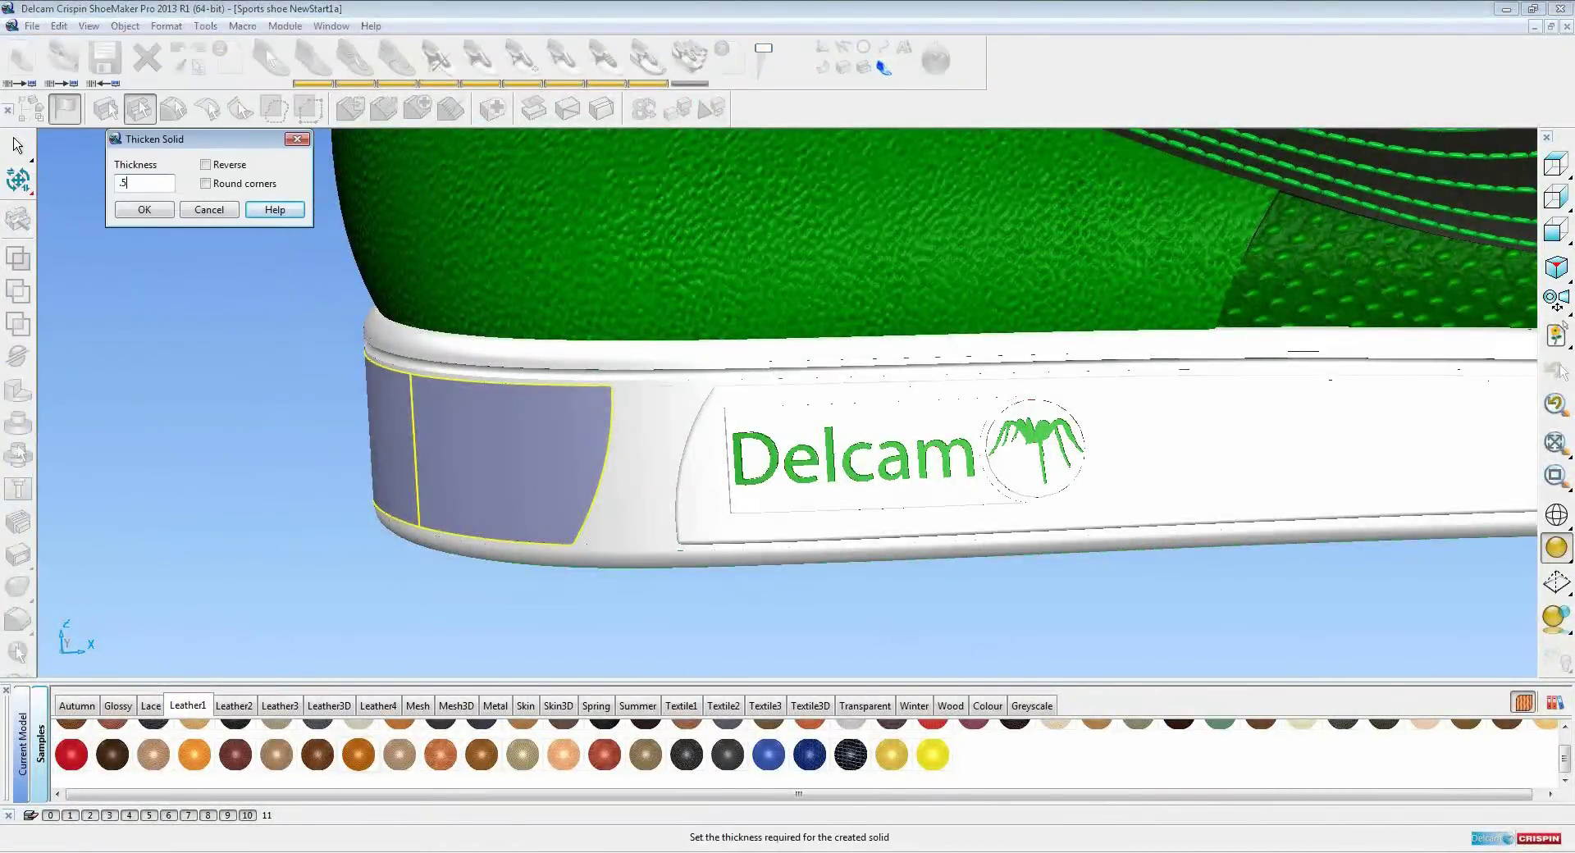
pyautogui.click(206, 165)
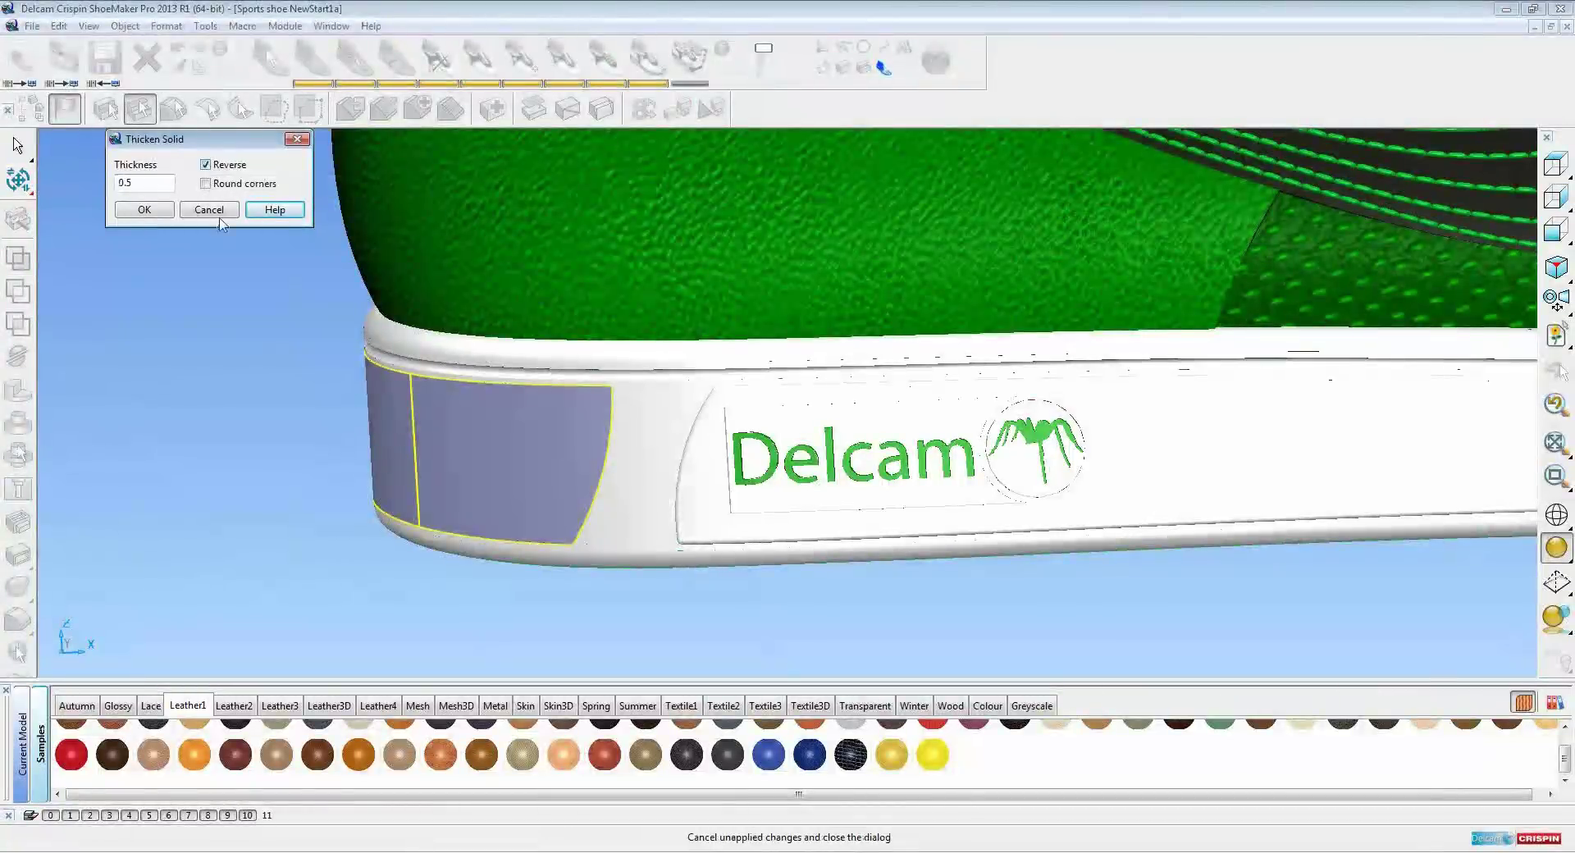
pyautogui.click(146, 210)
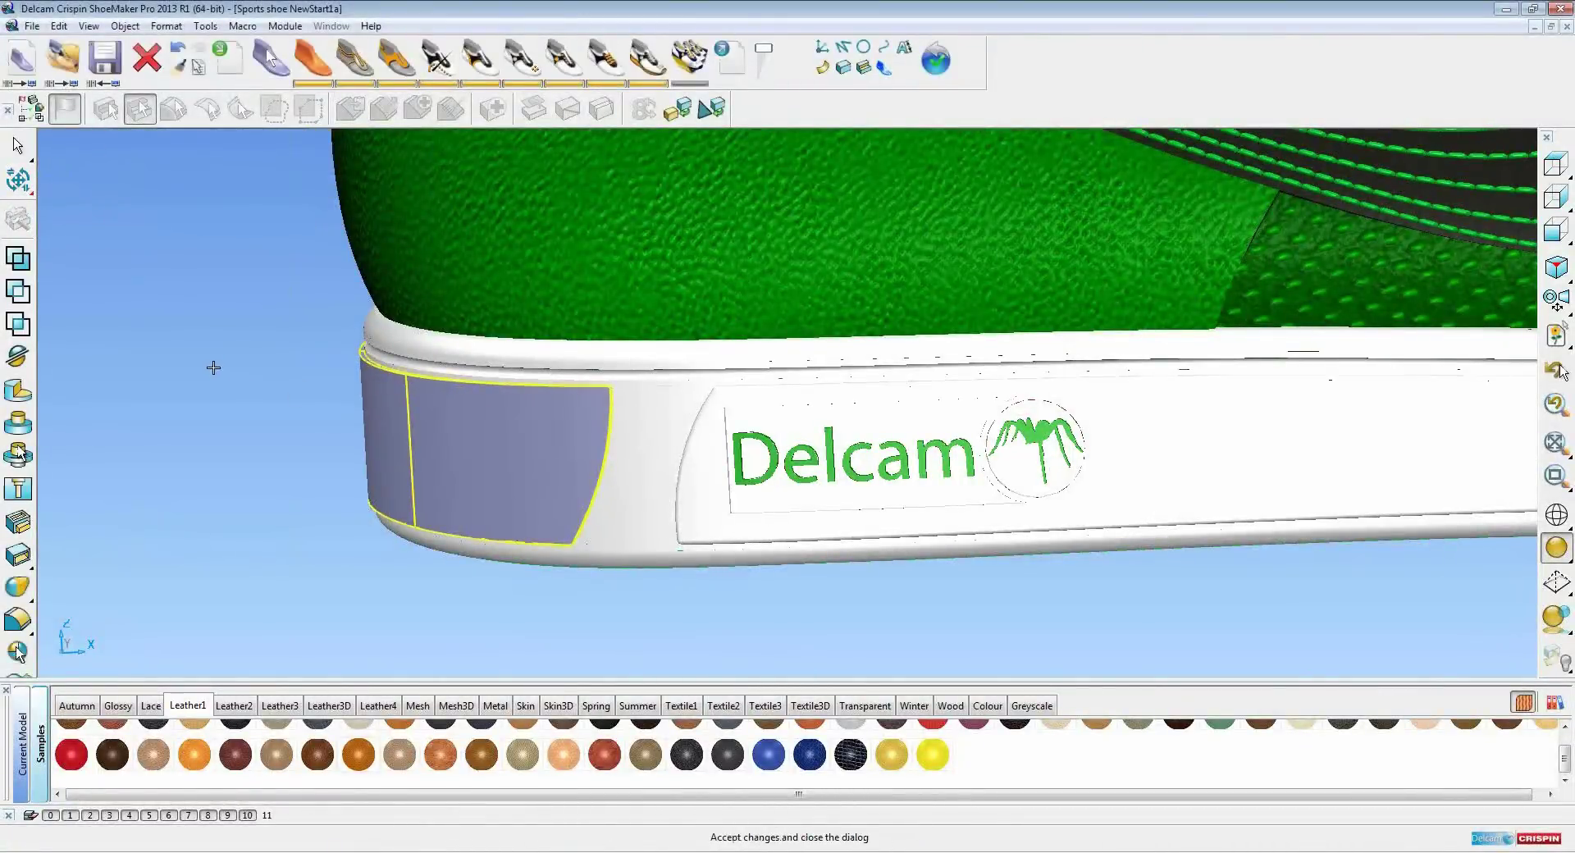
# Fillet the outer face of the heel panel solid with a radius of 0.2, using the Fillet A Face option
pyautogui.moveTo(140, 354); pyautogui.dragTo(421, 454, button='middle')
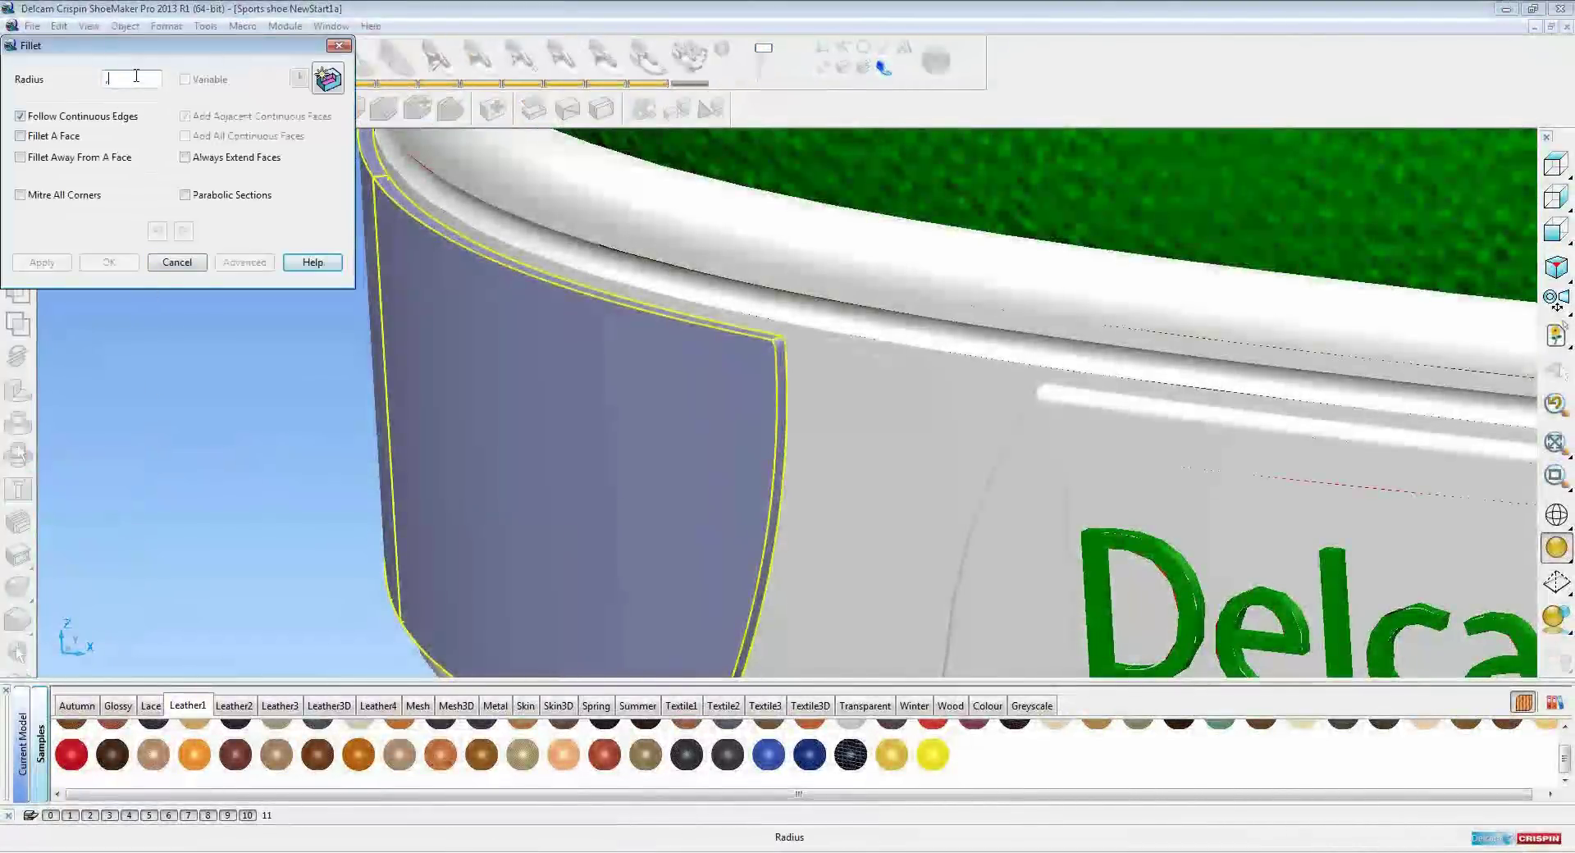
pyautogui.write('2')
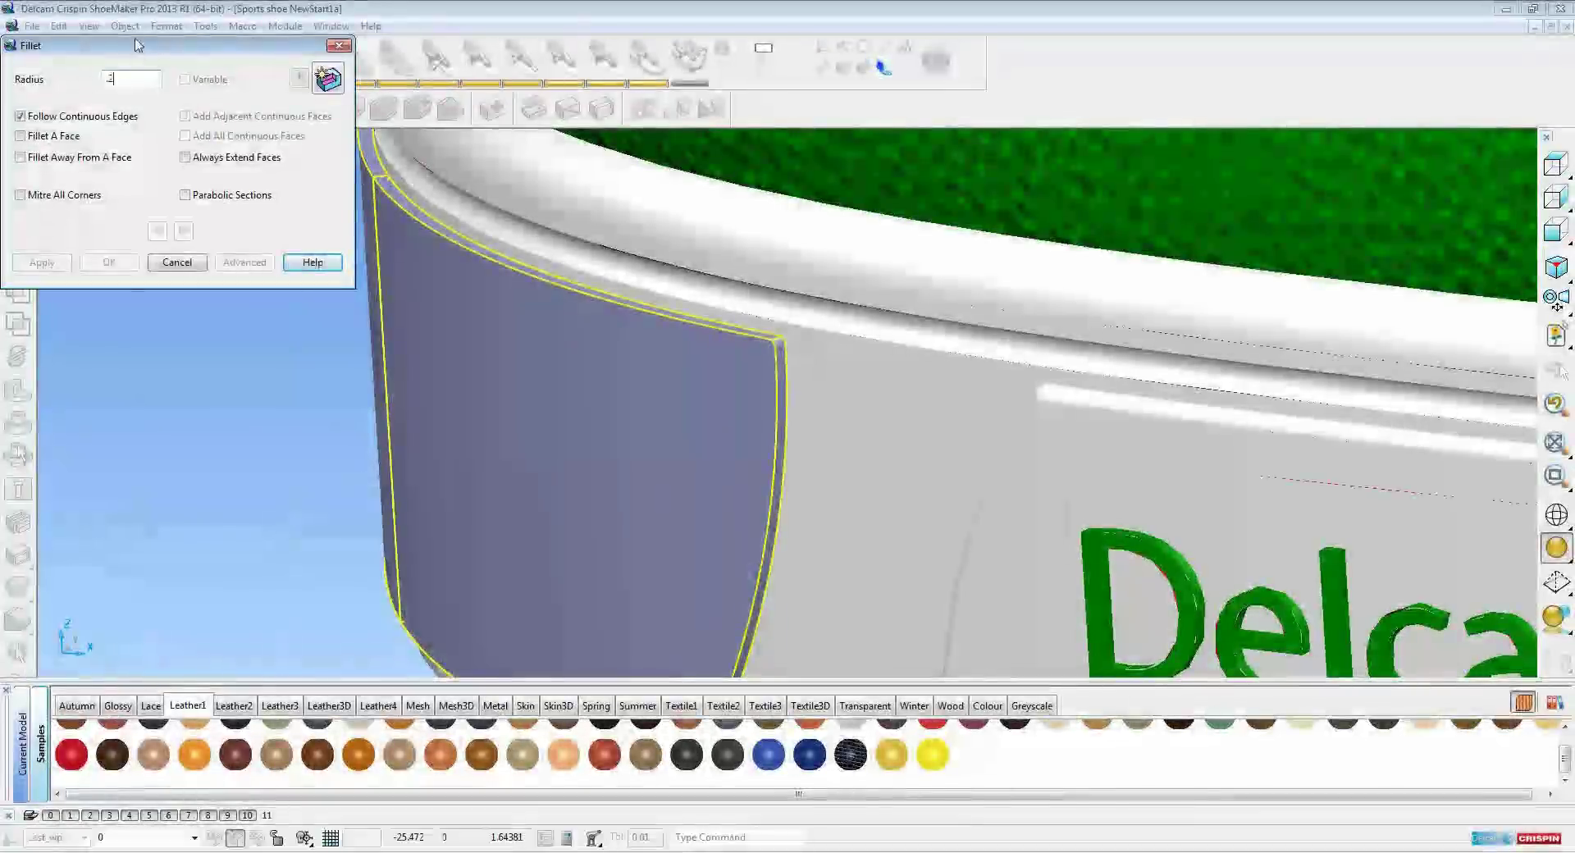
pyautogui.click(33, 138)
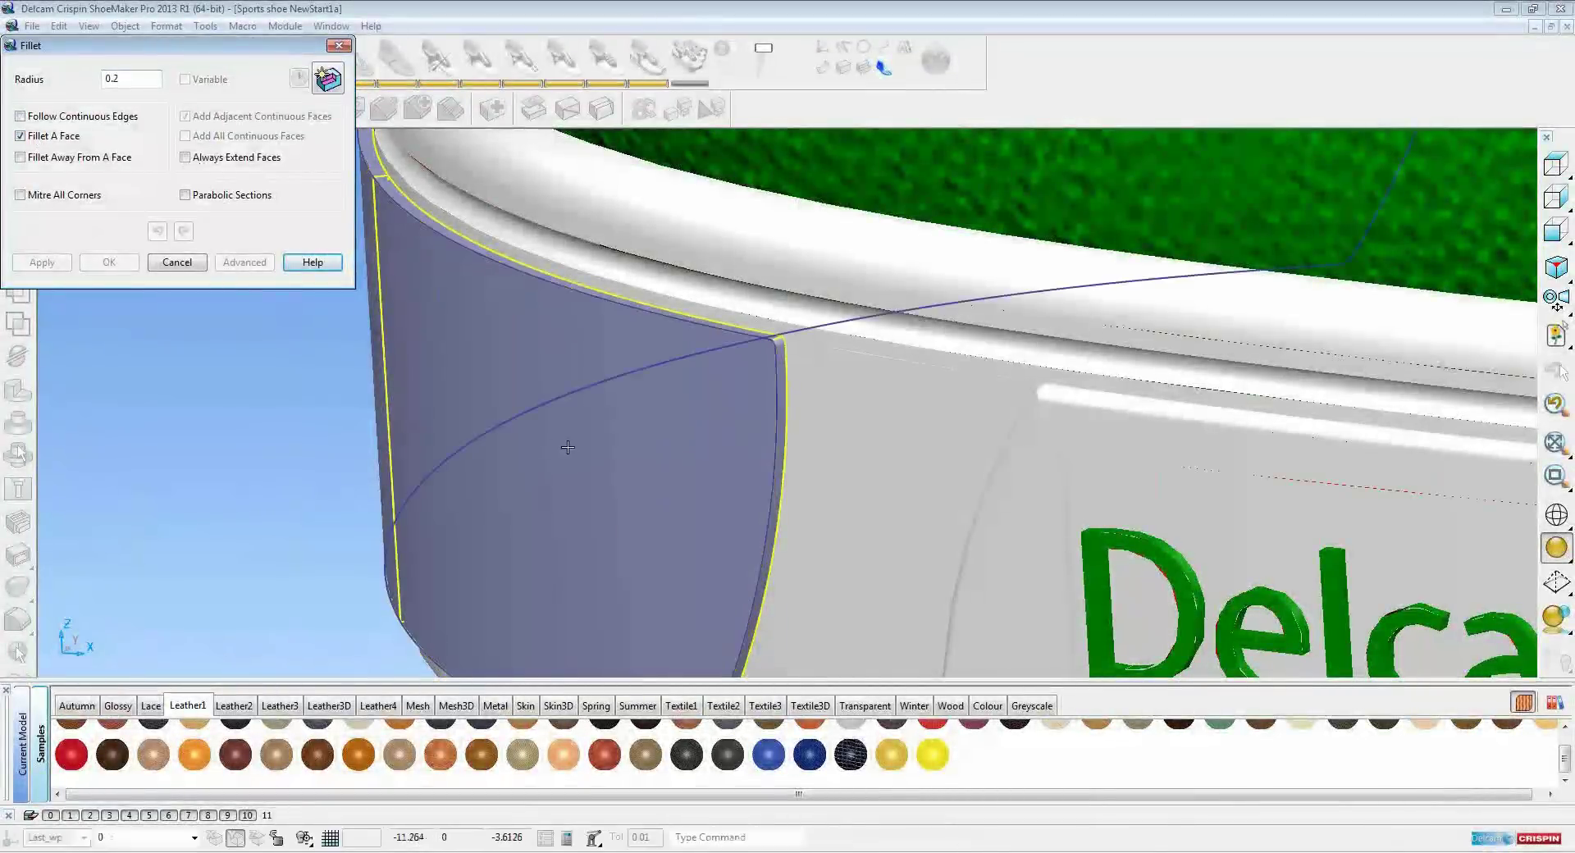
pyautogui.click(565, 445)
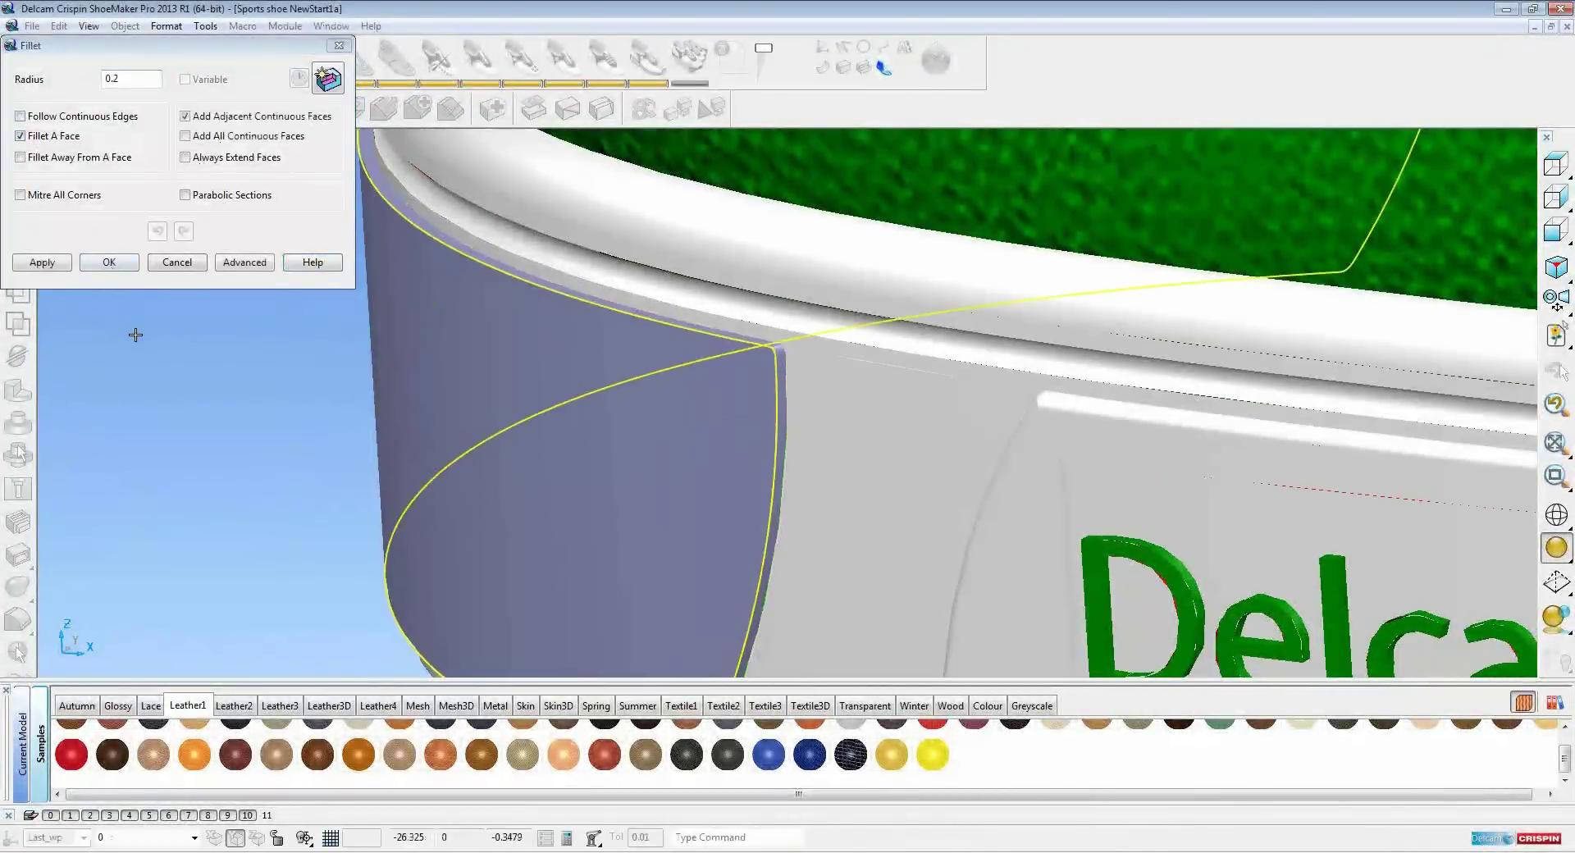
pyautogui.click(42, 261)
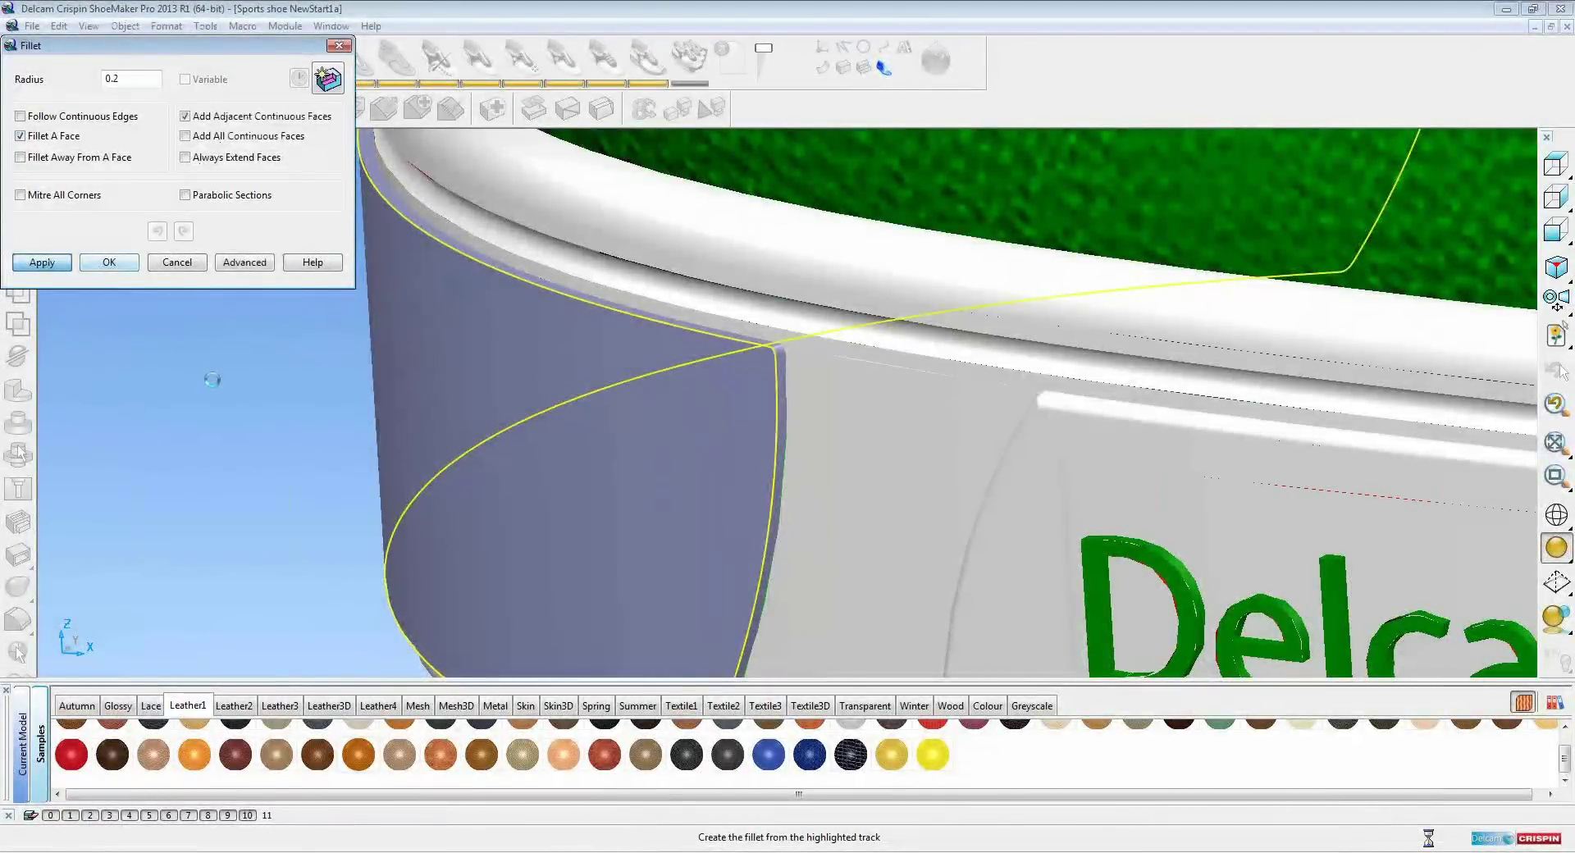
pyautogui.click(109, 262)
# Copy the style, level, transparency and material of the sole's sidewall onto the filleted heel panel, and clear the selection
pyautogui.scroll(-2, 175, 307)
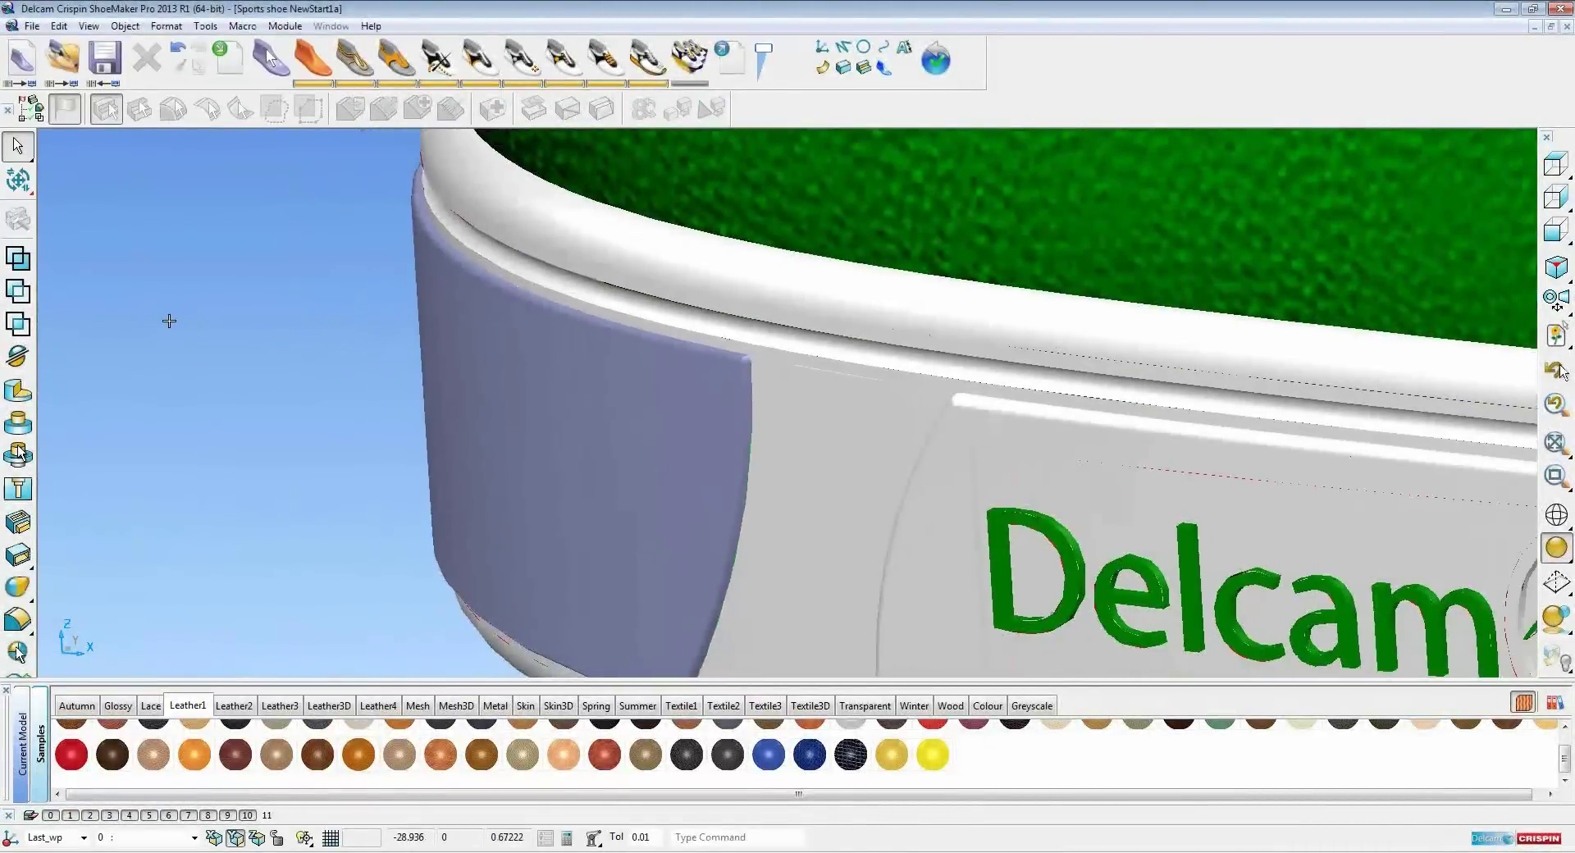
pyautogui.click(843, 449)
pyautogui.click(179, 59)
pyautogui.click(468, 371)
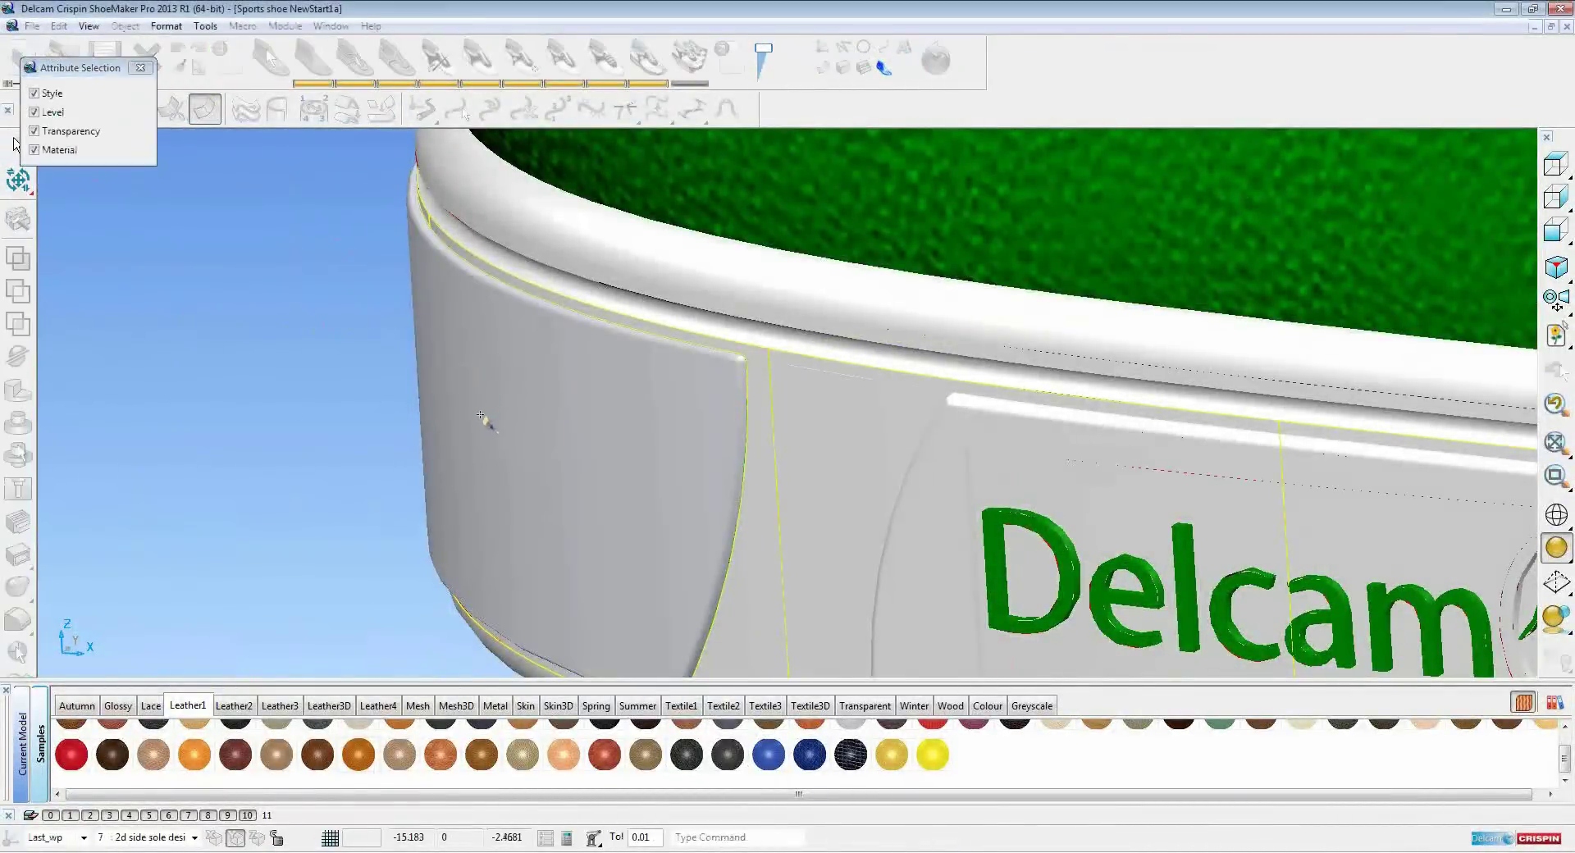
pyautogui.click(485, 422)
pyautogui.click(193, 327)
# Select the toe panel surface on the sole's sidewall and start the Wrap Wizard with it as the target
pyautogui.scroll(-2, 183, 303)
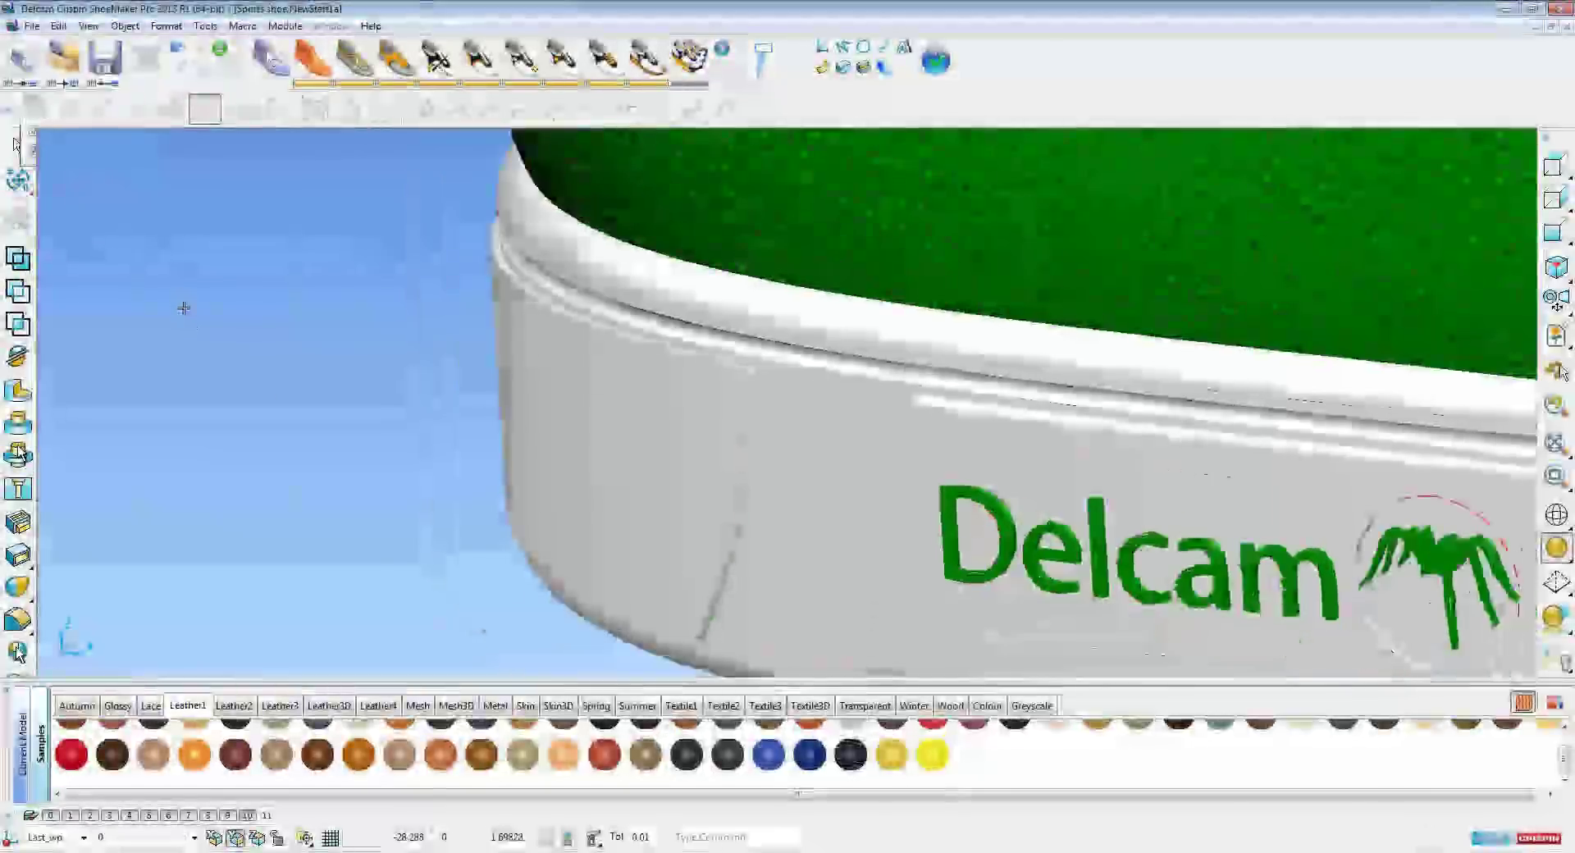
pyautogui.moveTo(405, 447)
pyautogui.mouseDown(button='middle')
pyautogui.moveTo(485, 443)
pyautogui.moveTo(516, 422)
pyautogui.moveTo(697, 446)
pyautogui.moveTo(705, 529)
pyautogui.moveTo(710, 513)
pyautogui.moveTo(582, 496)
pyautogui.moveTo(780, 492)
pyautogui.moveTo(979, 515)
pyautogui.moveTo(780, 530)
pyautogui.moveTo(384, 521)
pyautogui.mouseUp(button='middle')
pyautogui.keyDown('shift'); pyautogui.moveTo(838, 504); pyautogui.dragTo(425, 512, button='middle'); pyautogui.keyUp('shift')
pyautogui.moveTo(1030, 500); pyautogui.dragTo(1138, 511, button='middle')
pyautogui.scroll(-2, 1142, 514)
pyautogui.scroll(2, 1142, 515)
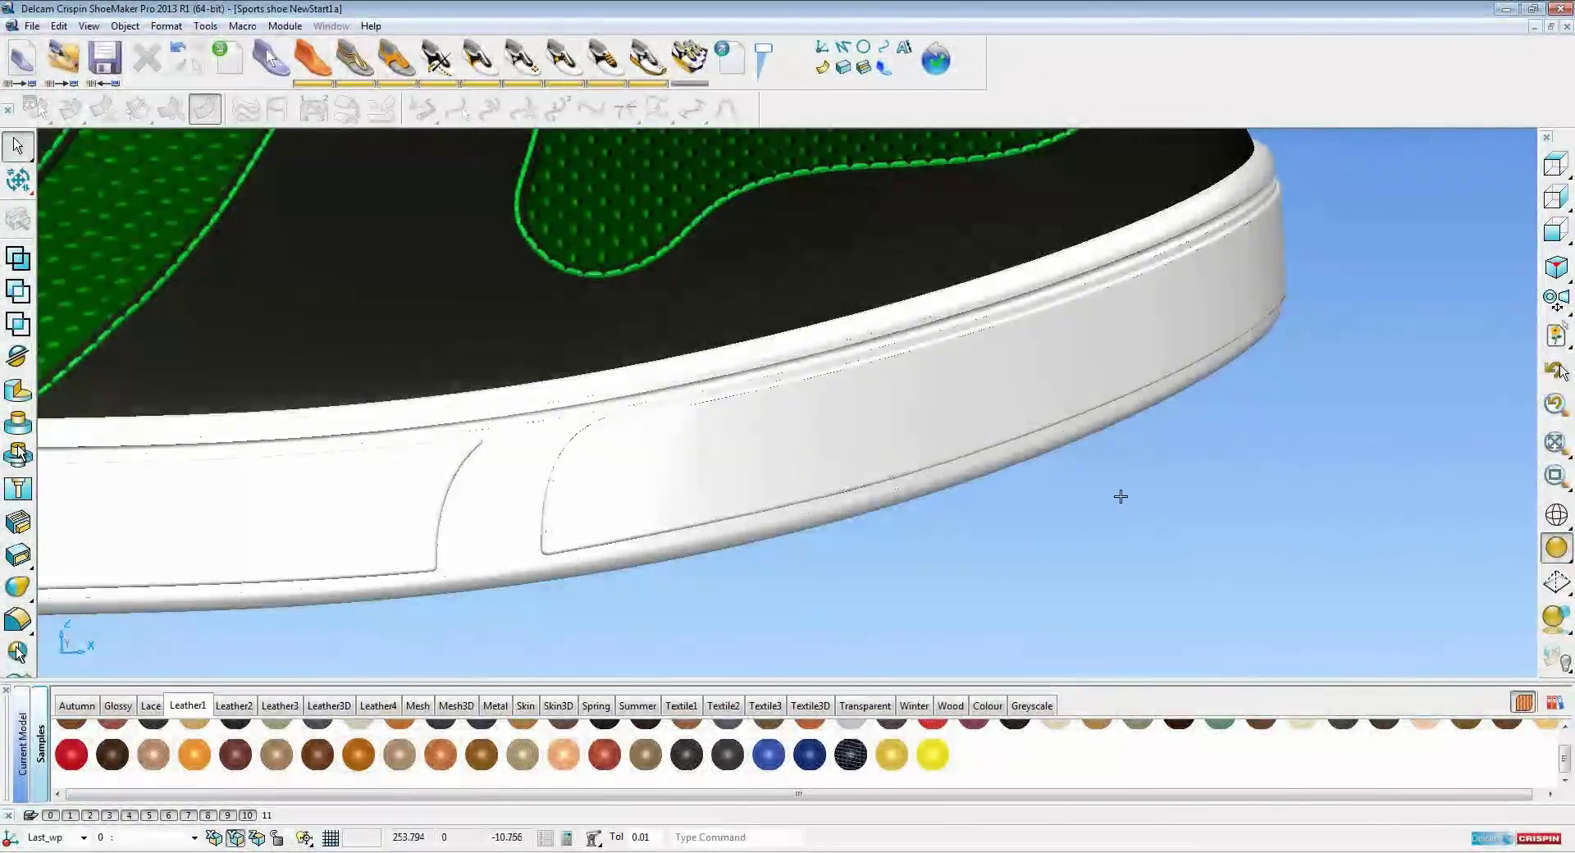
pyautogui.click(933, 402)
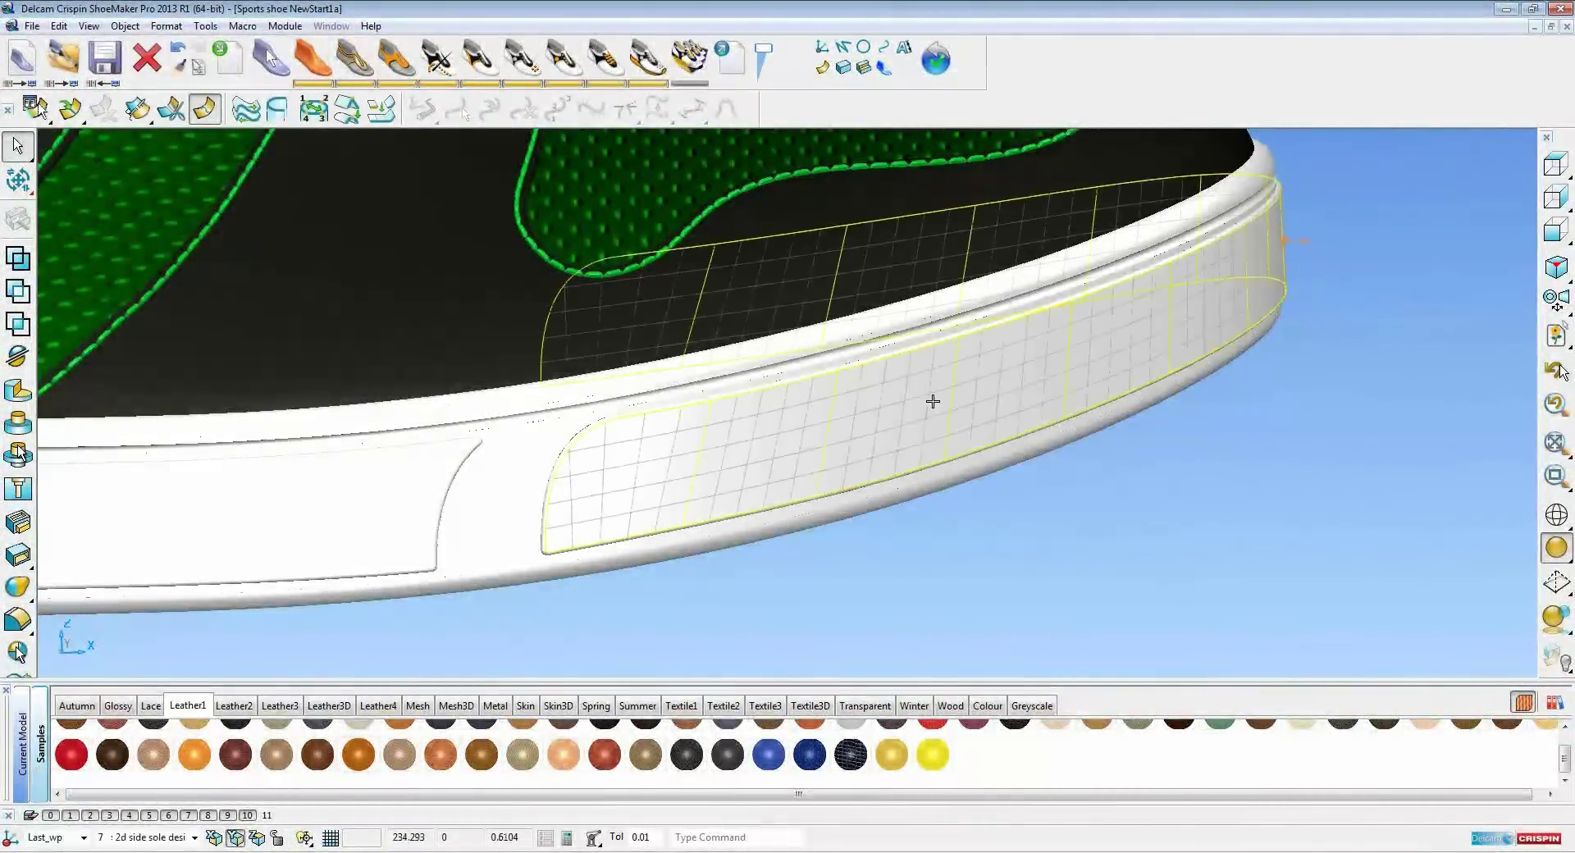
pyautogui.scroll(-2, 931, 408)
pyautogui.moveTo(712, 397); pyautogui.dragTo(928, 366, button='middle')
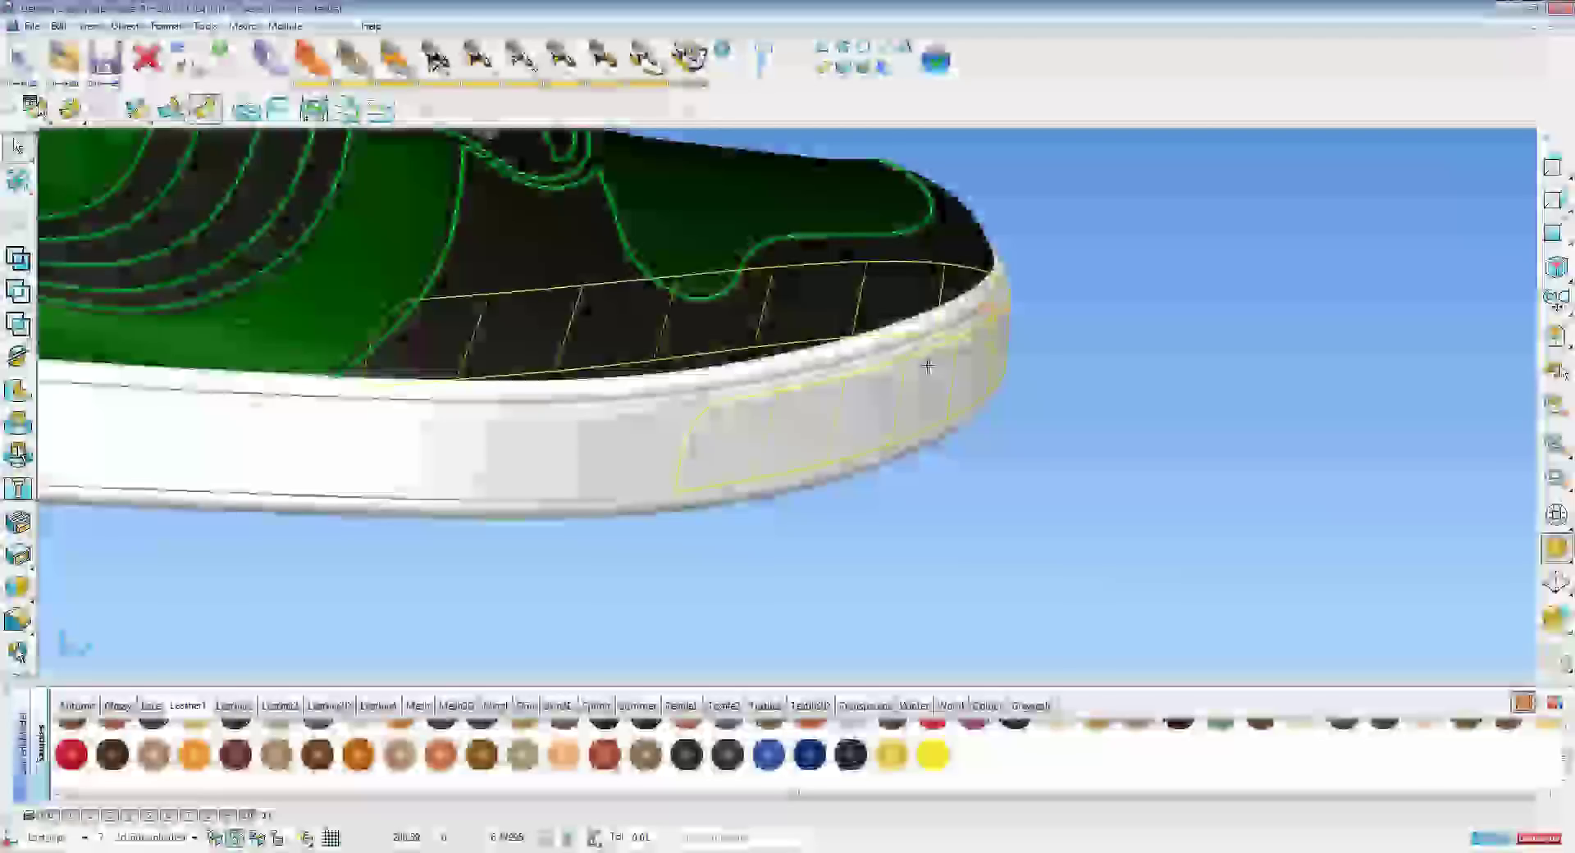
pyautogui.moveTo(928, 366); pyautogui.dragTo(1030, 542, button='middle')
pyautogui.scroll(3, 1030, 541)
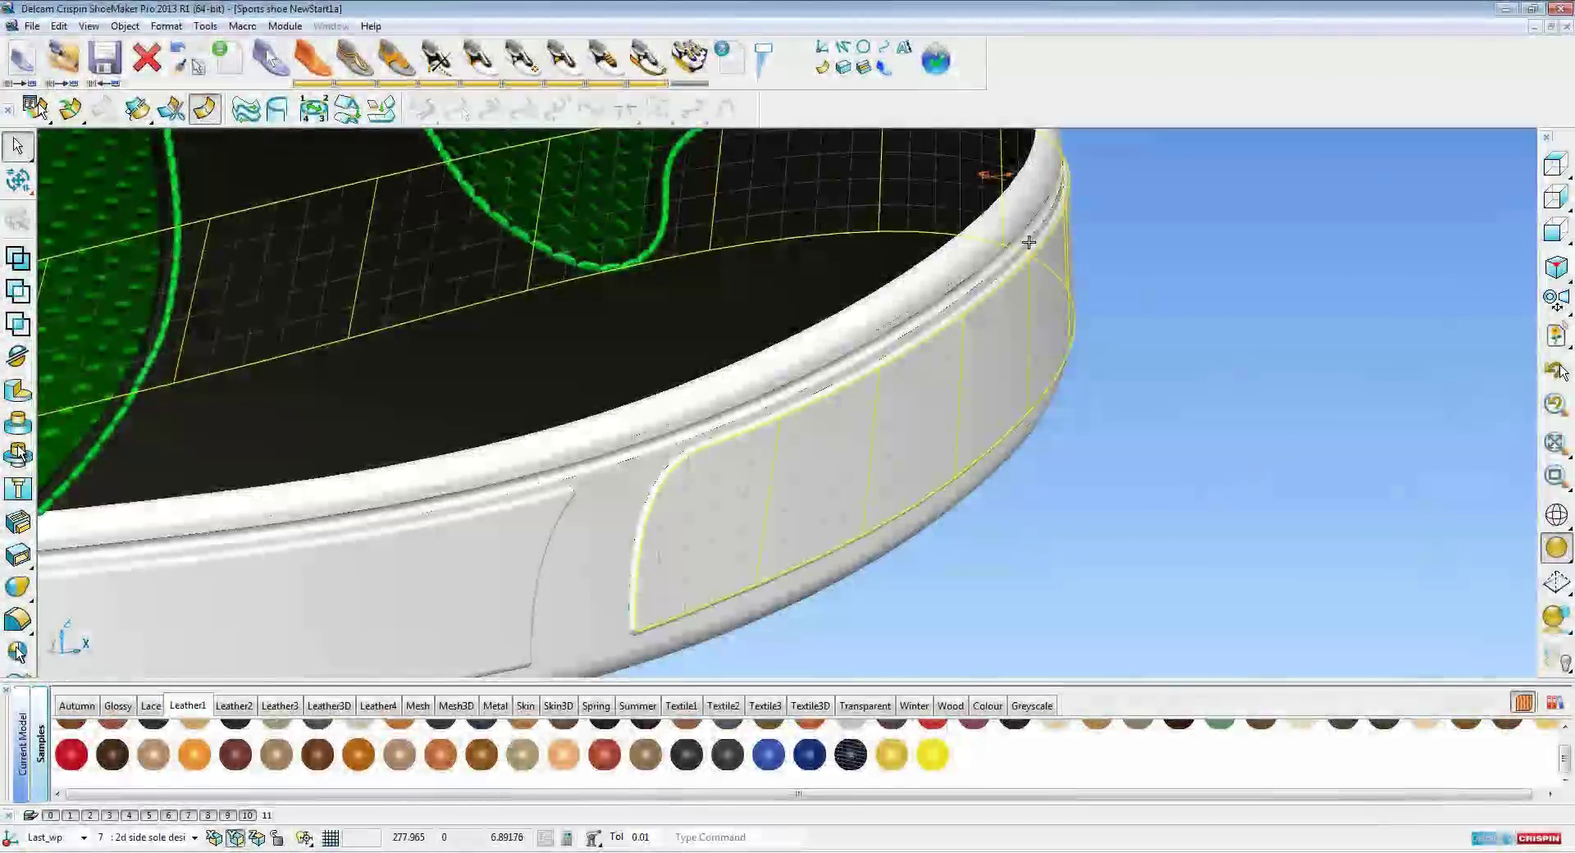
pyautogui.click(823, 68)
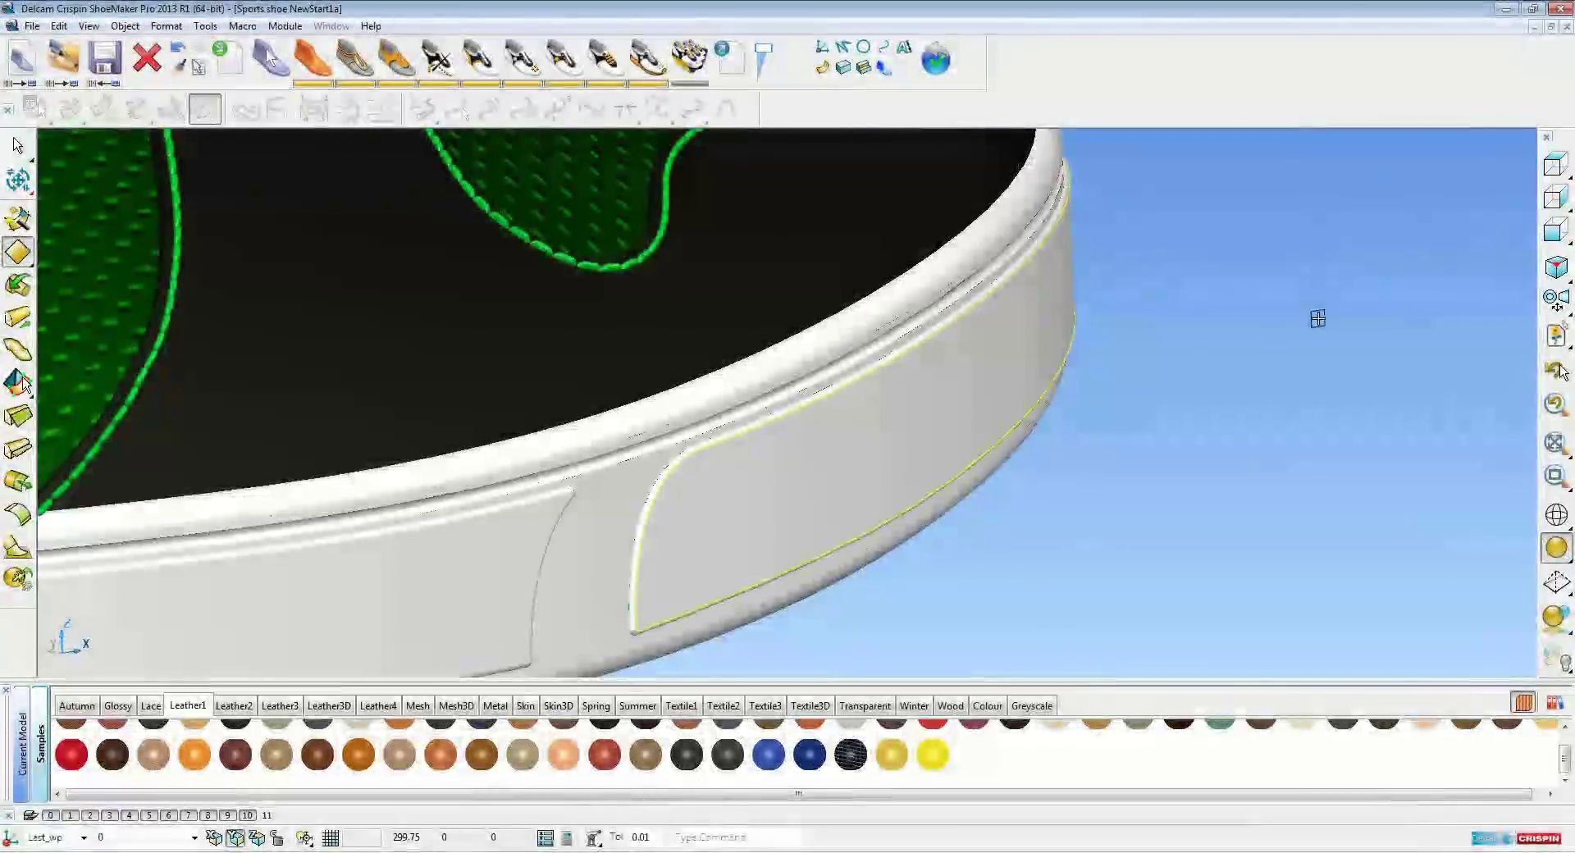
pyautogui.click(16, 580)
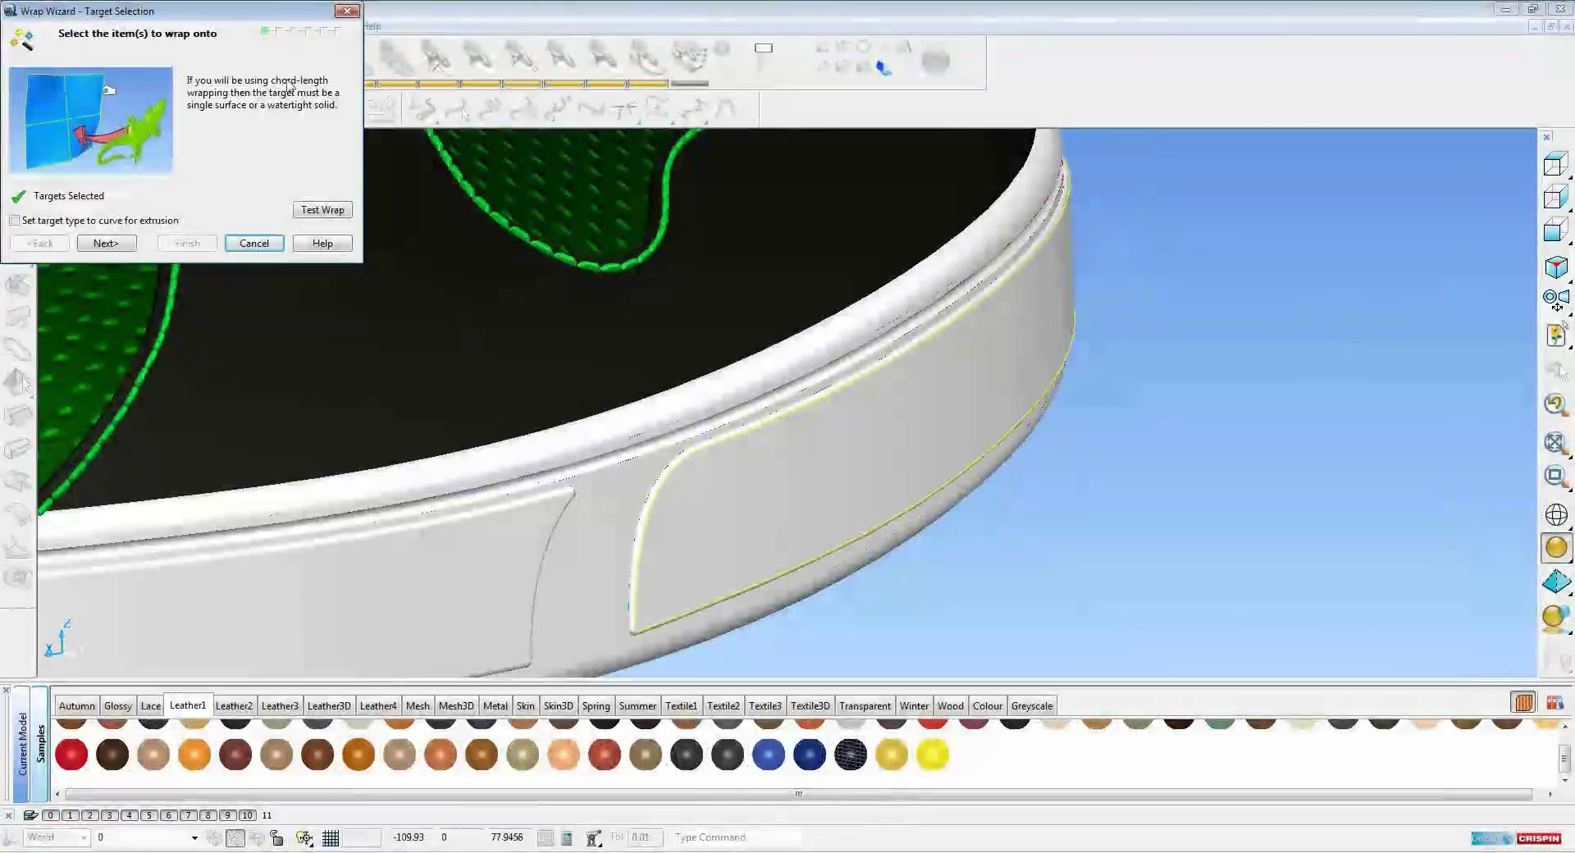
pyautogui.click(108, 244)
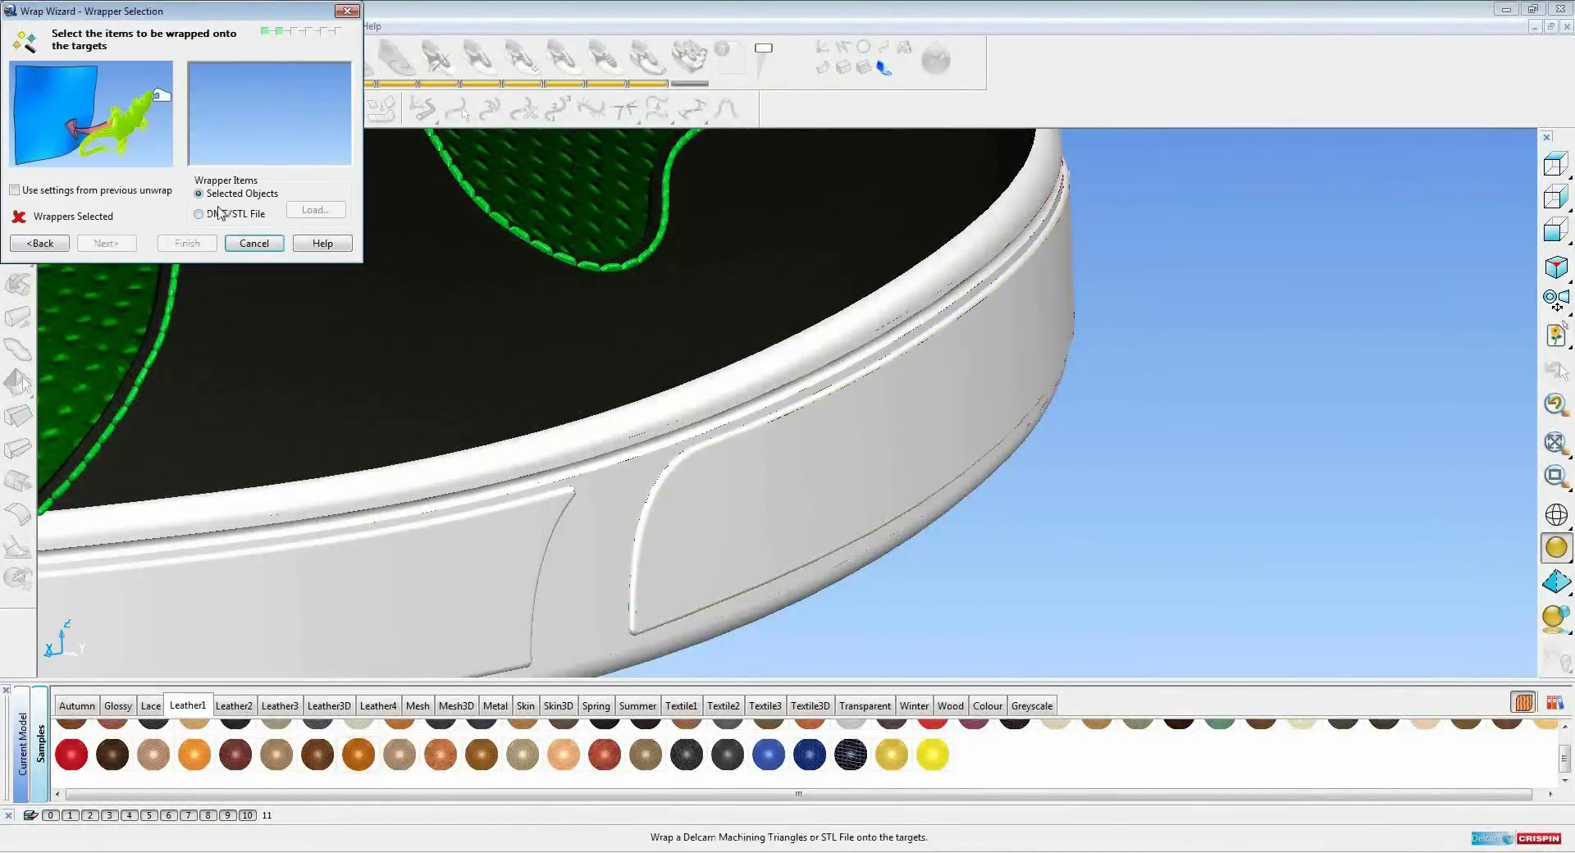
# Load a DMT/STL triangle file as the wrapper and choose the UV wrap method
pyautogui.click(215, 214)
pyautogui.click(163, 191)
pyautogui.click(425, 303)
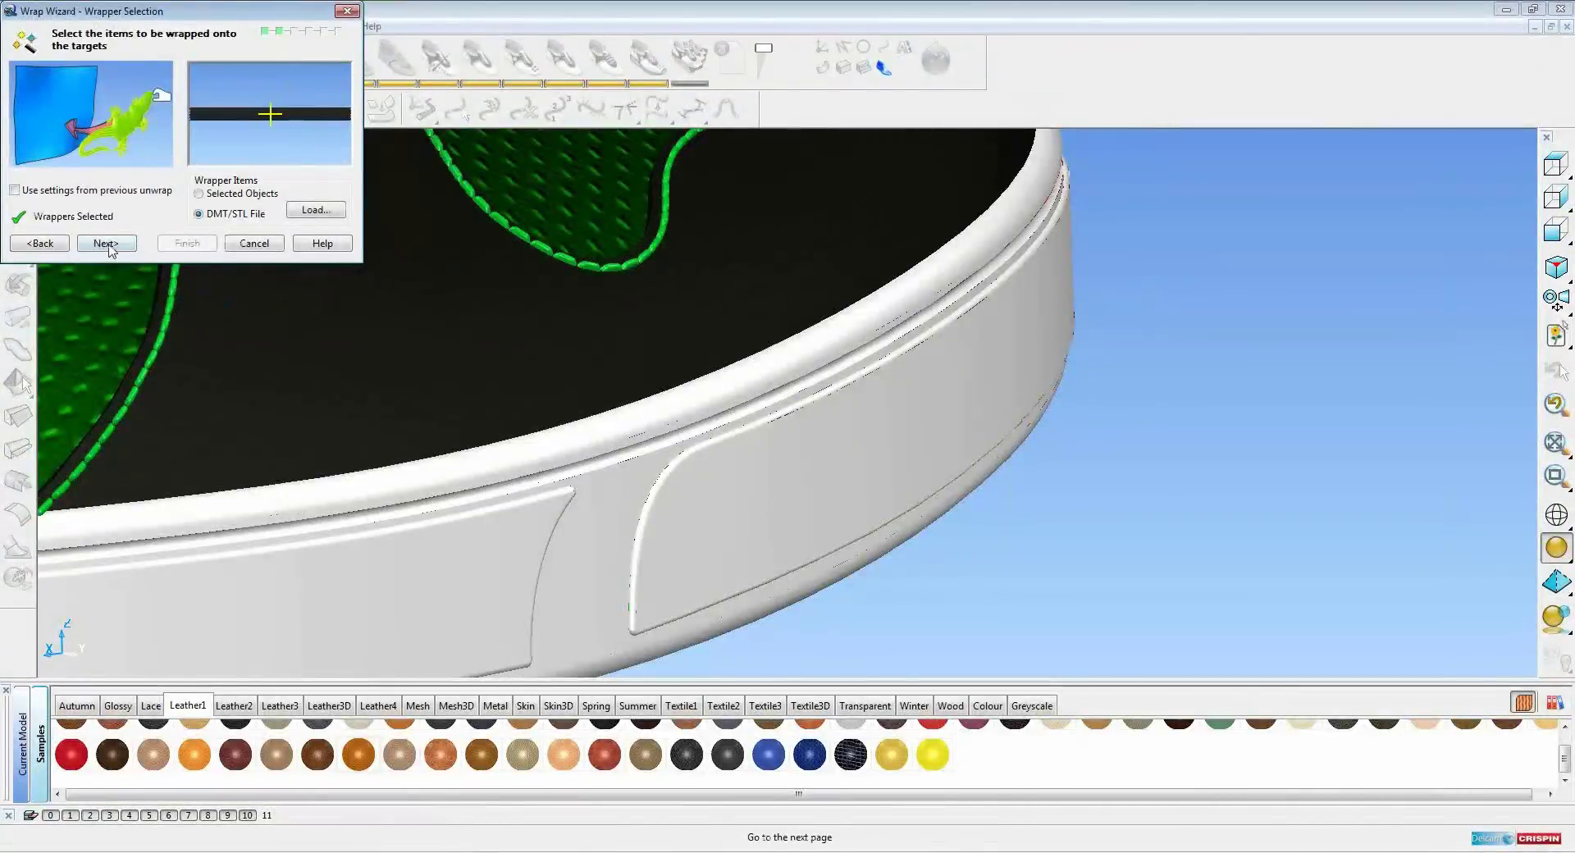
pyautogui.click(108, 243)
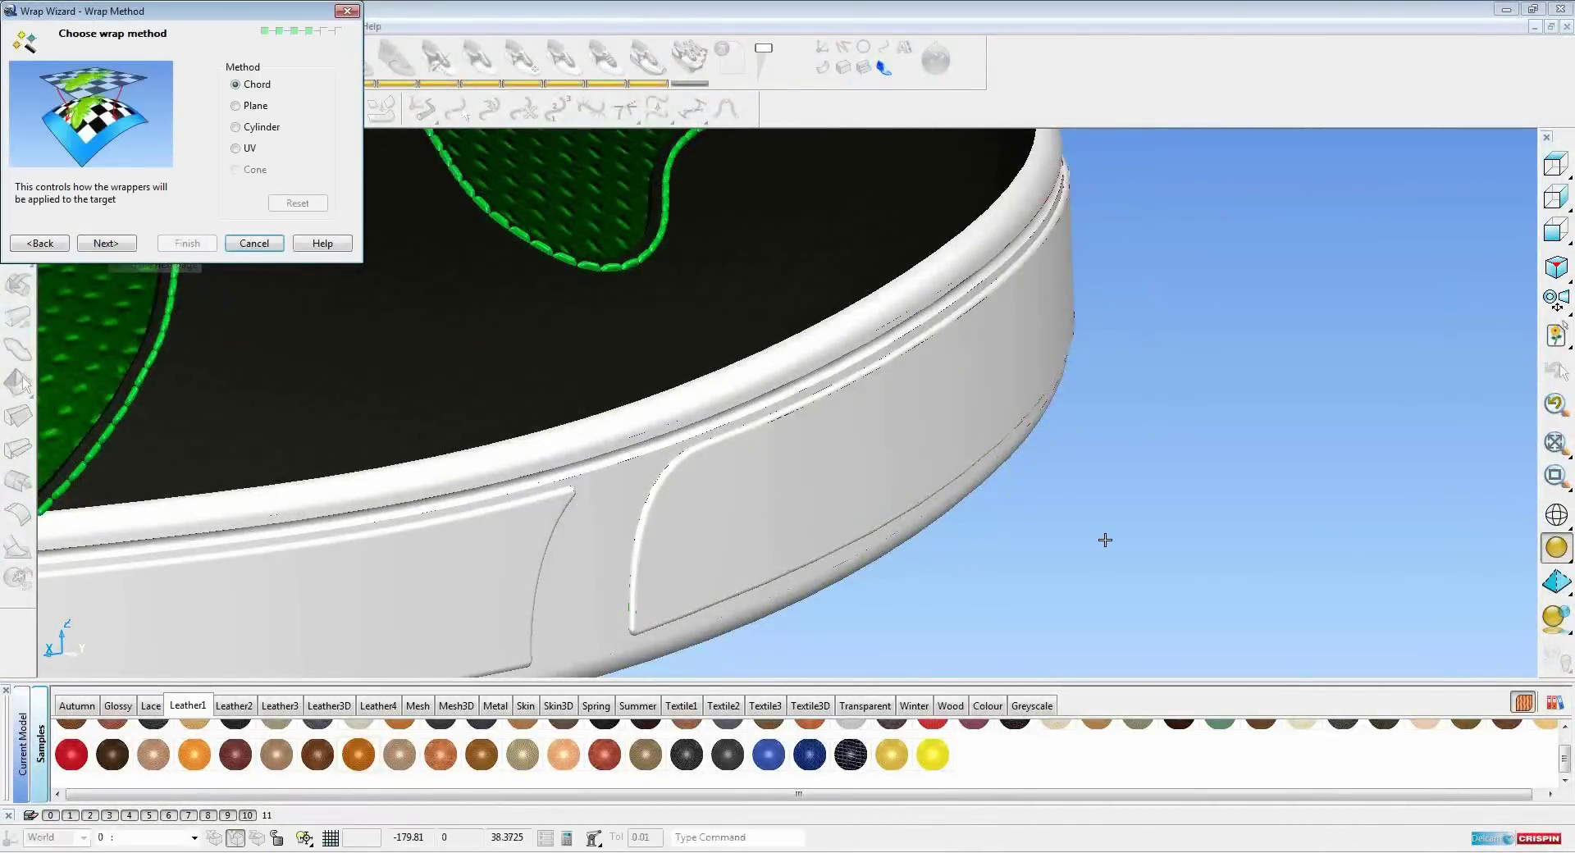
pyautogui.click(235, 148)
pyautogui.click(106, 244)
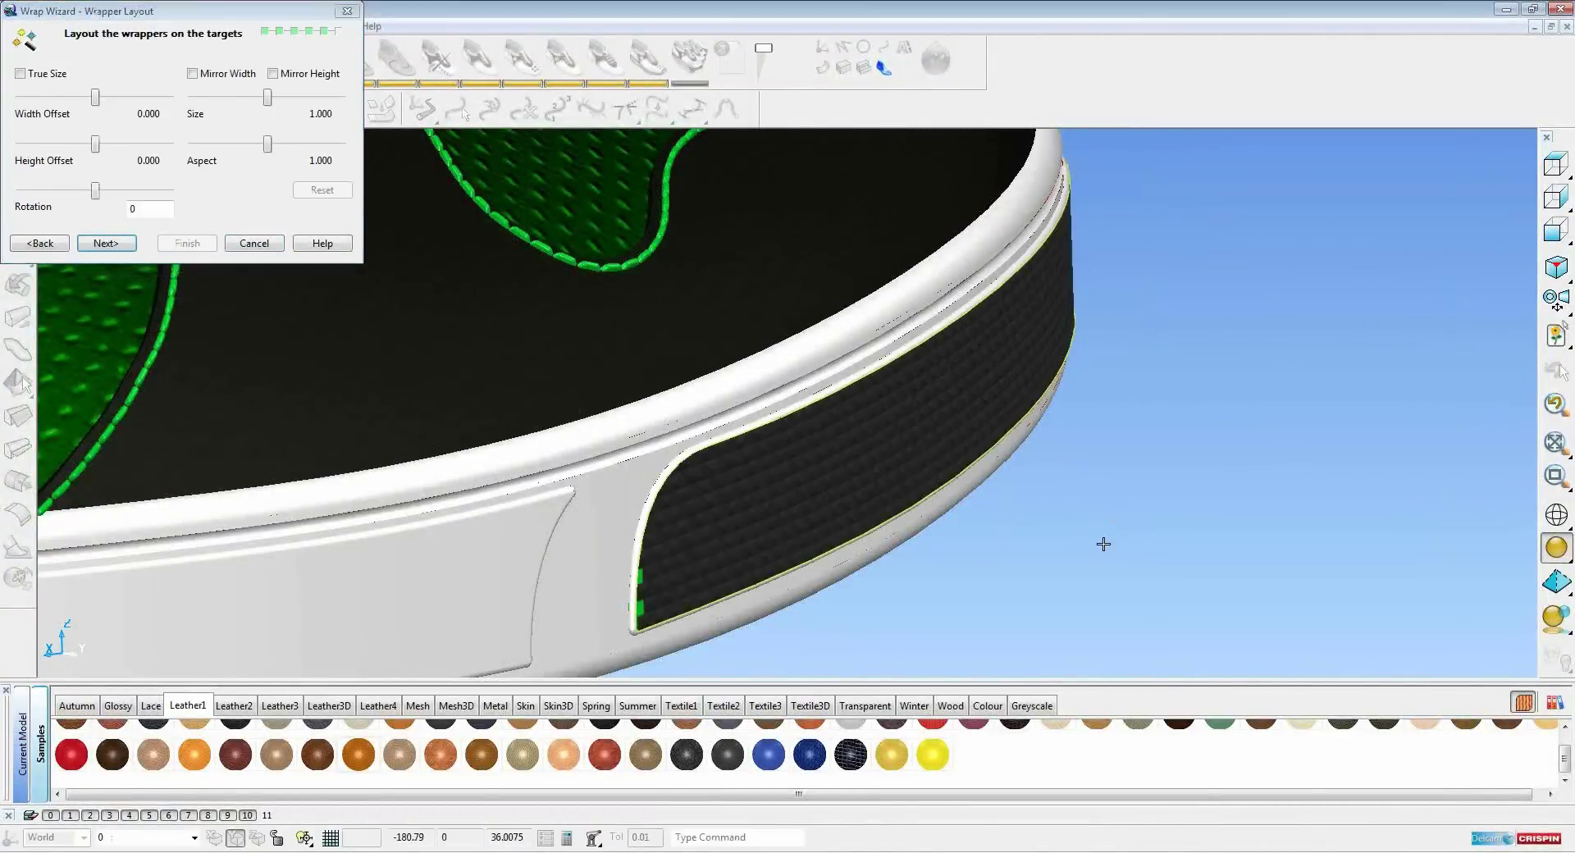
# Enlarge the wrapper on the toe panel to a size of 1.010 and accept the layout
pyautogui.keyDown('shift'); pyautogui.moveTo(1110, 563); pyautogui.dragTo(1095, 460, button='middle'); pyautogui.keyUp('shift')
pyautogui.keyDown('ctrl'); pyautogui.keyDown('shift'); pyautogui.moveTo(510, 319); pyautogui.dragTo(890, 583, button='middle'); pyautogui.keyUp('shift'); pyautogui.keyUp('ctrl')
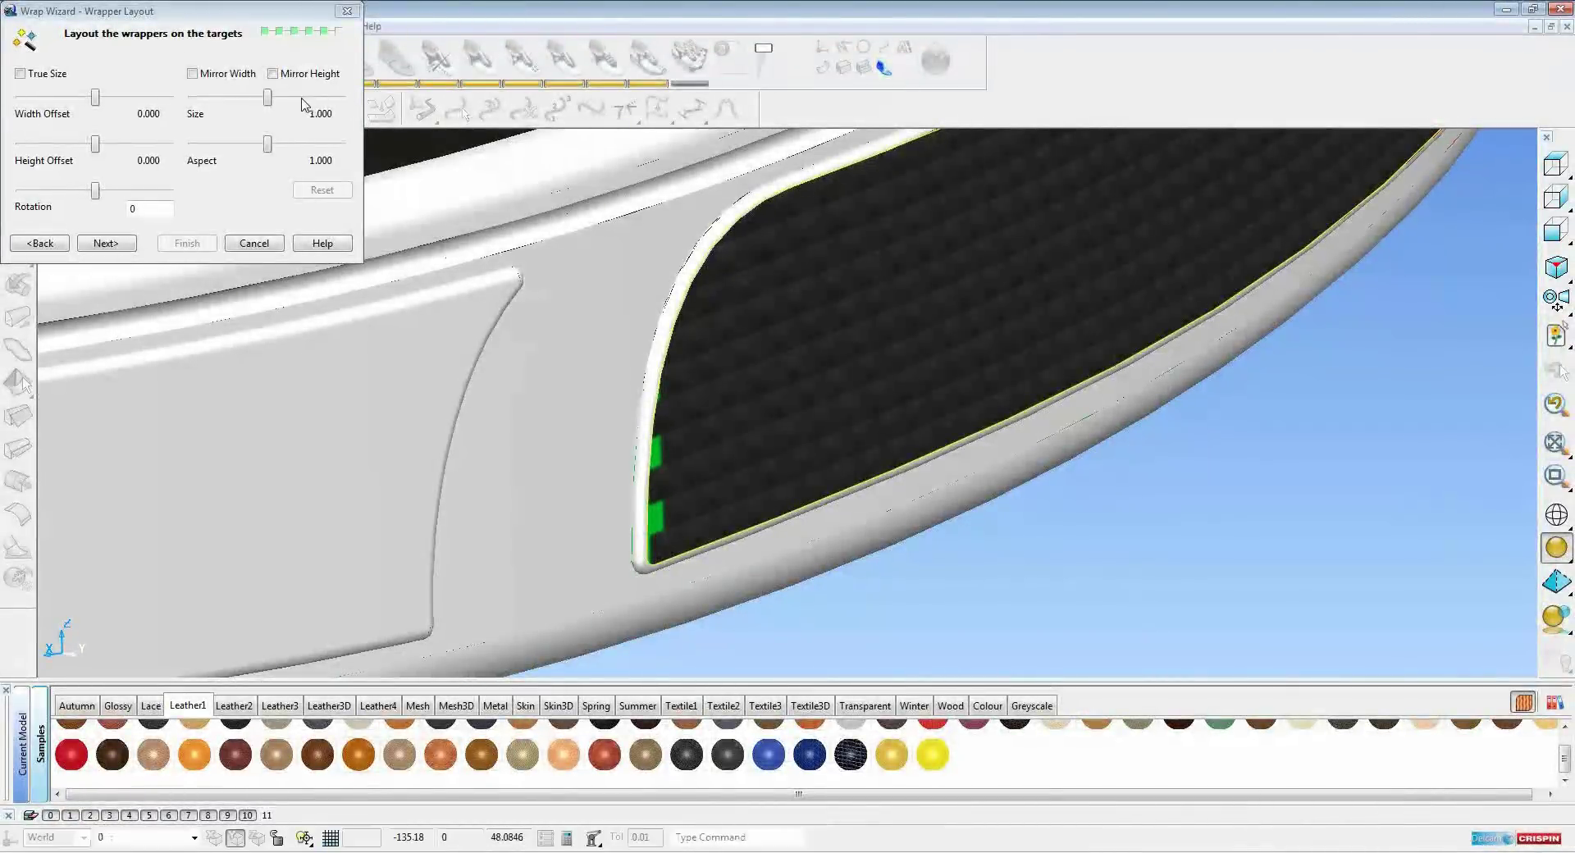
pyautogui.click(301, 98)
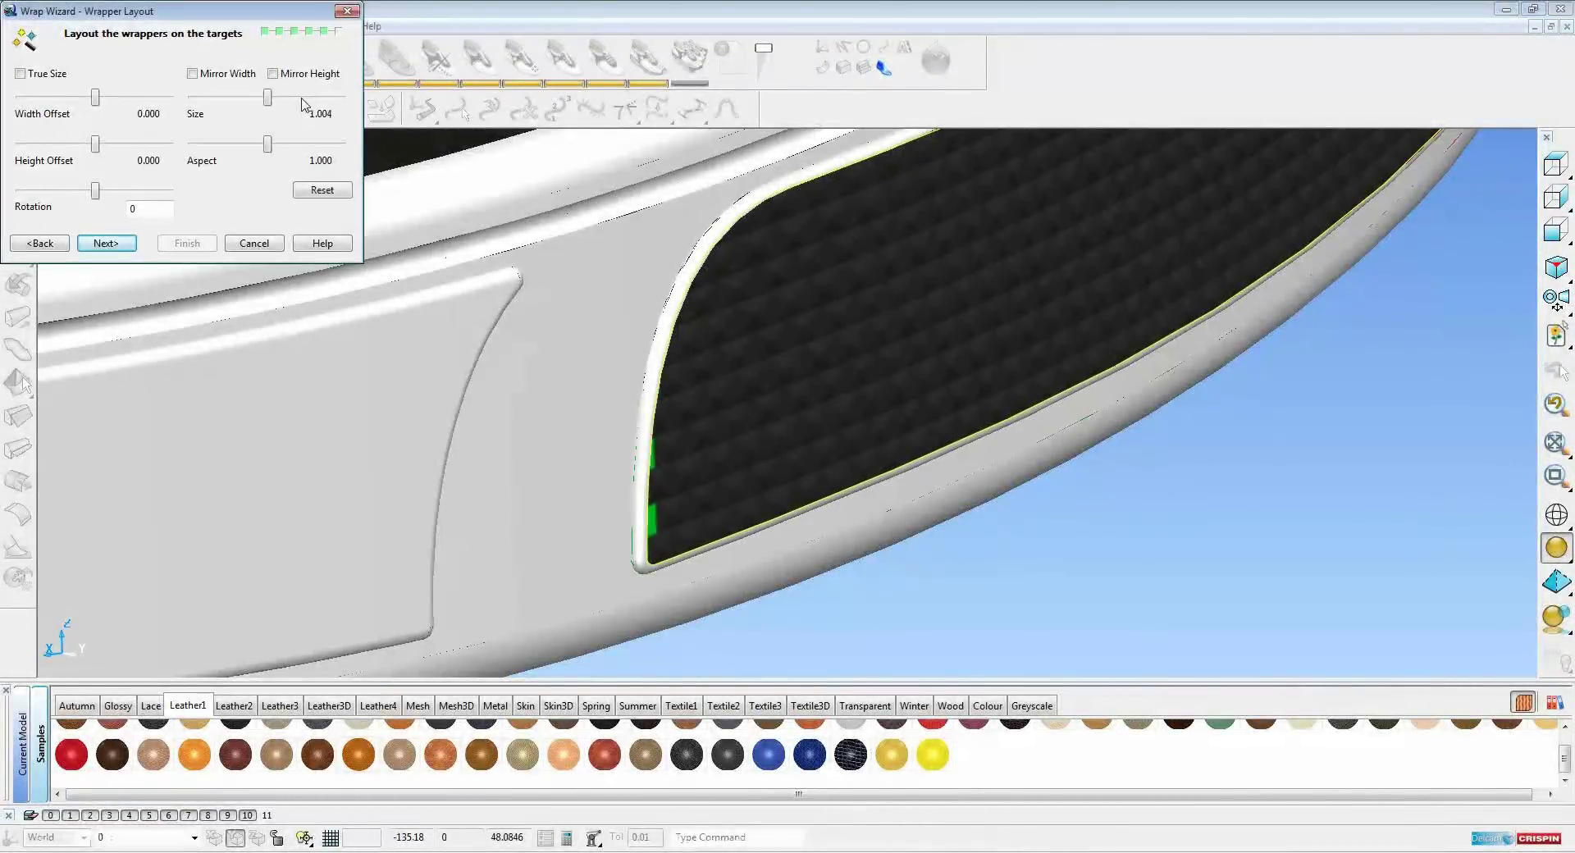
pyautogui.click(302, 99)
pyautogui.click(303, 99)
pyautogui.click(106, 243)
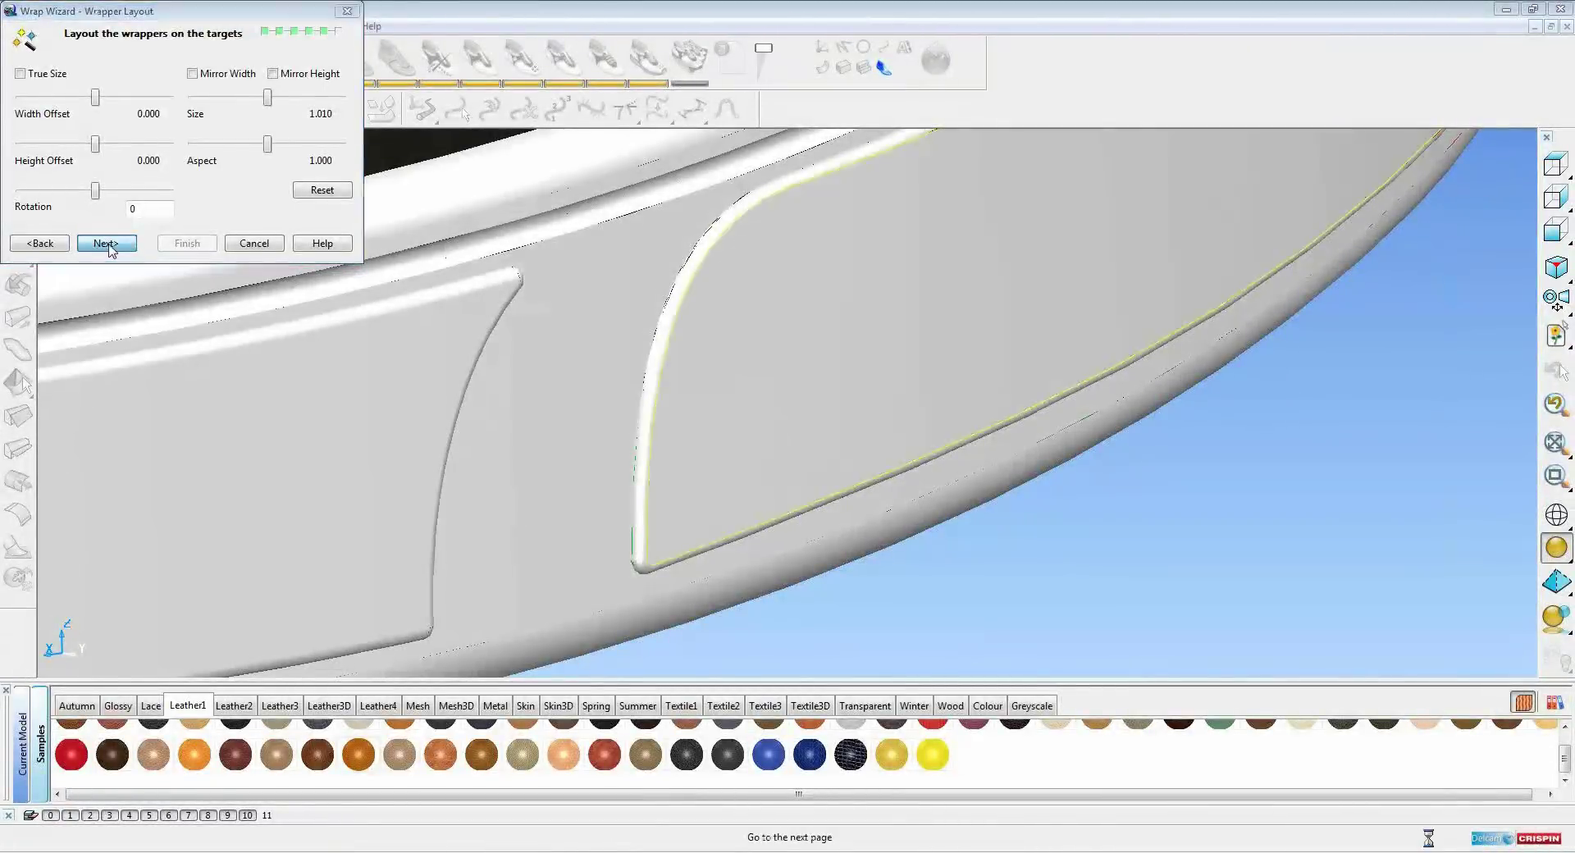
# Apply the wrap to the toe panel with Trim turned off, keeping Male and a relative height of 1.0
pyautogui.scroll(-2, 852, 393)
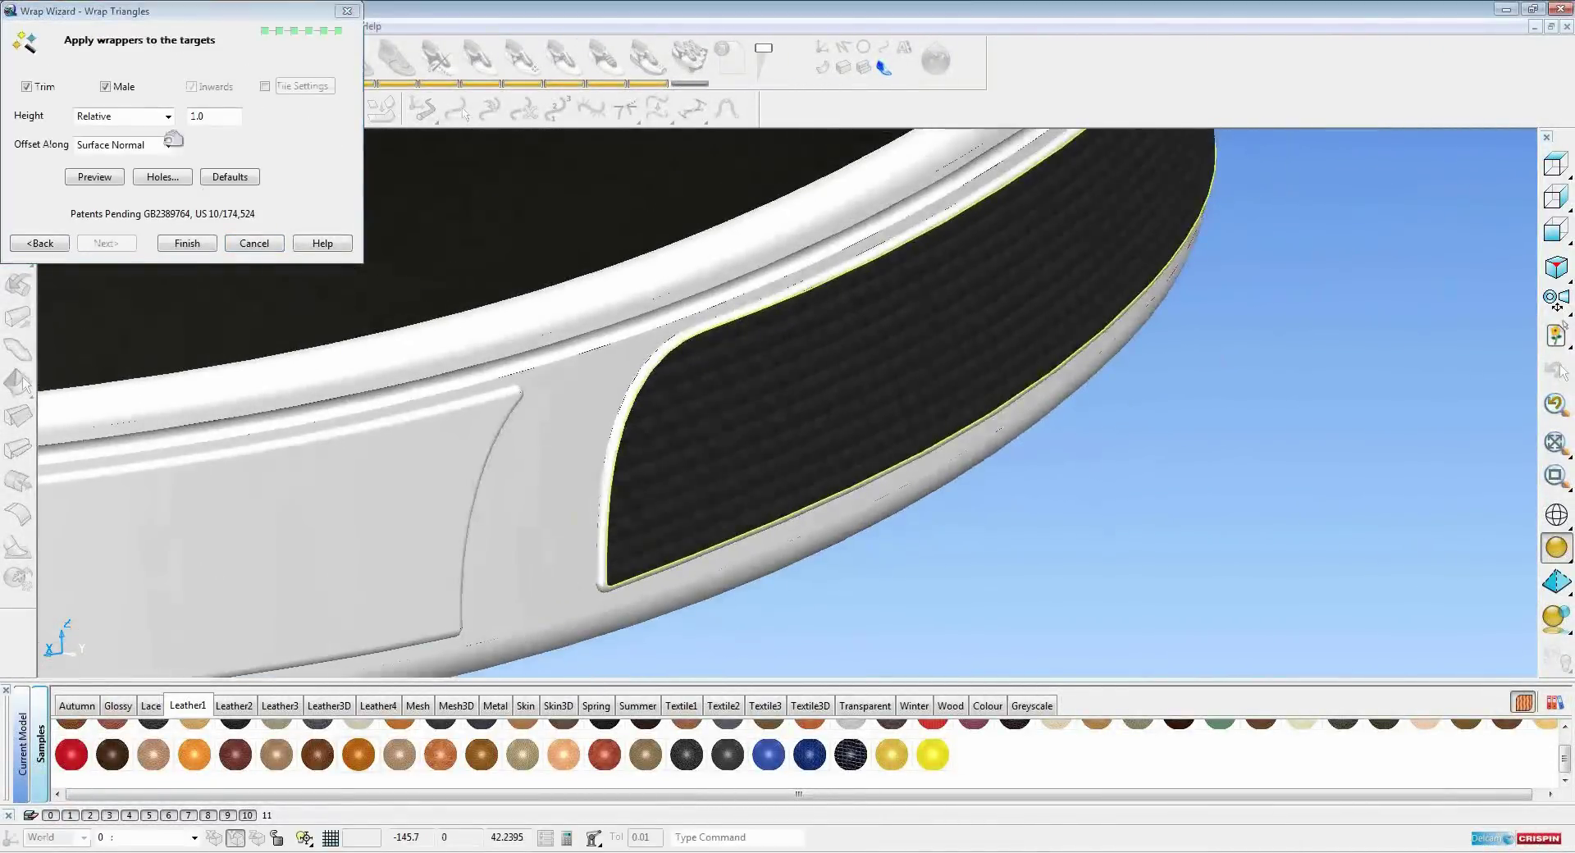
pyautogui.click(26, 86)
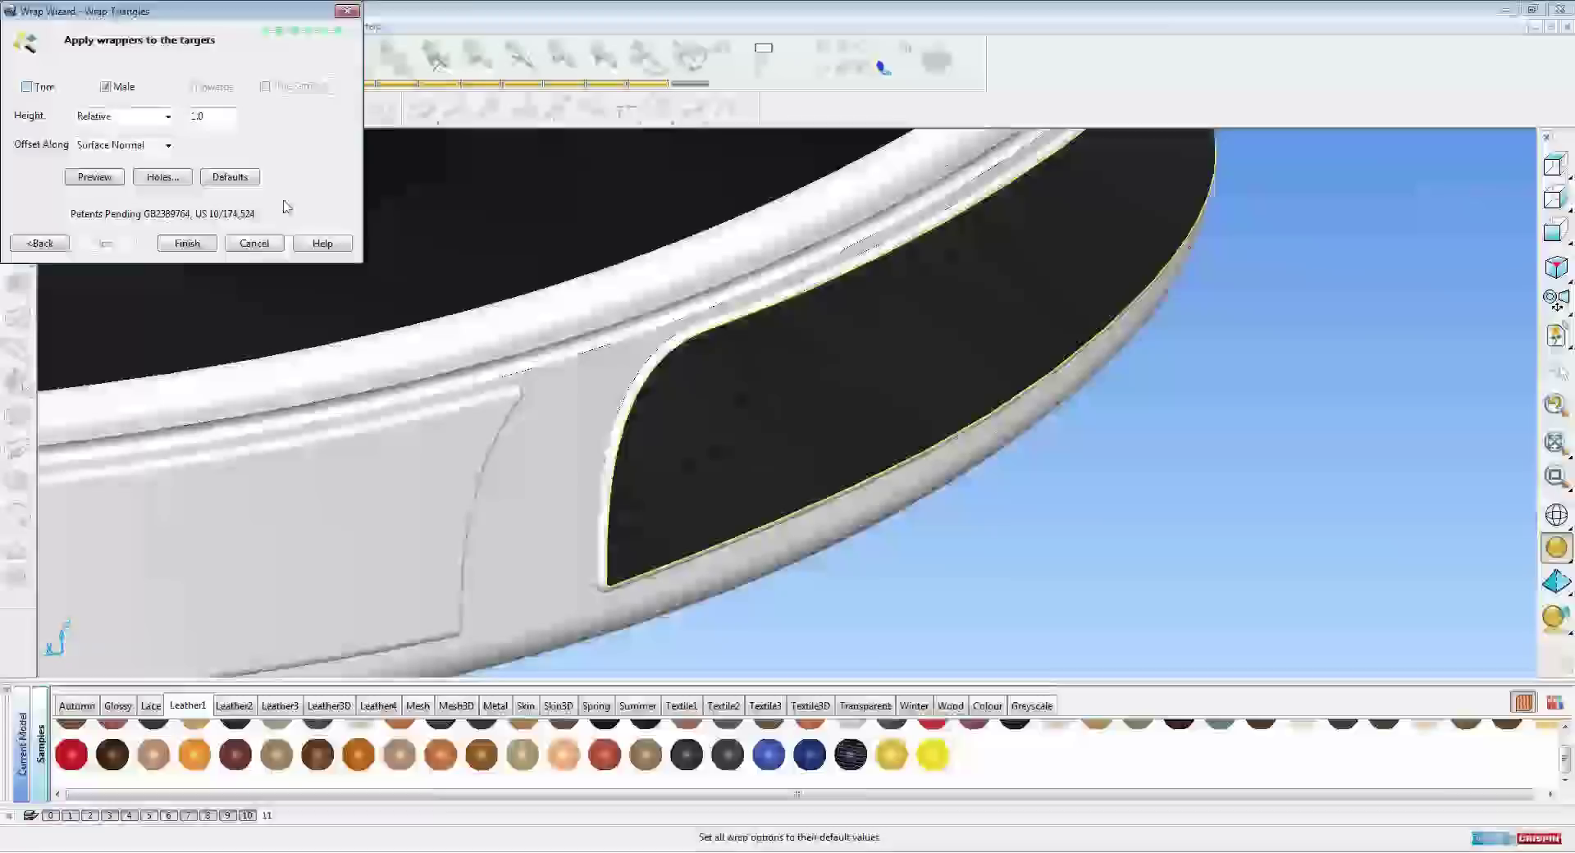
pyautogui.click(188, 244)
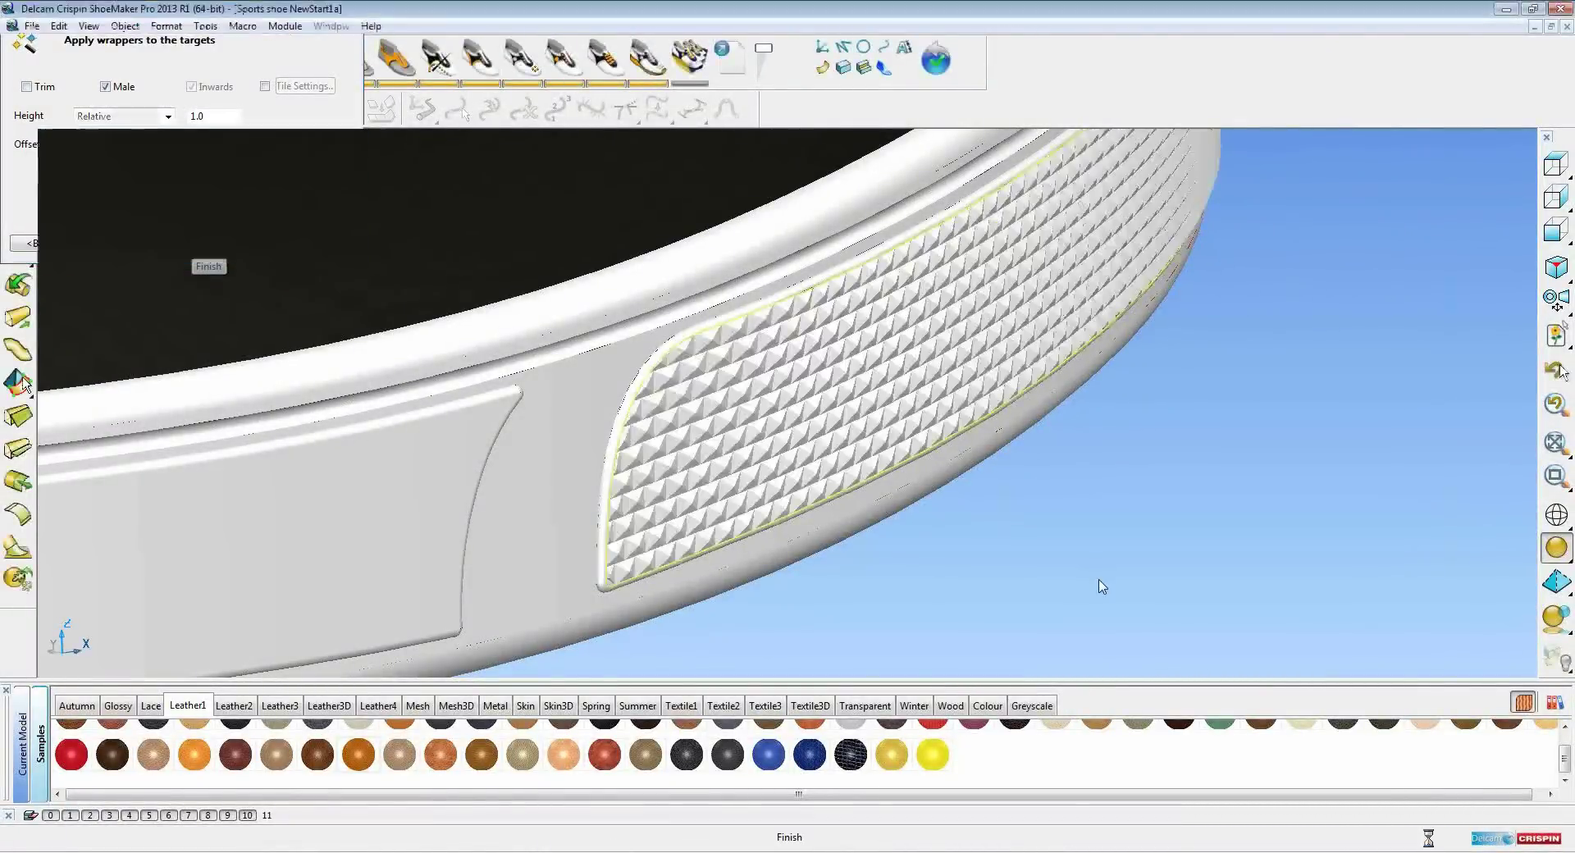
# Examine the wrapped pyramid texture on the toe panel from several angles, including its edges and corners
pyautogui.scroll(-3, 1095, 514)
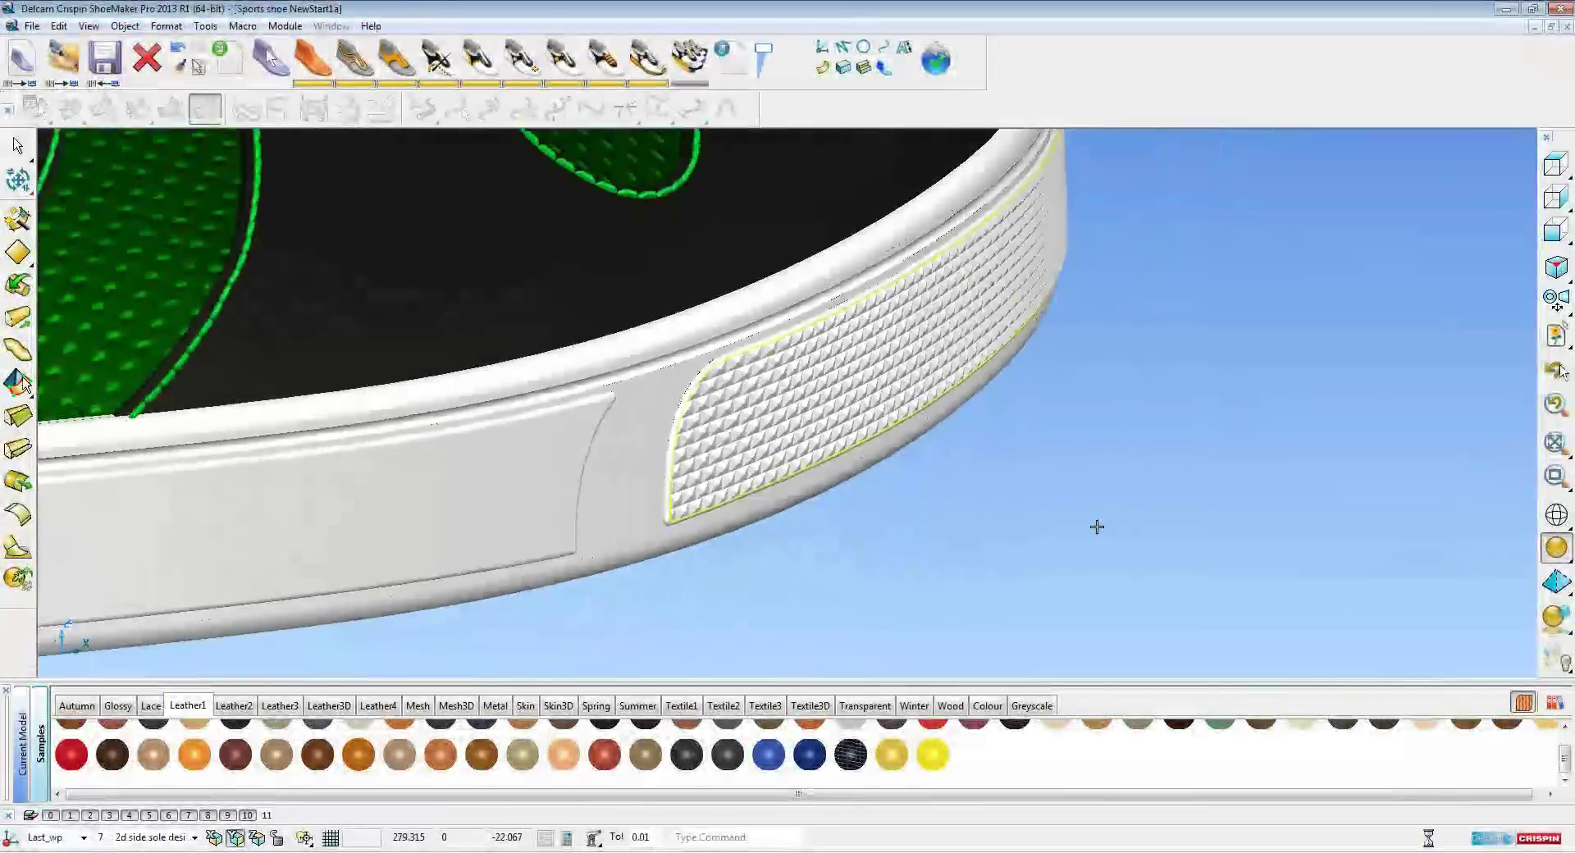
pyautogui.scroll(-3, 935, 390)
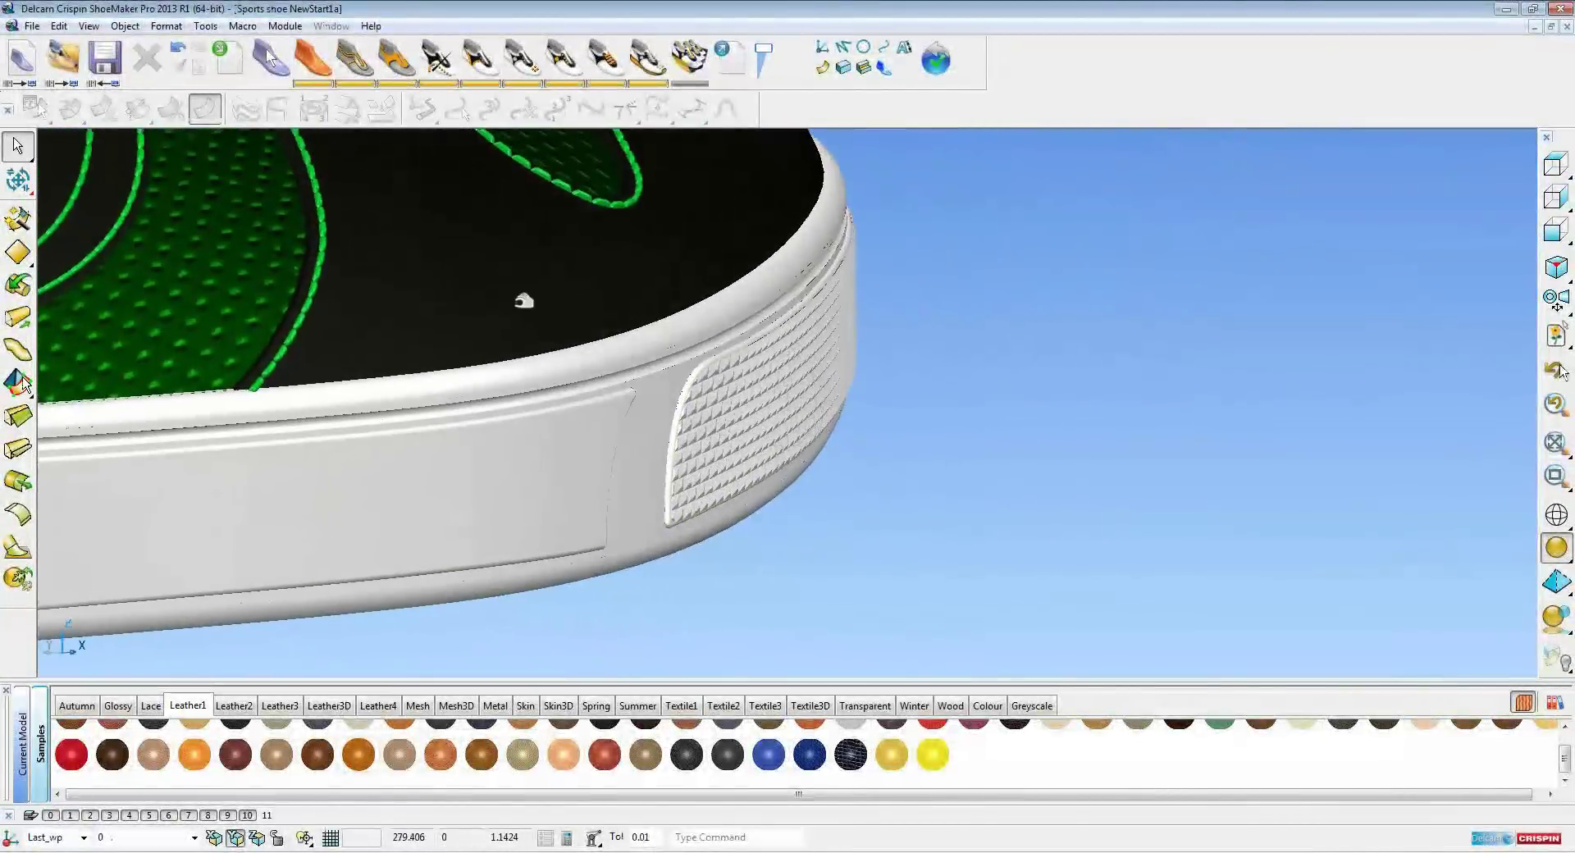
pyautogui.scroll(3, 1098, 569)
pyautogui.scroll(-3, 1099, 568)
pyautogui.scroll(3, 1099, 568)
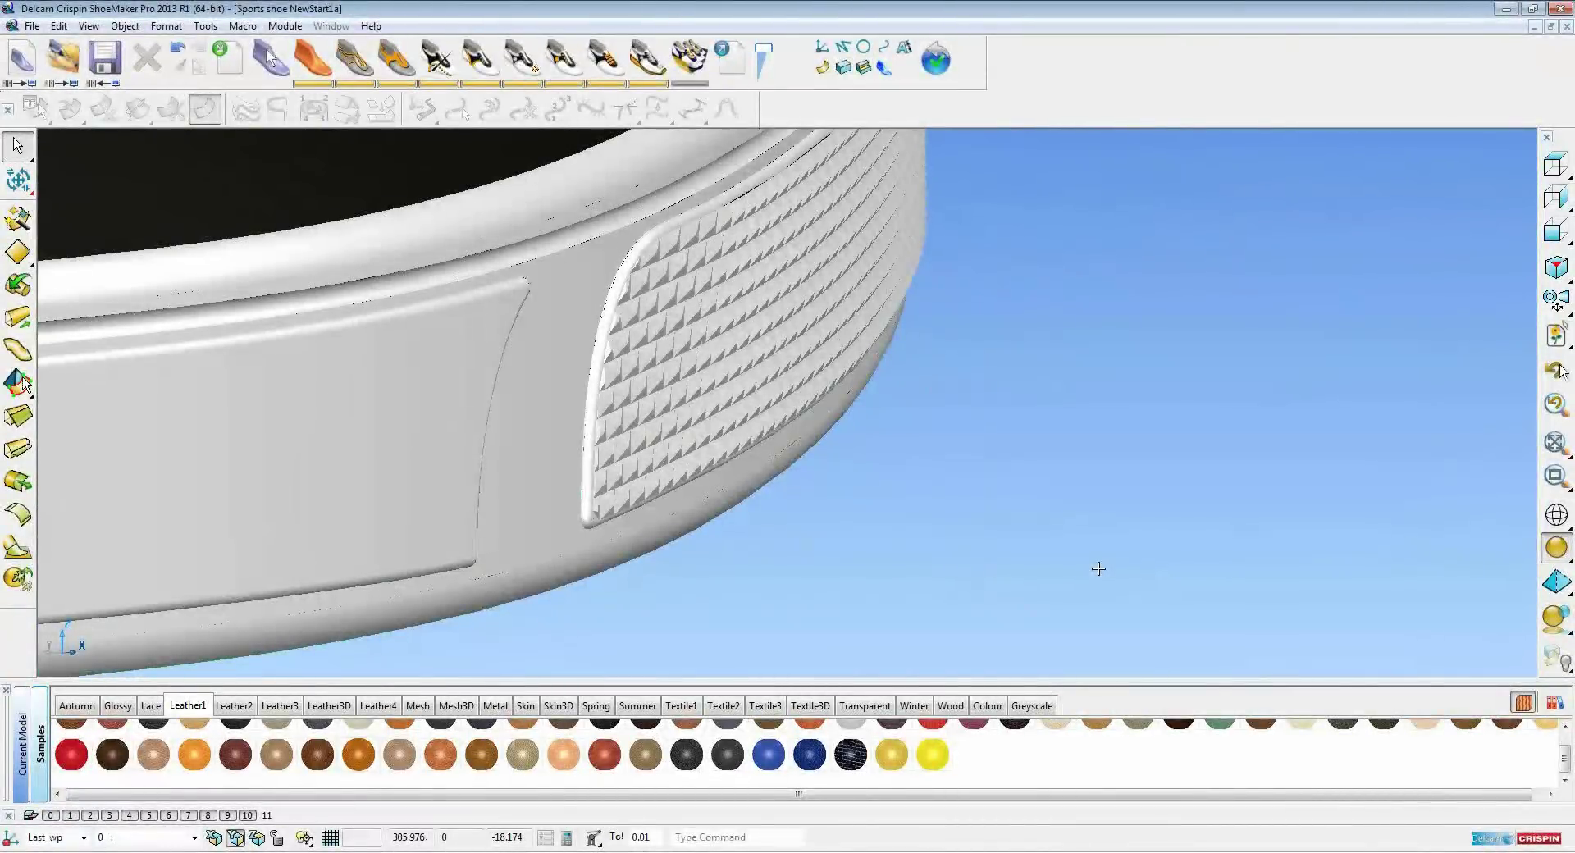
pyautogui.scroll(-3, 1106, 454)
pyautogui.moveTo(1125, 442); pyautogui.dragTo(788, 485, button='middle')
pyautogui.keyDown('shift'); pyautogui.moveTo(1270, 542); pyautogui.dragTo(1058, 625, button='middle'); pyautogui.keyUp('shift')
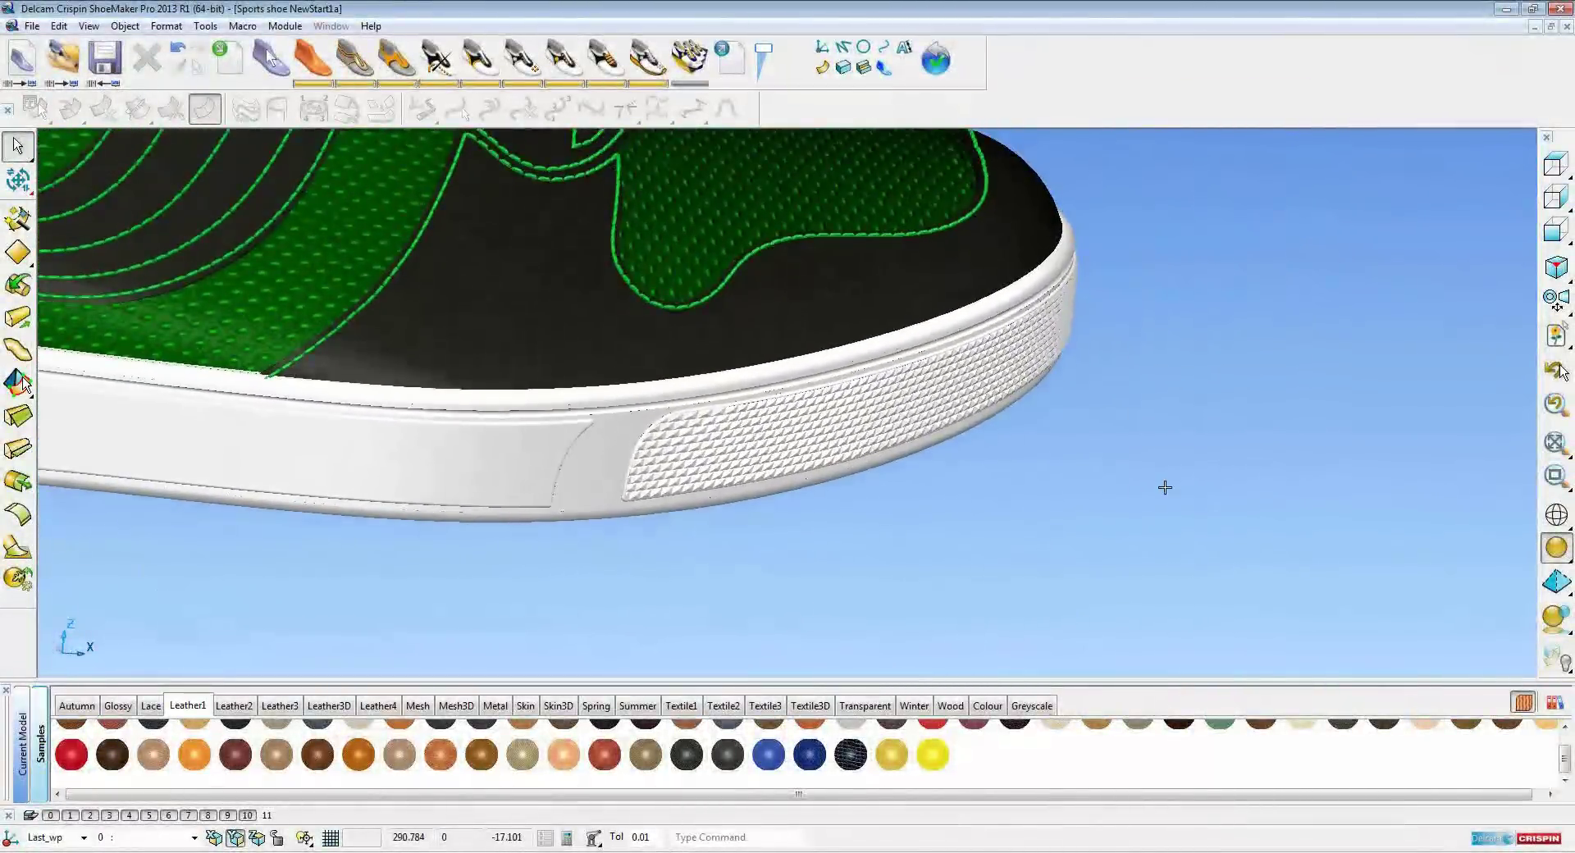
pyautogui.moveTo(1176, 497); pyautogui.dragTo(1145, 444, button='middle')
pyautogui.scroll(5, 952, 265)
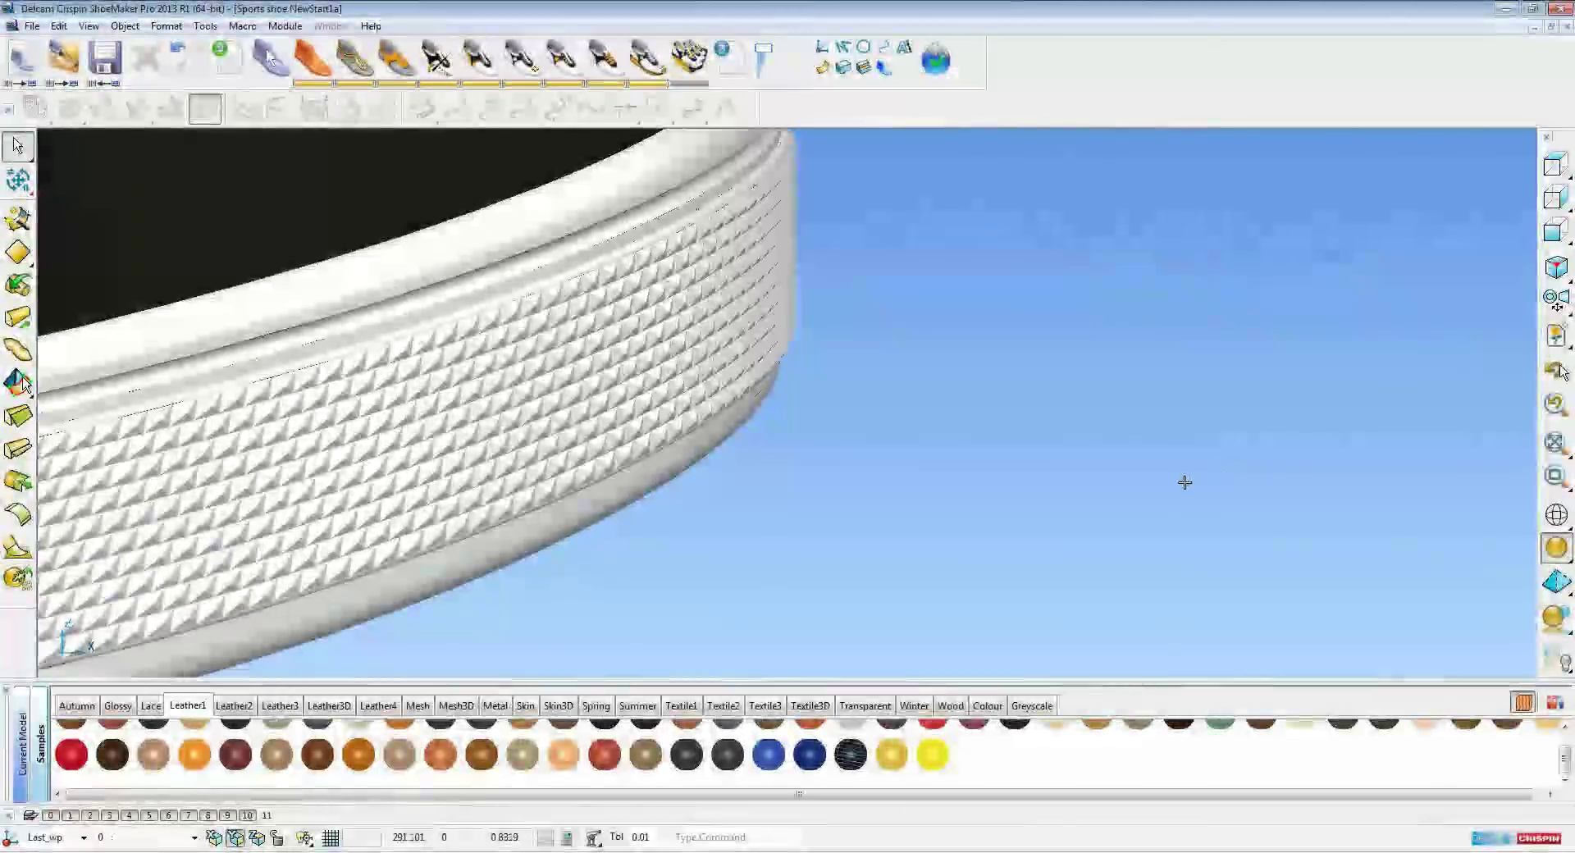
pyautogui.scroll(-2, 951, 417)
pyautogui.keyDown('shift'); pyautogui.moveTo(381, 573); pyautogui.dragTo(749, 545, button='middle'); pyautogui.keyUp('shift')
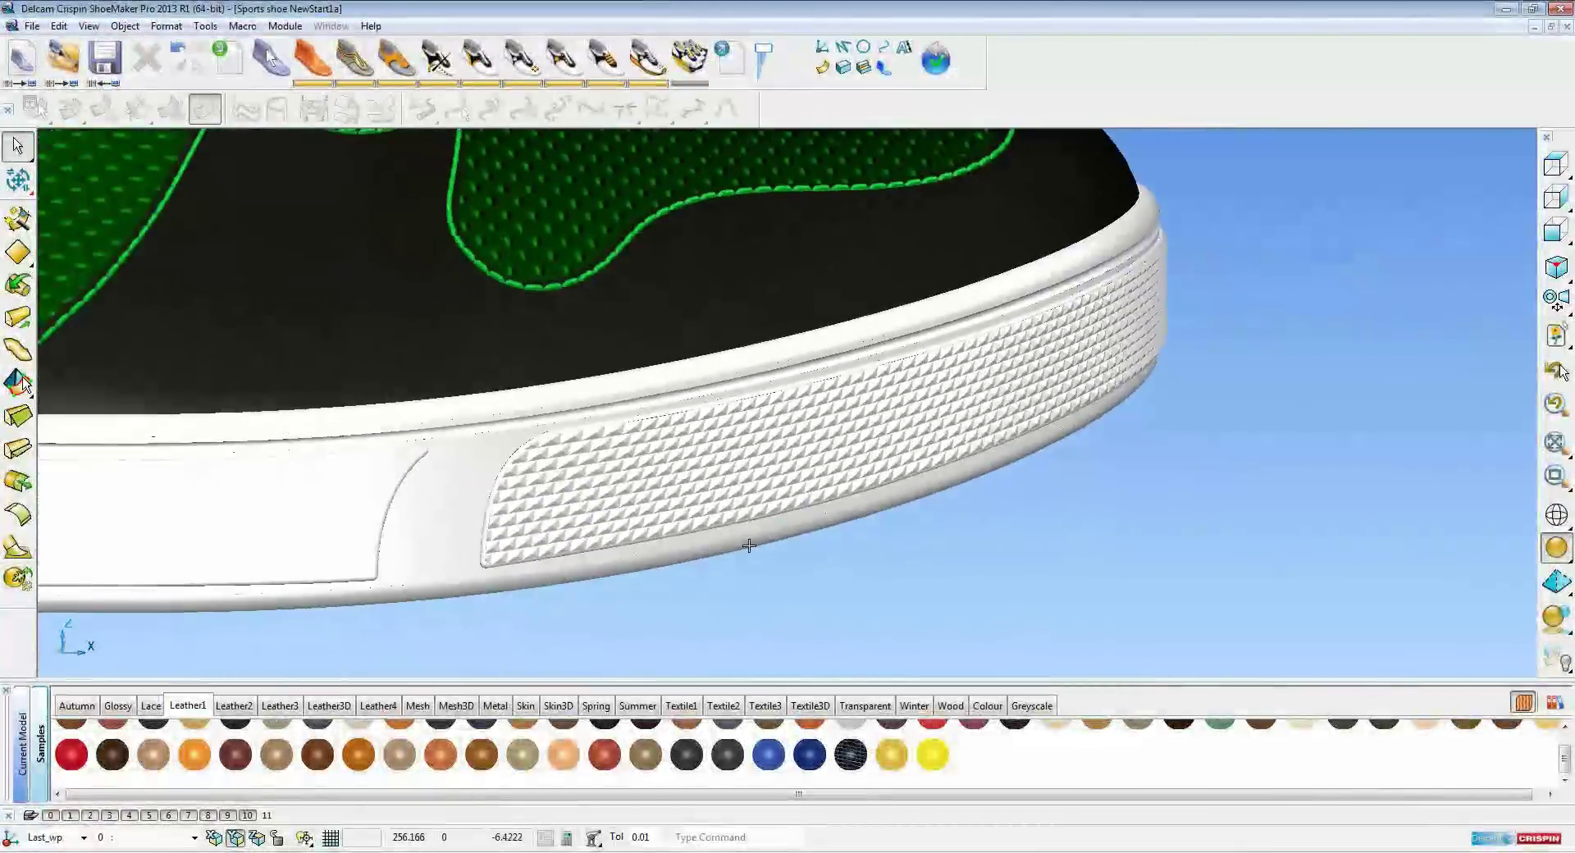
pyautogui.scroll(5, 664, 533)
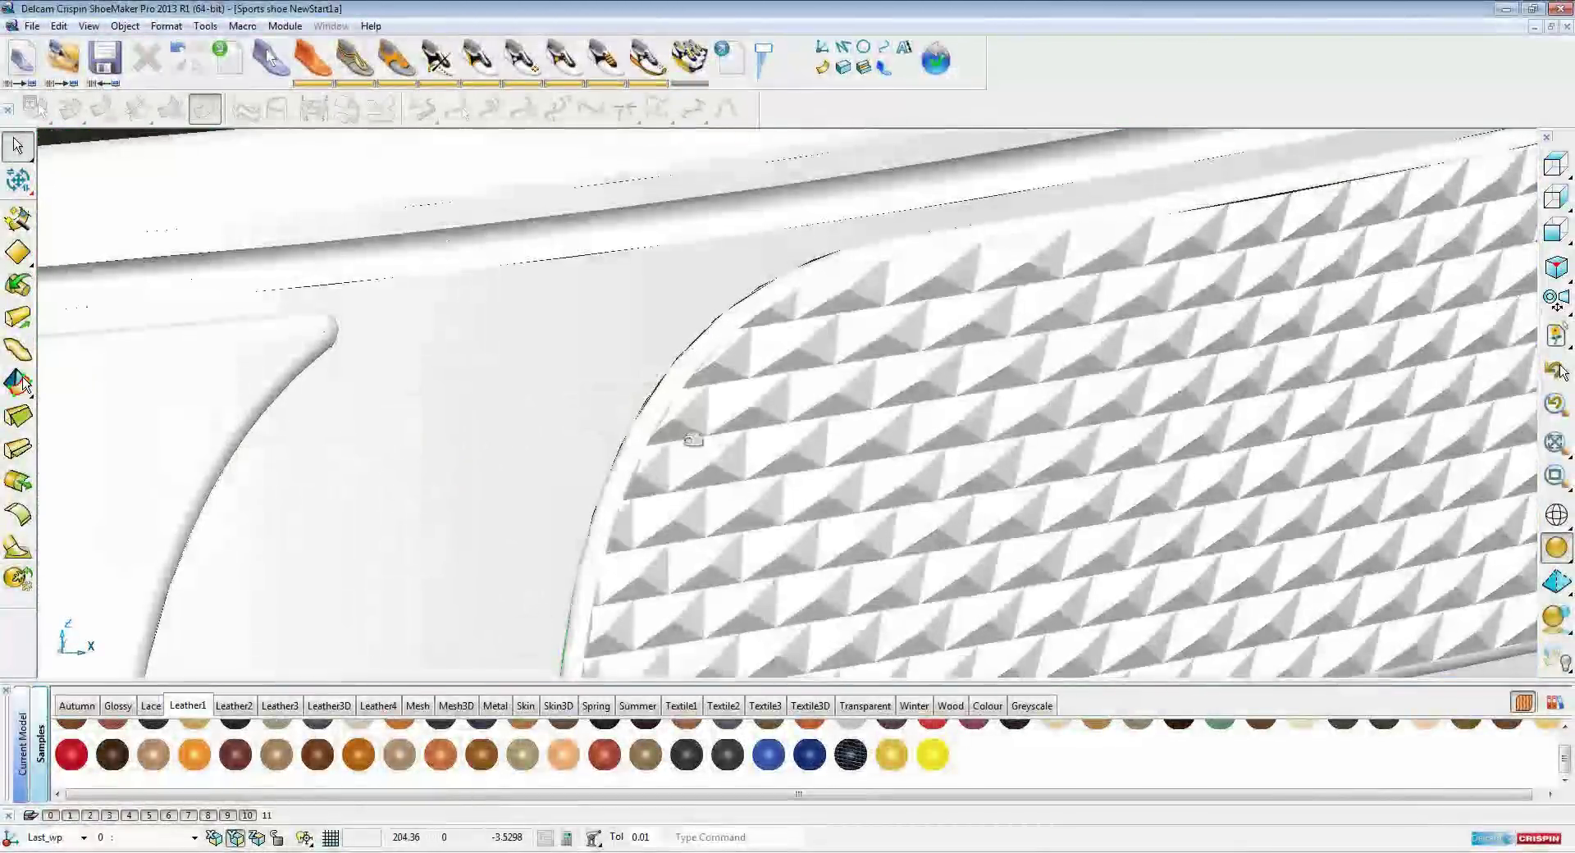
pyautogui.scroll(-5, 684, 407)
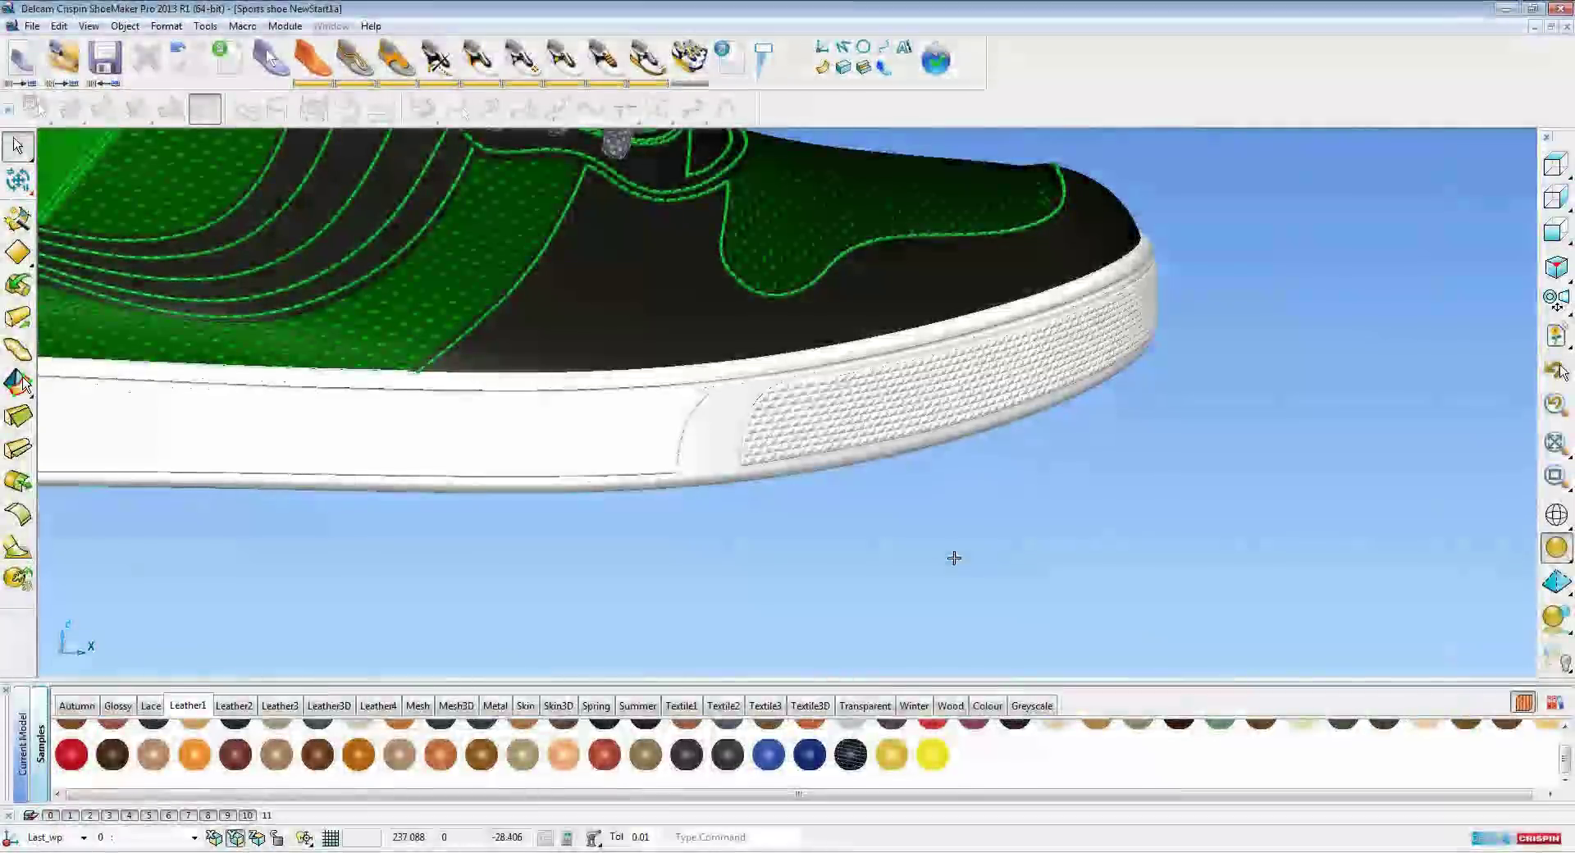
pyautogui.moveTo(906, 493); pyautogui.dragTo(1045, 479, button='middle')
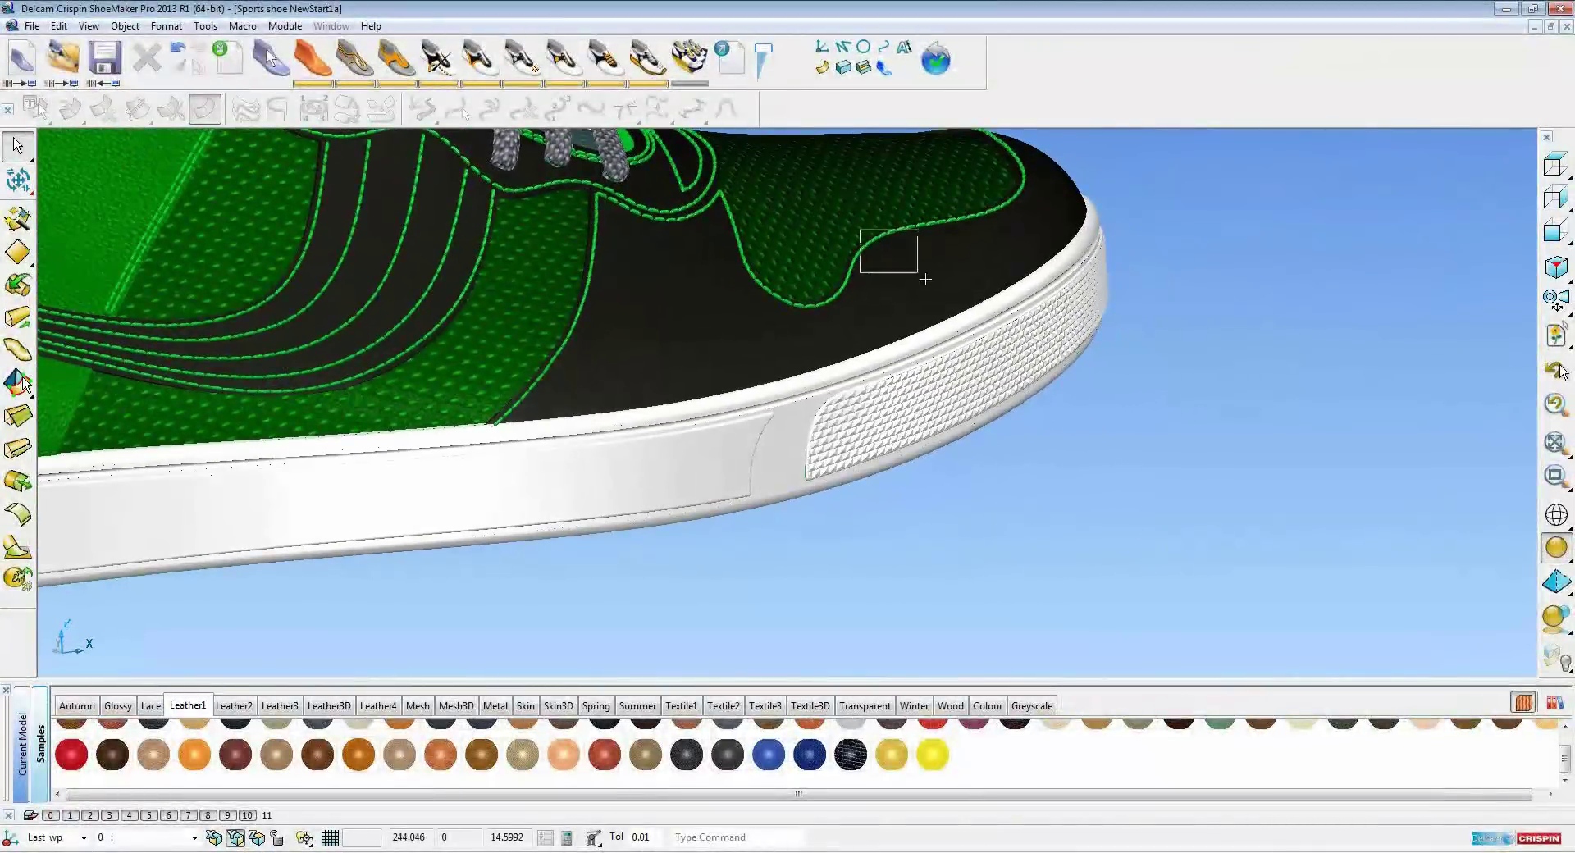
pyautogui.scroll(4, 1128, 463)
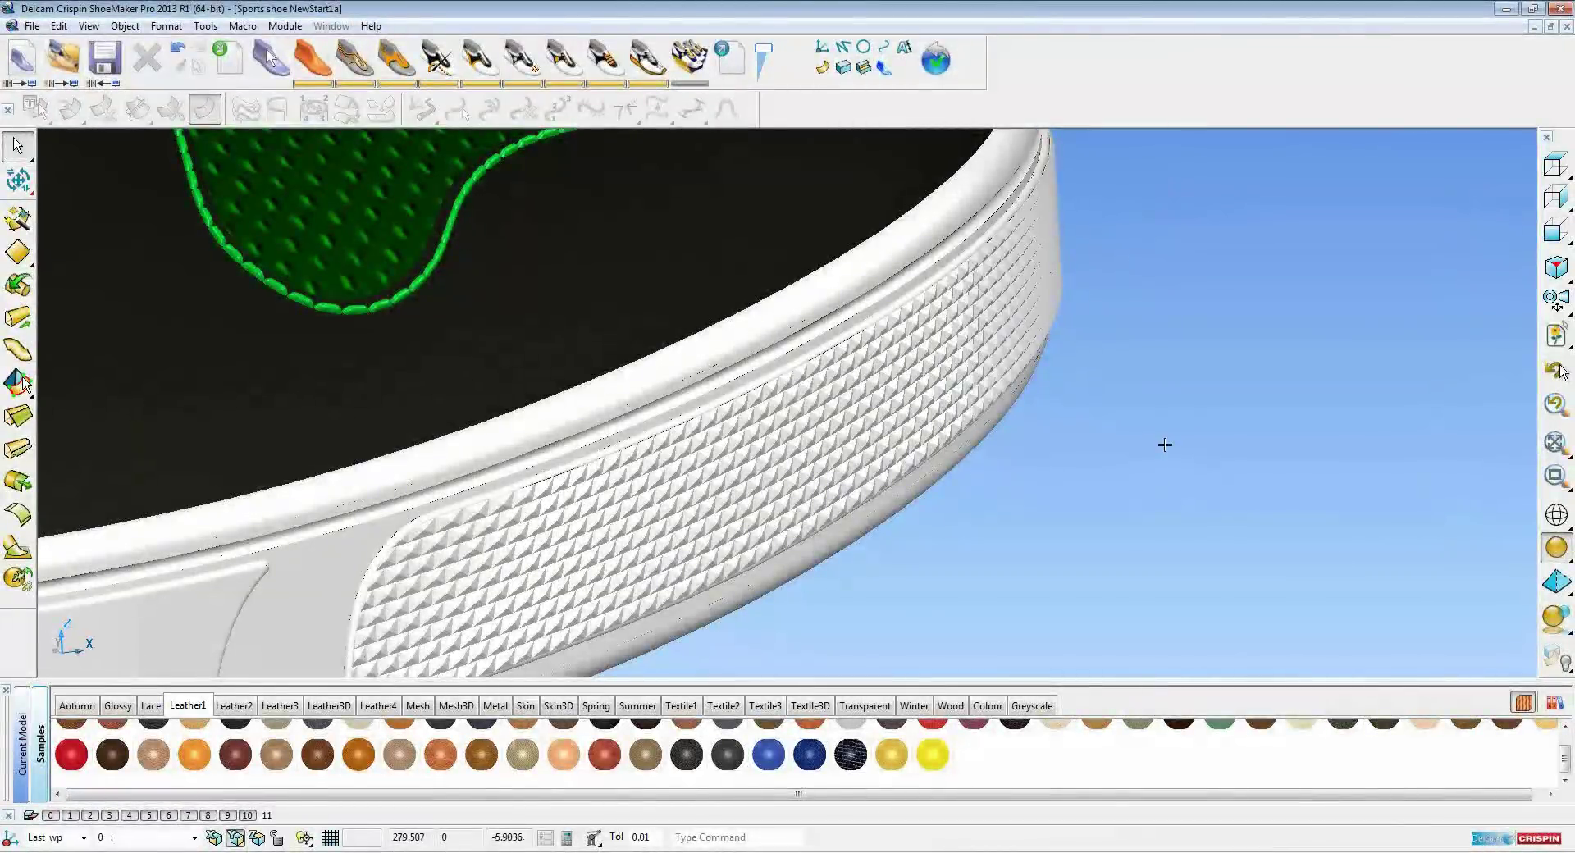
pyautogui.scroll(-3, 1165, 444)
pyautogui.keyDown('shift'); pyautogui.moveTo(1111, 475); pyautogui.dragTo(1253, 457, button='middle'); pyautogui.keyUp('shift')
# Leave the modelling environment for the shoe design environment and bring the whole shoe into view
pyautogui.click(934, 60)
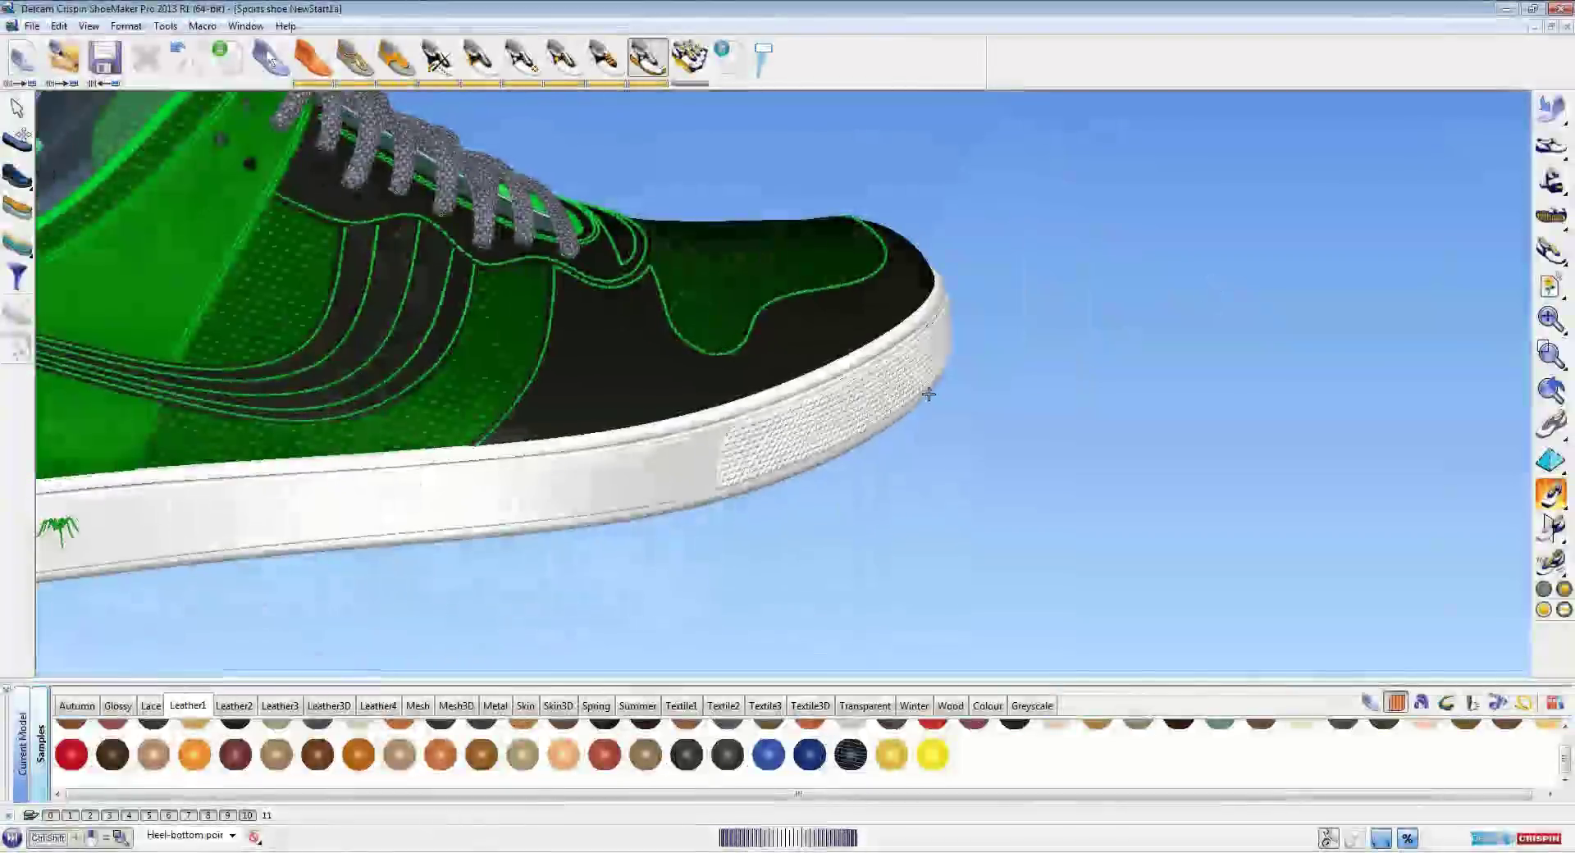
pyautogui.moveTo(829, 526); pyautogui.dragTo(872, 580, button='middle')
pyautogui.moveTo(1114, 320); pyautogui.dragTo(941, 251, button='middle')
pyautogui.scroll(-2, 936, 249)
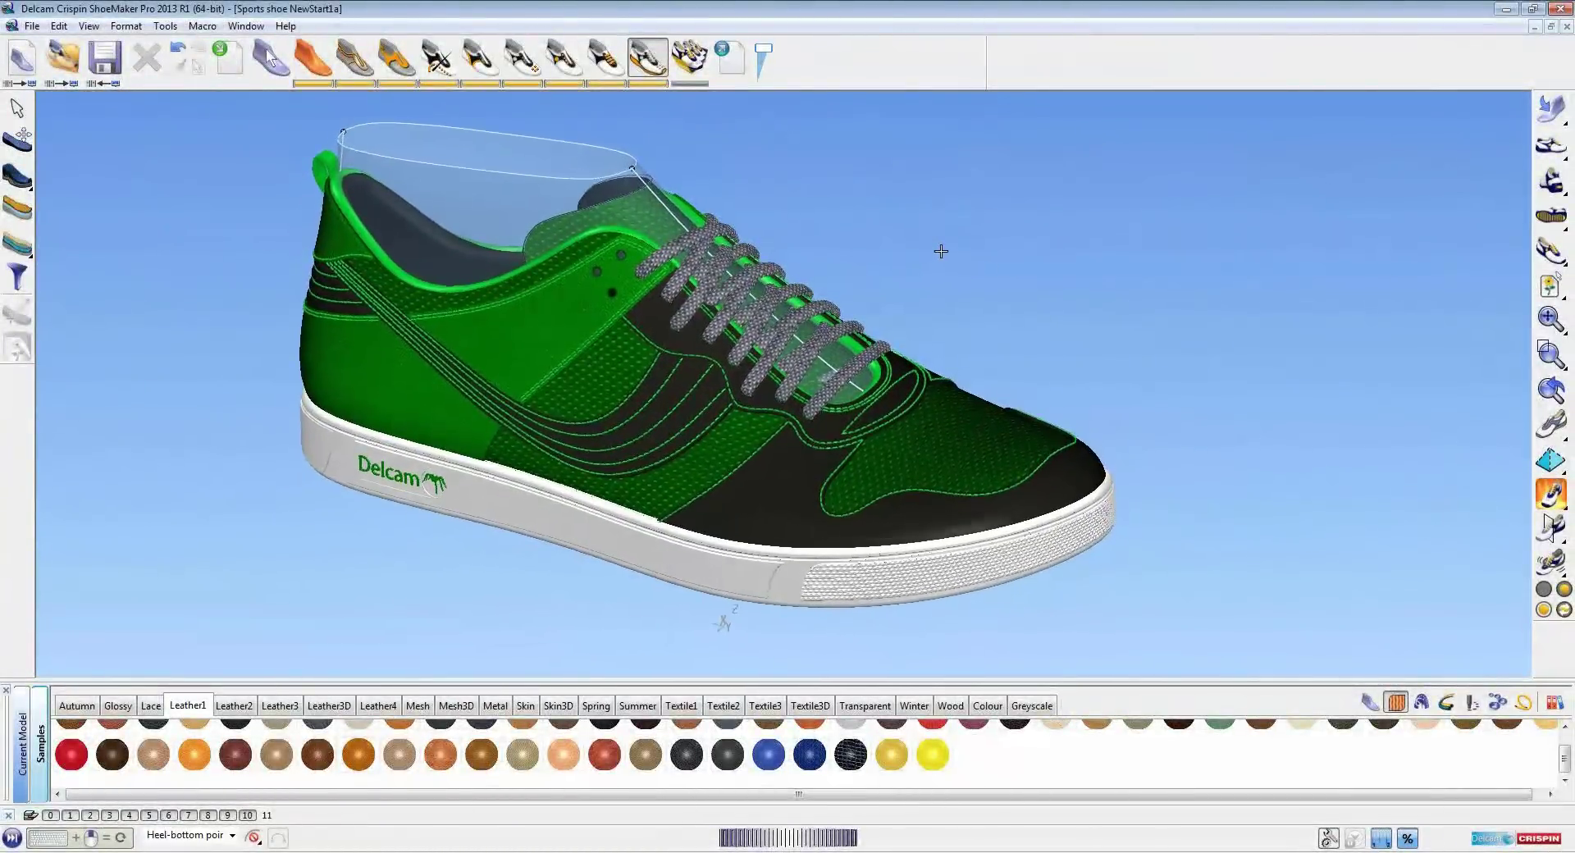
# Display the upper flattening with the design's style lines, and return to the 3D shoe
pyautogui.click(1544, 120)
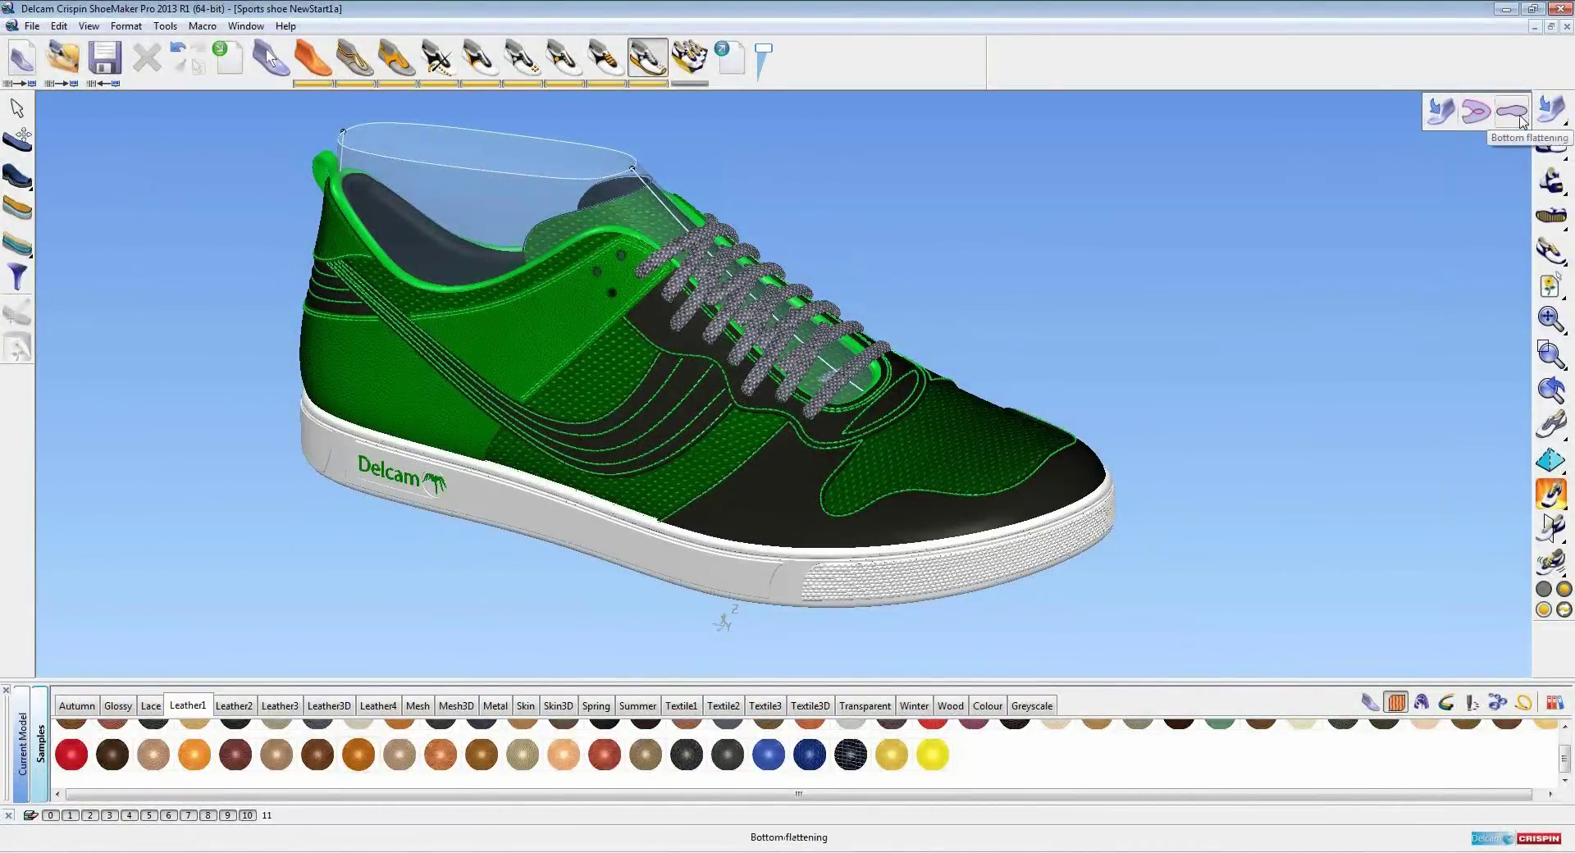
pyautogui.click(1476, 118)
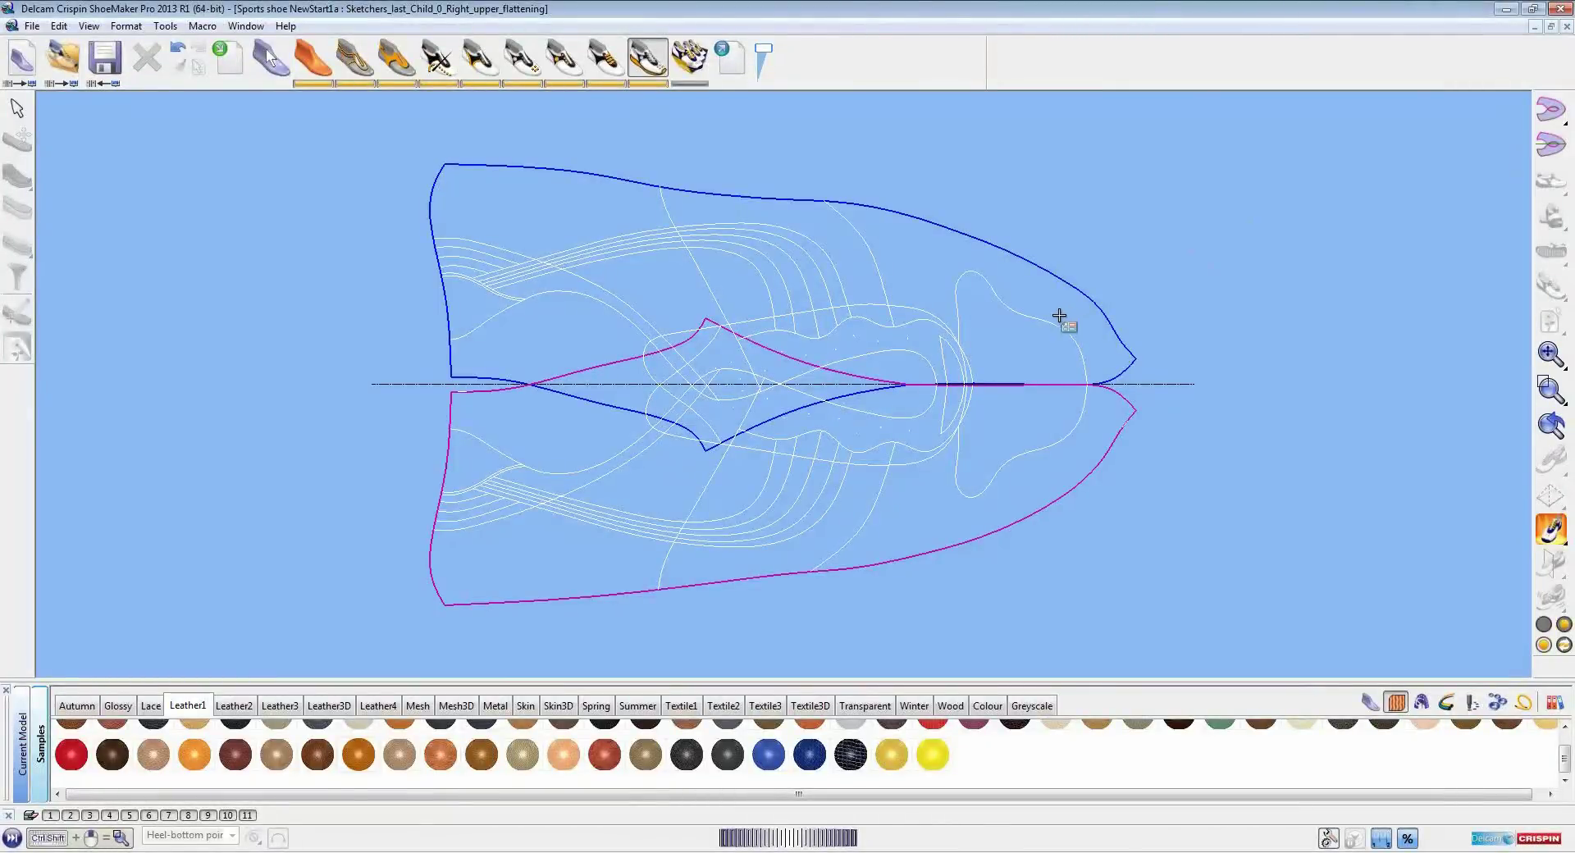
pyautogui.click(1546, 119)
pyautogui.click(1446, 118)
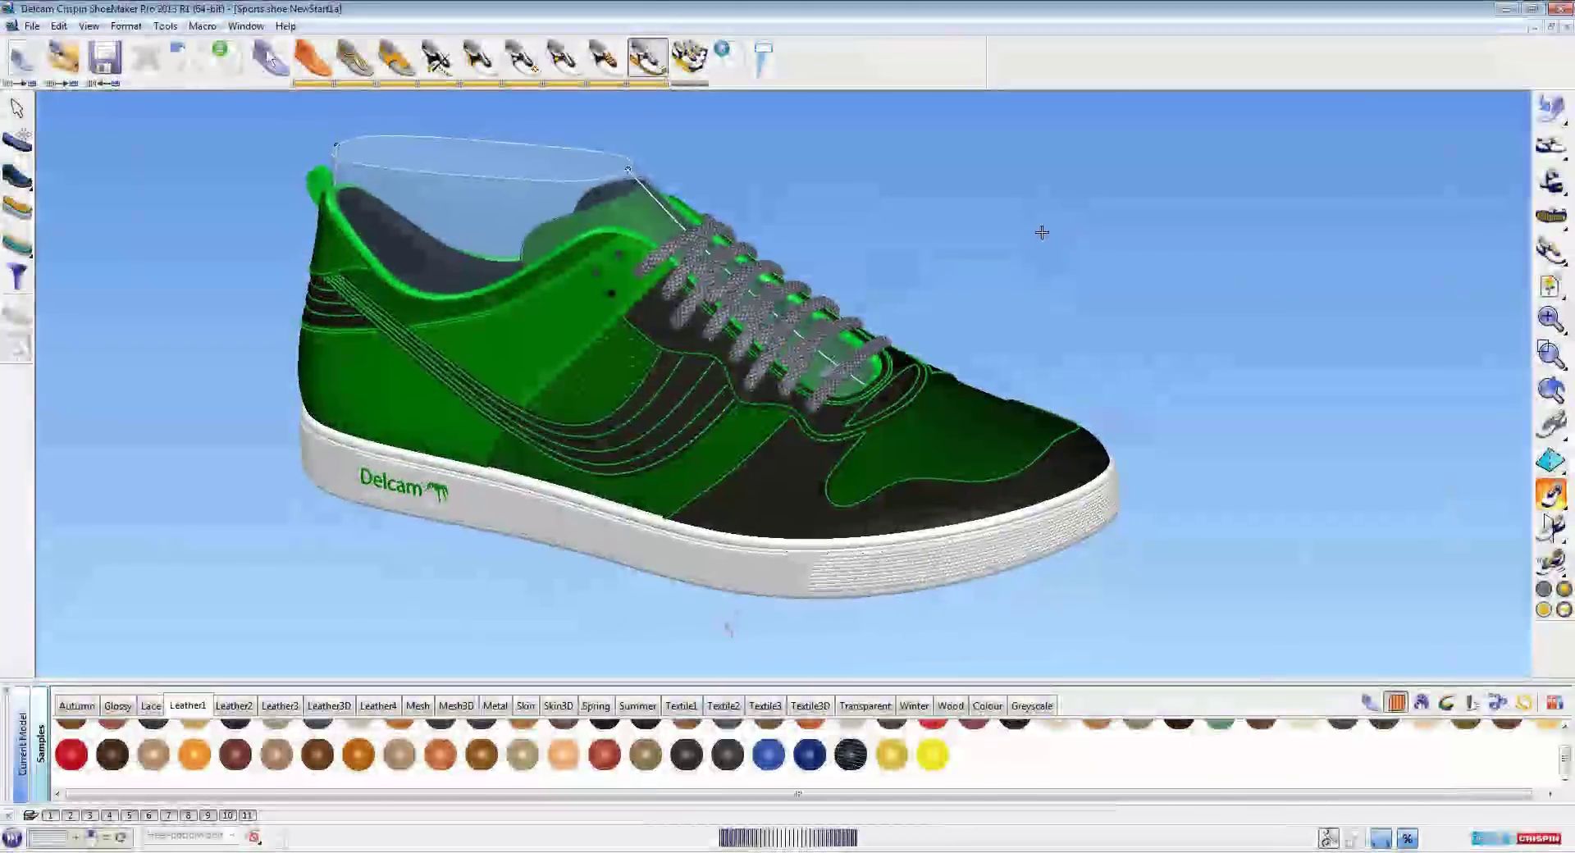